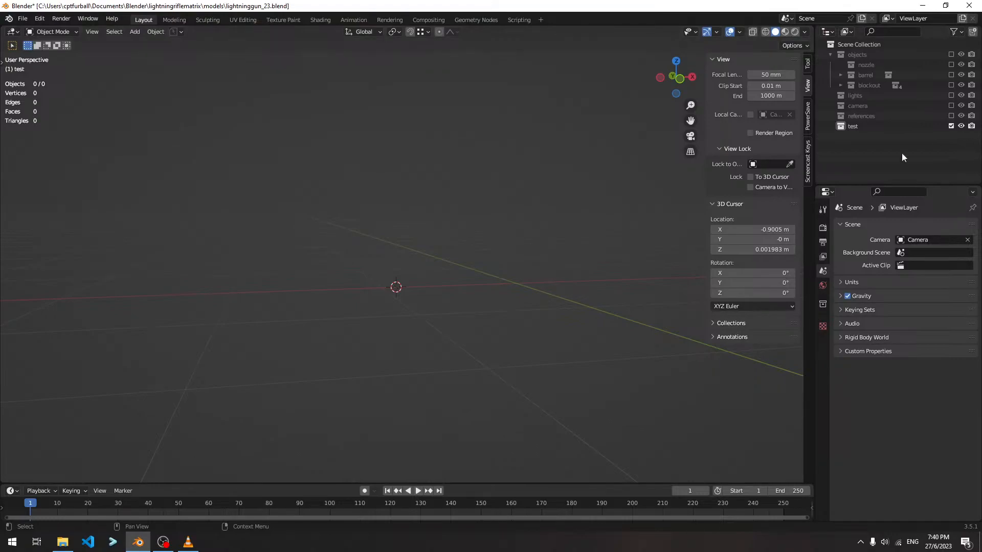
Enable the objects collection in the view layer to show the gun's nozzle and barrel parts.
middle_drag(484, 243, 507, 256)
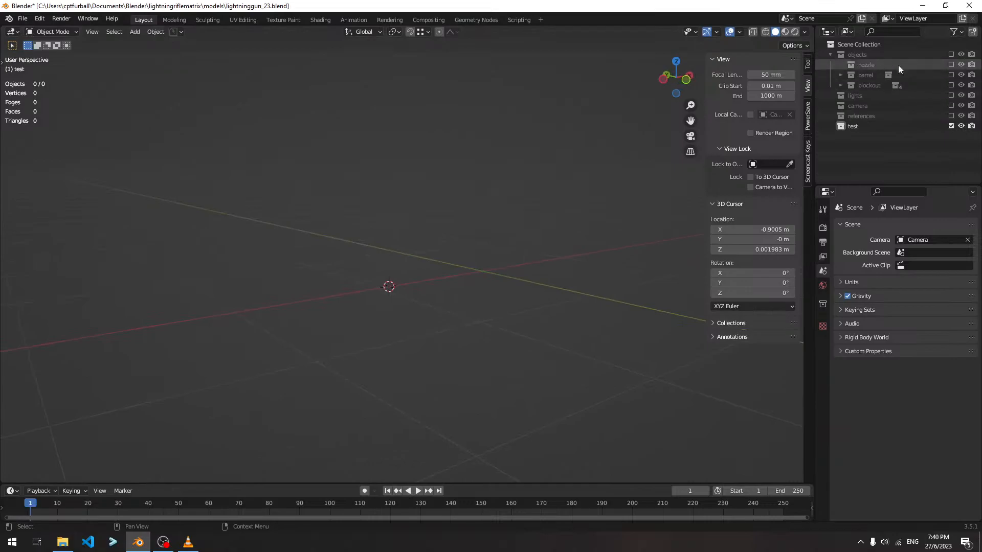
click(951, 54)
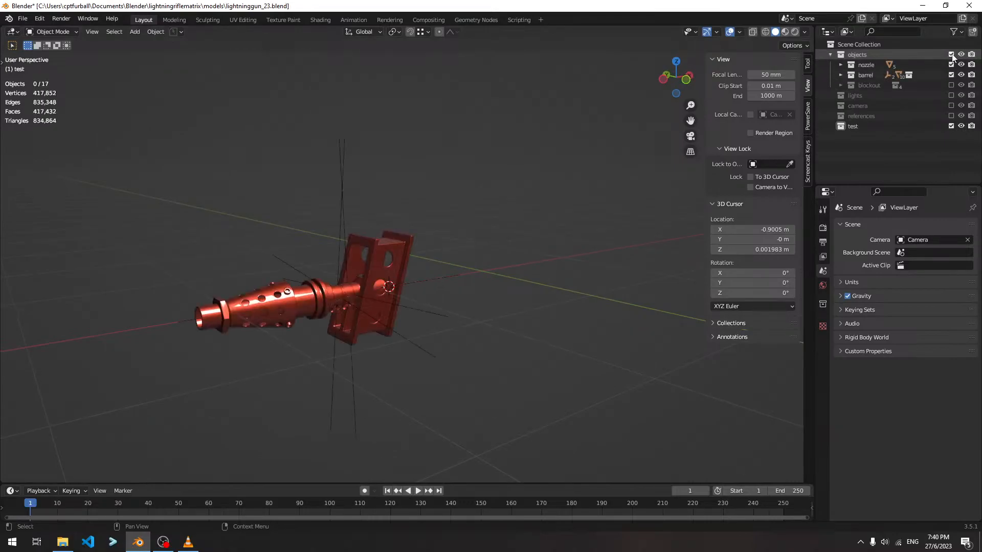
mouse_move(511, 260)
middle_down()
mouse_move(600, 256)
mouse_move(556, 266)
mouse_move(489, 258)
mouse_move(538, 225)
mouse_move(502, 255)
middle_up()
scroll(314, 263, up, 4)
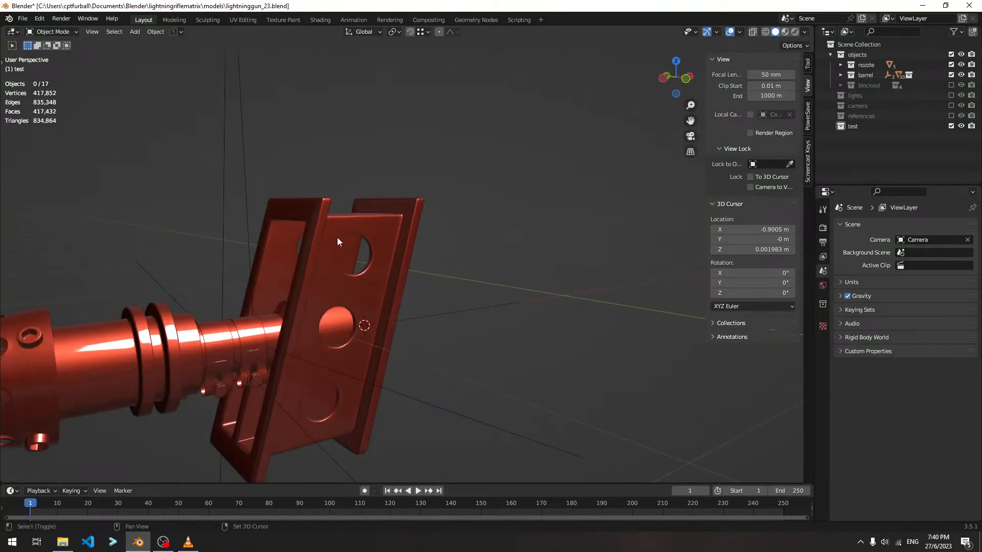
Try moving the metal block away from the barrel.
click(321, 271)
key(g)
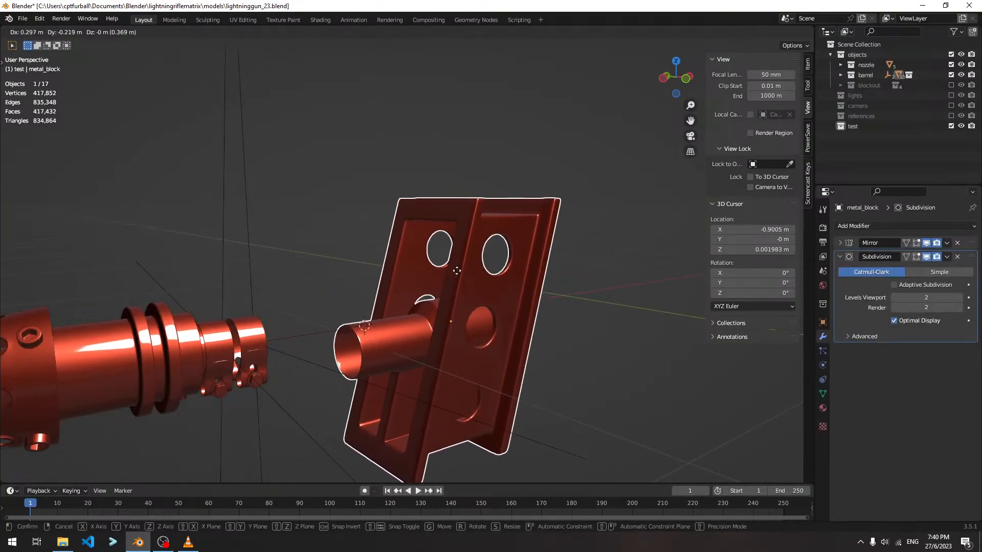
click(274, 334)
Try moving the pipe clamps beside the metal block together with their bolts.
click(274, 334)
shift+middle_drag(314, 341, 354, 321)
shift+click(302, 339)
shift+click(301, 354)
shift+click(296, 322)
shift+click(272, 333)
shift+click(271, 360)
key(g)
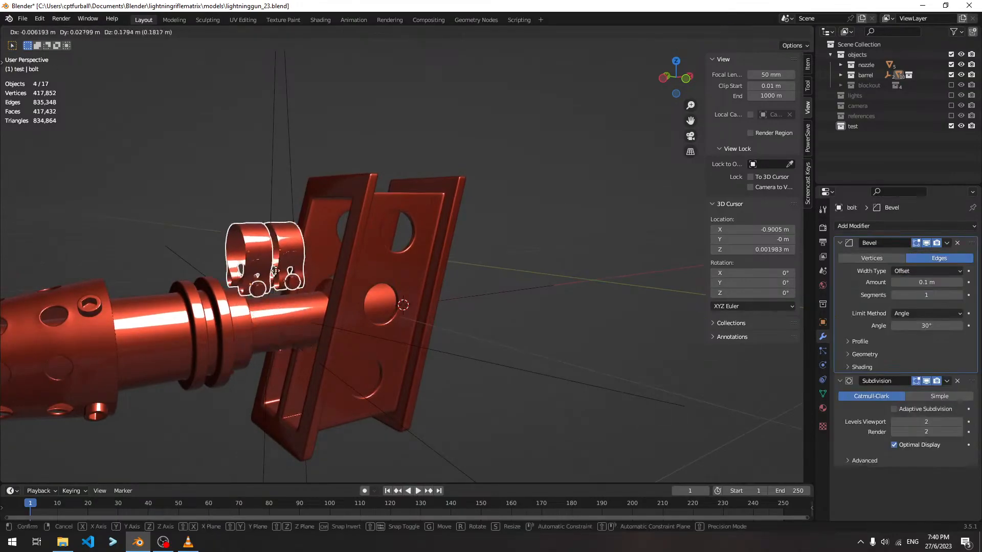
key(Escape)
Examine the assembled barrel, nozzle and heat shield from several sides.
middle_drag(207, 317, 422, 253)
middle_drag(427, 219, 462, 278)
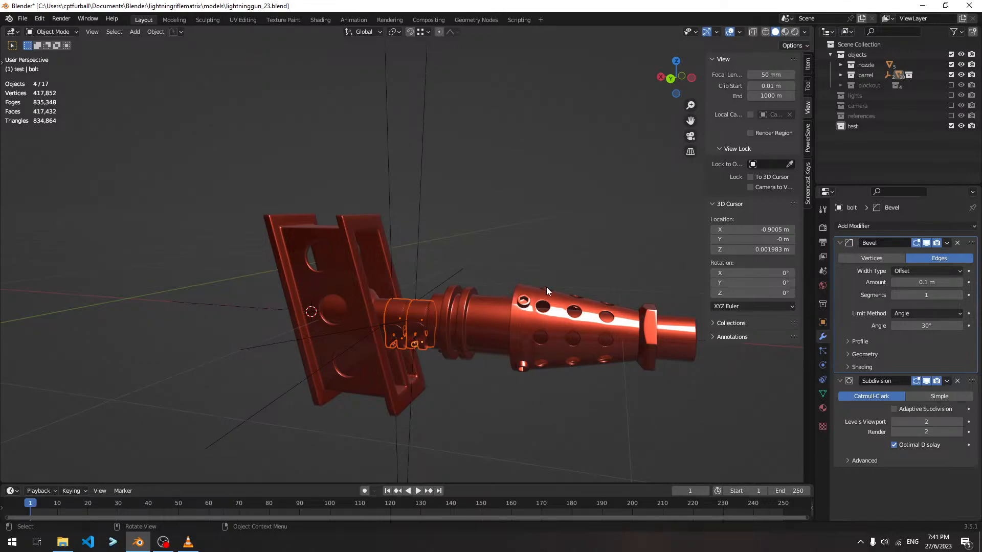
middle_drag(576, 296, 518, 286)
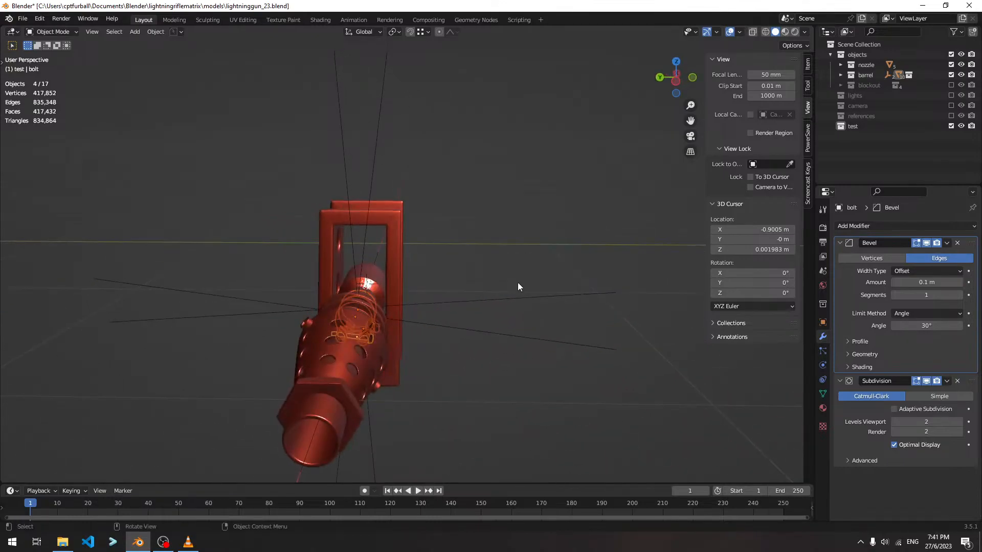
middle_drag(463, 278, 633, 274)
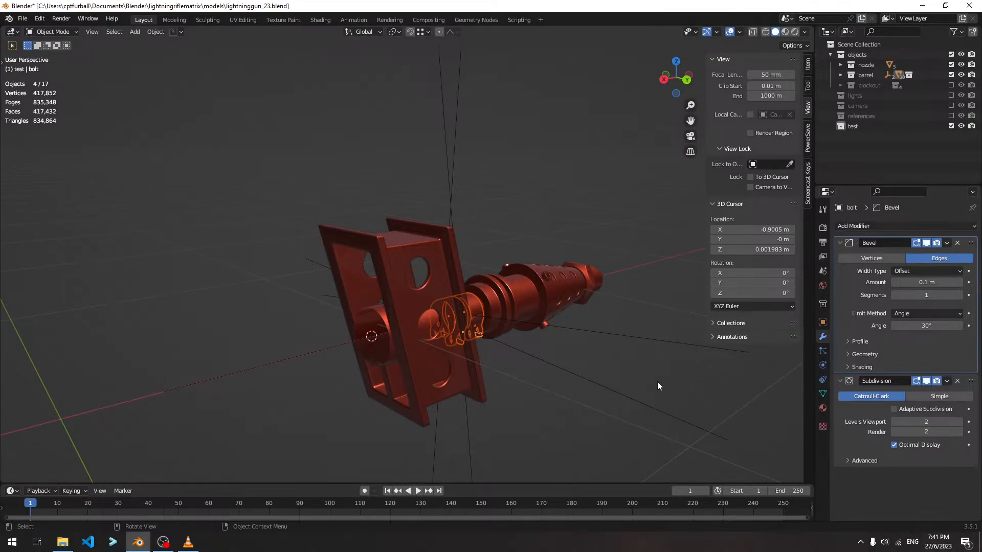
middle_drag(641, 356, 570, 339)
click(590, 334)
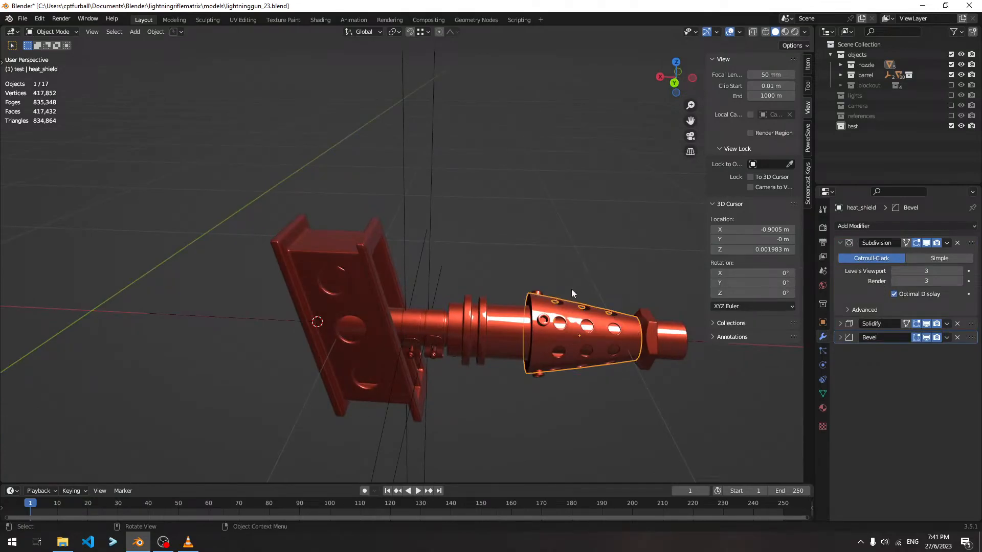
middle_drag(519, 322, 480, 309)
Try separating the metal block from the rest of the gun, checking the heat shield as a separate object in between.
click(402, 281)
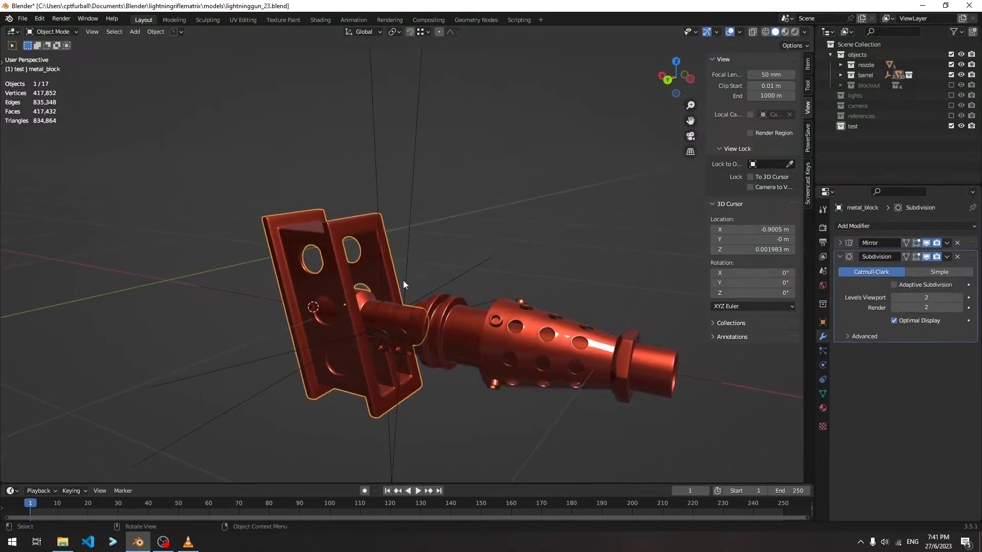
key(g)
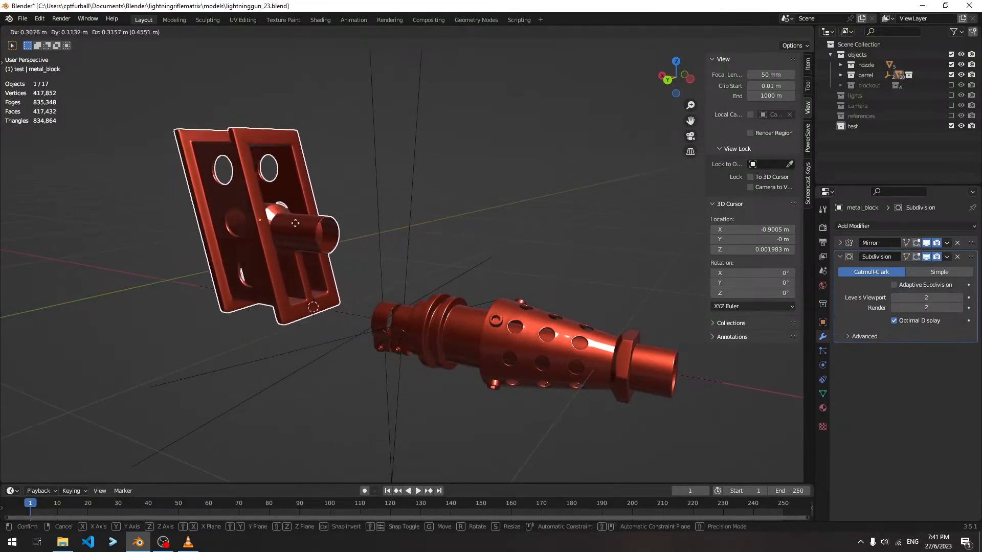
click(318, 258)
middle_drag(317, 258, 459, 274)
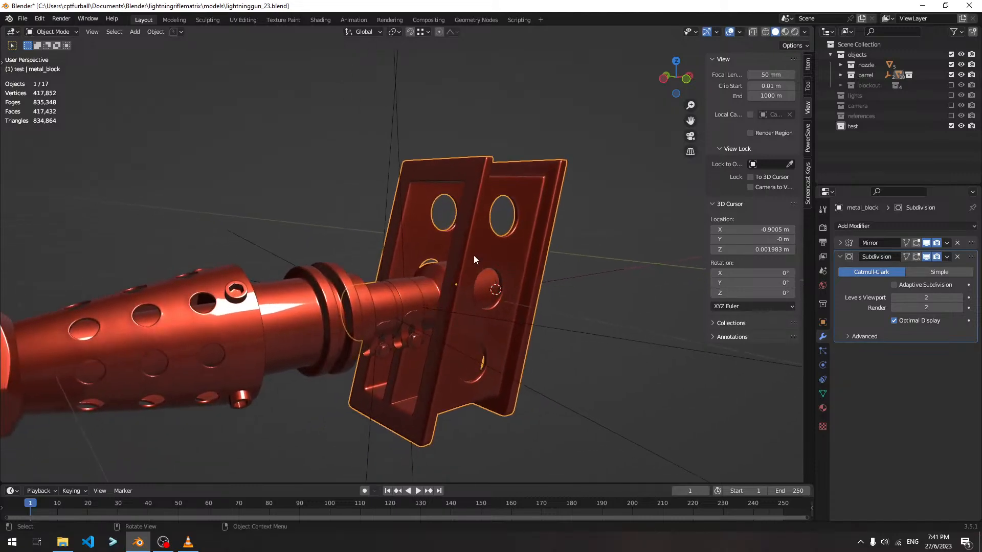
click(259, 322)
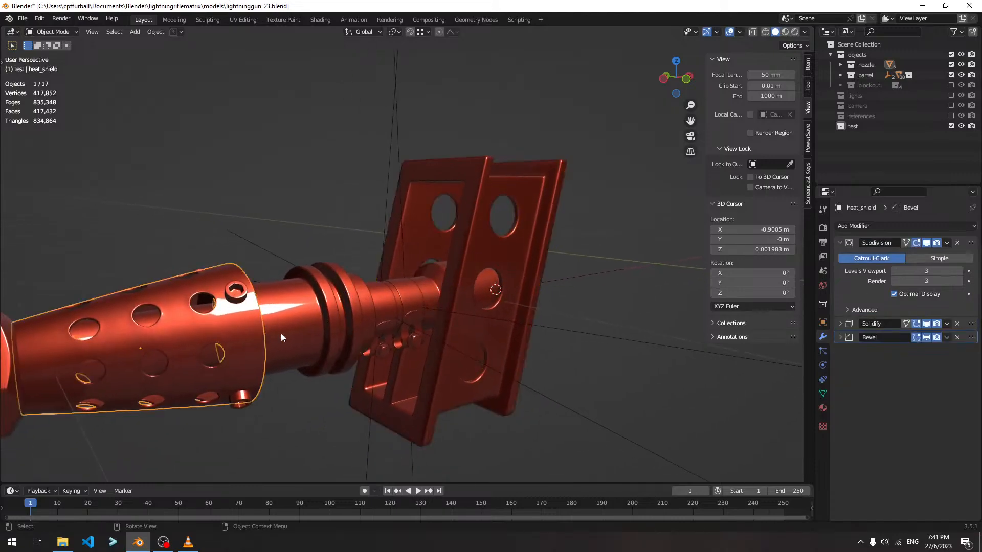
click(483, 238)
key(g)
right_click(577, 263)
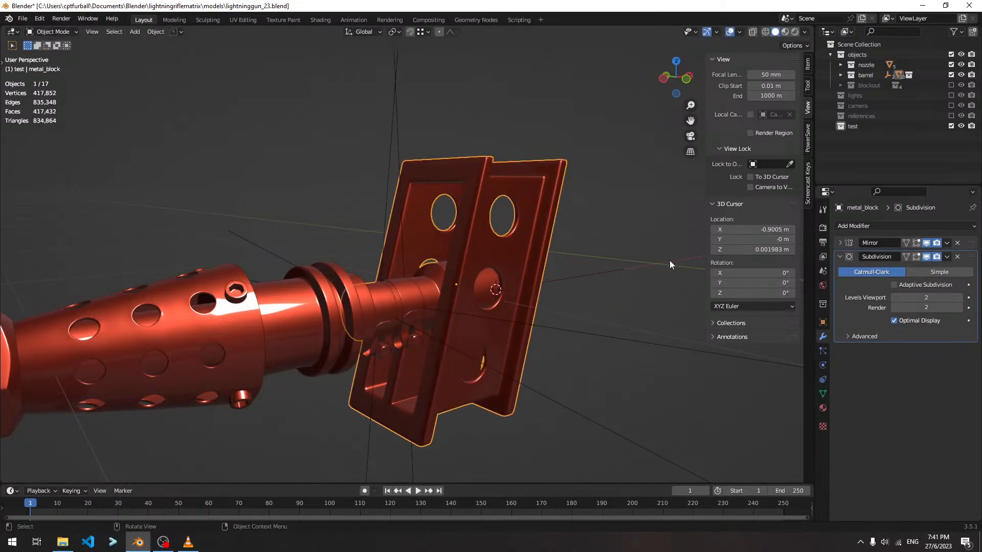
Examine the metal block and its connection to the nozzle assembly from several sides.
scroll(537, 252, down, 2)
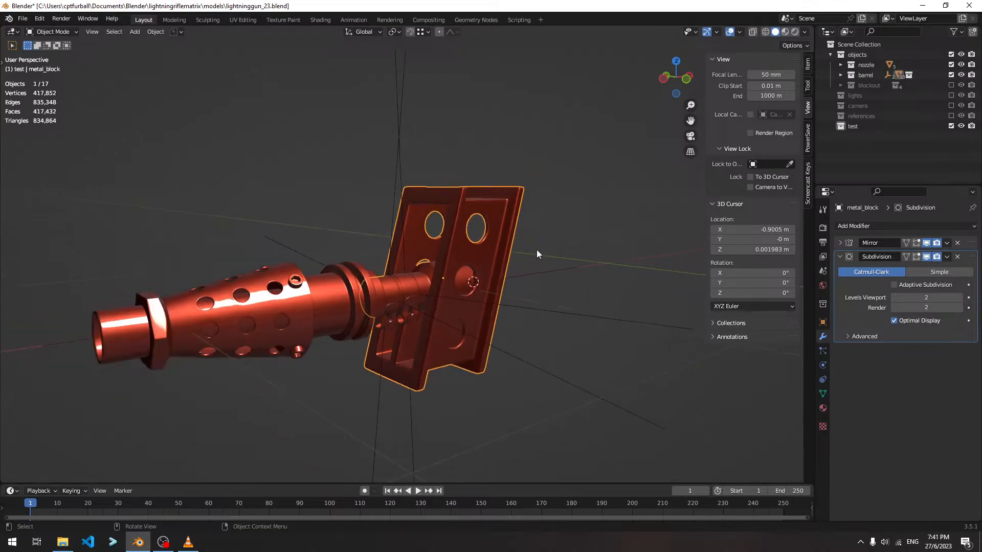
middle_drag(515, 234, 502, 243)
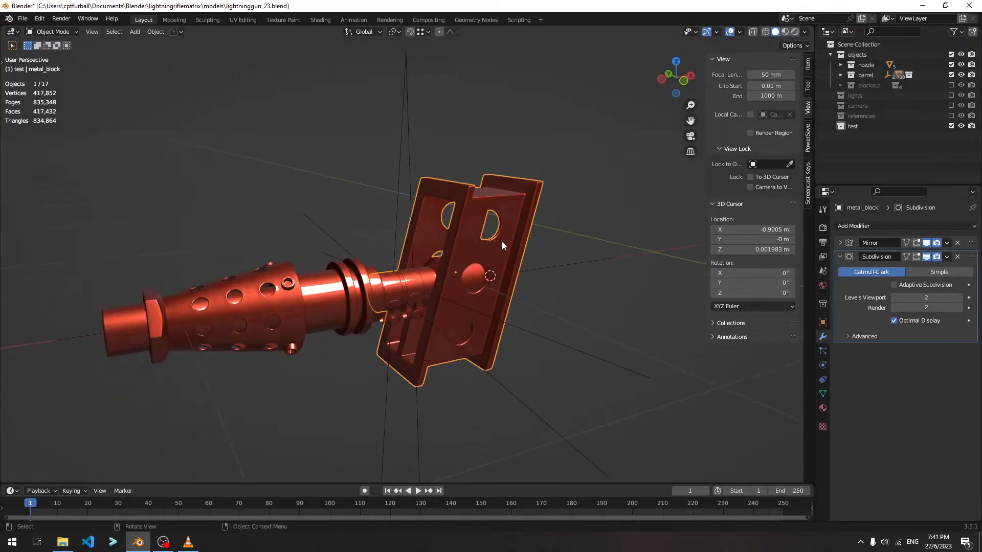
middle_drag(532, 249, 483, 244)
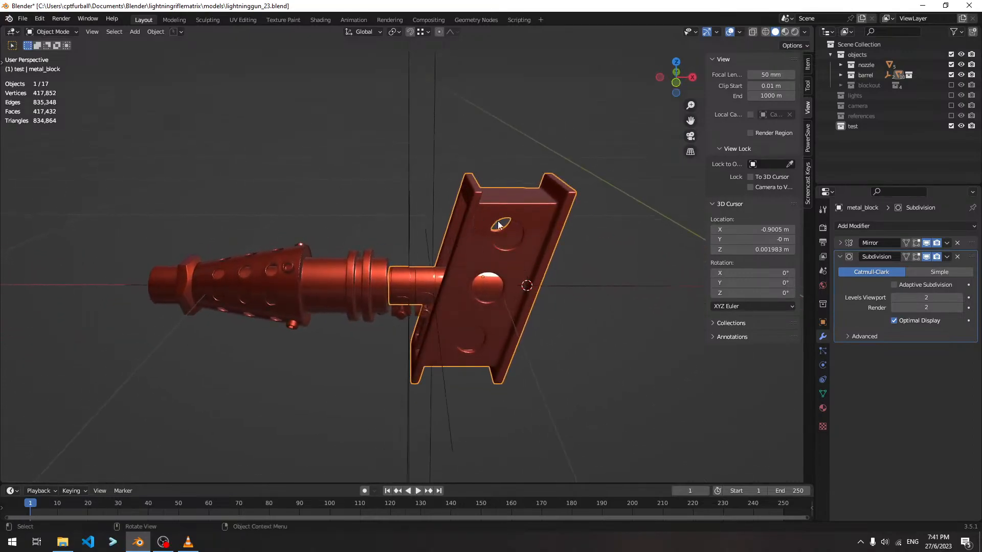
key(g)
right_click(522, 230)
mouse_move(455, 247)
middle_down()
mouse_move(471, 201)
mouse_move(468, 256)
middle_up()
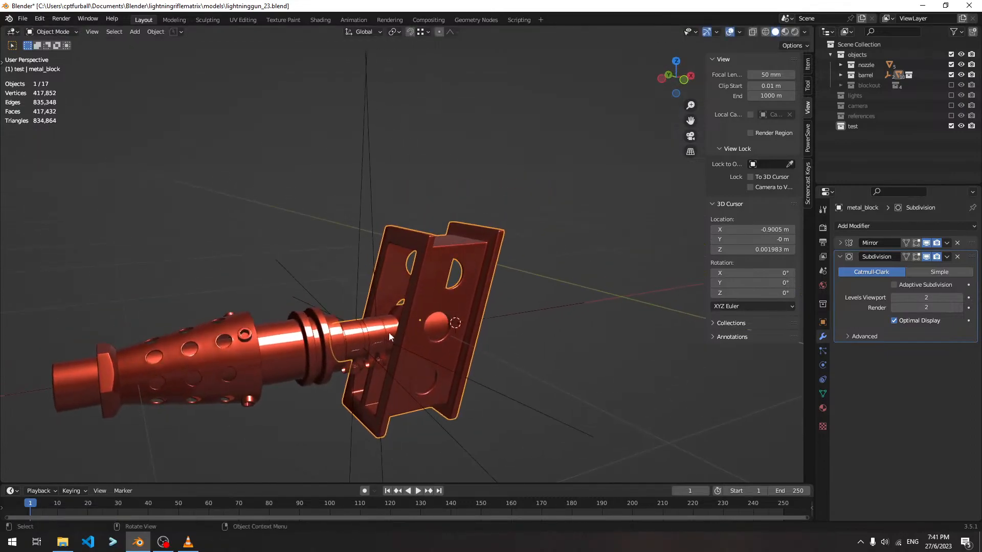
middle_drag(387, 343, 389, 332)
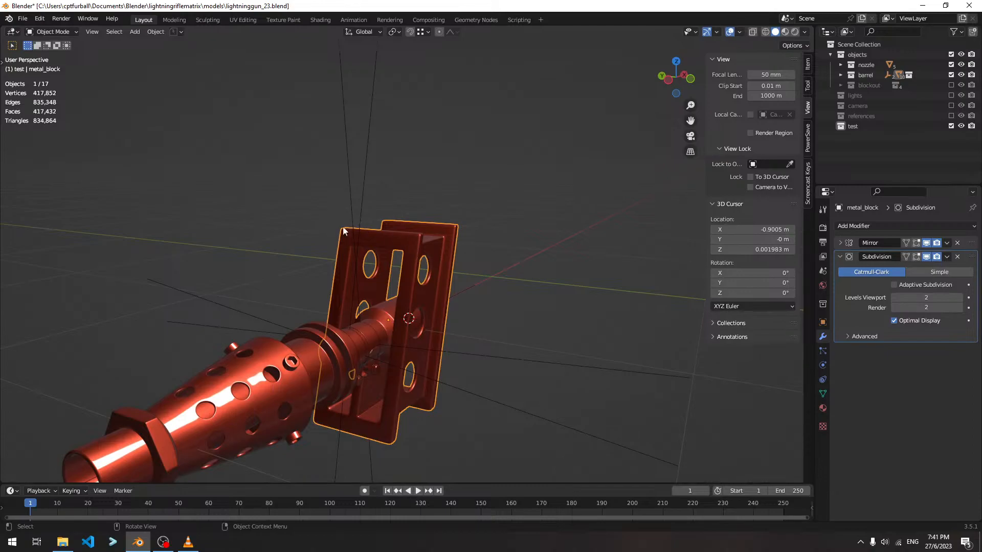
Try shifting the vertices along the metal block's lower edge in Edit Mode, in front orthographic view.
middle_drag(459, 250, 380, 232)
mouse_move(473, 248)
middle_down()
mouse_move(508, 259)
mouse_move(473, 265)
middle_up()
scroll(473, 264, up, 2)
key(Tab)
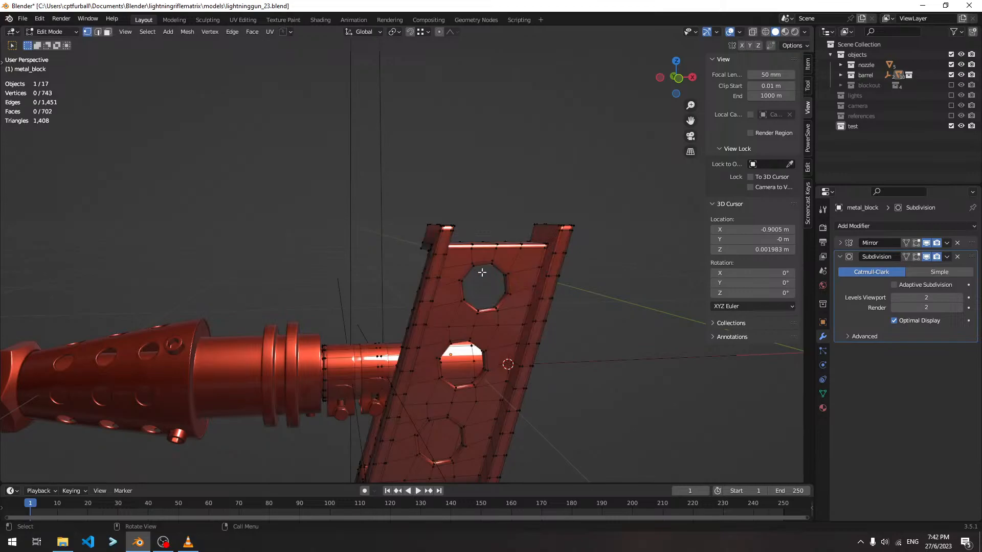
scroll(524, 298, up, 2)
scroll(524, 297, down, 2)
scroll(445, 219, down, 3)
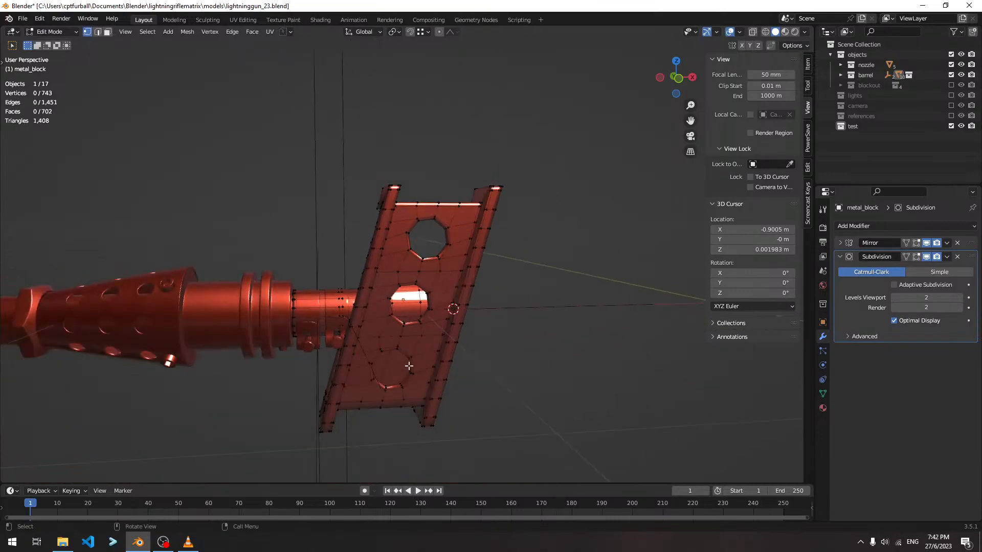
drag(308, 400, 480, 444)
key(KP_1)
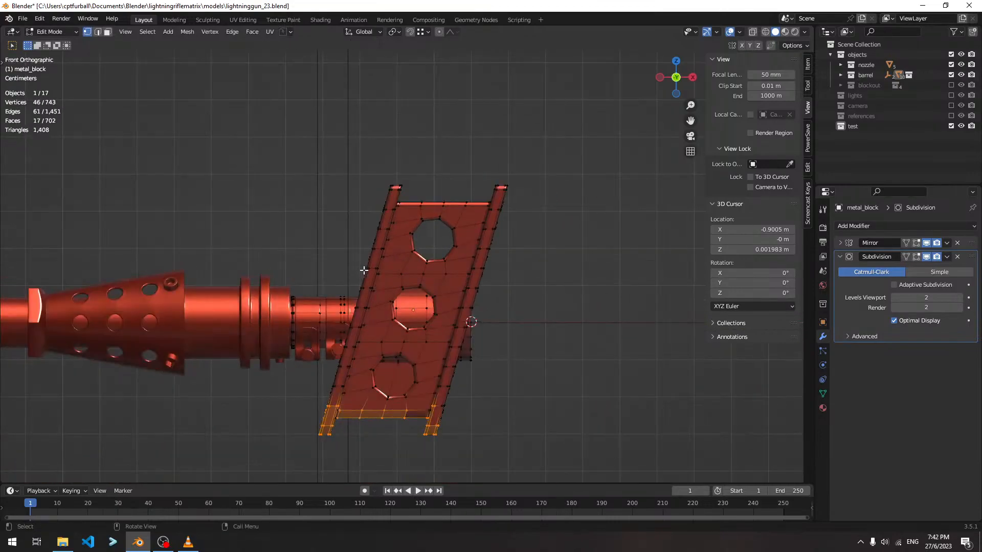
key(g)
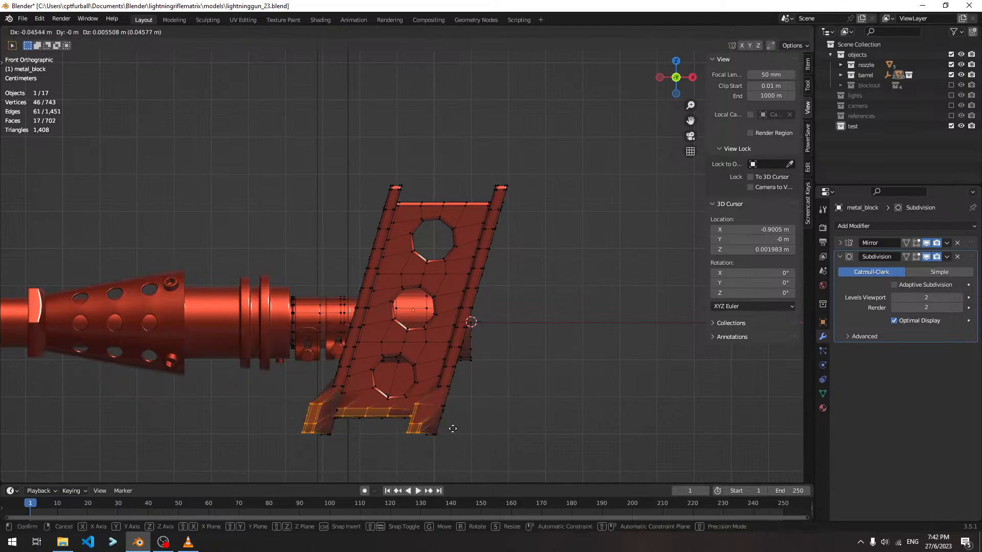
right_click(454, 429)
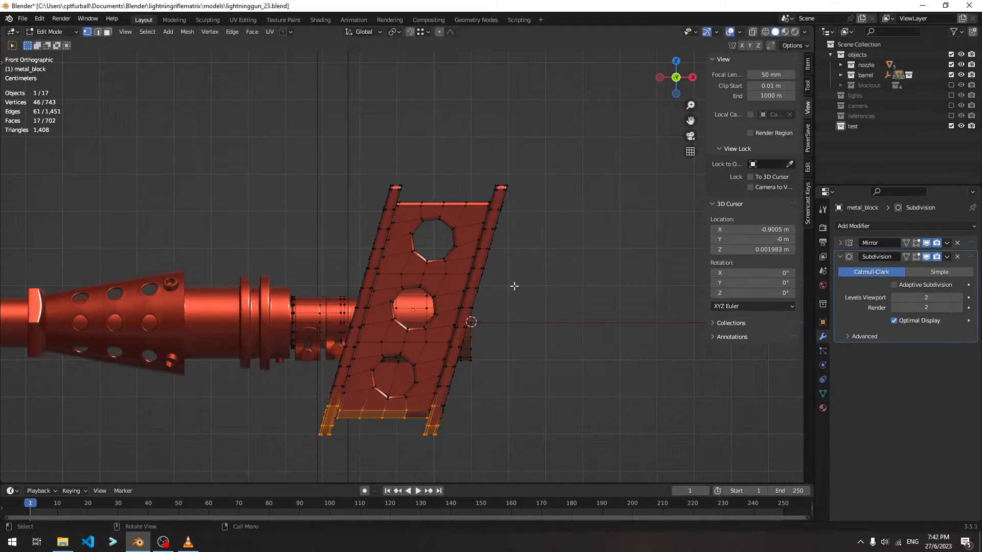
key(Tab)
Examine the whole gun model from a distance and from above.
scroll(467, 271, down, 5)
middle_drag(444, 272, 474, 281)
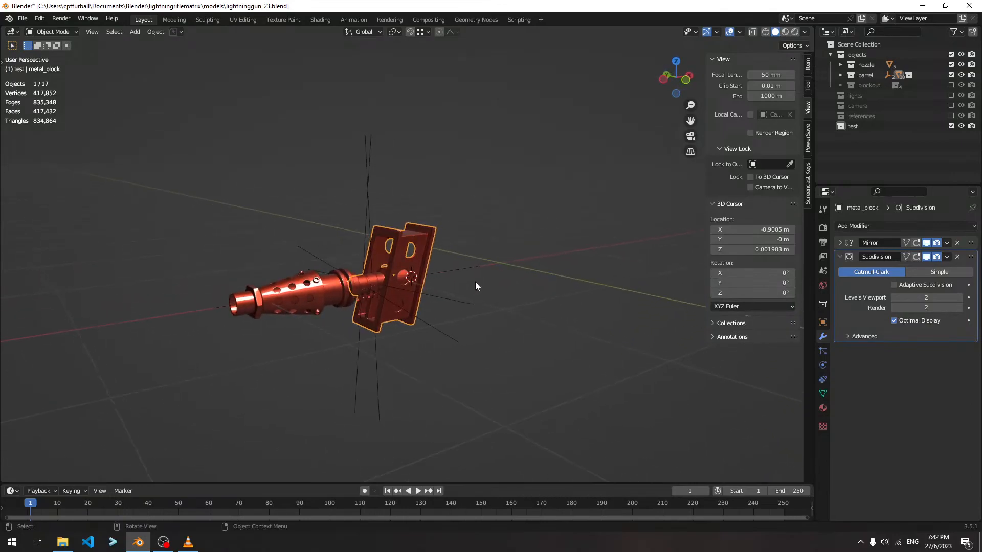
middle_drag(489, 280, 351, 221)
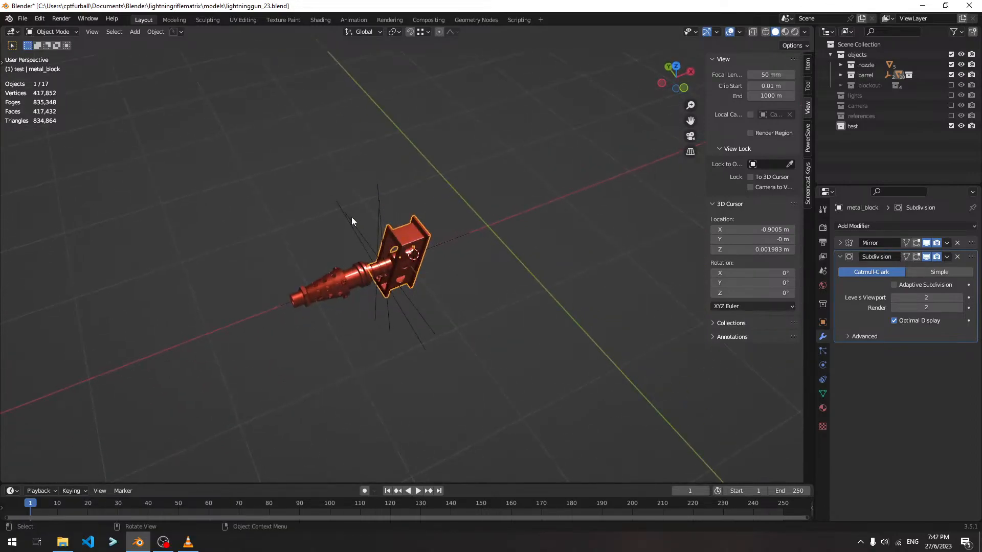
key(g)
right_click(456, 245)
middle_drag(438, 322, 476, 286)
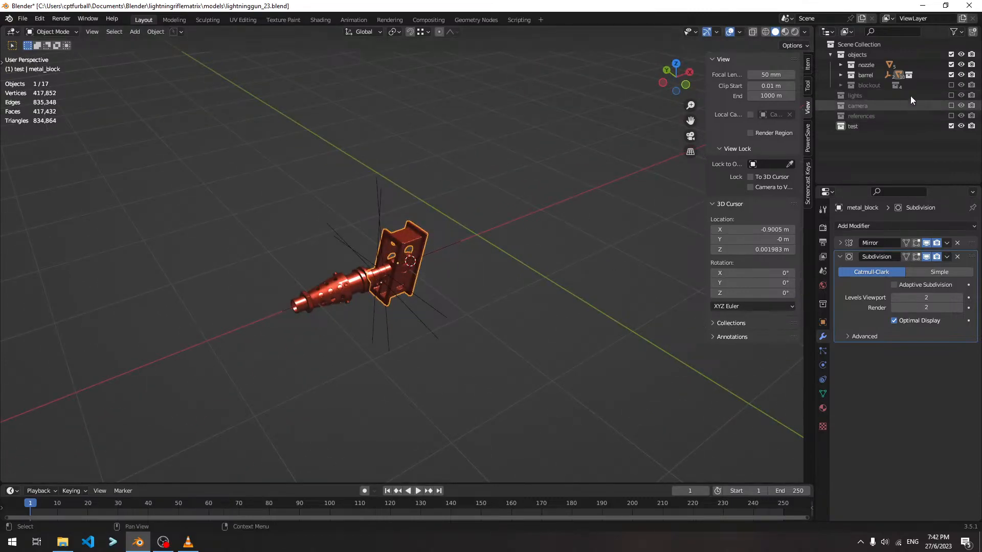
Exclude the nozzle and barrel collections and show the references collection's gun photo in front orthographic view.
drag(951, 75, 951, 65)
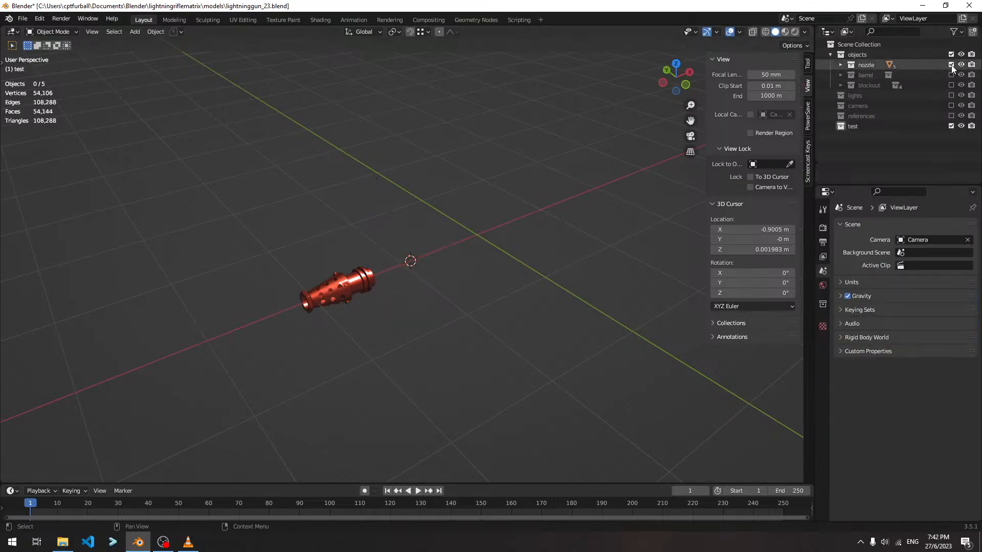
click(951, 115)
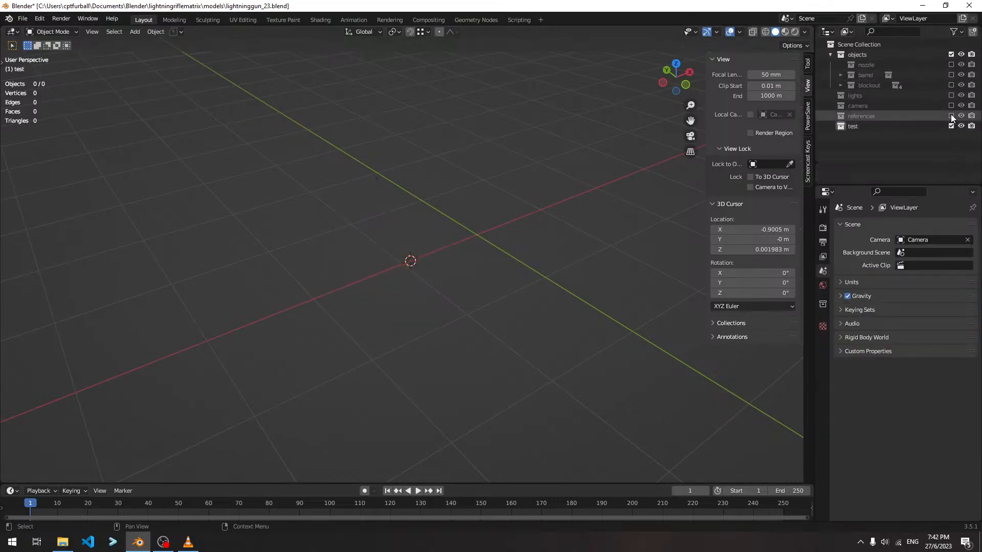
key(KP_5)
key(KP_1)
Turn on the Screencast Keys display and test it in the viewport.
key(shift+a)
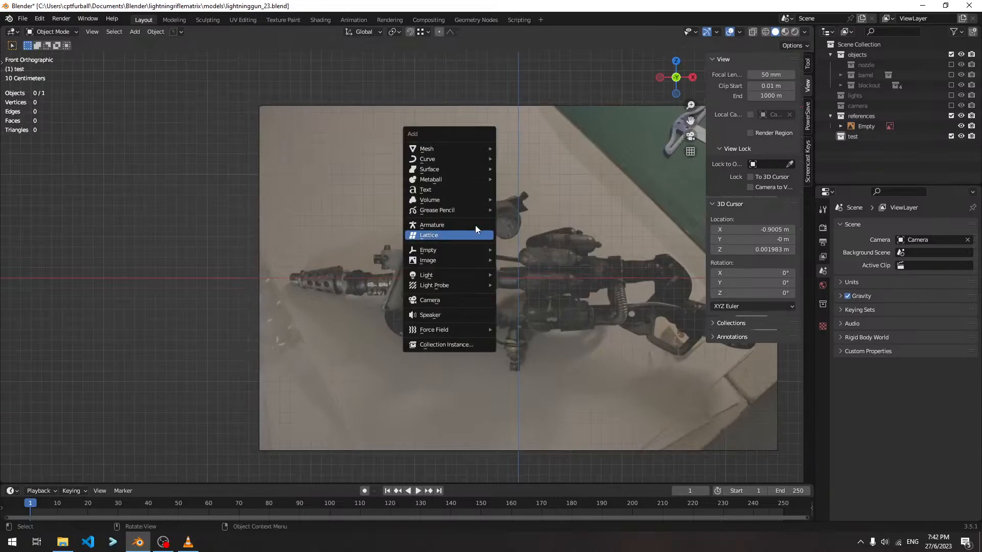
mouse_move(477, 148)
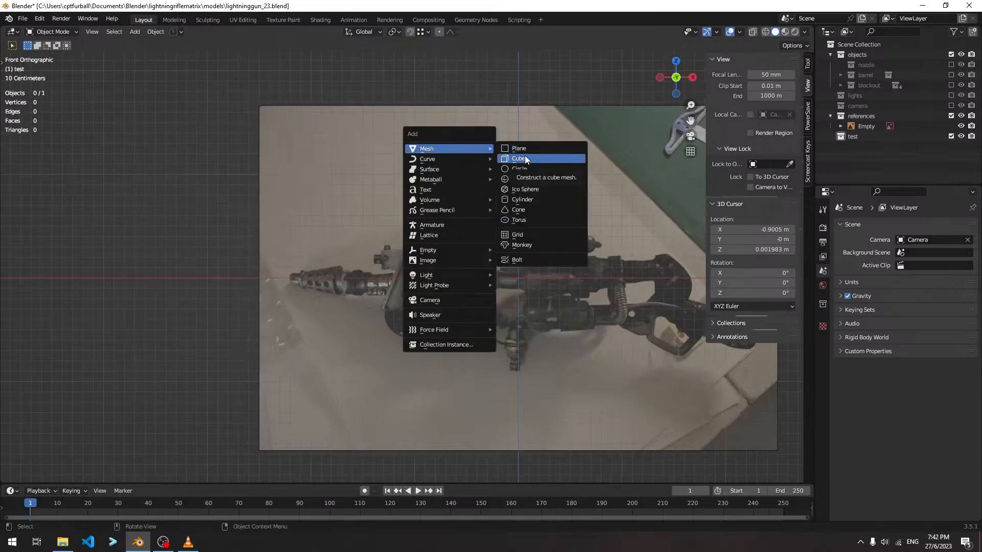
click(808, 155)
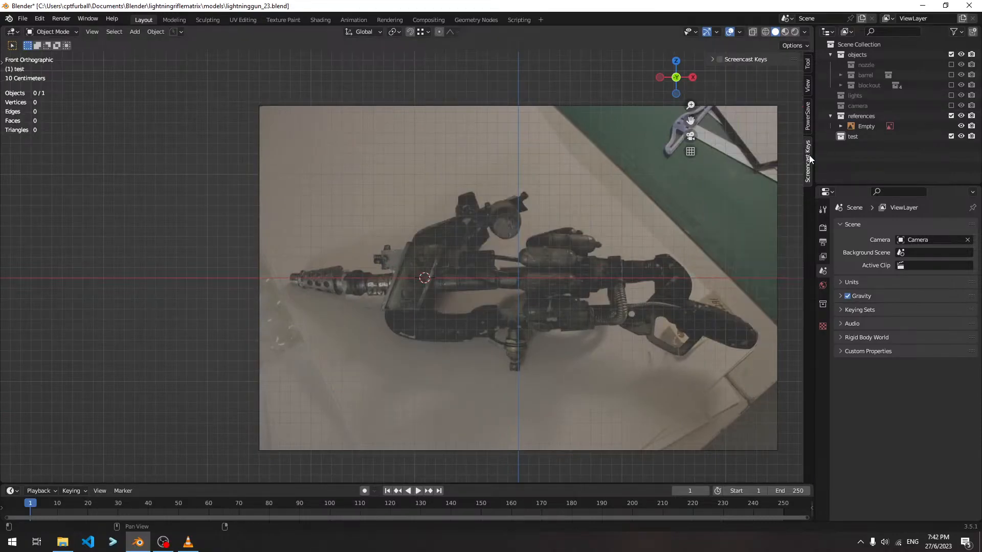
click(720, 59)
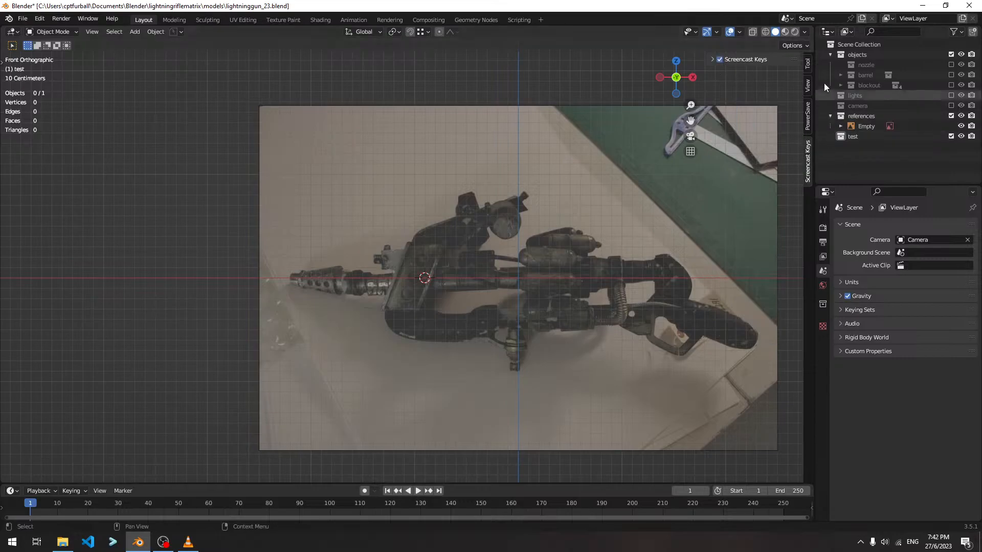
click(710, 60)
click(711, 60)
key(shift)
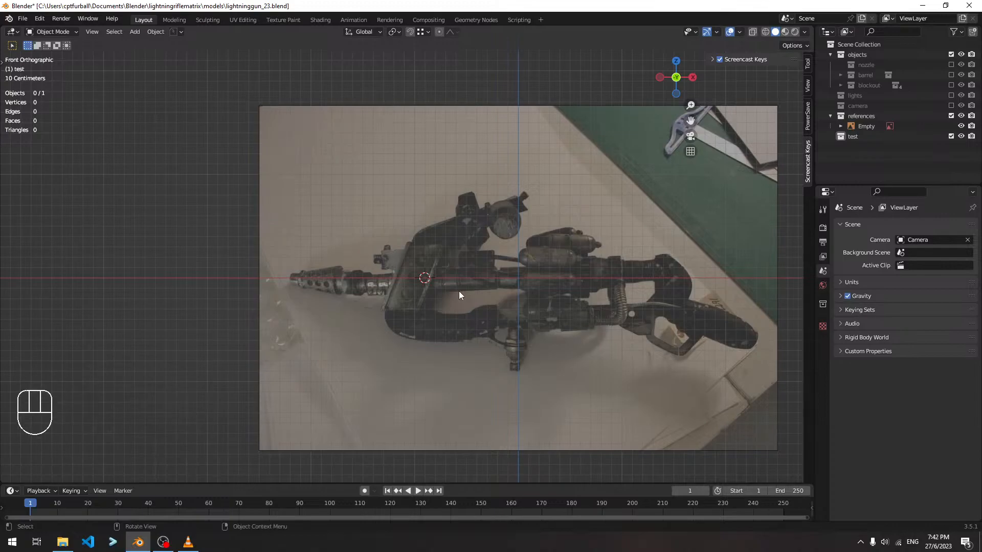
key(shift+a)
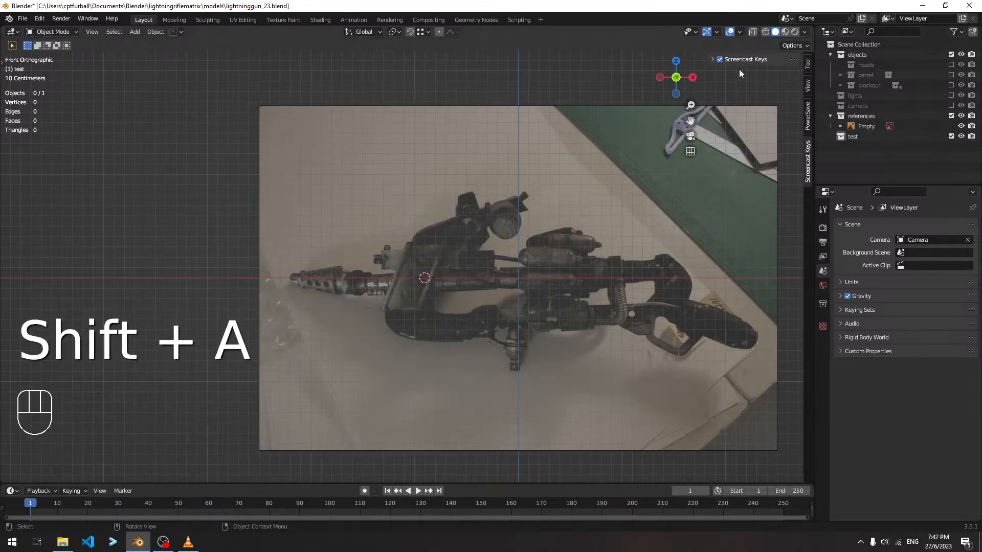
Reduce the Screencast Keys font size to 44.
click(712, 60)
drag(758, 140, 737, 141)
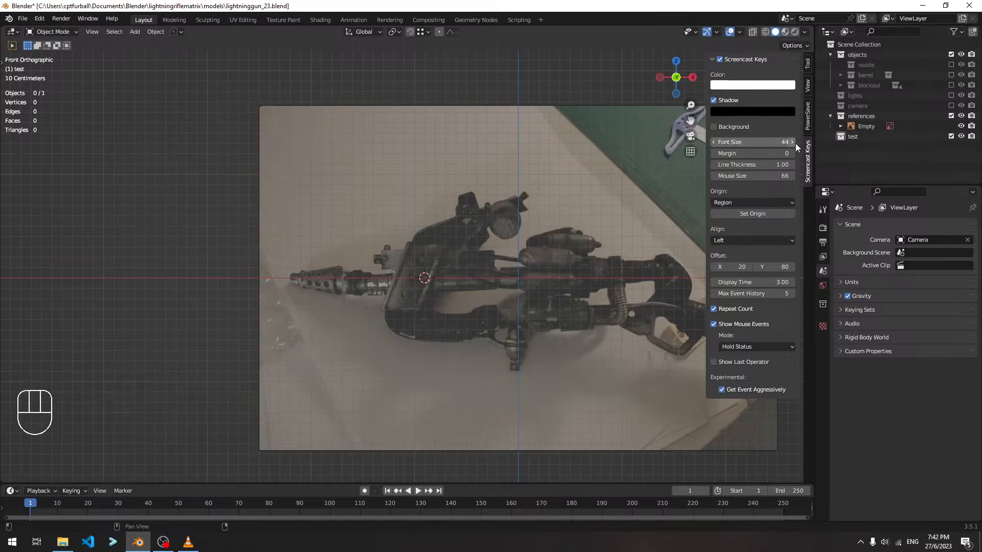
Add a cube to the test collection and scale it uniformly to about 0.159 in front orthographic view.
key(shift+a)
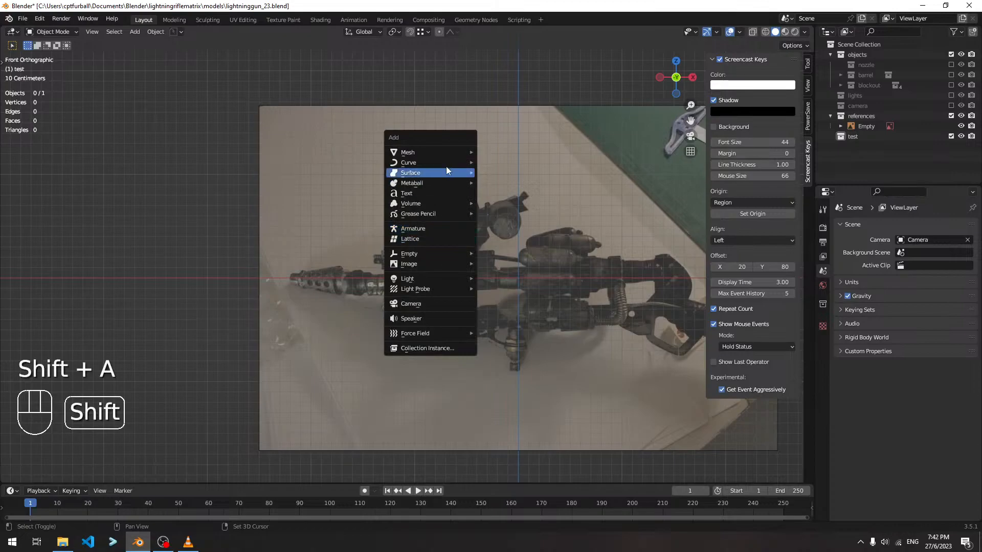
mouse_move(440, 154)
click(546, 162)
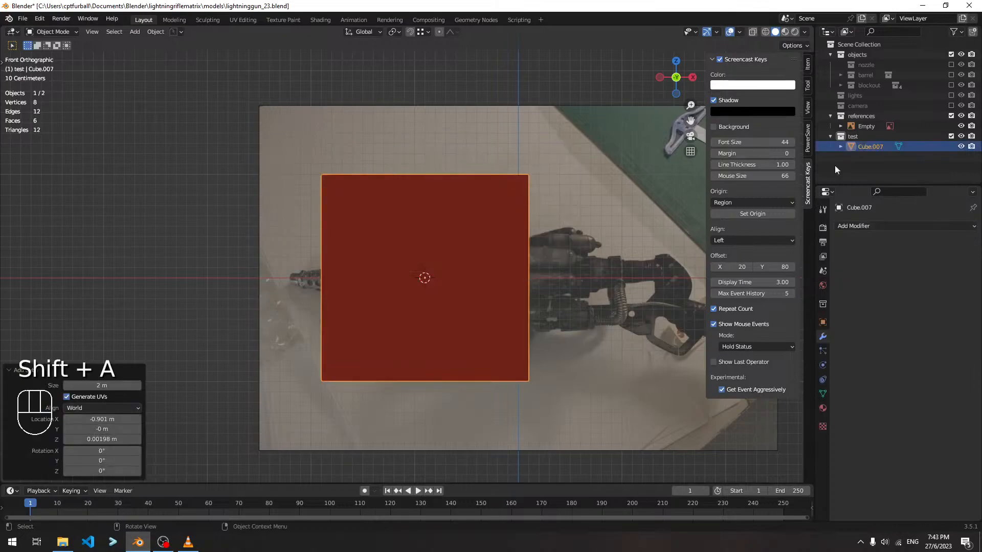
click(866, 148)
key(grave)
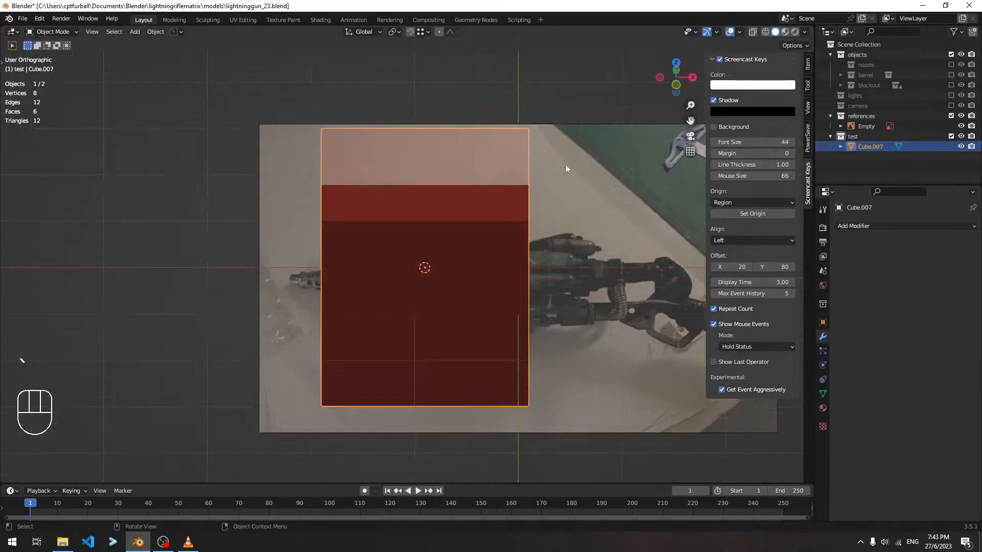
key(grave)
click(484, 120)
key(s)
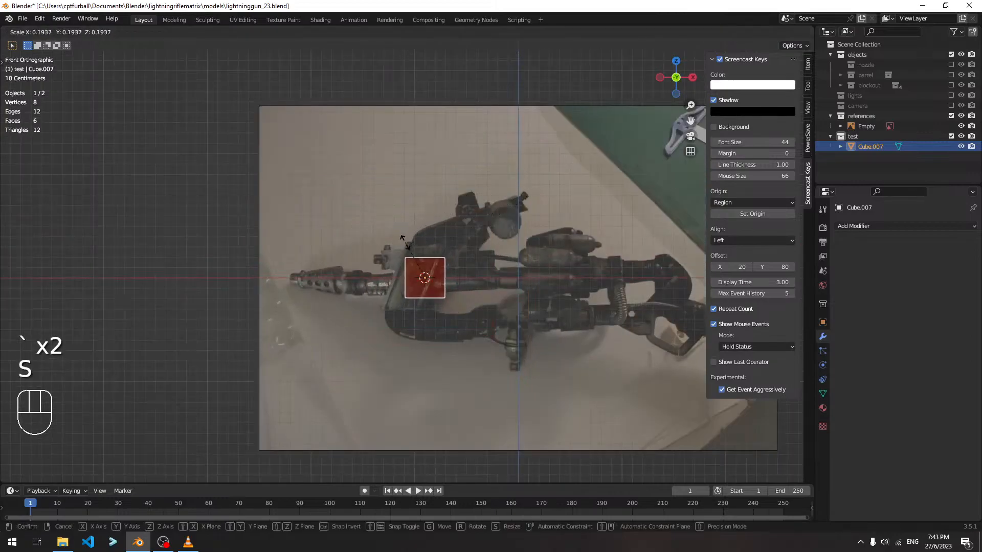
click(410, 248)
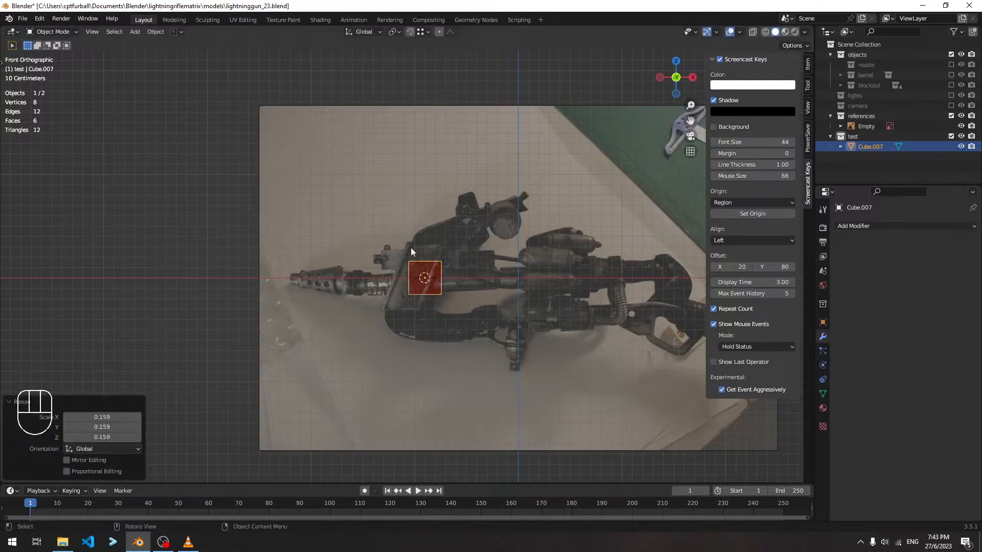
Move the cube about -0.033 m along X and scale it by 2 along Z over the gun's perforated plate.
scroll(447, 269, up, 5)
scroll(449, 272, up, 2)
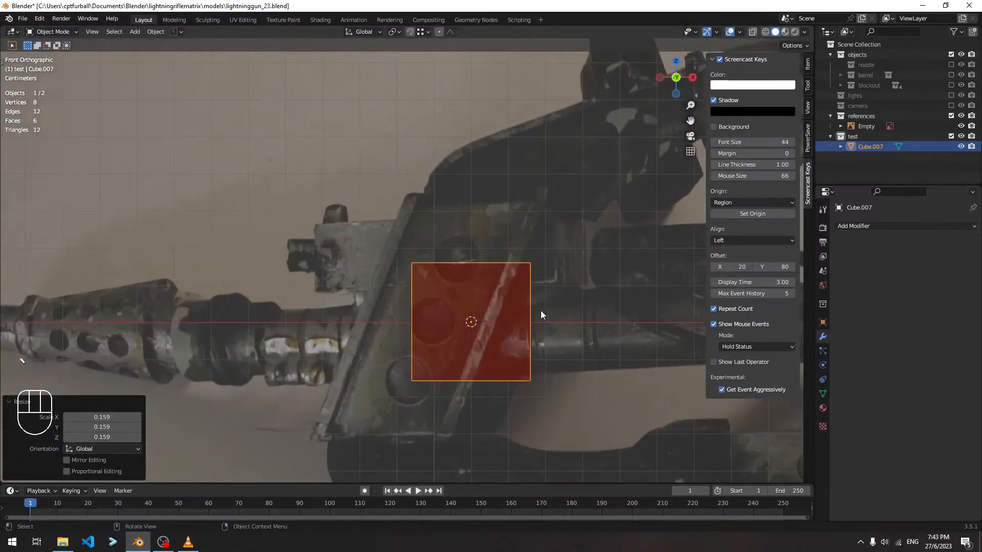
key(g)
key(x)
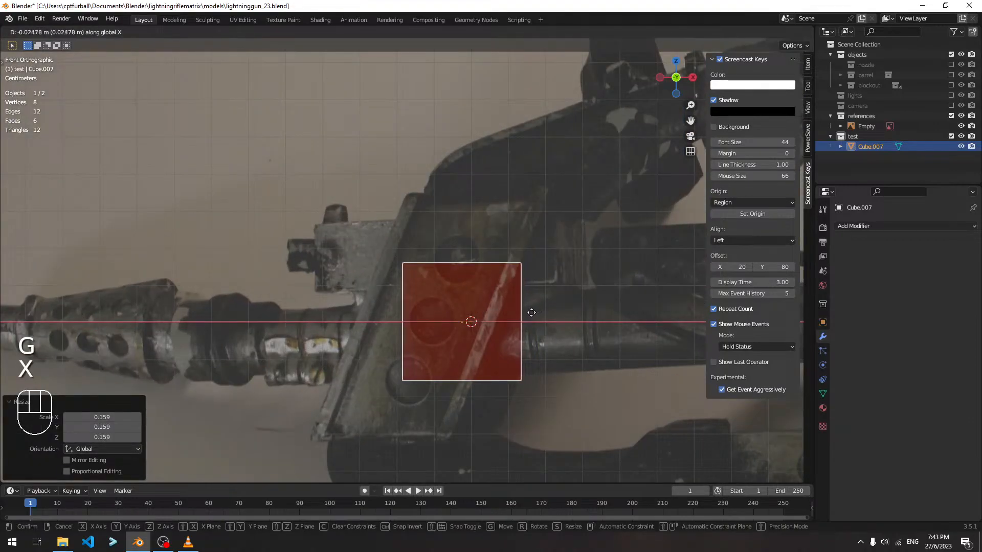
click(528, 312)
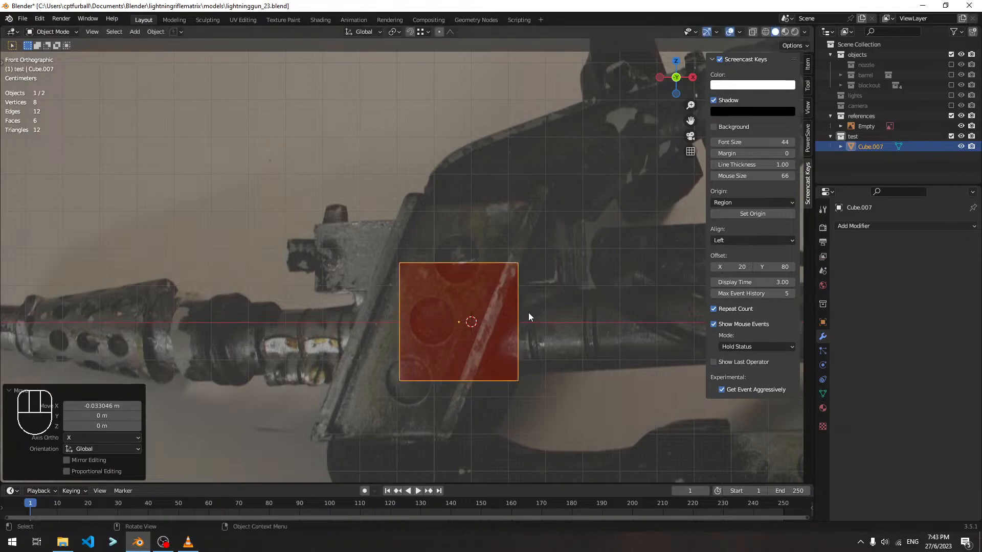
key(s)
key(z)
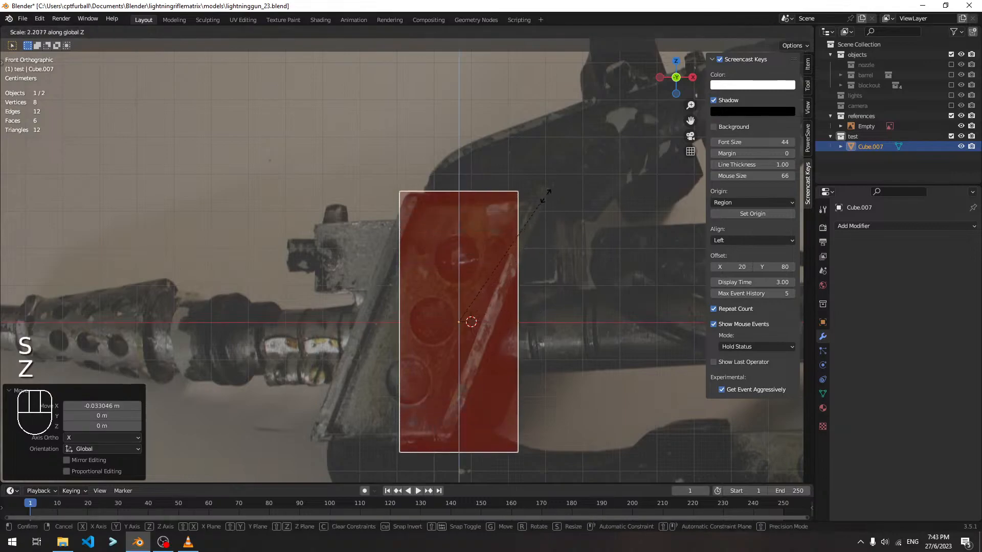
click(541, 210)
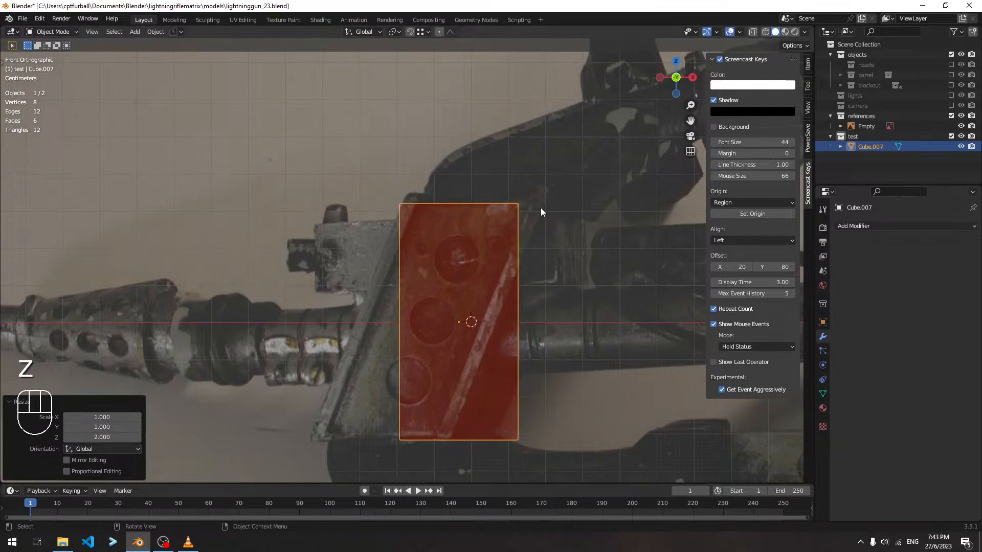
Move the box about 0.04 m along X, adjust its Z scale, and narrow it by a factor of about 0.953 along X.
key(g)
key(x)
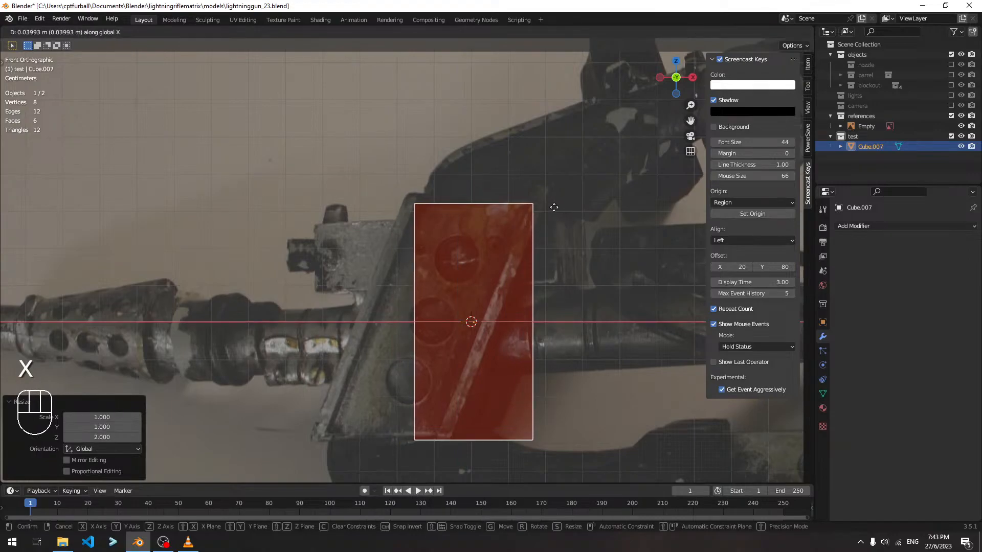
click(554, 207)
key(s)
key(z)
click(553, 204)
key(s)
key(x)
click(593, 231)
Nudge the box along Z and scale it by about 0.981 along Z to fit the plate's height.
key(g)
key(z)
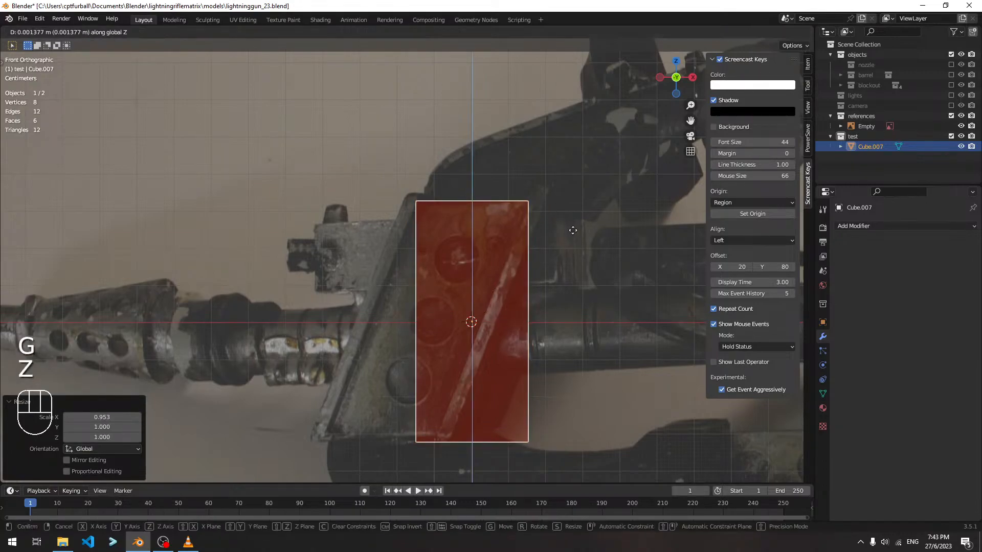
click(573, 230)
key(s)
key(z)
click(568, 237)
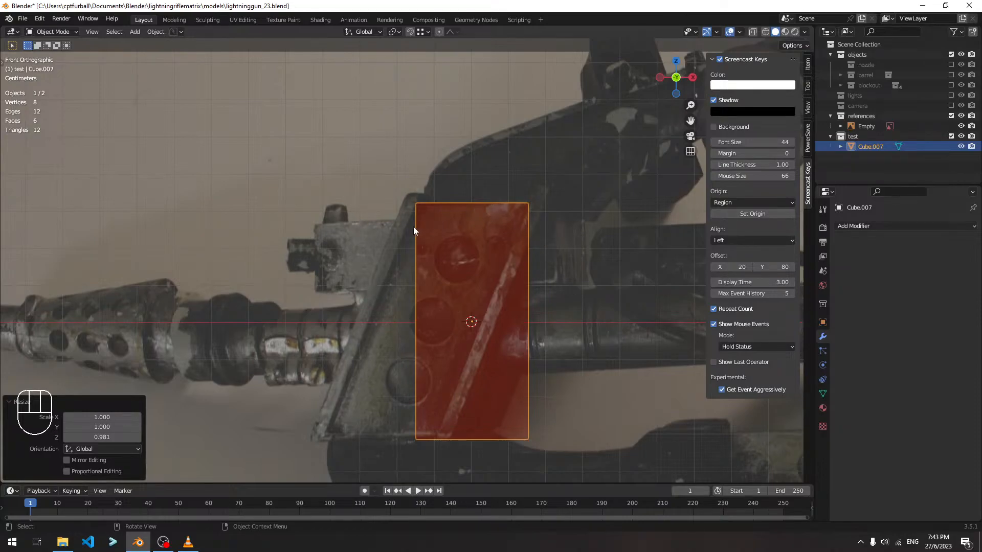
Apply the box's scale in Object Mode.
middle_drag(463, 287, 492, 303)
key(grave)
click(505, 195)
key(grave)
key(shift)
key(shift+a)
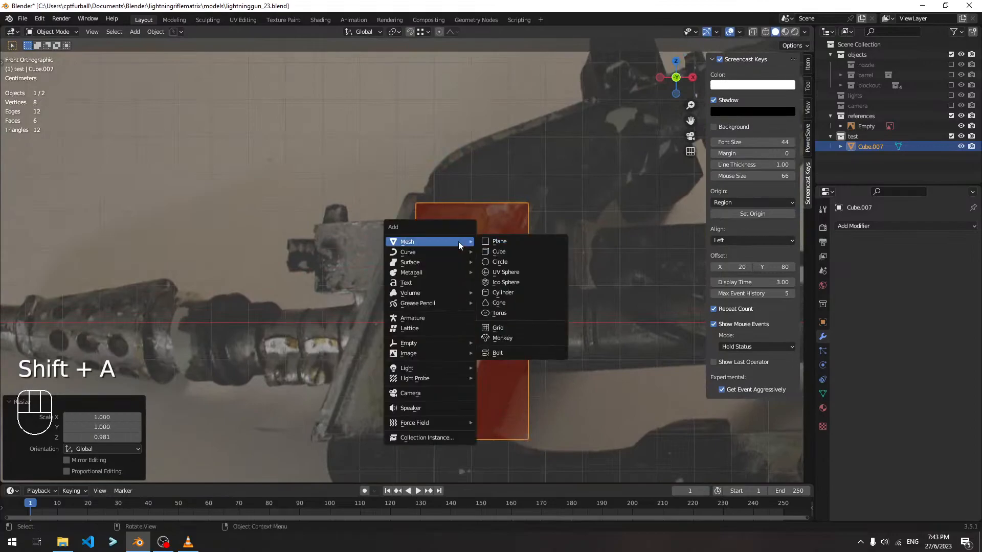
key(Escape)
key(ctrl+a)
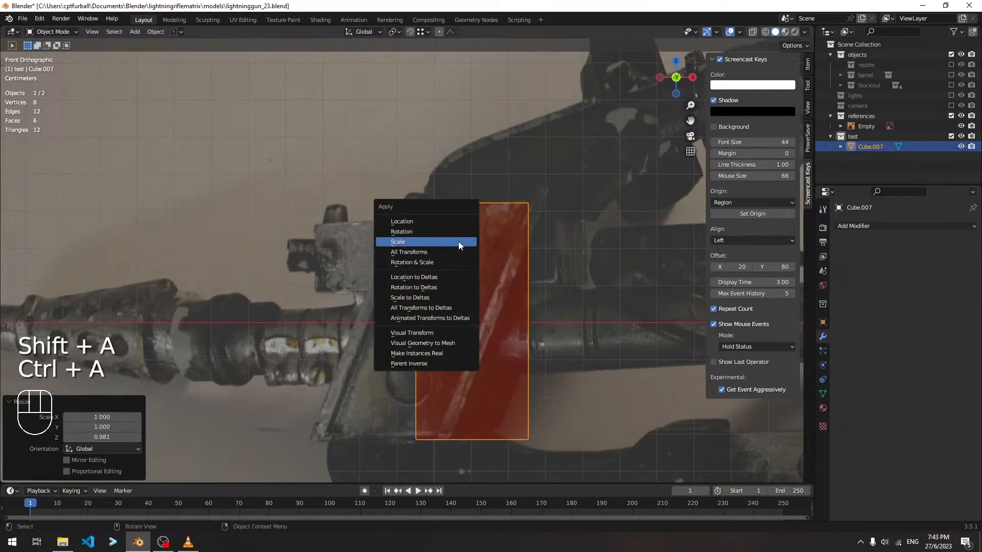
click(458, 242)
Delete the two opposite faces of the box across the X axis in Edit Mode, leaving an open rectangular tube.
mouse_move(461, 286)
middle_down()
mouse_move(493, 296)
mouse_move(474, 295)
mouse_move(574, 296)
middle_up()
middle_drag(352, 298, 413, 304)
middle_drag(487, 284, 566, 295)
key(Tab)
key(3)
click(421, 273)
shift+click(331, 307)
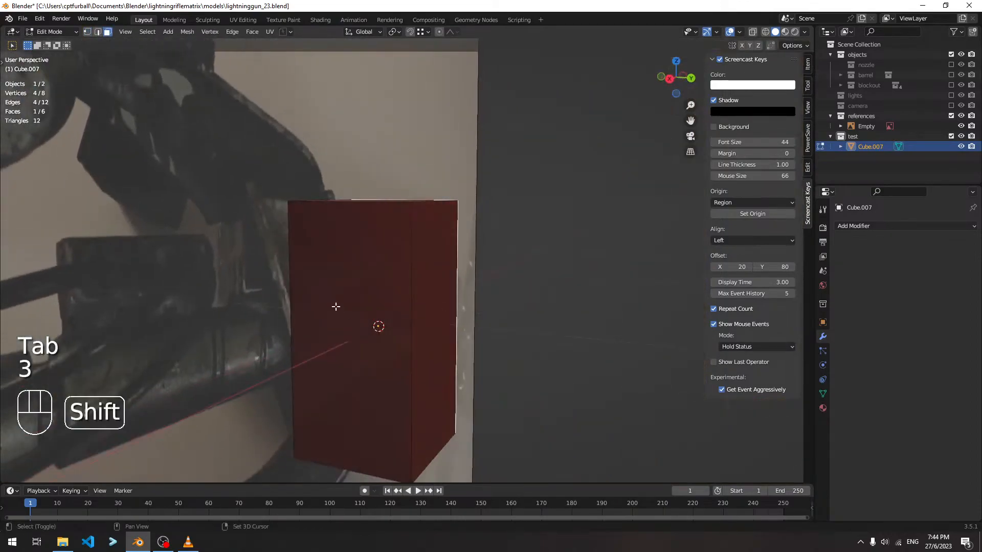
key(x)
shift+click(351, 322)
key(x)
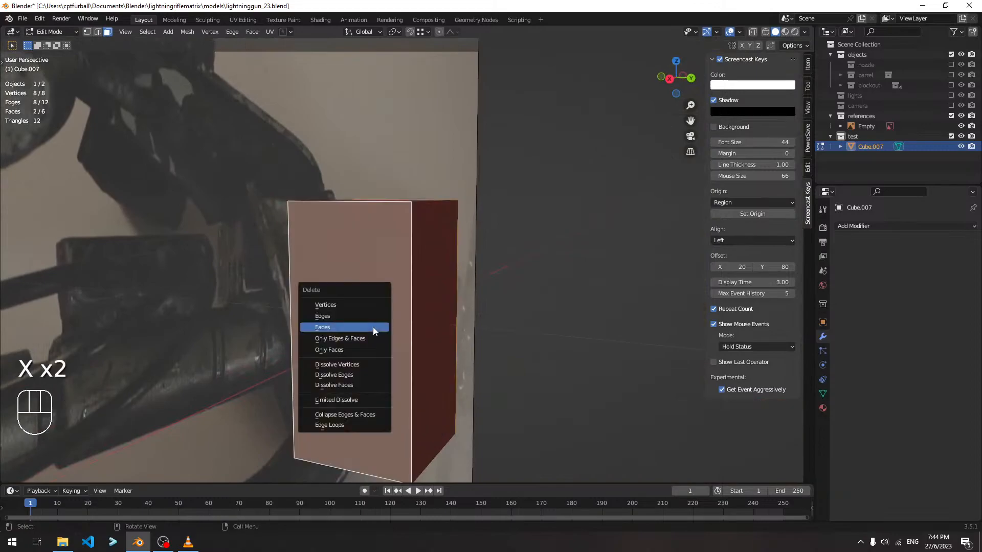
click(373, 327)
Apply the open box's scale again and snap the 3D cursor to the selected box.
middle_drag(373, 327, 416, 219)
key(2)
mouse_move(412, 207)
middle_down()
mouse_move(406, 202)
mouse_move(423, 212)
middle_up()
click(416, 204)
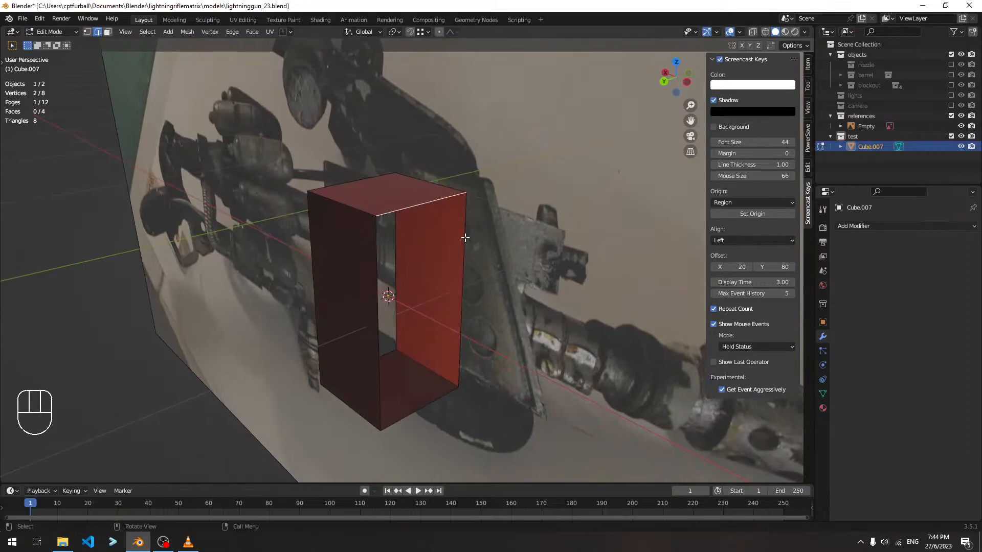
key(Tab)
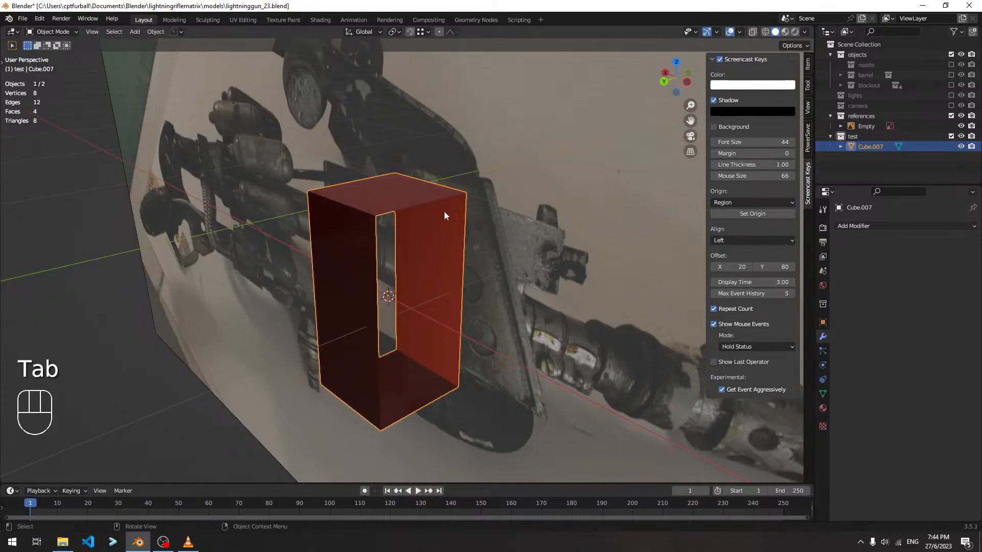
key(ctrl+a)
click(447, 237)
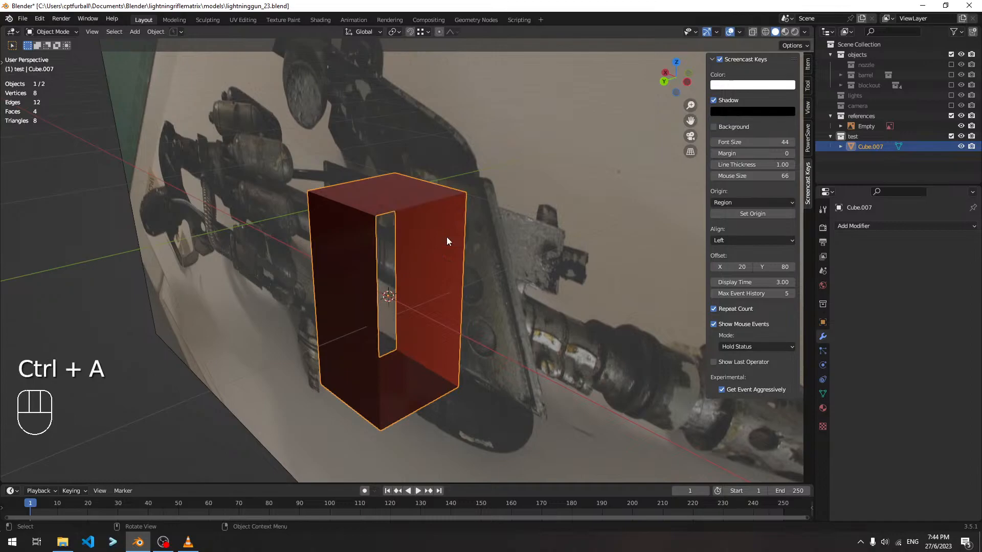
key(shift+s)
key(shift+s)
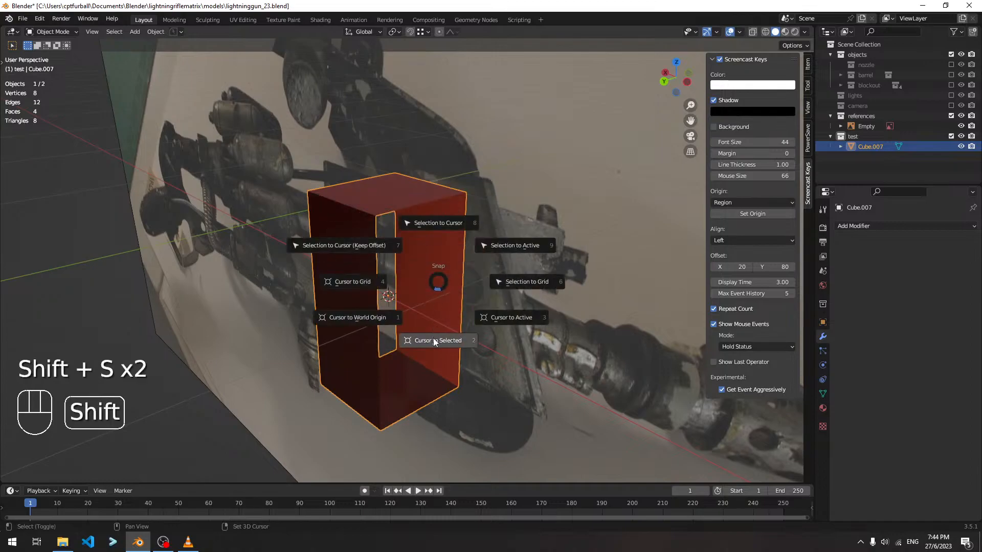
click(434, 340)
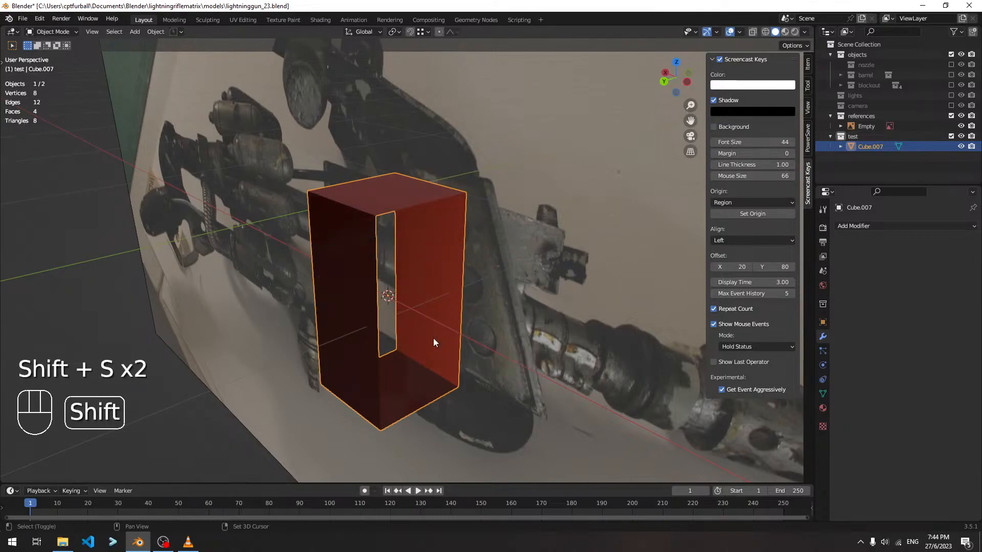
Extrude the edge loop around the box's nozzle-side opening in place and scale it outward by about 1.226 in left orthographic view.
key(Tab)
alt+shift+click(415, 208)
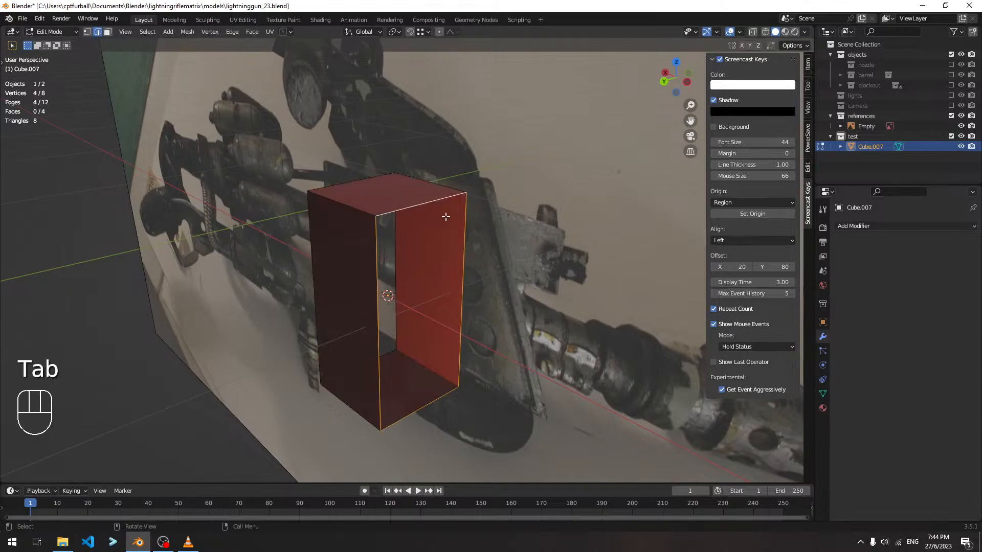
key(e)
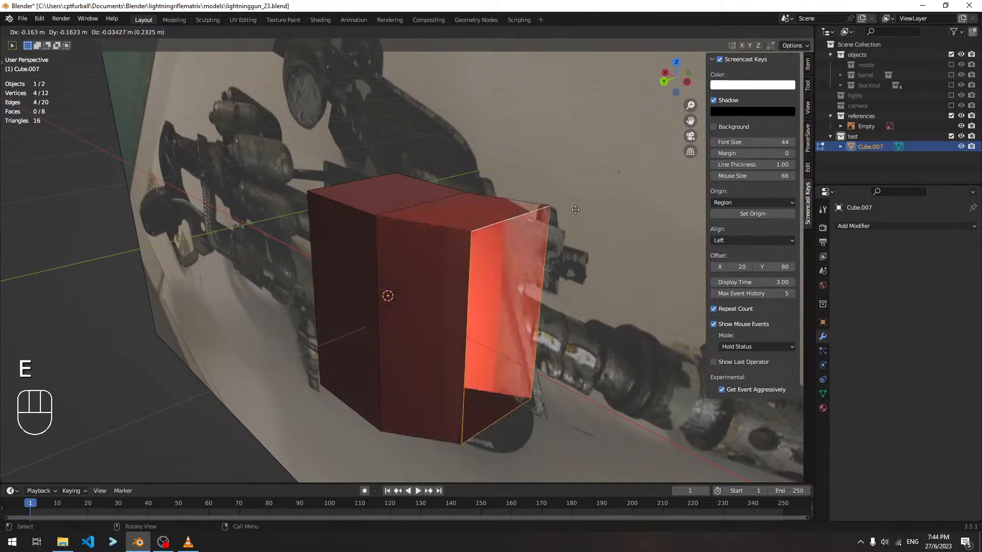
key(Escape)
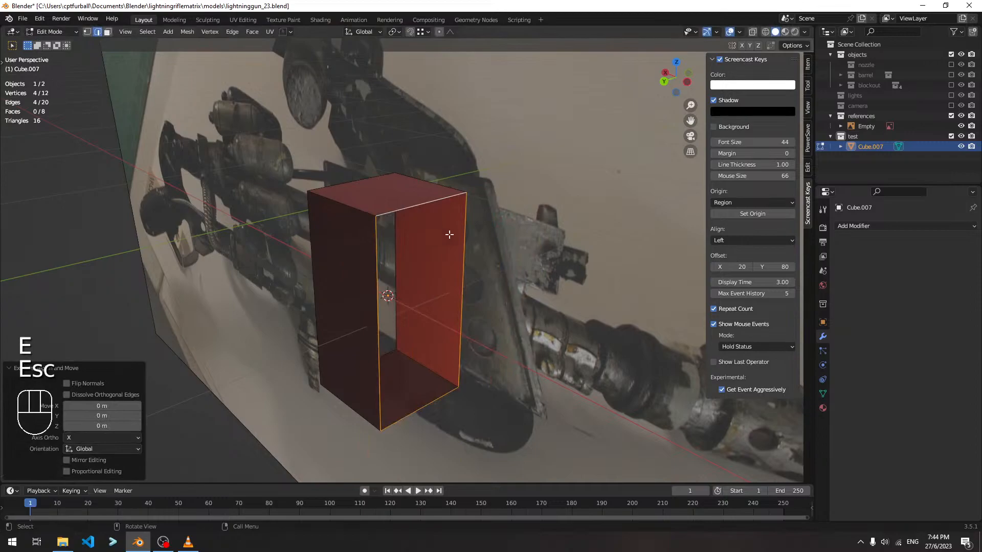
middle_drag(442, 232, 478, 236)
key(grave)
key(grave)
key(s)
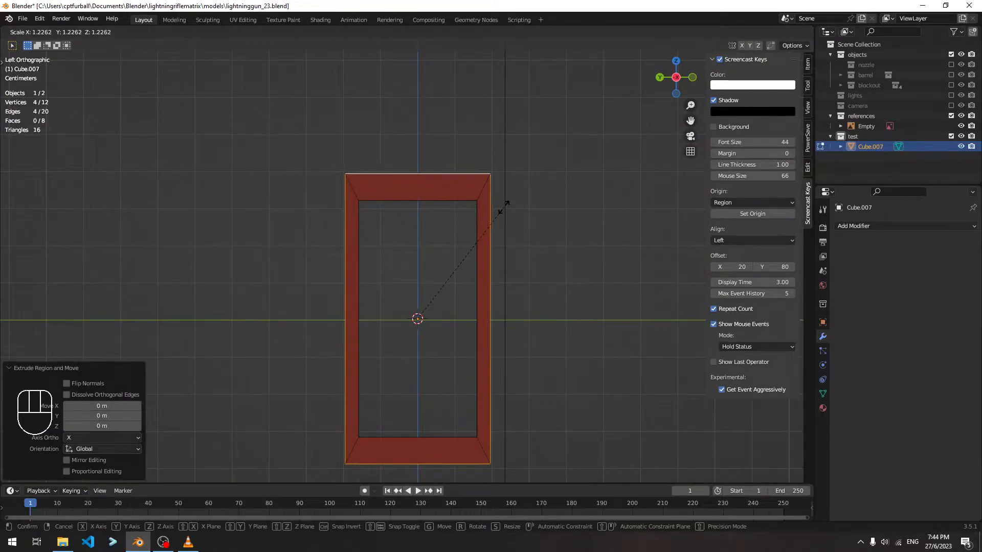
click(505, 205)
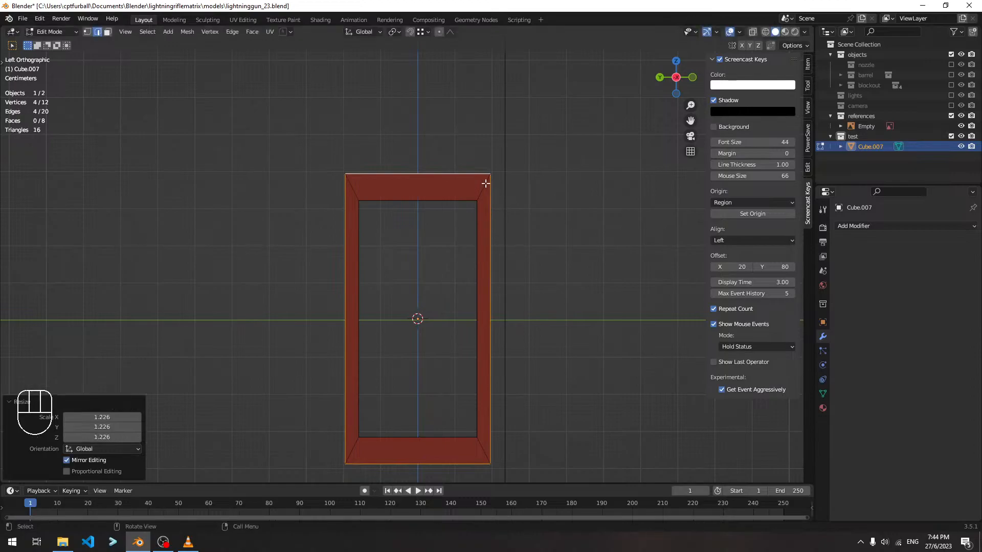
Scale the outer rim loop by about 0.917 along Z to even out the border's width.
key(s)
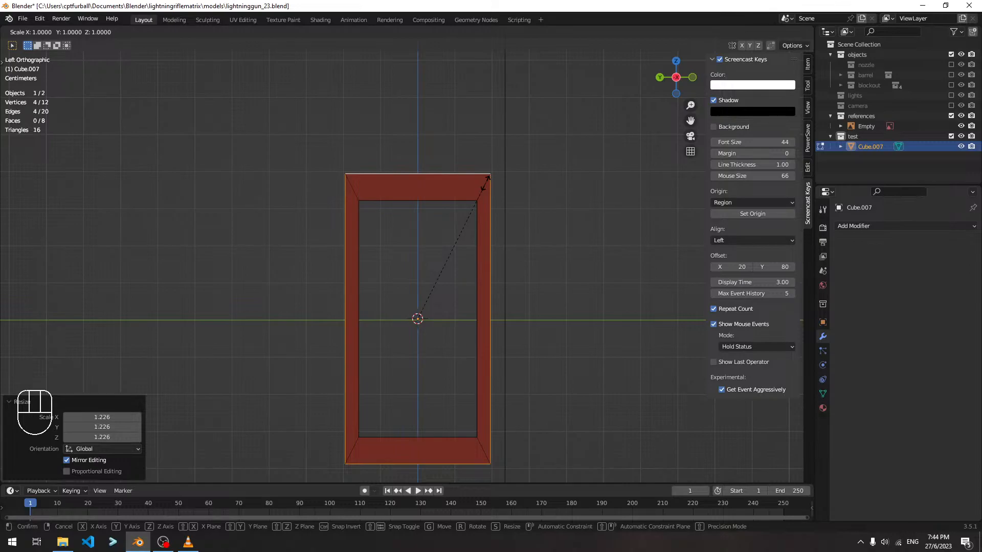
key(s)
key(z)
key(ctrl)
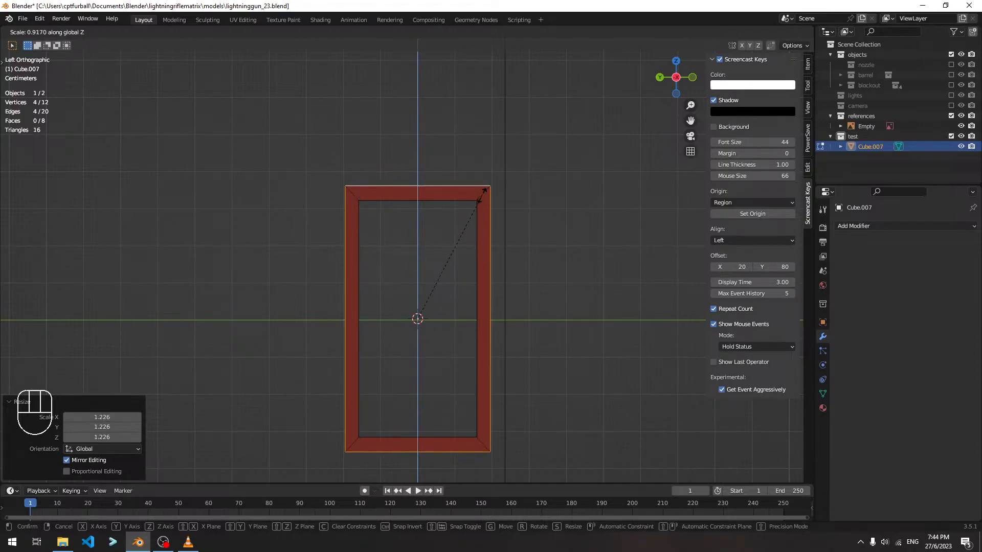
click(483, 190)
middle_drag(605, 223, 573, 223)
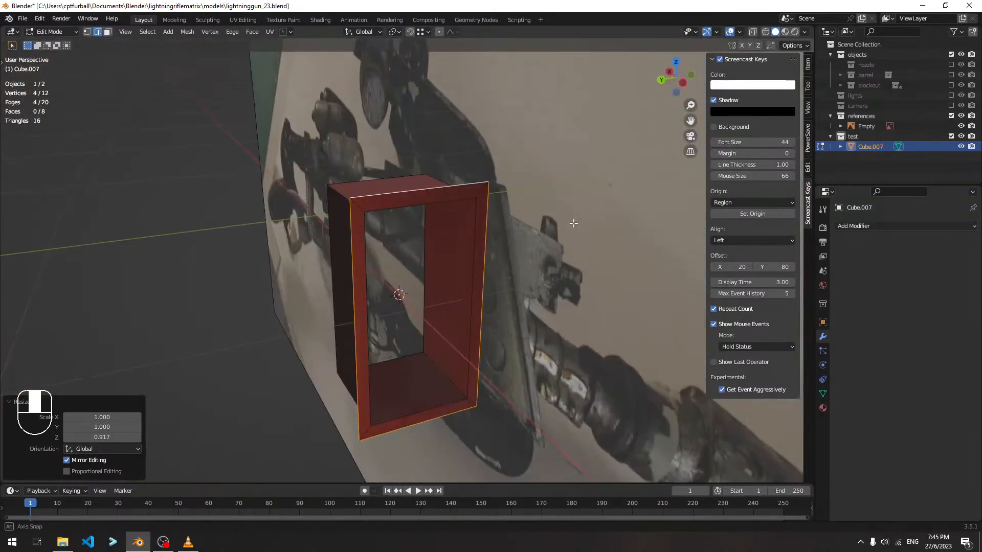
Switch to File Explorer, open 117_047_2_lg.jpeg from the references folder, and browse the neighbouring gun photos to study the perforated plate.
click(62, 542)
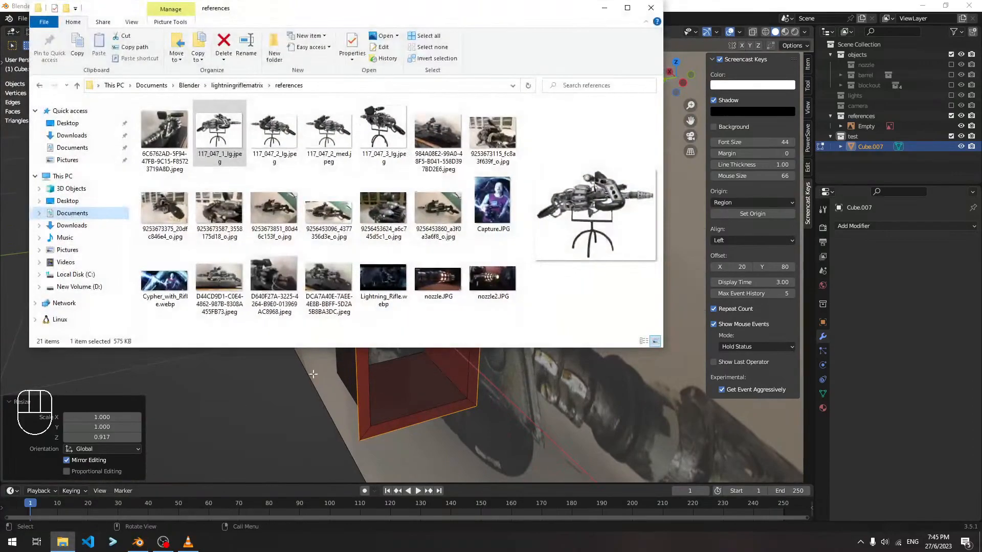
double_click(274, 129)
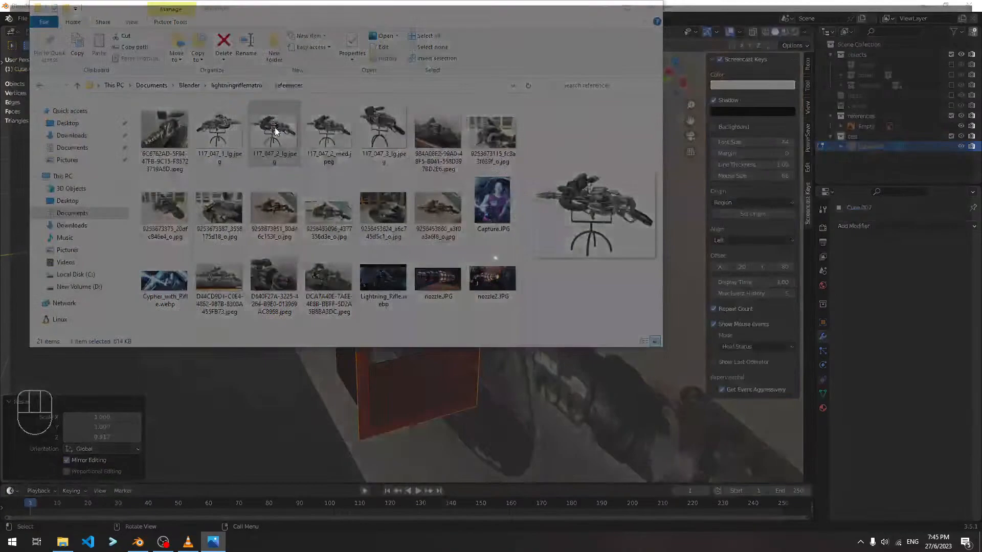
key(Right)
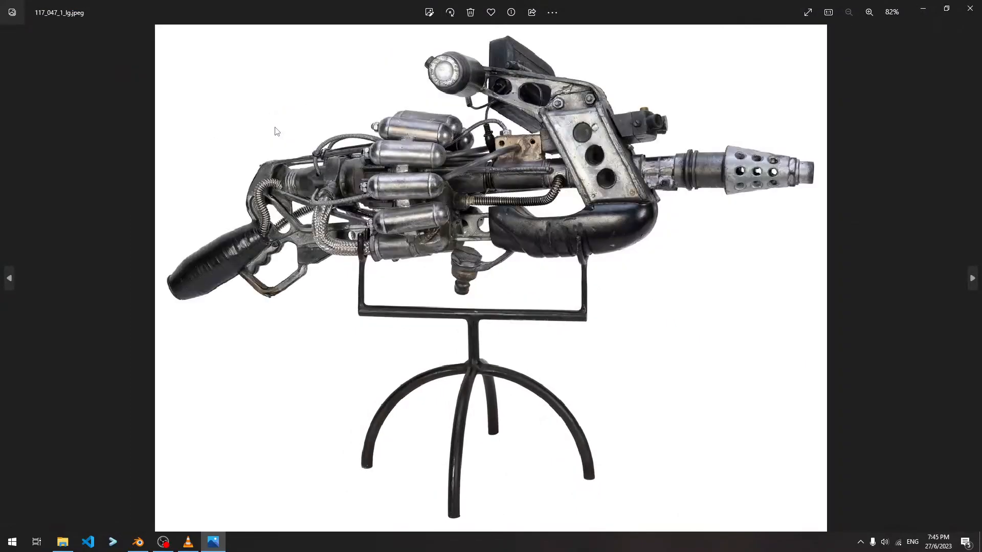
key(Right)
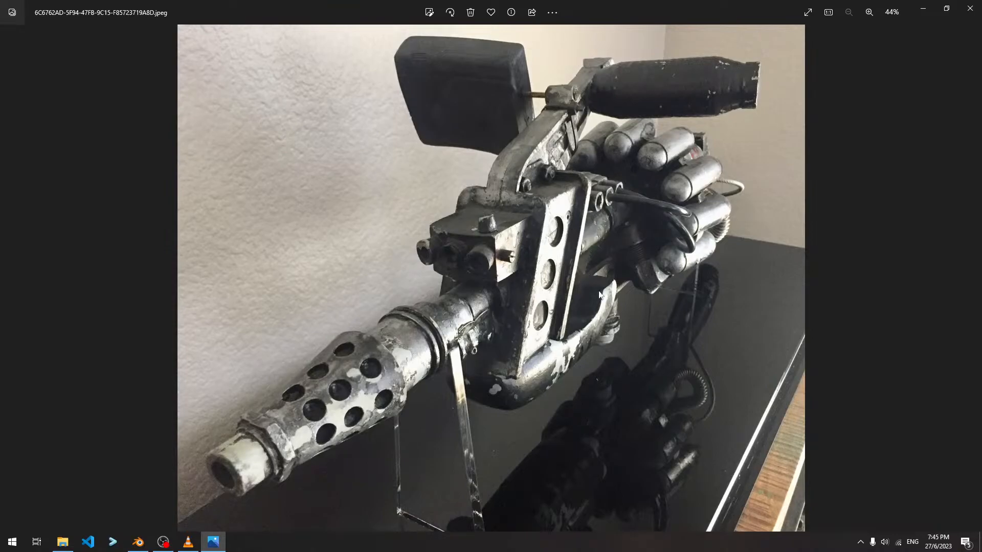
Switch back to Blender and select the four faces of the border around the box's opening.
key(alt+Tab)
key(alt+Tab)
key(alt+Tab)
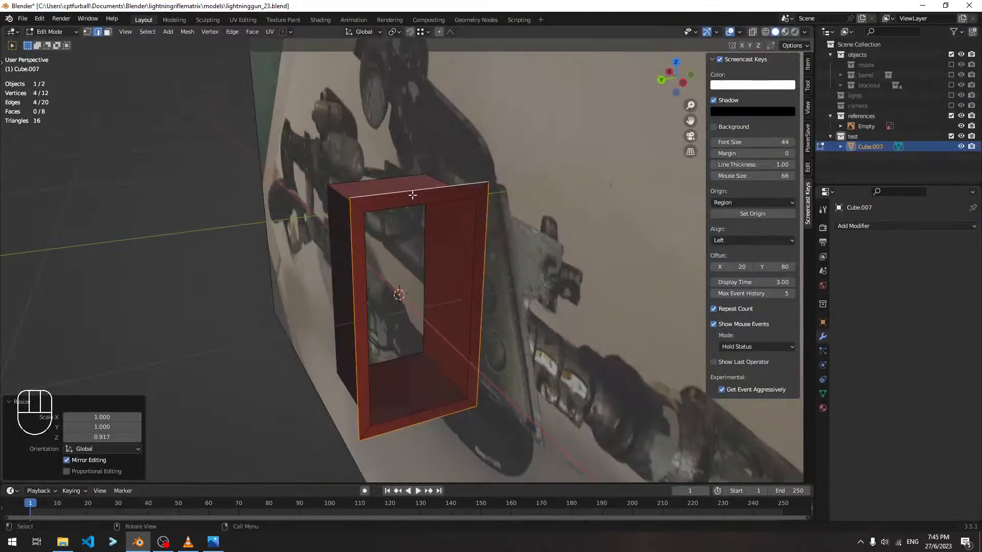
key(3)
shift+click(409, 197)
shift+click(436, 244)
shift+click(479, 377)
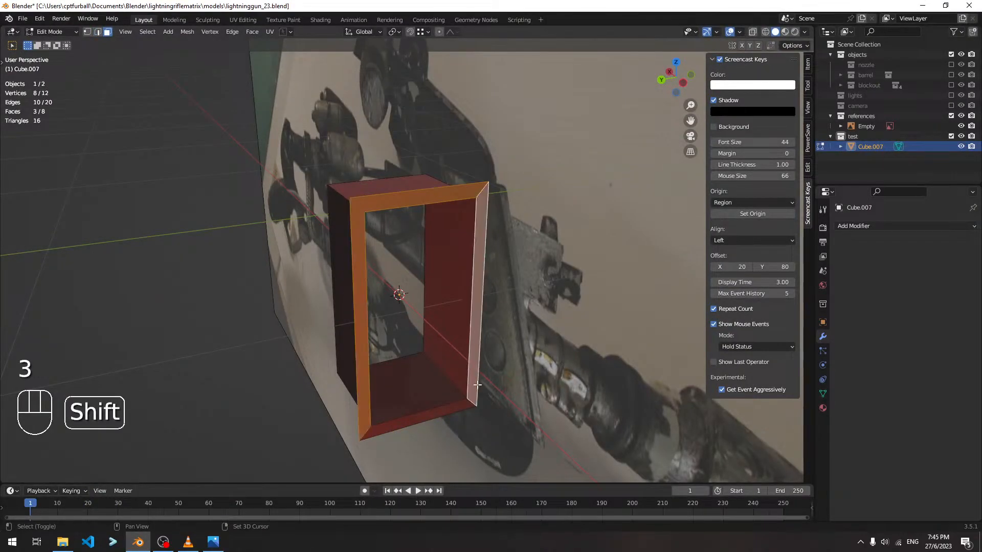
shift+click(417, 424)
Extrude the border's outer edge loop by about -0.034 m along X in front orthographic view.
middle_drag(417, 423, 397, 179)
key(2)
click(403, 188)
alt+shift+click(403, 188)
key(grave)
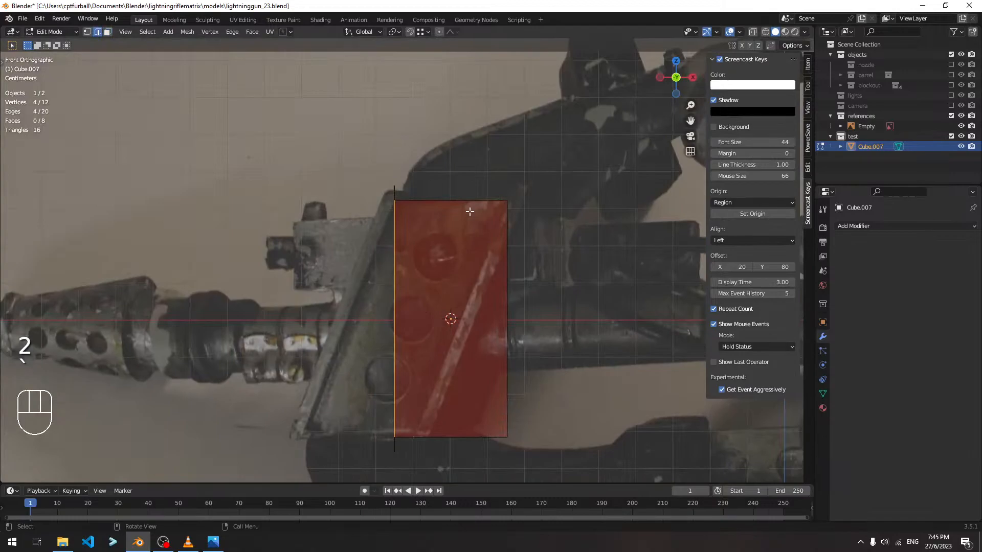
key(e)
key(x)
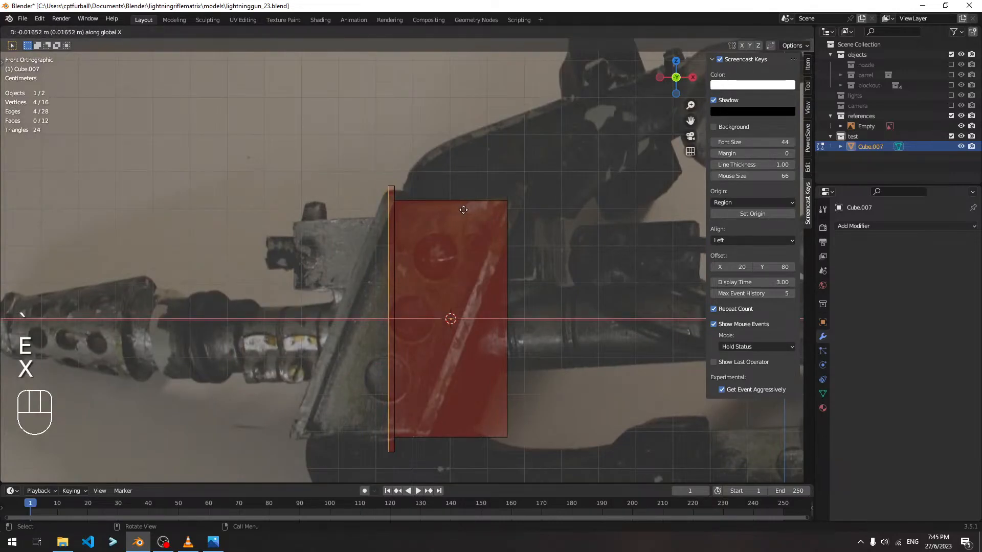
key(ctrl)
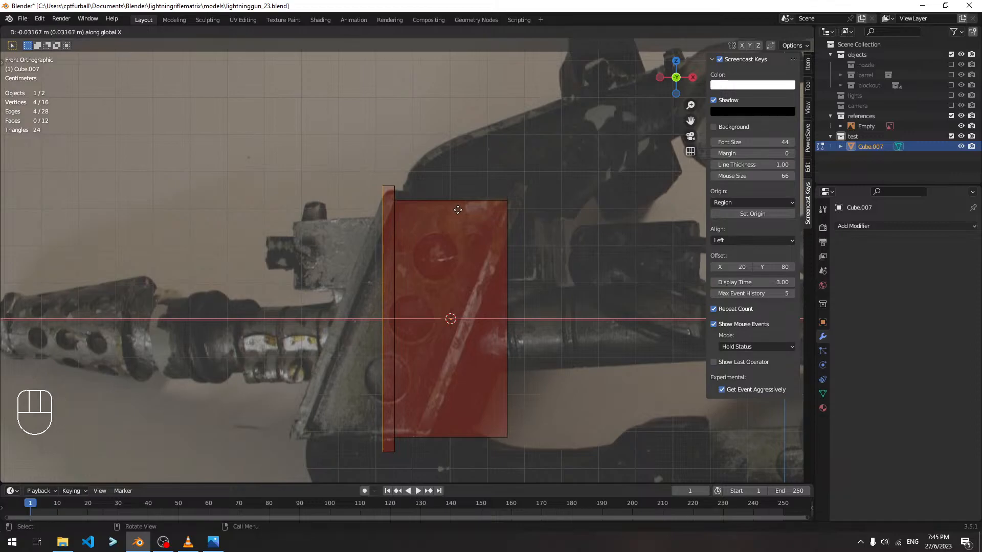
click(456, 210)
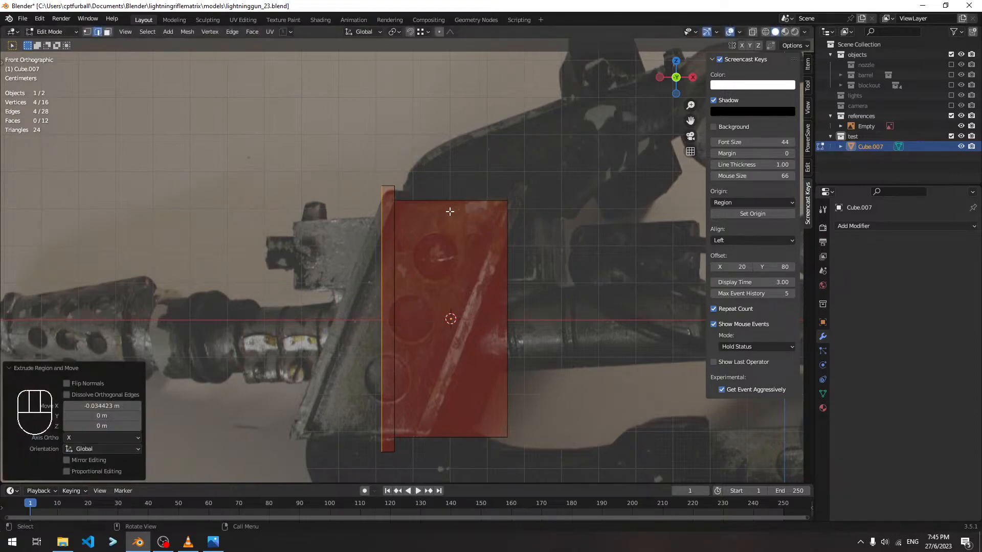
Fill the extruded loop with a face, inset it by about 0.075 m in left orthographic view, and enable X-ray.
middle_drag(457, 209, 483, 220)
key(f)
middle_drag(325, 184, 456, 193)
key(grave)
key(grave)
key(i)
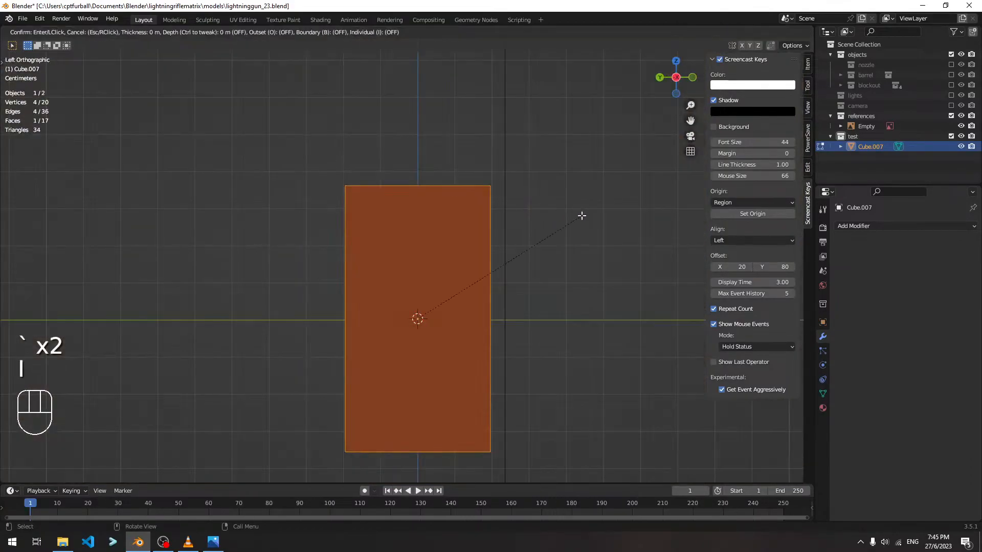
click(560, 227)
key(alt+z)
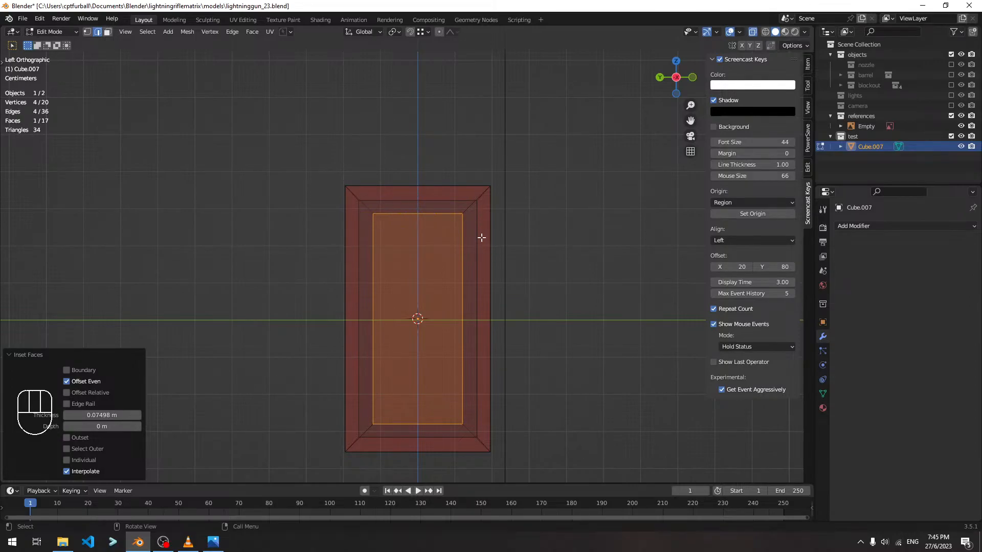
Scale the inset face by about 1.161, and by about 0.906 along Z to even out the rim.
key(s)
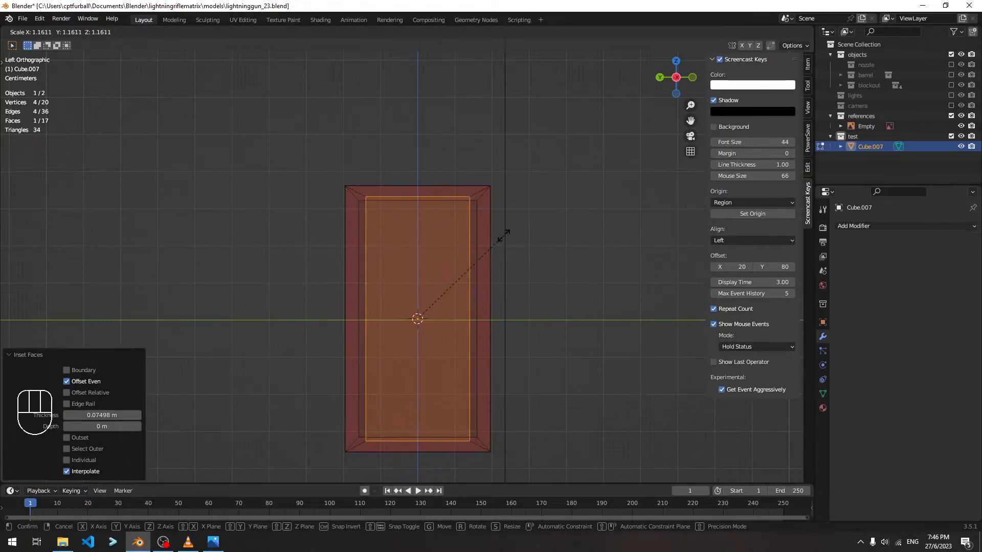
click(504, 236)
key(s)
key(z)
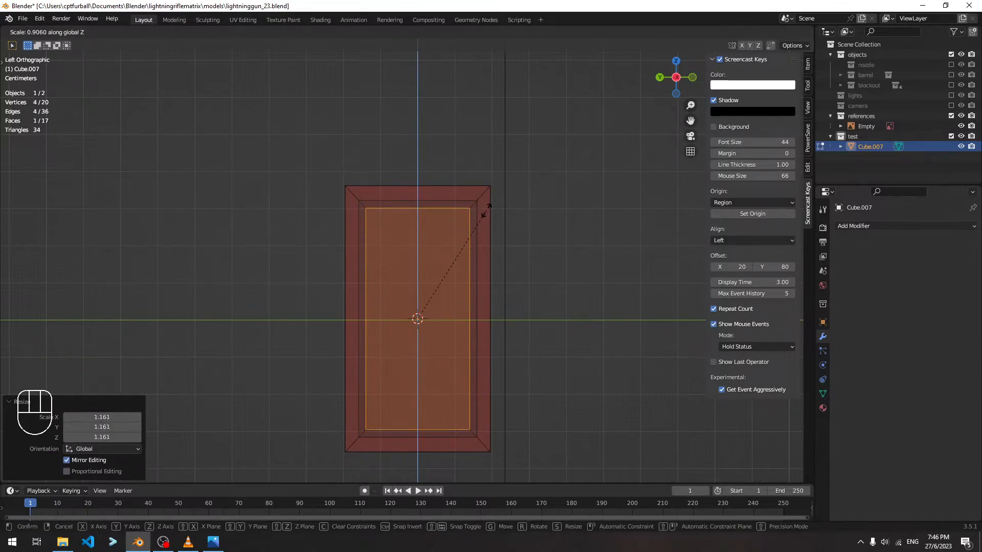
click(484, 209)
Extrude the inset face about 0.235 m along X into the box to form the inner walls.
middle_drag(528, 219, 480, 267)
key(e)
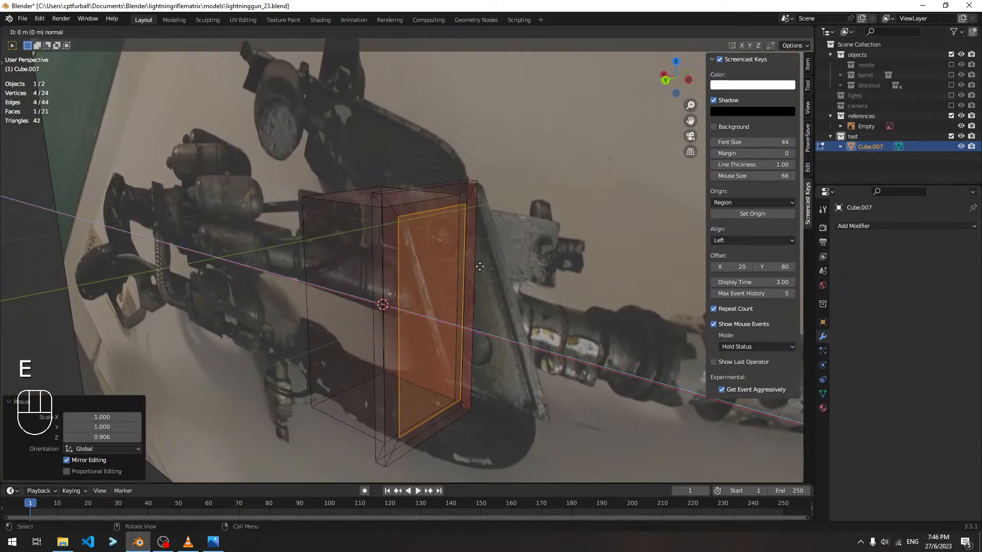
key(x)
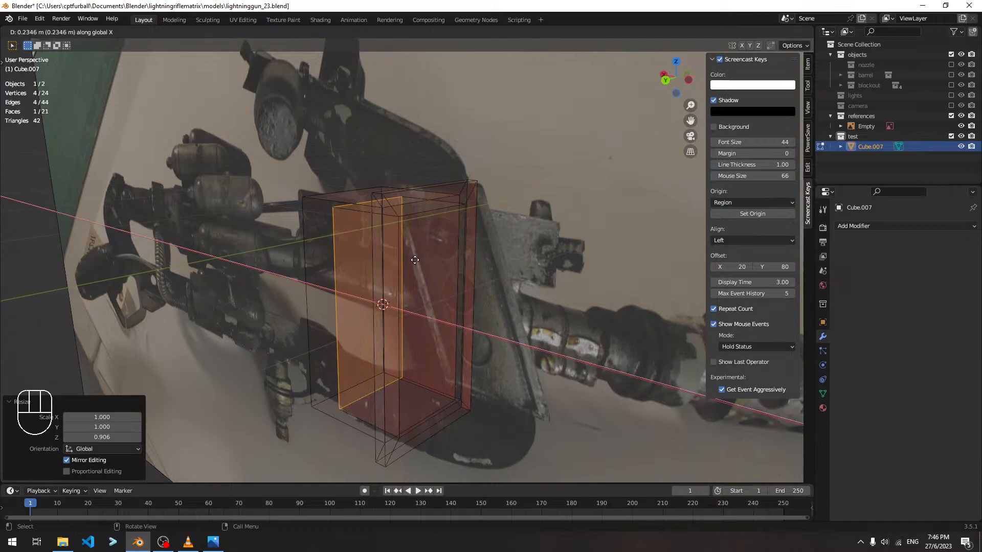
click(415, 260)
middle_drag(415, 259, 605, 198)
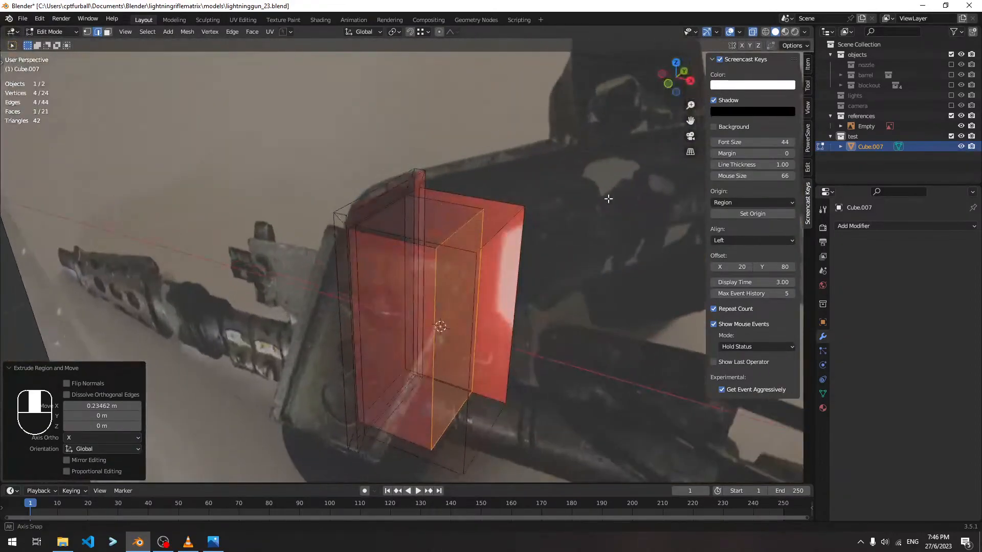
middle_drag(504, 248, 460, 215)
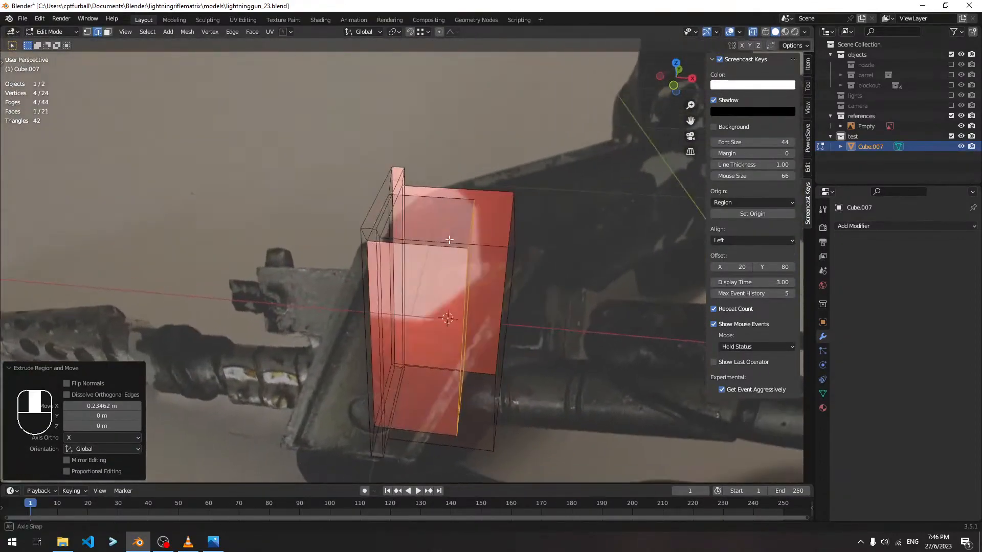
Add a centred loop cut around the box's outer walls and delete the half away from the rim in top view.
key(ctrl+r)
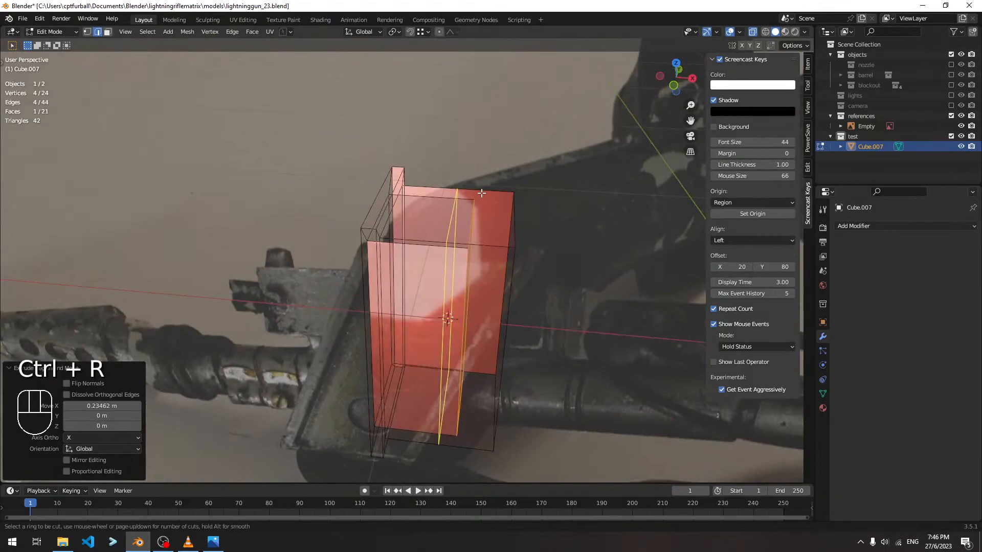
click(481, 193)
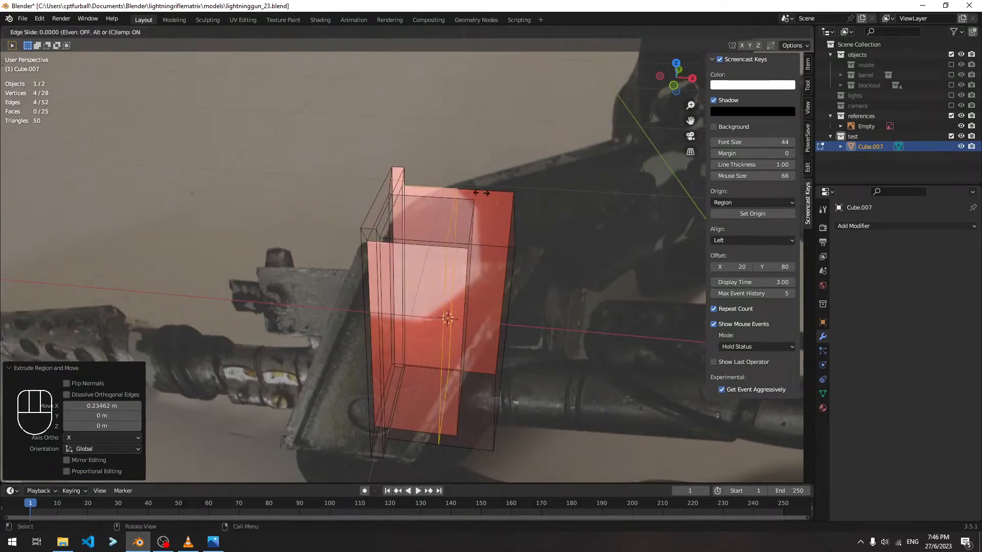
key(Escape)
key(grave)
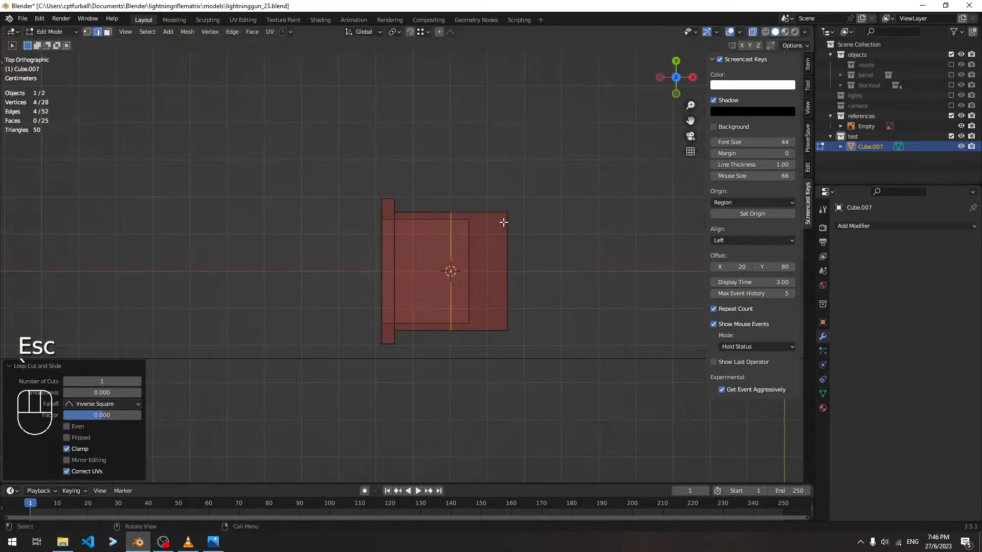
key(1)
key(x)
click(550, 260)
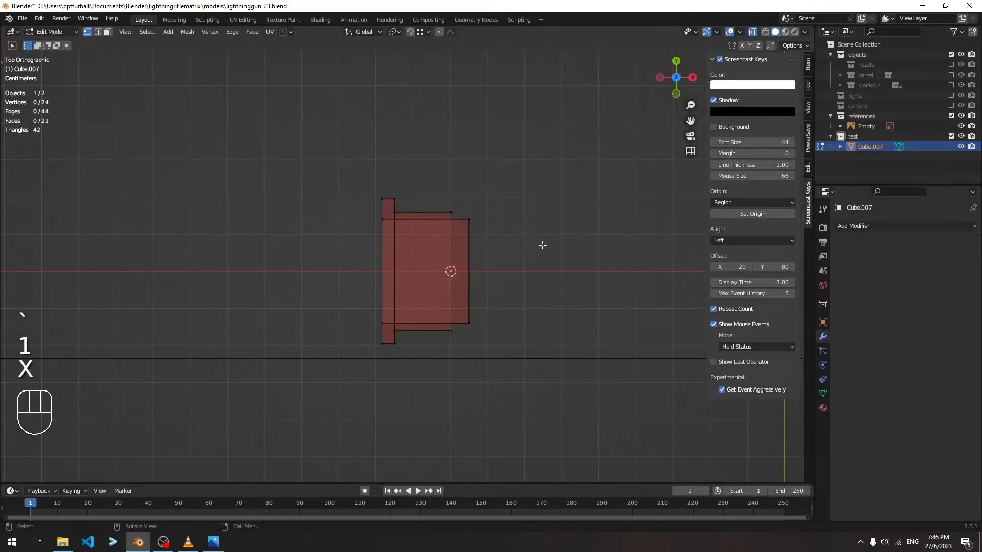
Move the inner recess's end face about -0.048 m along X to line up with the outer walls' cut edge.
key(g)
key(x)
key(ctrl)
click(456, 330)
Add a centred lengthwise loop cut through the rimmed box and delete its +Y half in top view.
middle_drag(455, 328, 553, 194)
middle_drag(436, 211, 424, 243)
key(ctrl+r)
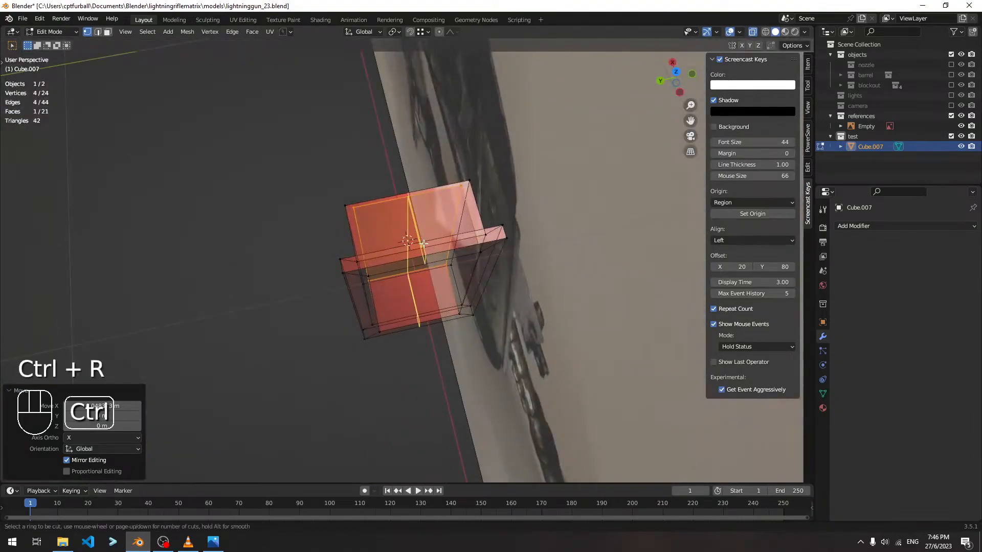
click(423, 244)
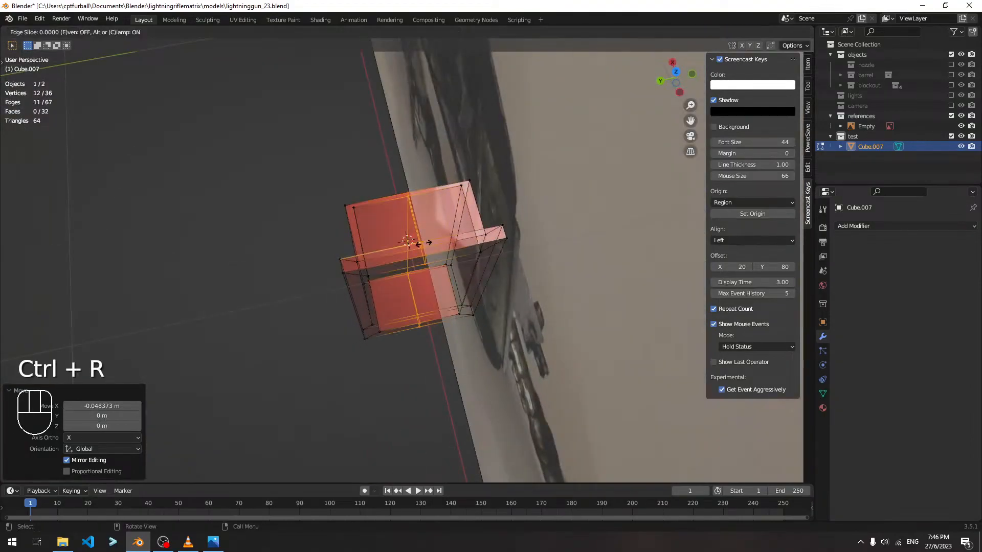
key(Escape)
key(grave)
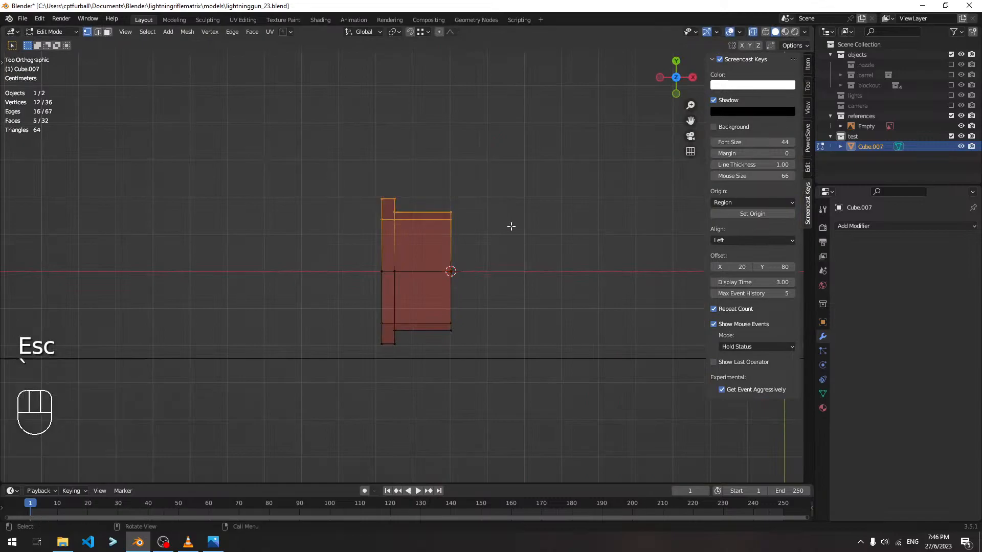
key(x)
click(495, 234)
Delete the inner recess's end face together with its vertices.
mouse_move(505, 283)
middle_down()
mouse_move(541, 205)
mouse_move(568, 184)
mouse_move(497, 293)
middle_up()
key(3)
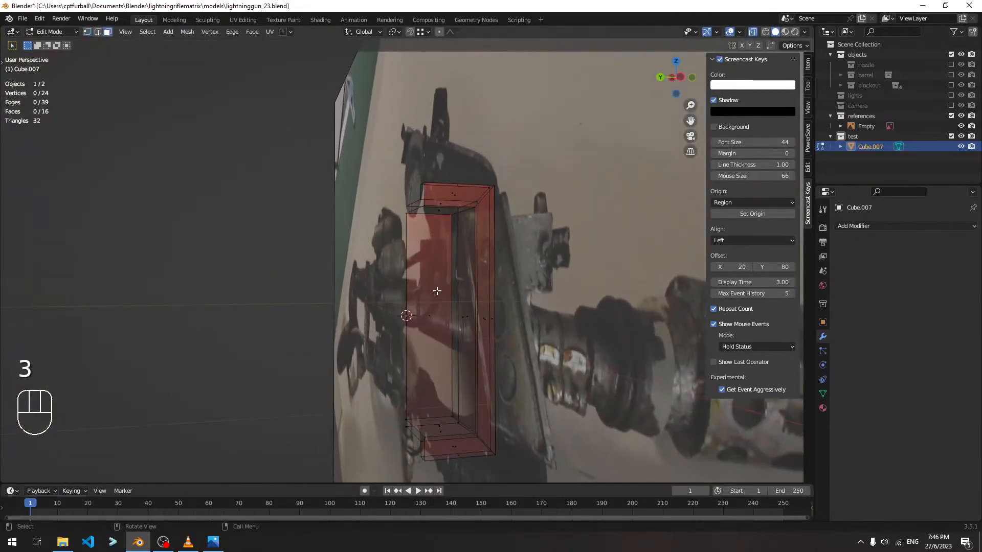
click(437, 289)
key(x)
click(453, 321)
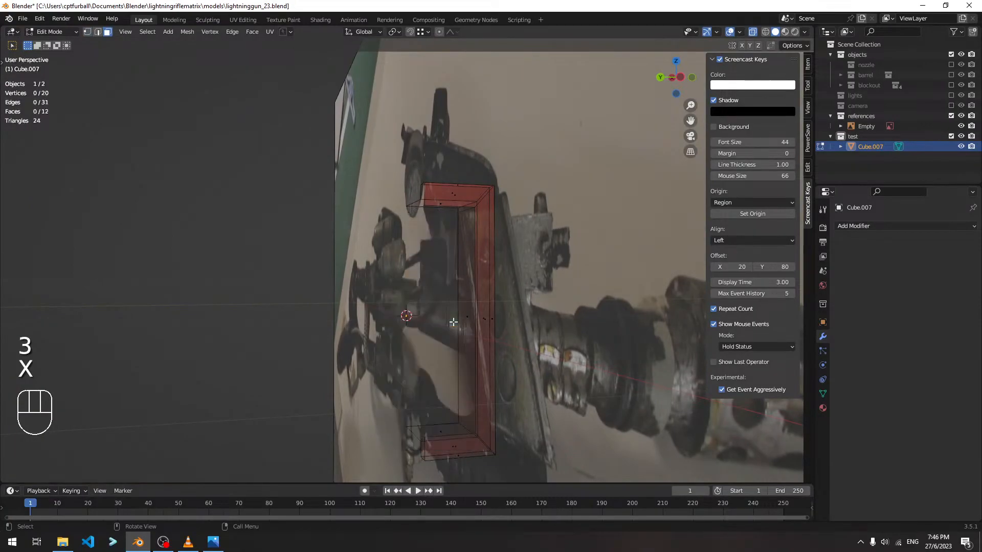
Hide the references collection and turn off X-ray display.
middle_drag(556, 304, 757, 112)
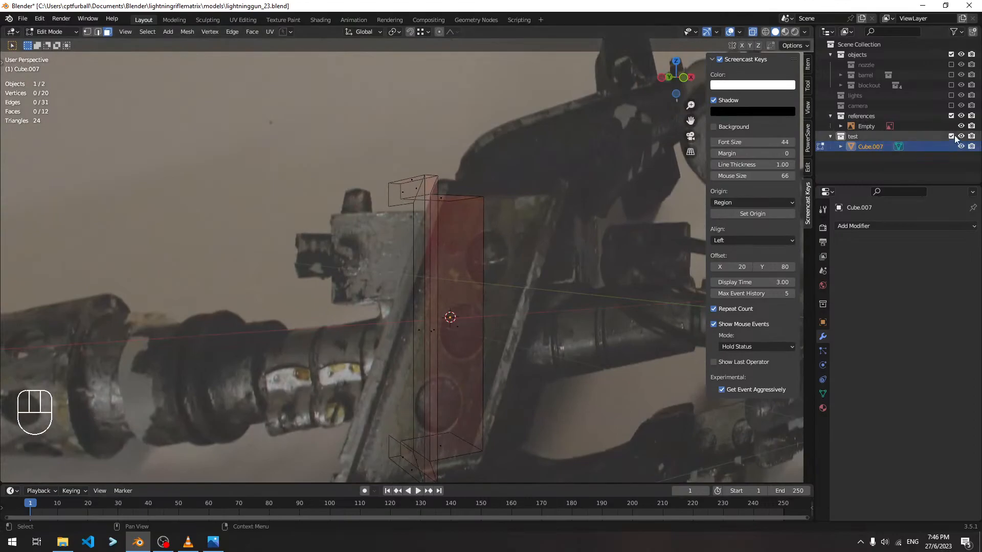
click(952, 115)
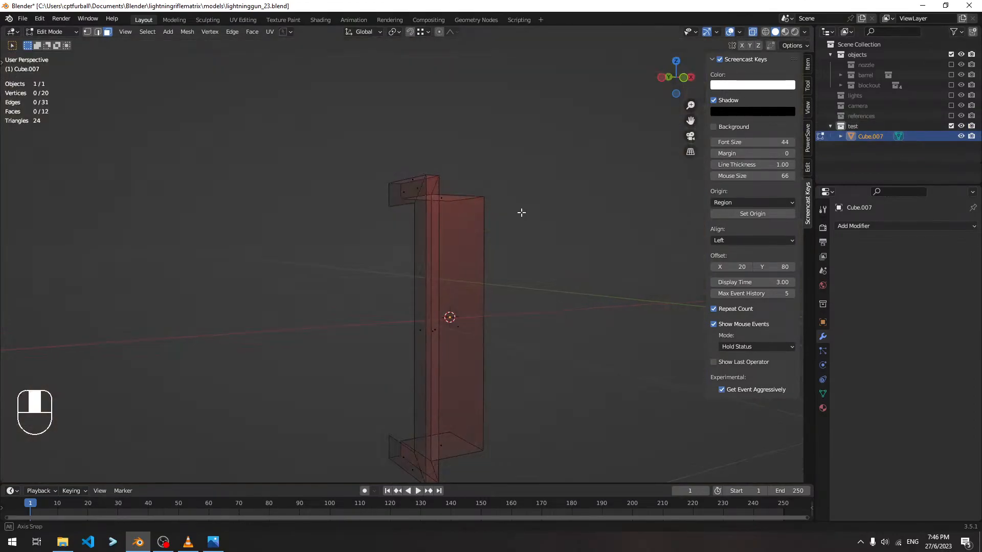
middle_drag(522, 213, 545, 211)
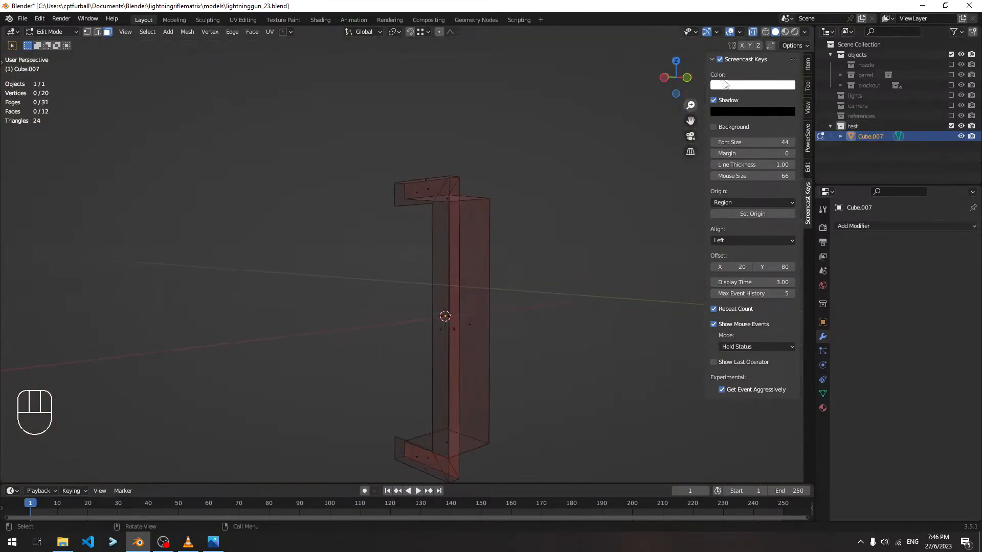
click(752, 32)
Undo the vertex deletion and delete the inner recess's end face with the Faces option.
middle_drag(524, 260, 642, 246)
key(ctrl+z)
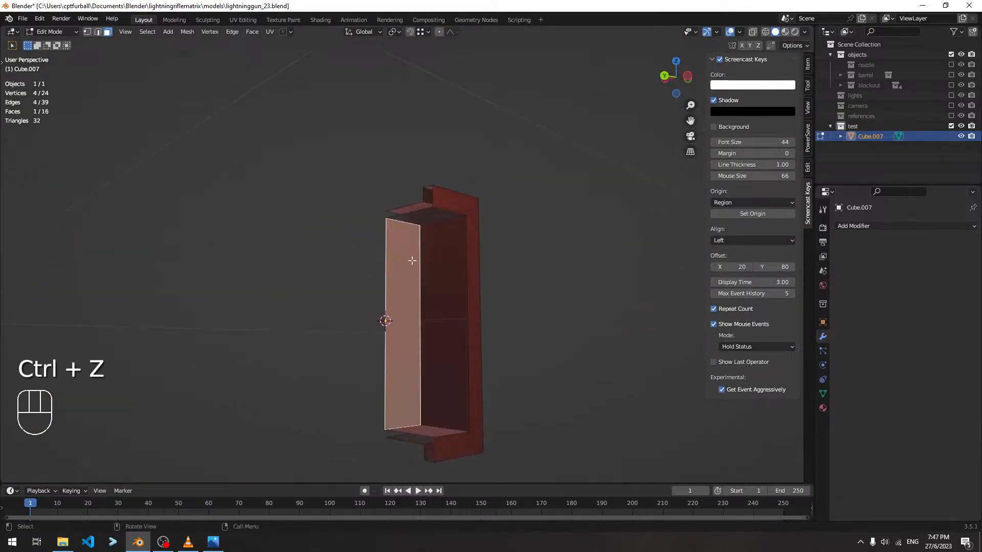
key(x)
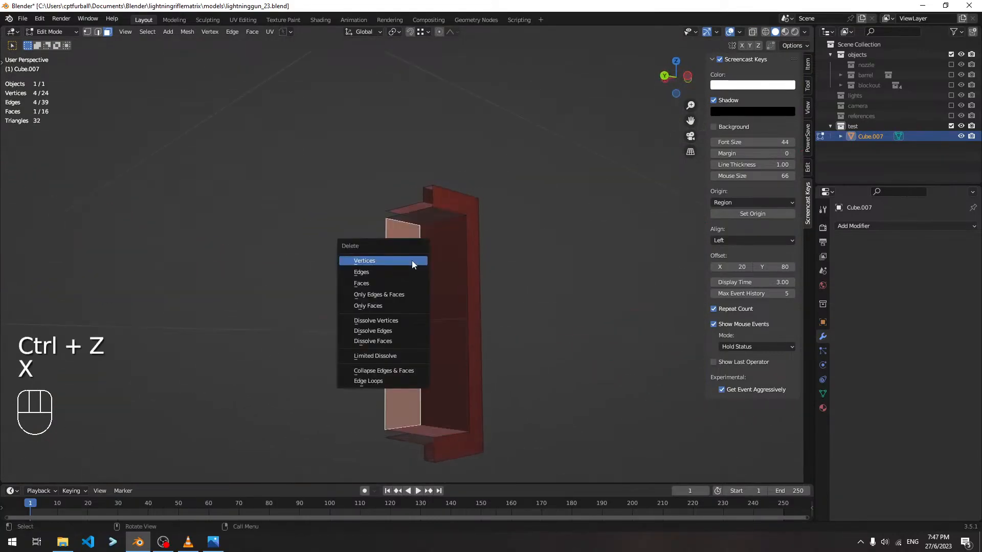
click(389, 284)
Add a Mirror modifier to the quarter housing and enable its X and Y axes.
middle_drag(675, 339, 469, 288)
middle_drag(475, 220, 514, 232)
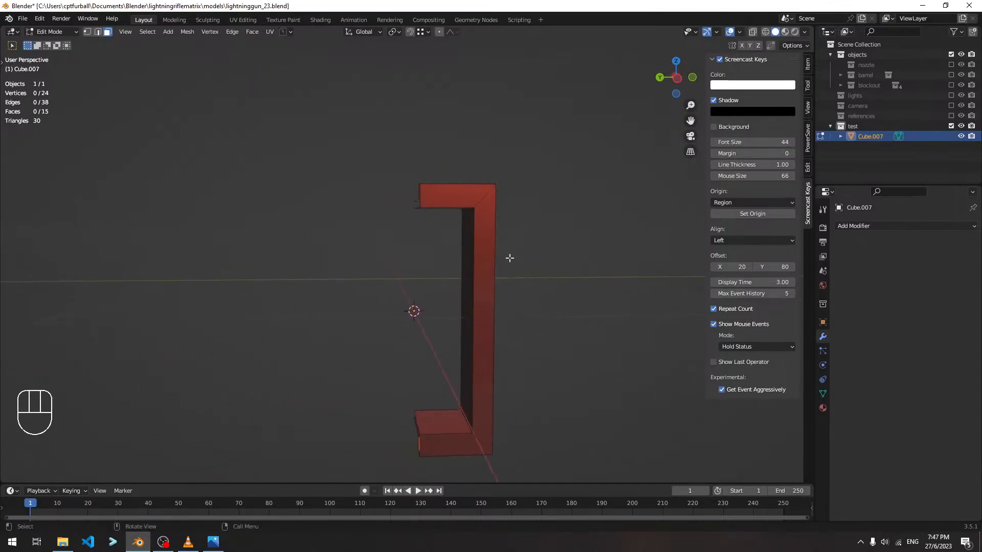
drag(885, 230, 796, 348)
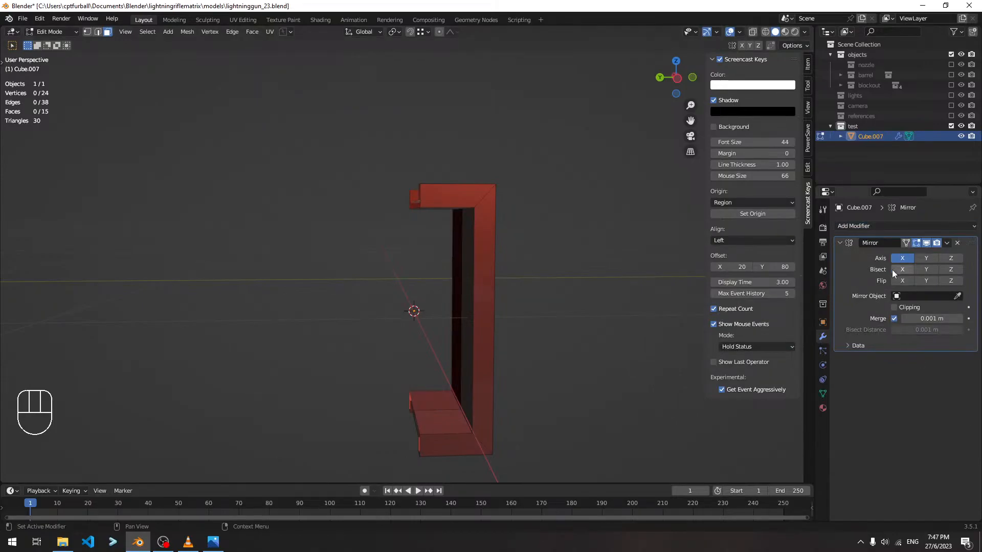
click(926, 259)
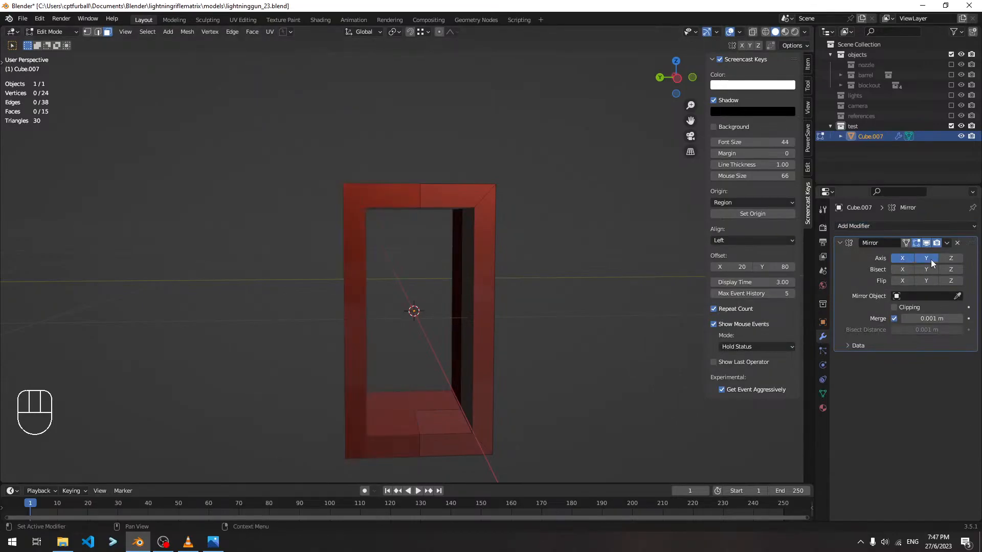
Inspect the mirrored housing and compare it with the reference photo in front orthographic view.
middle_drag(612, 291, 516, 295)
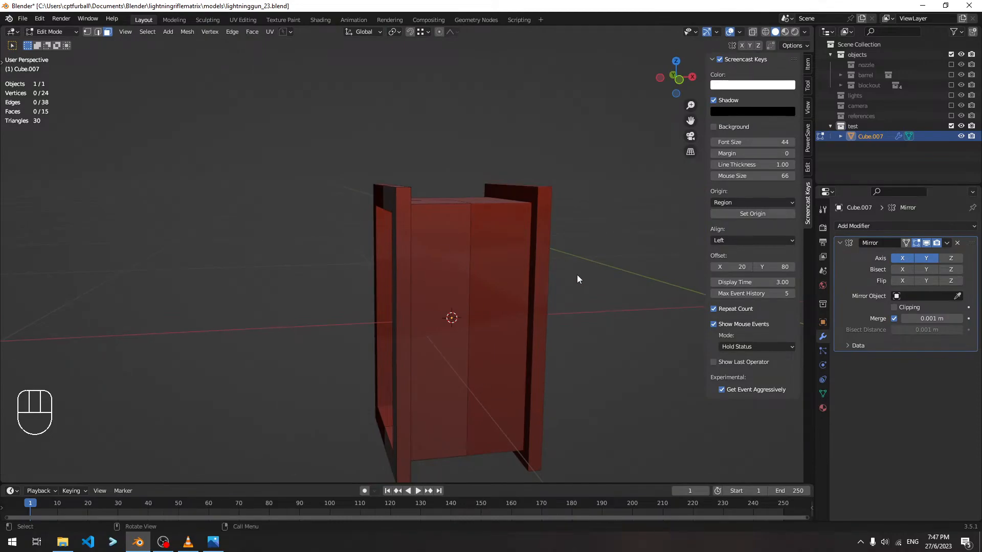
mouse_move(483, 286)
middle_down()
mouse_move(584, 247)
mouse_move(578, 206)
mouse_move(561, 236)
mouse_move(502, 274)
mouse_move(532, 281)
mouse_move(471, 275)
middle_up()
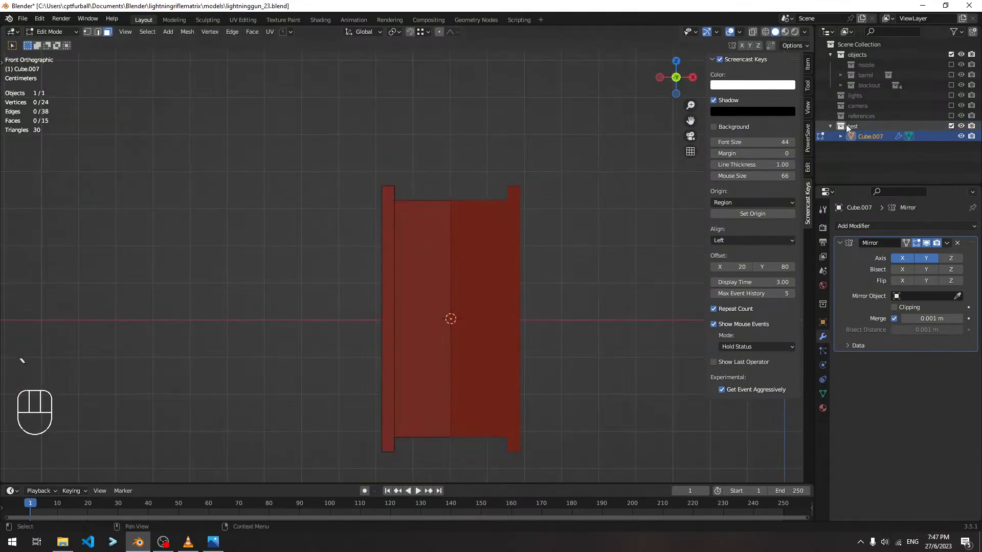
click(951, 116)
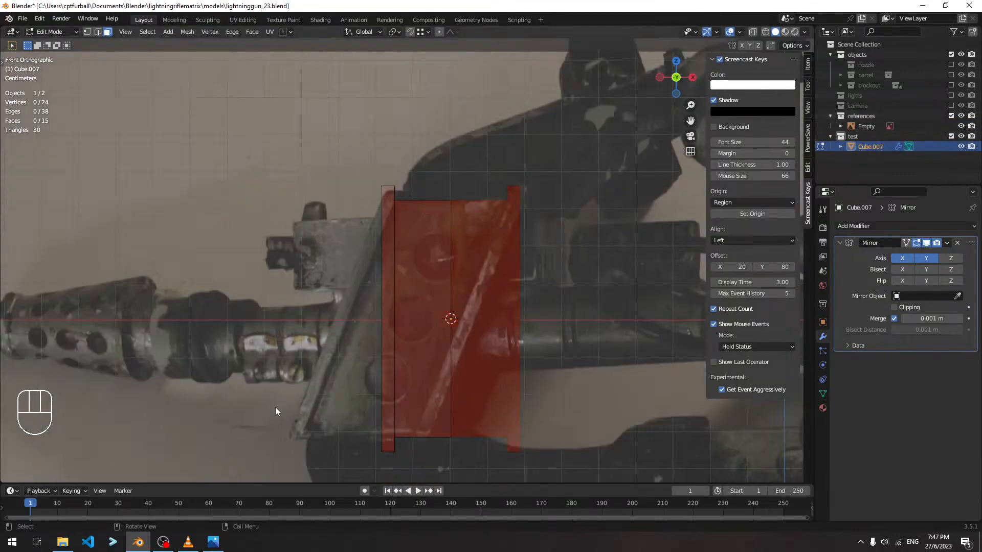
click(951, 116)
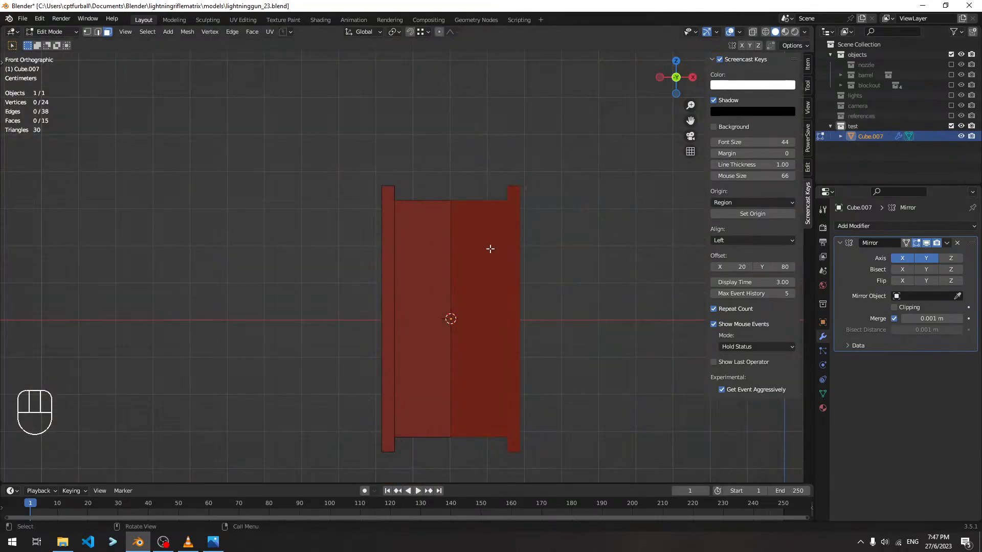
Select the entire housing mesh in vertex mode and shear it horizontally by -0.300 in front orthographic view.
key(Tab)
key(Tab)
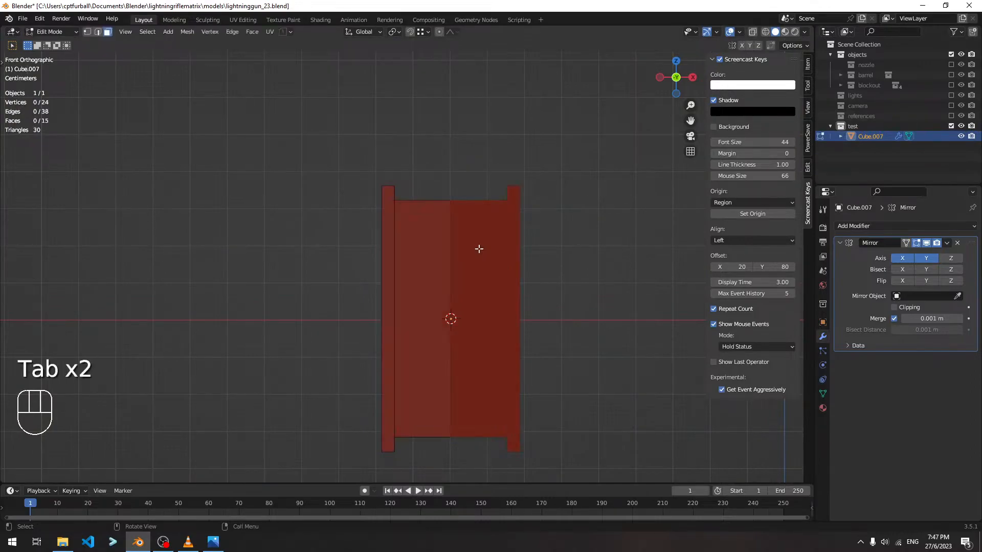
click(424, 223)
key(1)
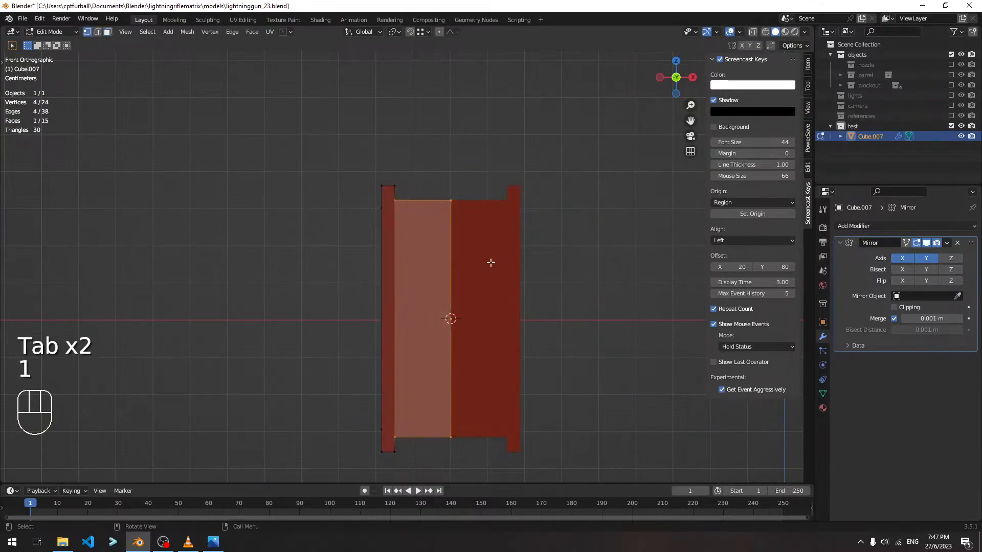
key(a)
middle_drag(332, 235, 377, 244)
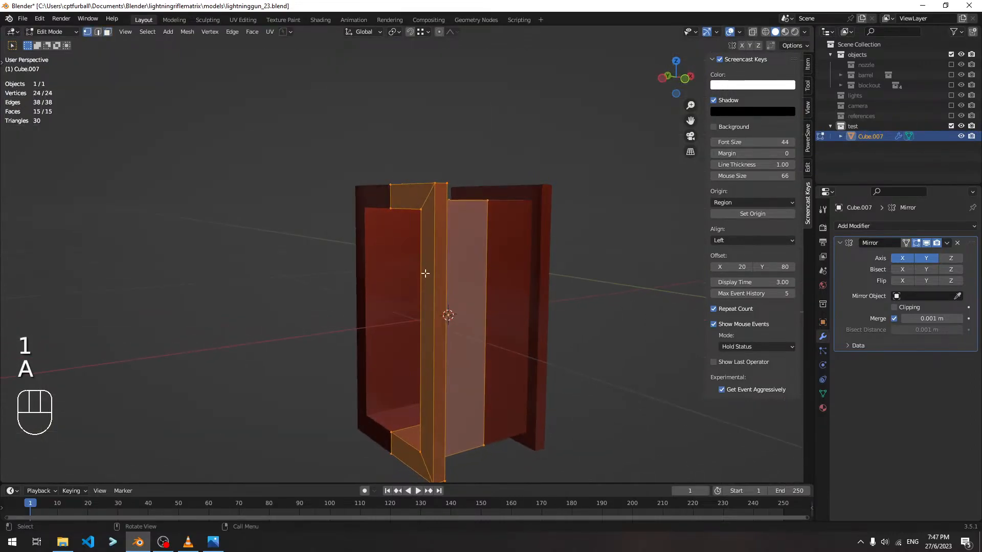
key(grave)
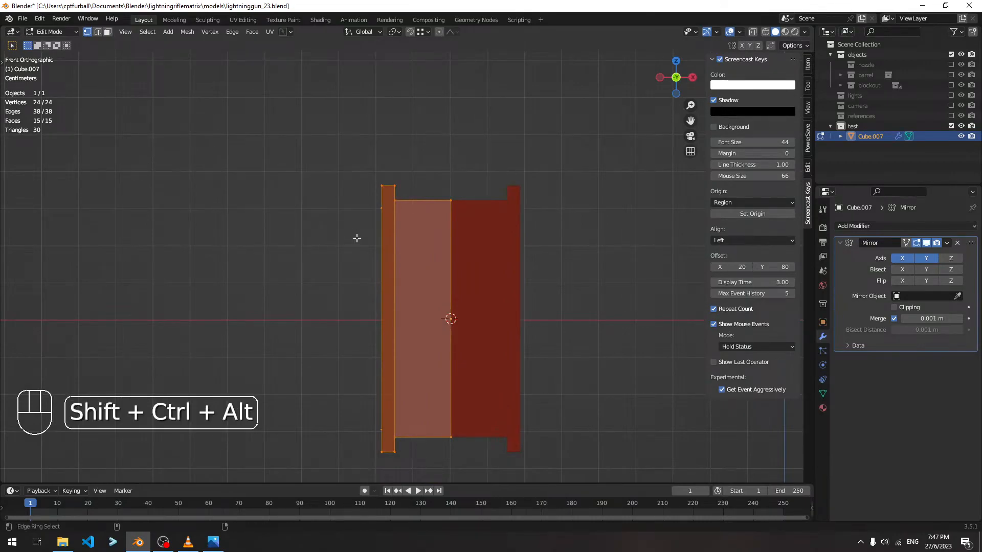
key(shift+ctrl+alt+s)
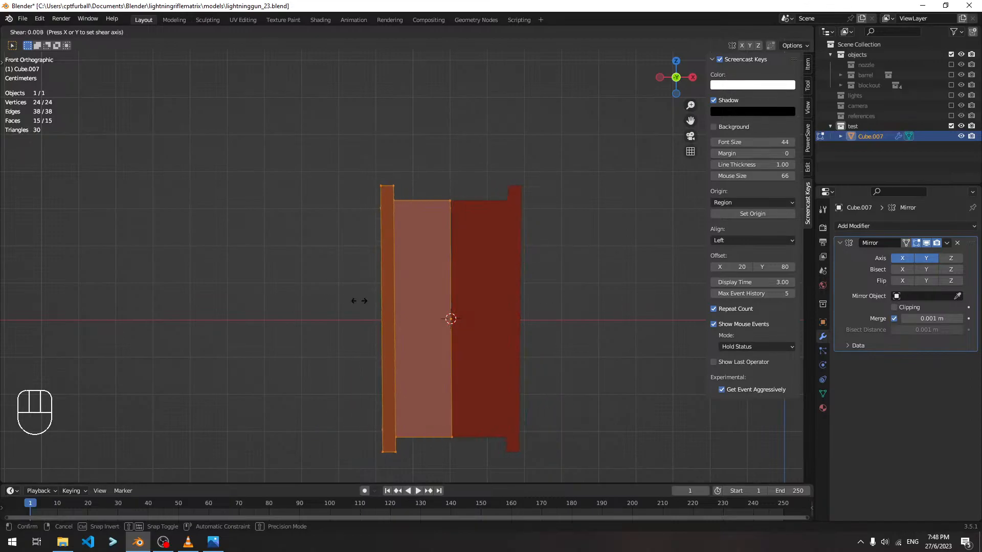
key(x)
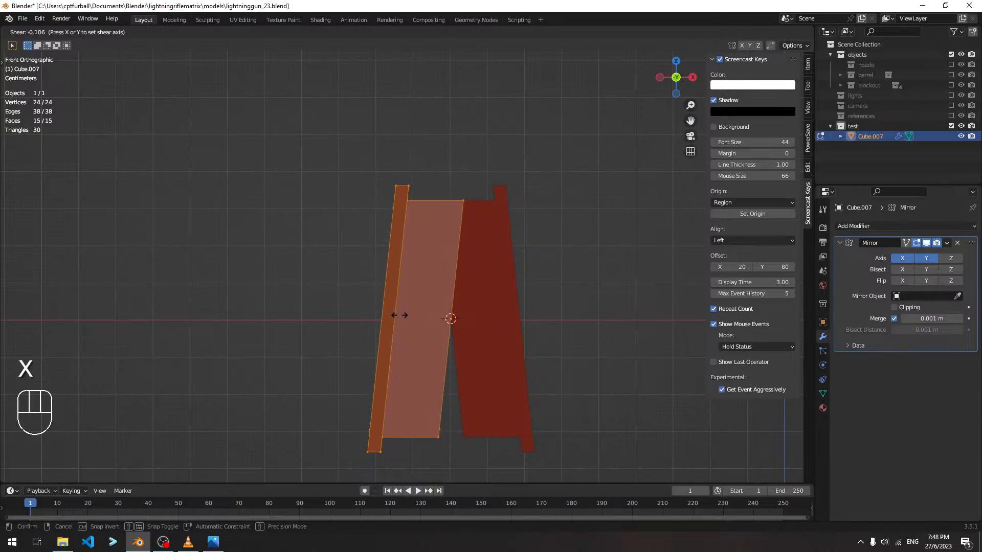
key(y)
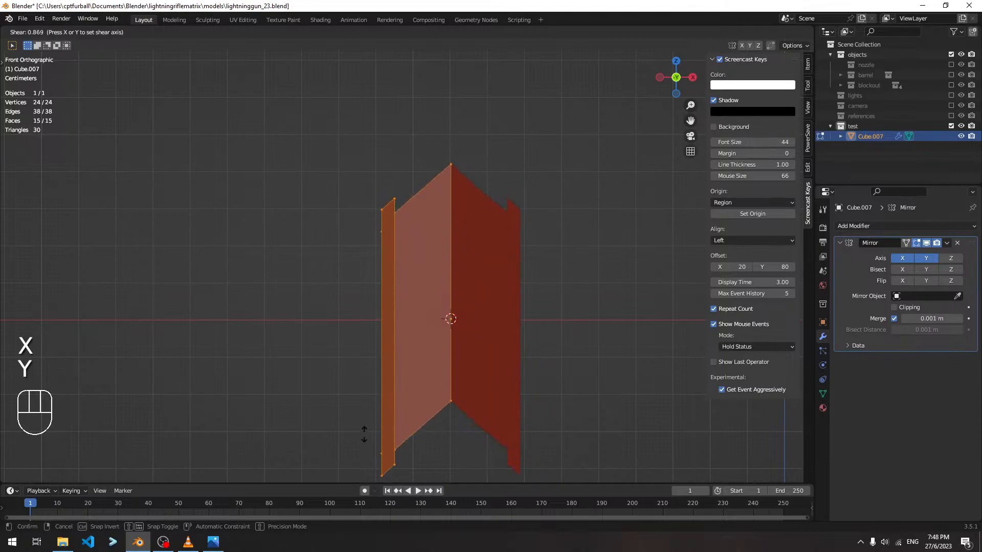
key(z)
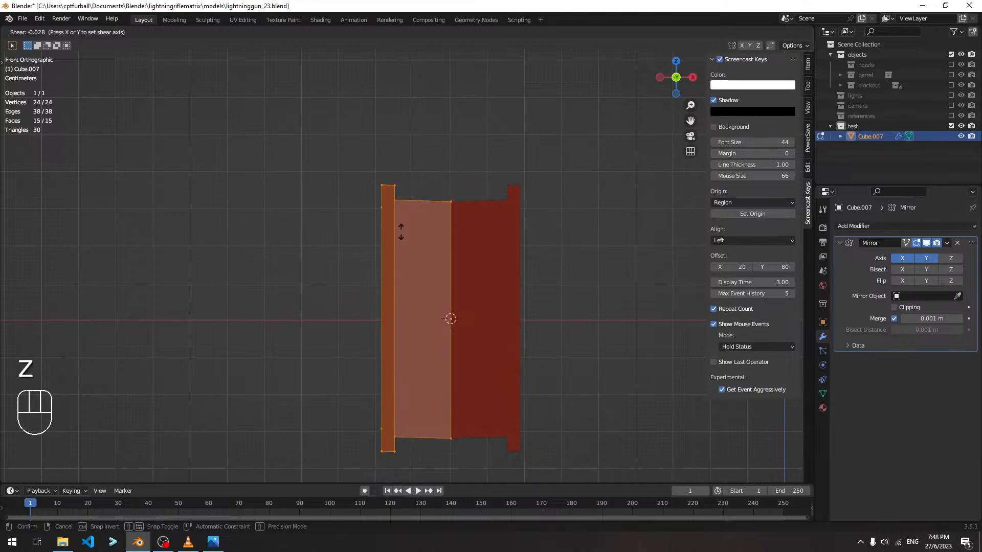
key(x)
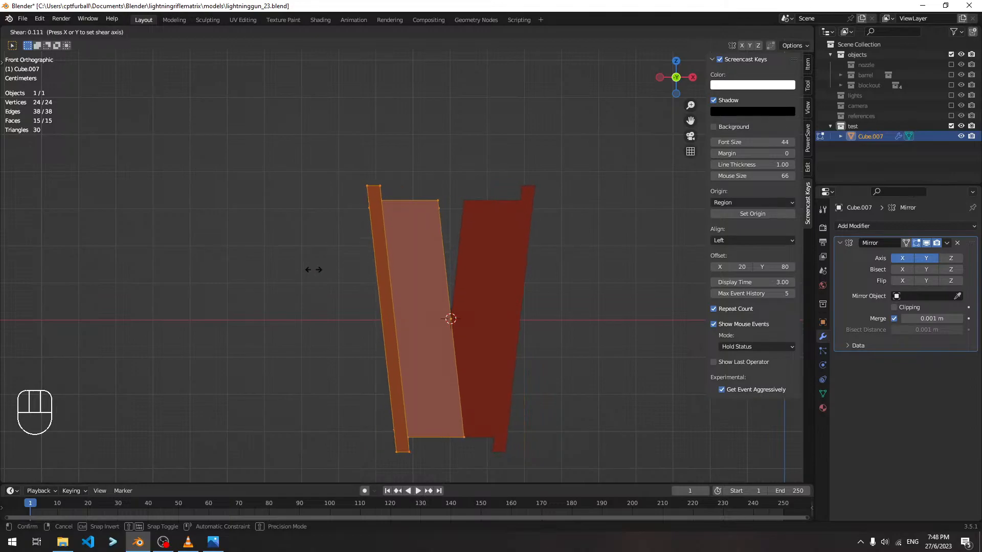
key(ctrl)
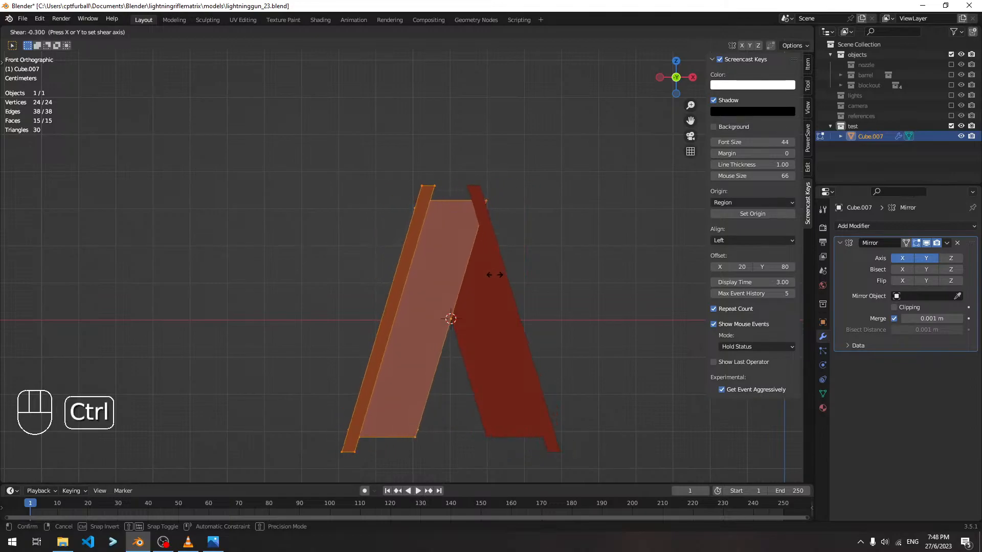
click(494, 274)
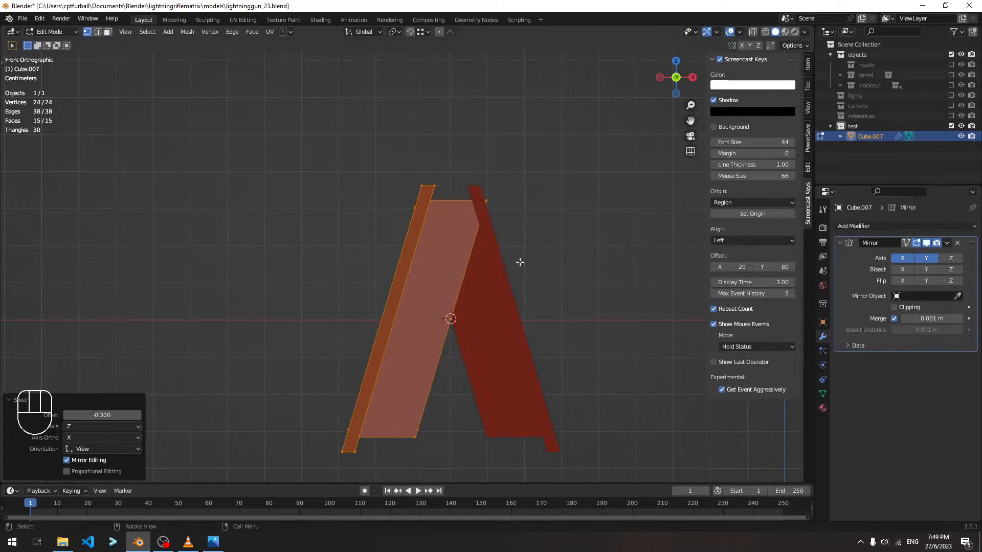
Disable the Mirror modifier's X axis and collapse its settings.
click(901, 260)
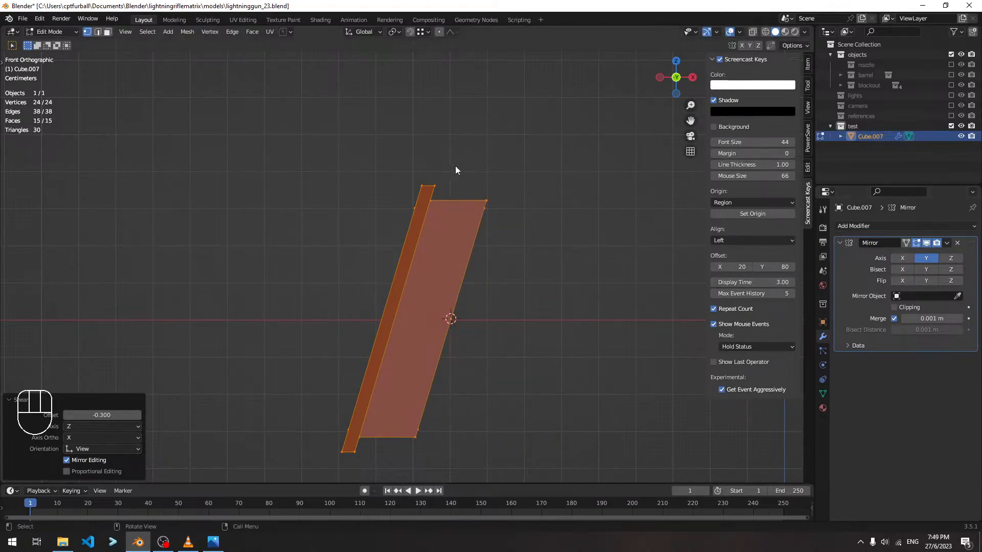
middle_drag(453, 165, 512, 184)
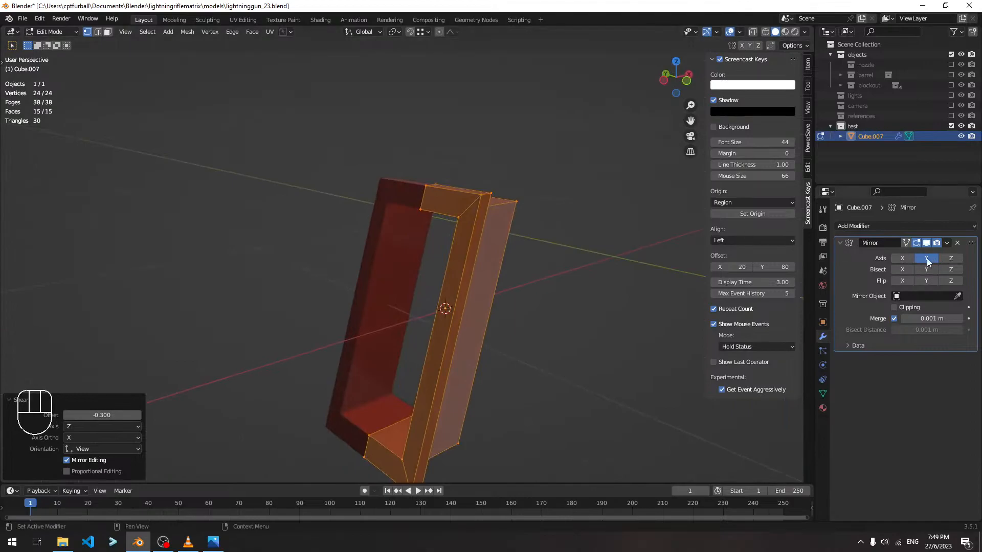
click(840, 243)
middle_drag(574, 271, 489, 270)
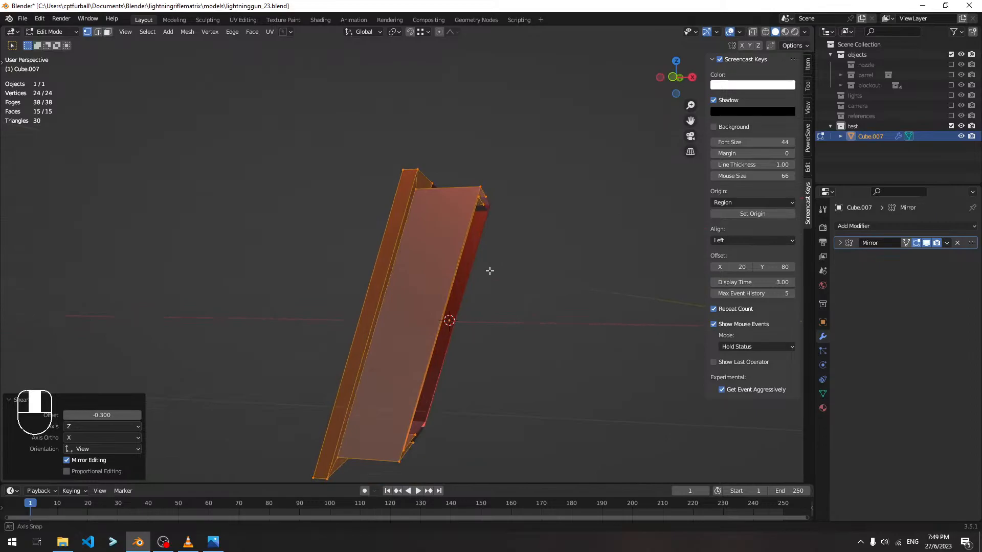
Add an Array modifier to the sheared housing after the Mirror modifier and view the duplicated half from several angles.
click(848, 228)
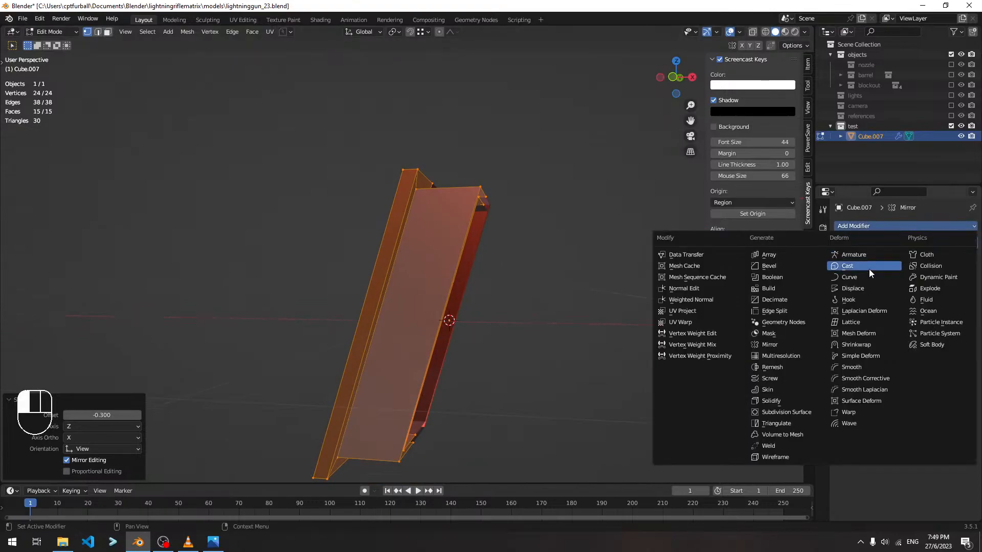
click(810, 258)
scroll(571, 288, down, 3)
middle_drag(589, 292, 605, 292)
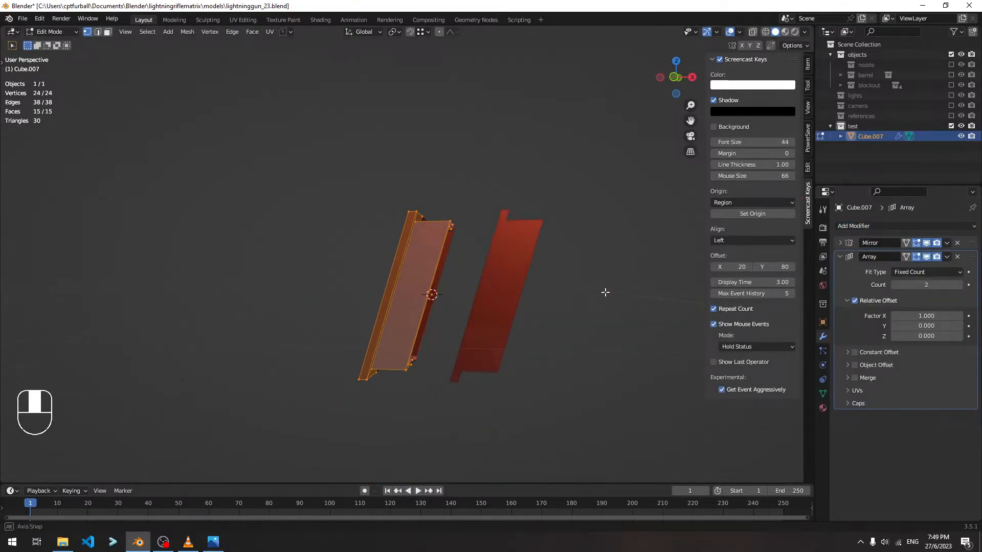
middle_drag(544, 262, 570, 262)
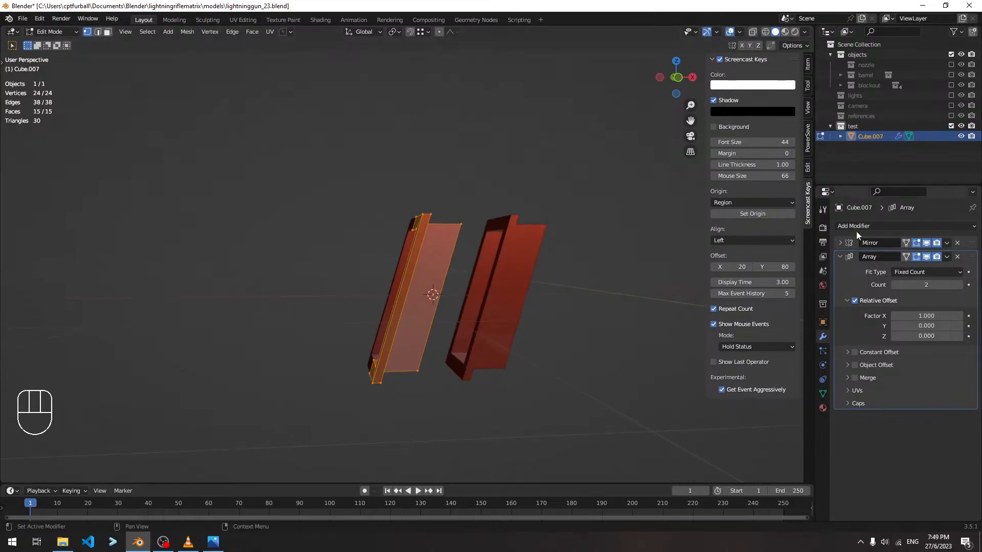
Disable the array's Relative Offset and enable its Merge and Object Offset options.
click(854, 300)
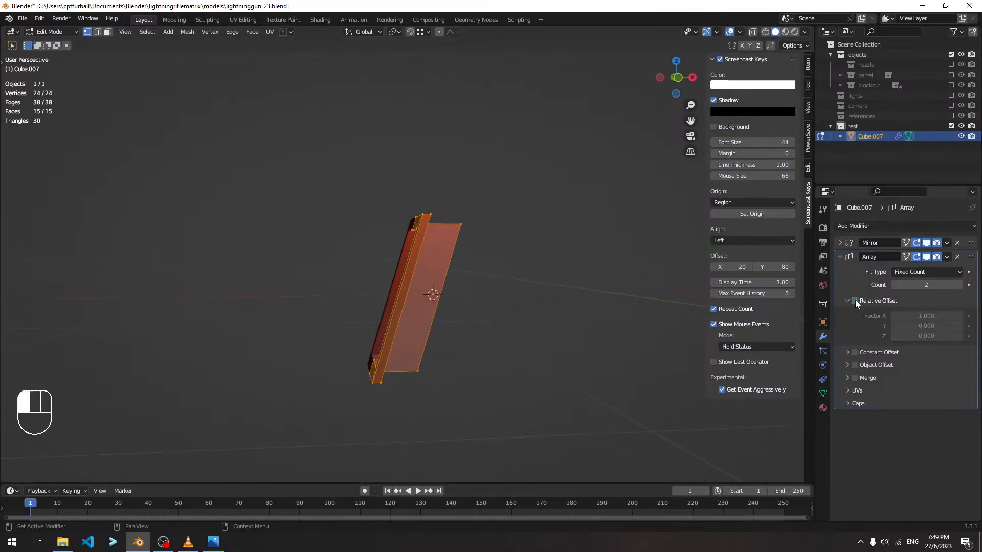
click(846, 300)
click(848, 302)
click(847, 301)
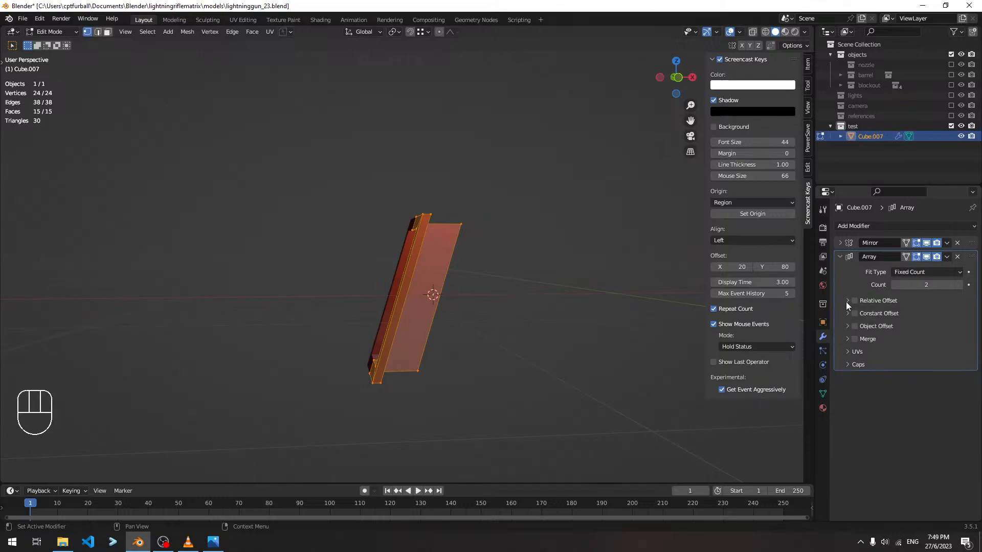
click(854, 339)
click(854, 326)
click(847, 327)
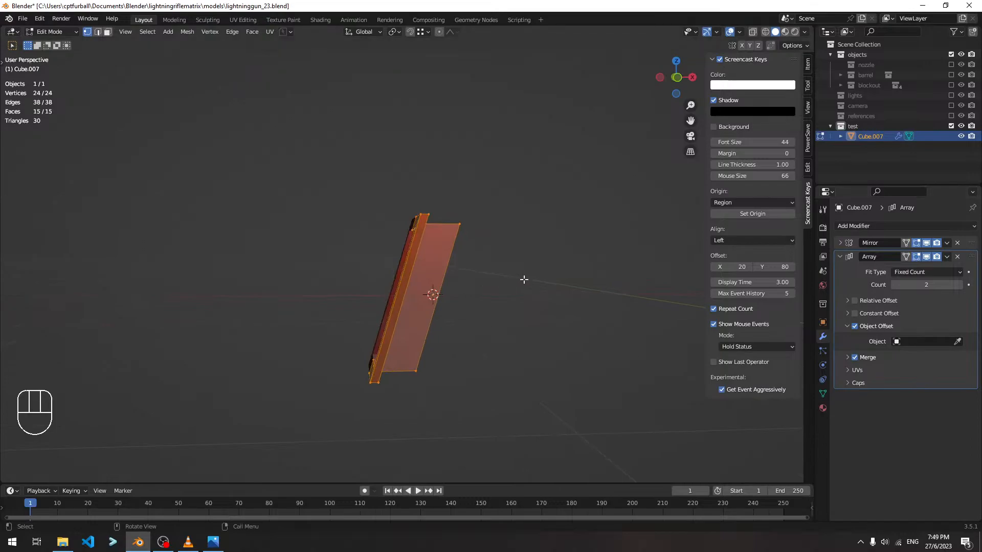
Add a Plain Axes empty at the 3D cursor in Object Mode and switch to front orthographic view.
key(Tab)
key(shift+a)
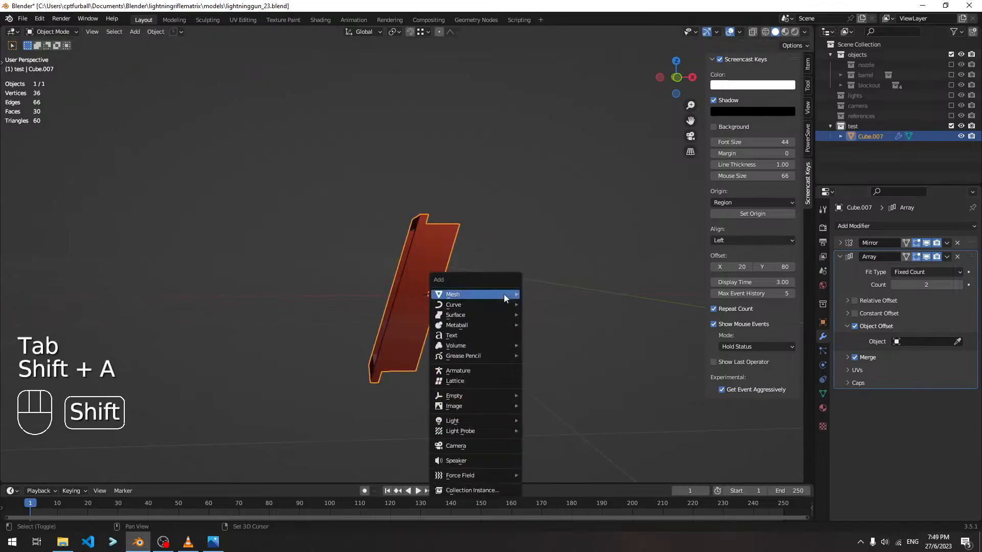
mouse_move(501, 395)
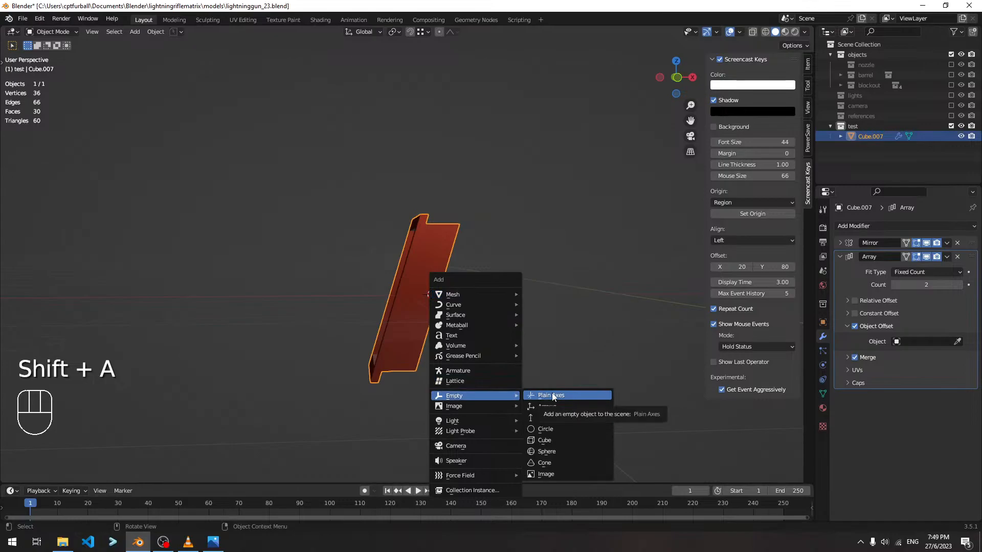
click(552, 396)
alt+middle_drag(583, 339, 480, 291)
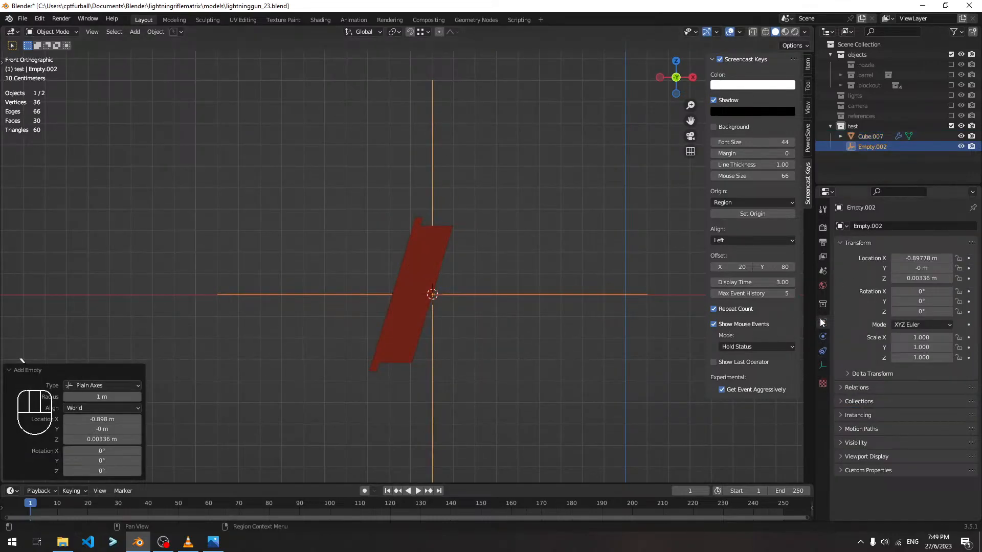
Select the sheared housing and assign the new empty as the array's offset object.
click(428, 245)
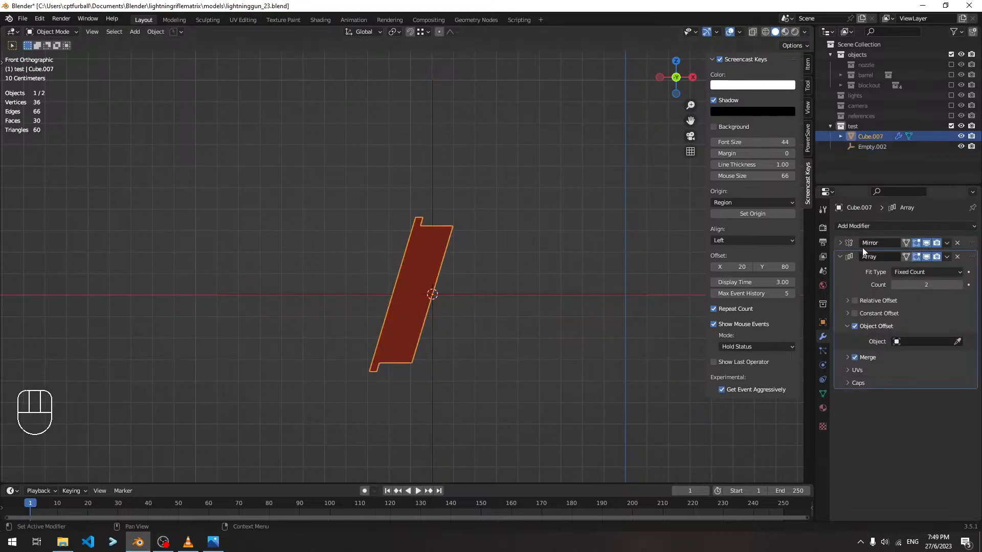
click(955, 343)
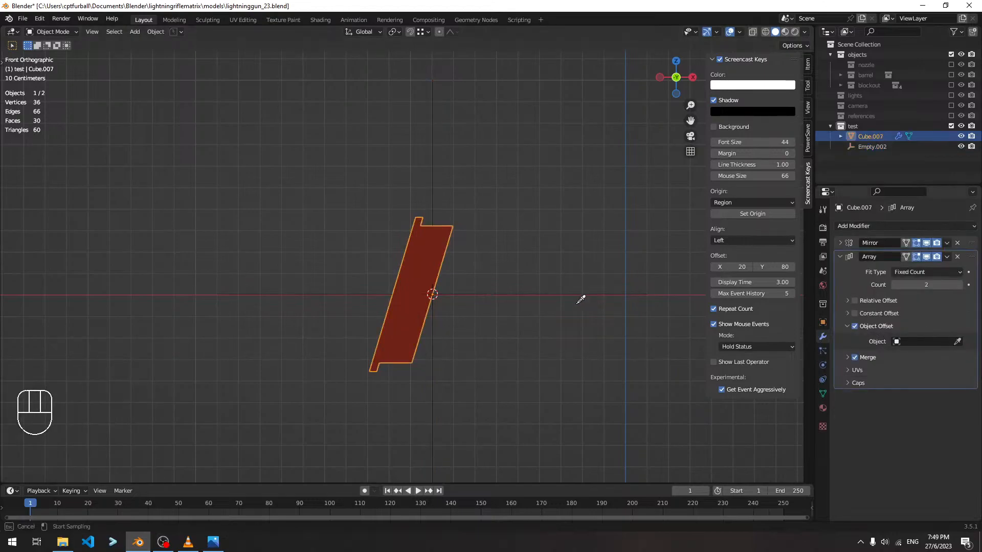
click(545, 291)
click(913, 285)
click(529, 315)
Select the empty and rotate it exactly 180° in front view.
click(536, 295)
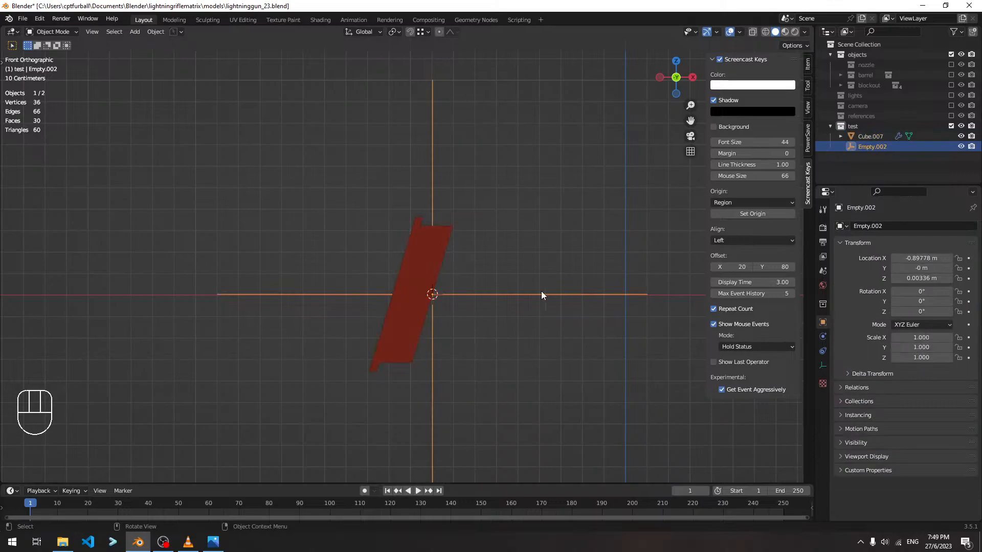
key(r)
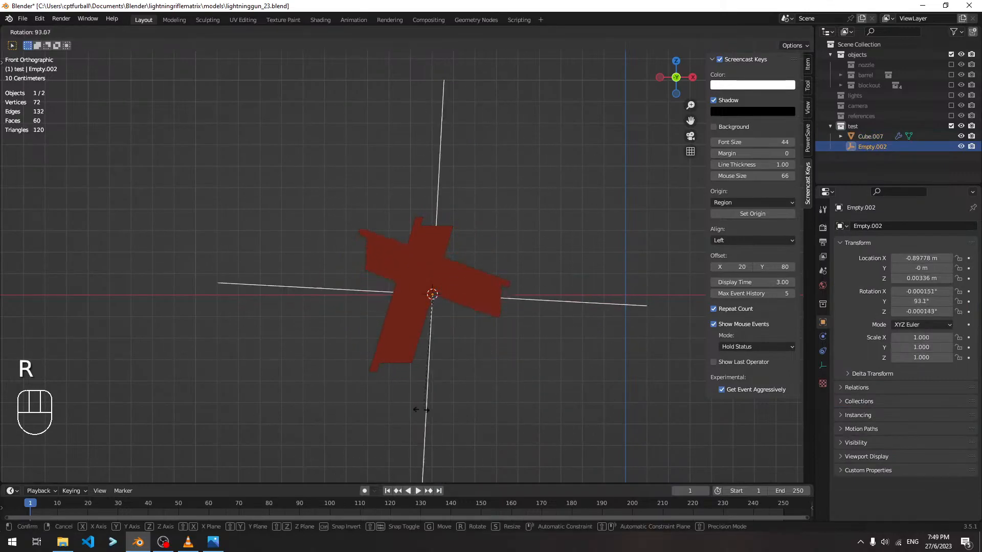
ctrl+click(248, 288)
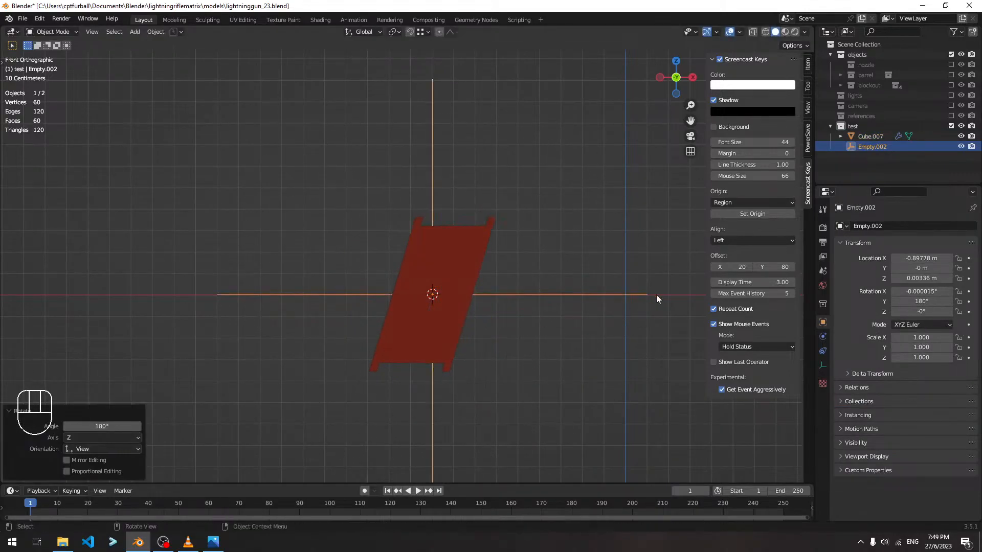
Inspect the completed slanted housing and its editable half in perspective and front orthographic views.
middle_drag(663, 292, 469, 255)
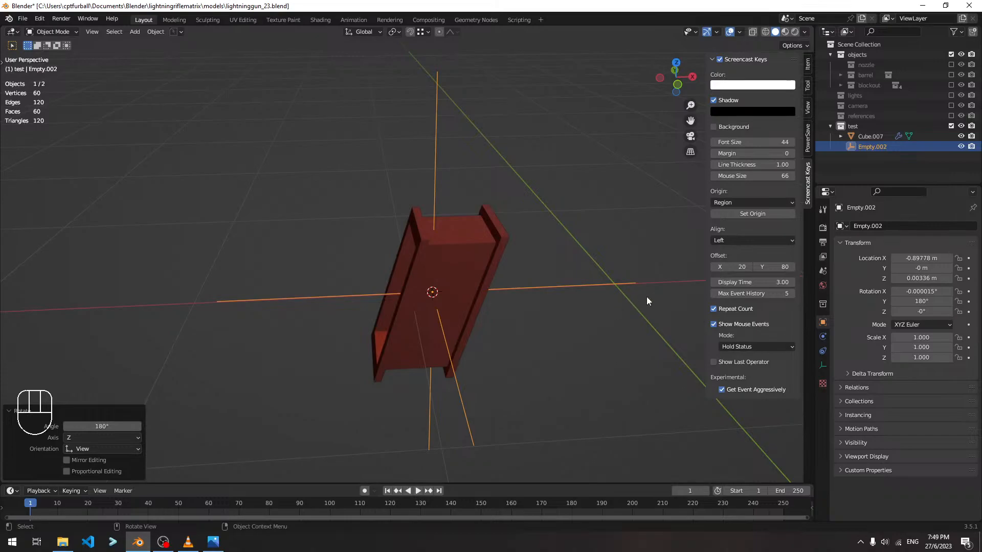
click(421, 274)
click(843, 255)
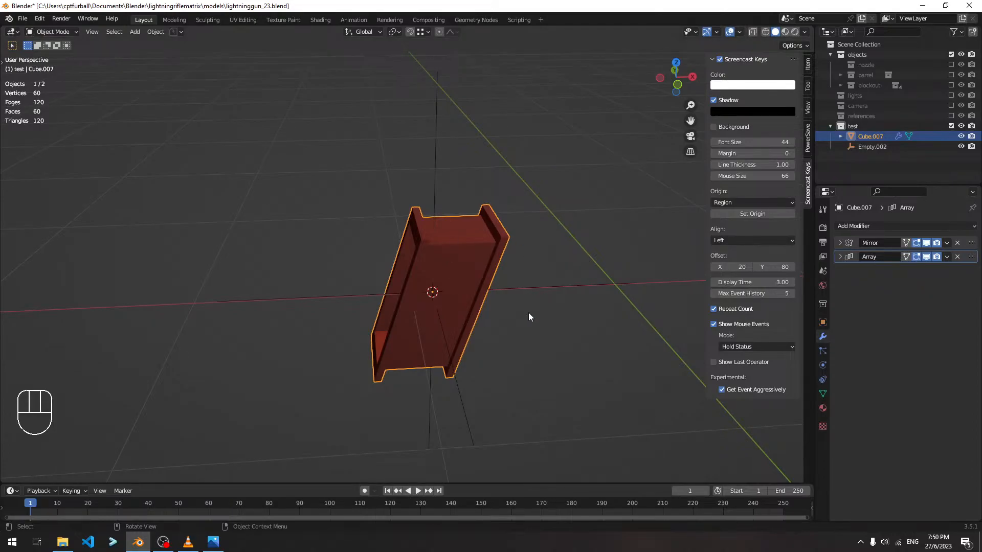
middle_drag(453, 301, 422, 288)
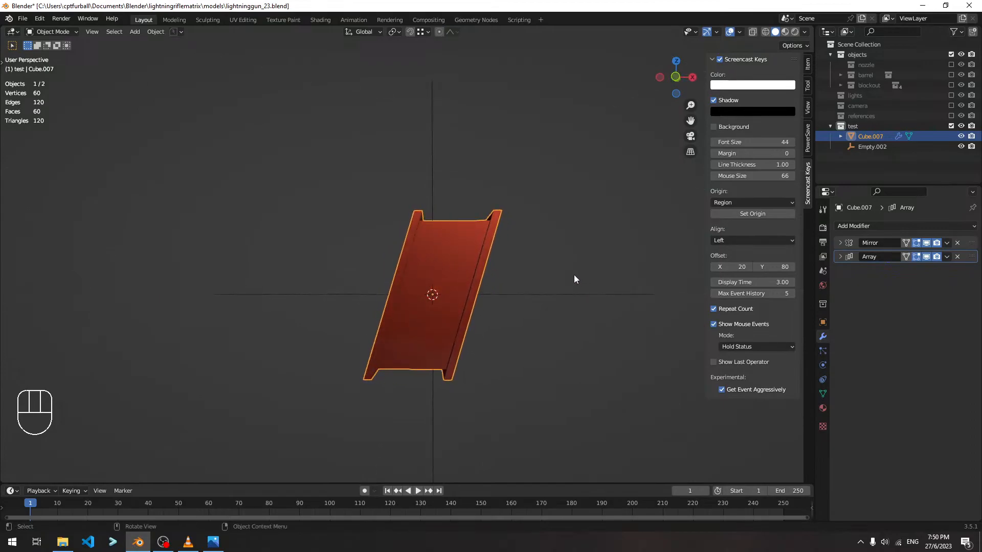
key(Tab)
mouse_move(432, 247)
middle_down()
mouse_move(458, 256)
mouse_move(449, 257)
middle_up()
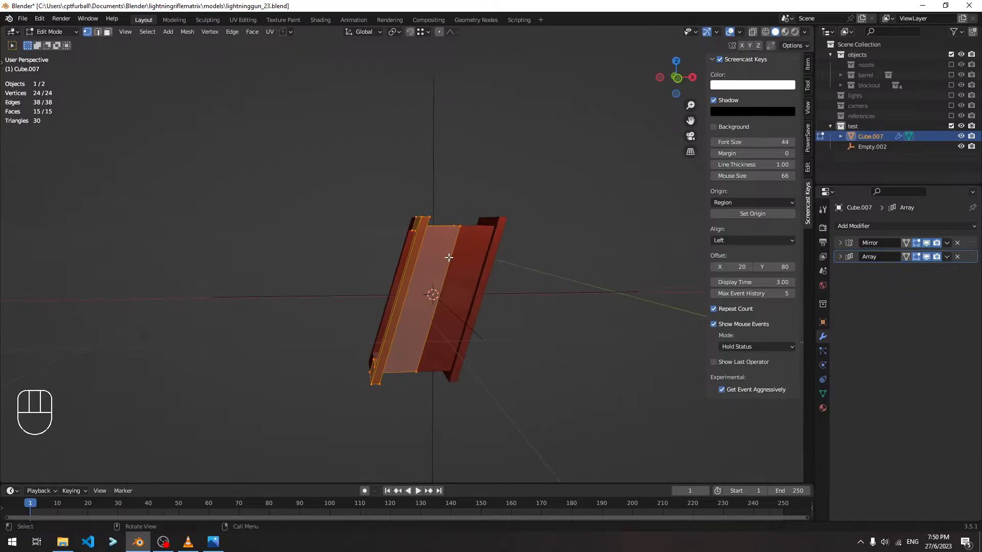
key(ctrl)
key(grave)
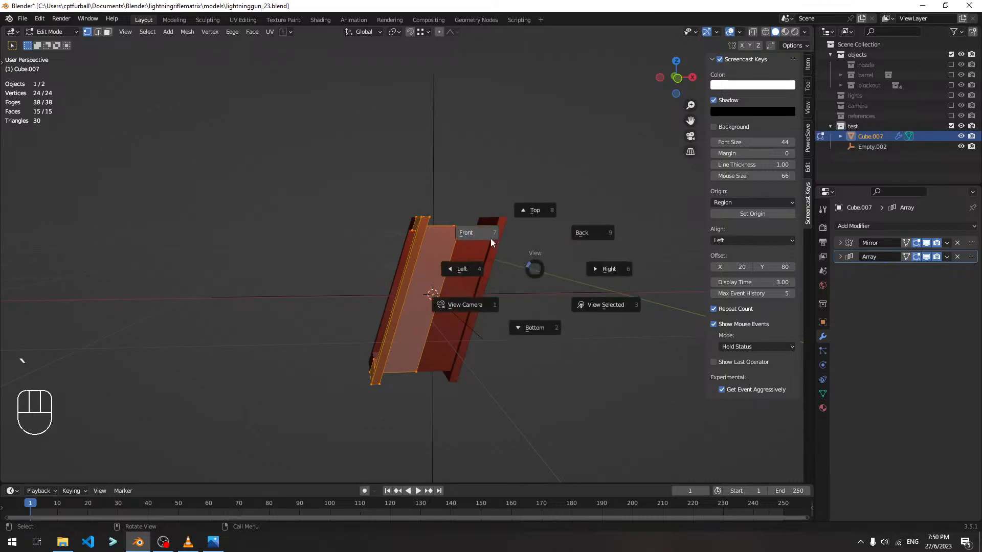
click(481, 246)
key(ctrl)
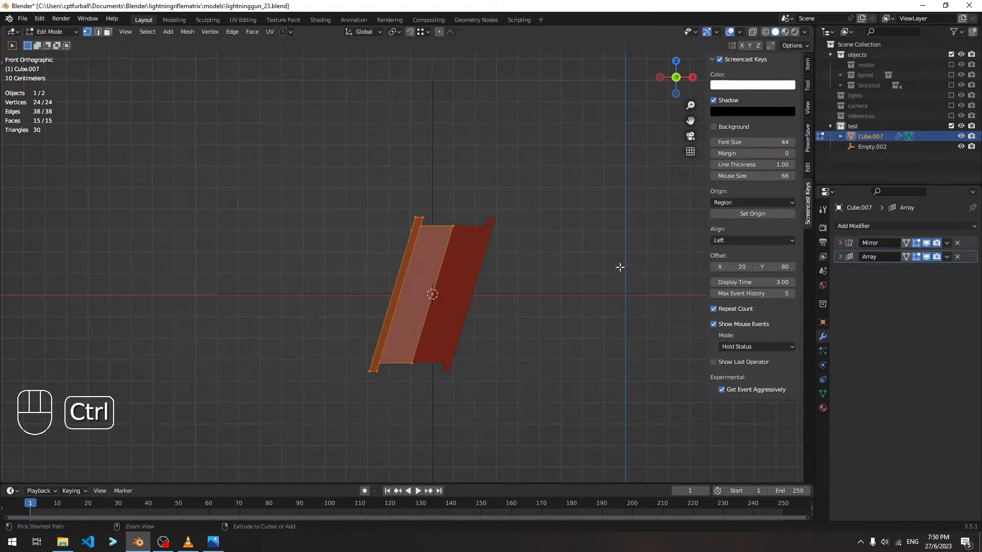
Undo the empty, Array modifier and shear back to the straight housing with only its Mirror modifier.
key(ctrl+z)
key(ctrl+z)
key(ctrl+z)
key(ctrl+z)
key(ctrl+z)
key(ctrl+z)
key(ctrl+z)
key(ctrl+z)
key(ctrl+z)
key(ctrl+z)
key(ctrl+z)
key(ctrl+z)
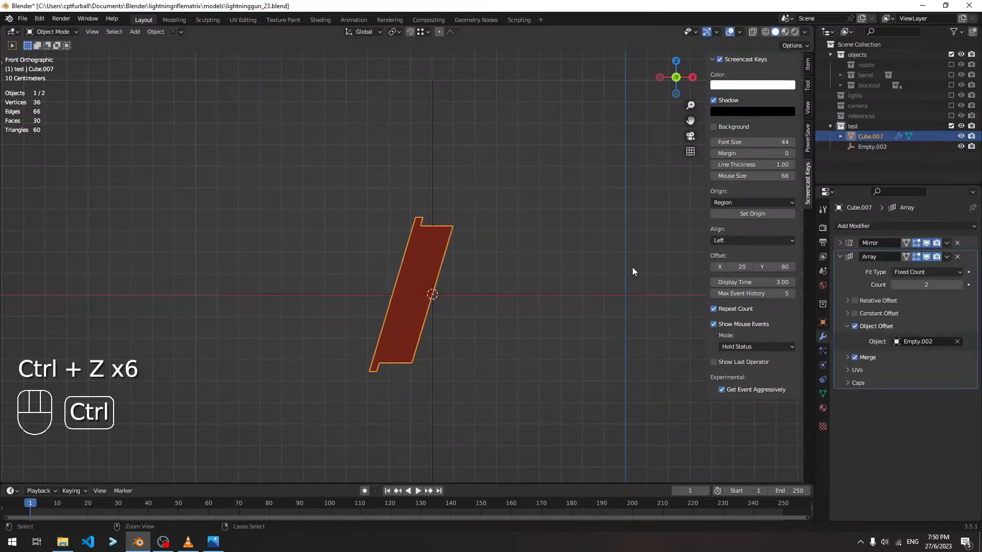
key(ctrl+z)
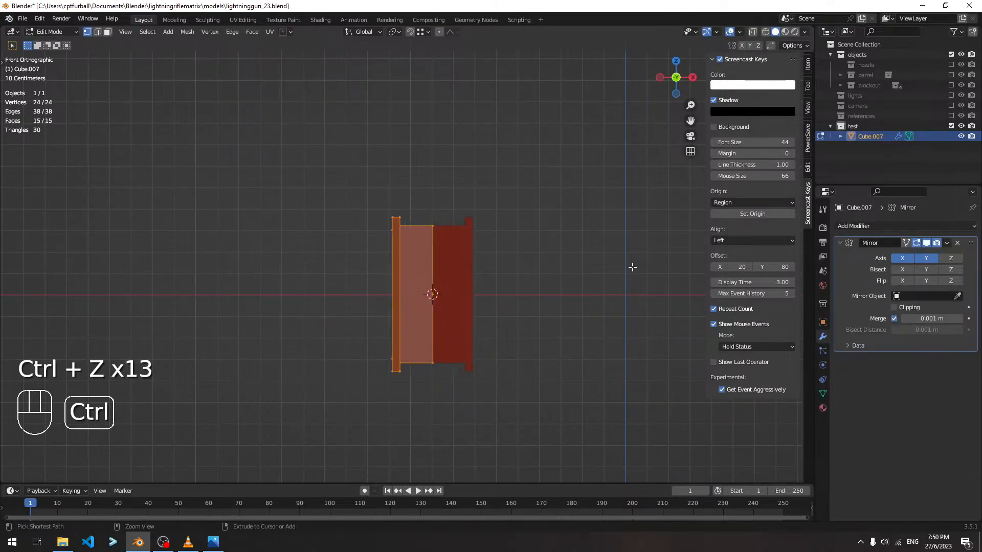
scroll(504, 243, up, 2)
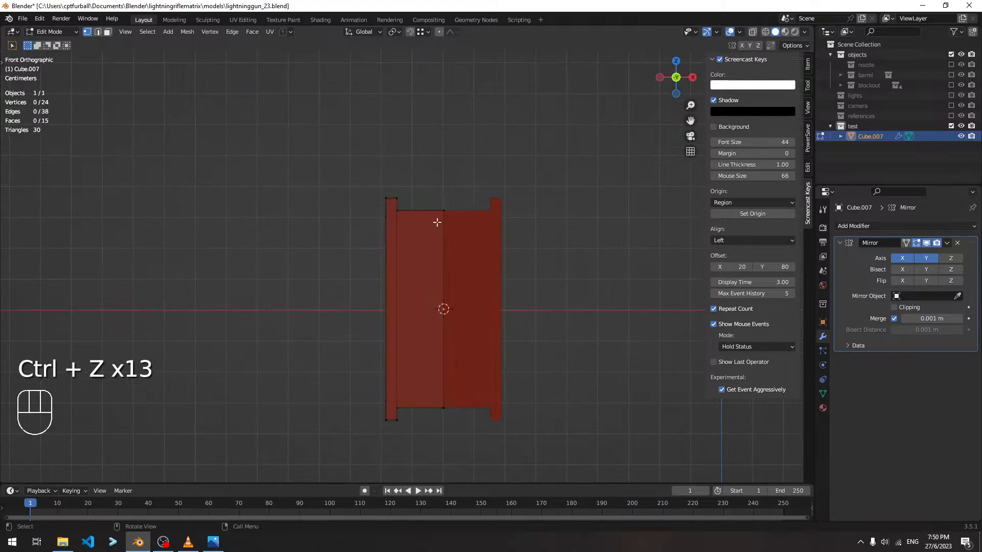
Return to Object Mode and add a Lattice modifier to the housing below the Mirror modifier.
key(Tab)
click(840, 243)
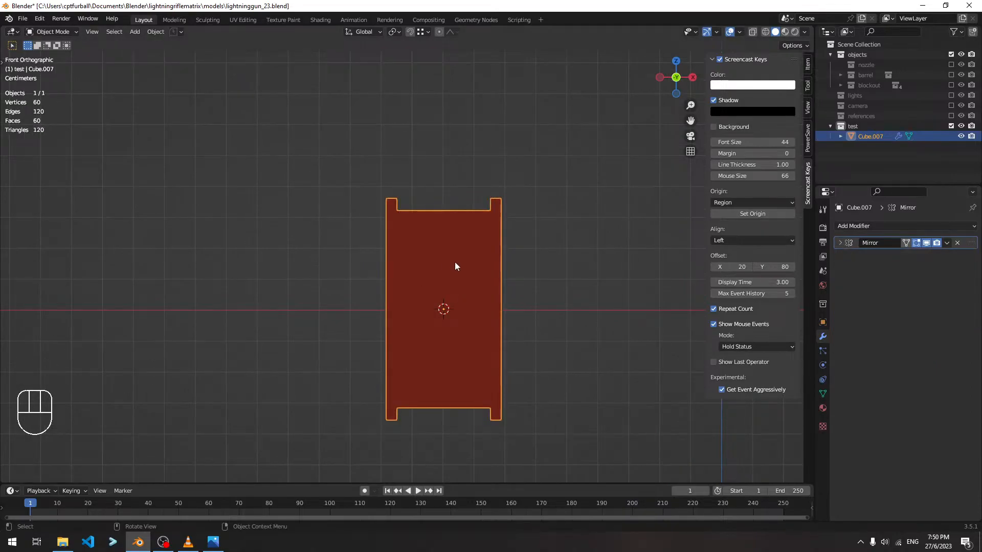
click(894, 226)
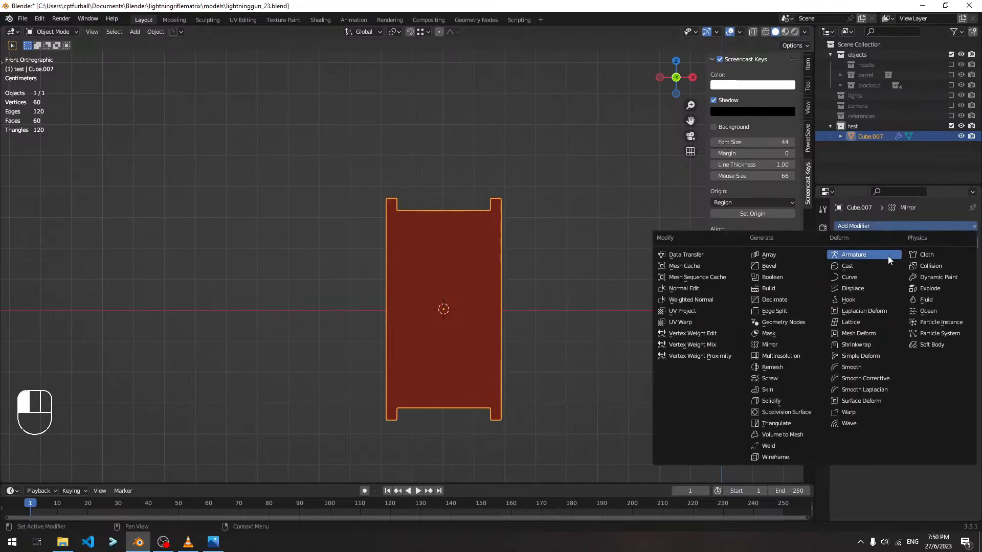
click(857, 322)
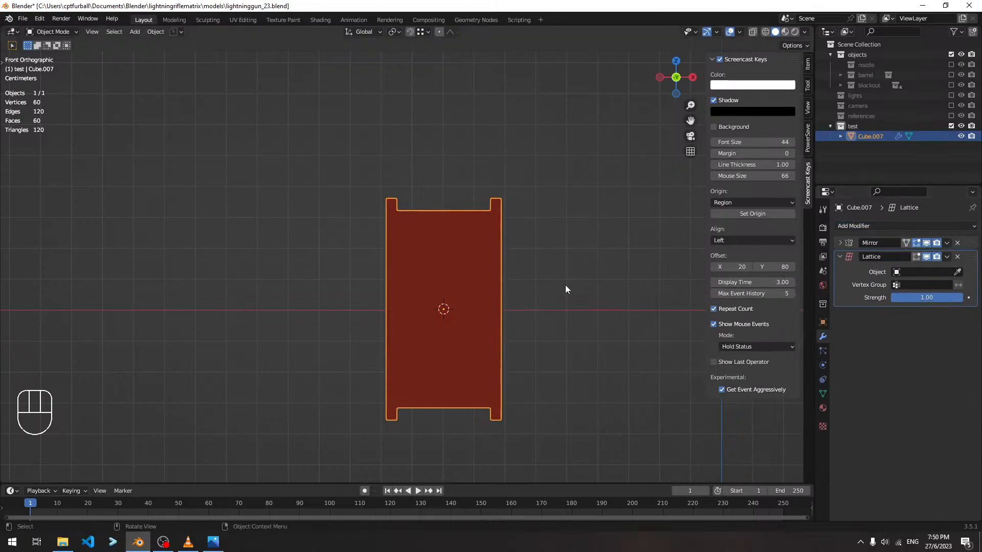
Add a lattice object around the housing and assign it as the housing's Lattice modifier object.
key(shift+a)
mouse_move(556, 282)
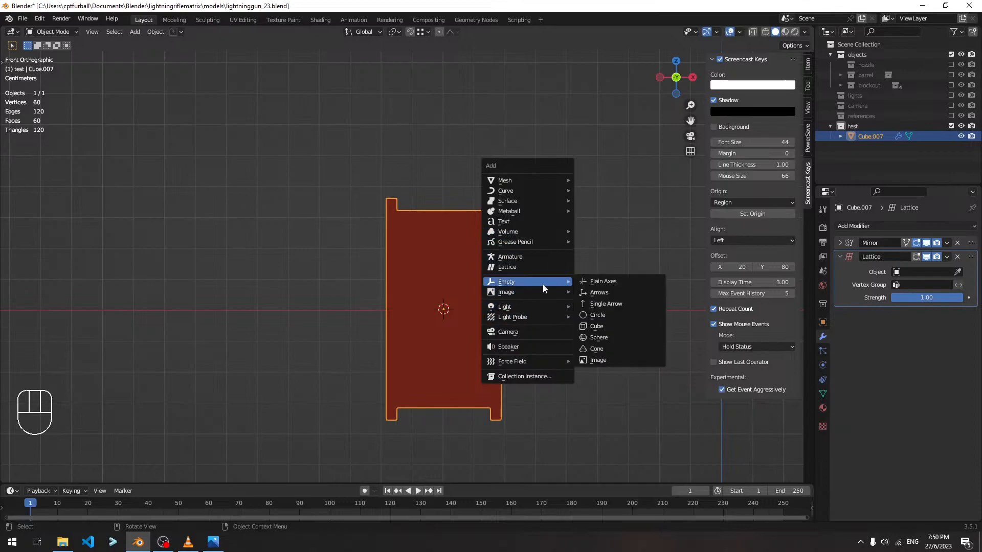
click(545, 268)
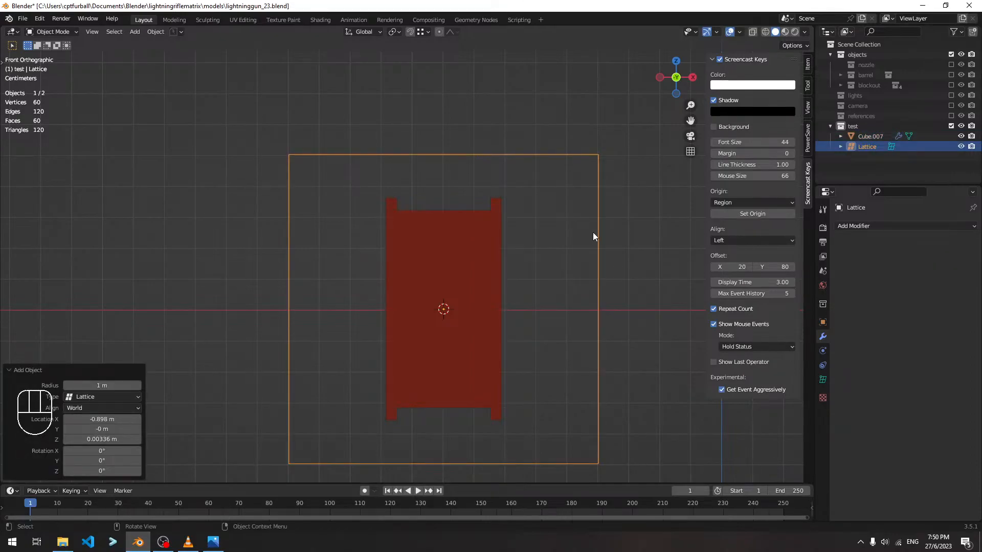
click(500, 267)
click(958, 272)
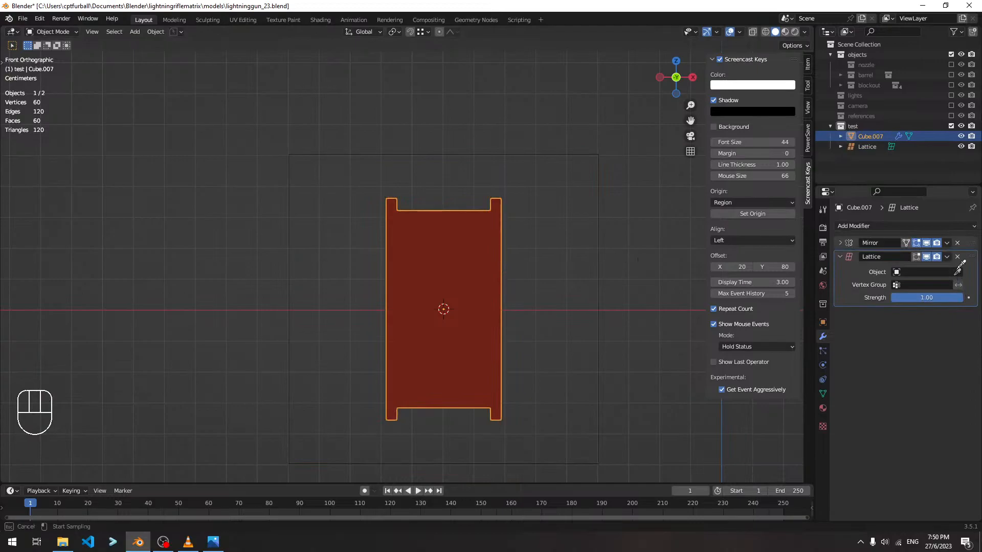
click(597, 217)
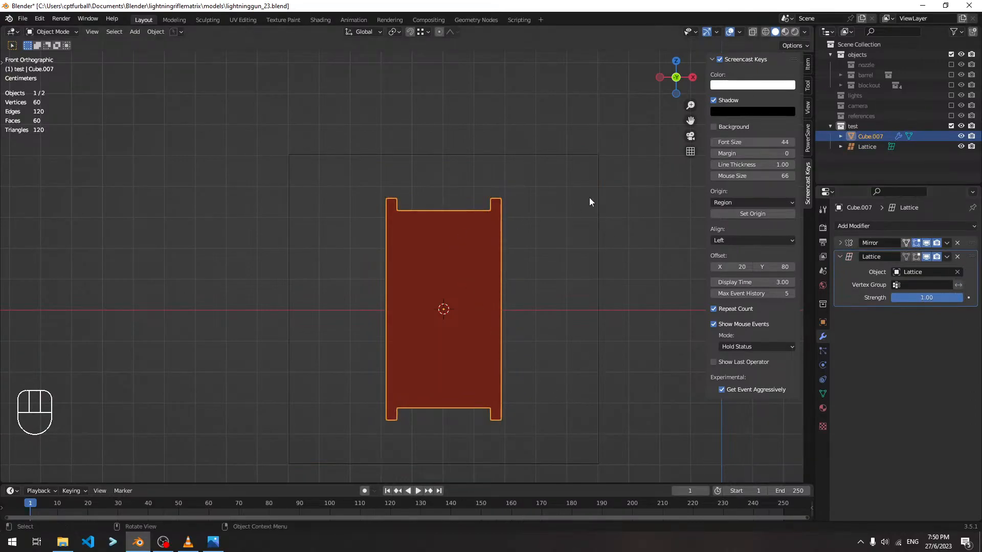
Select all the lattice's points in Edit Mode, shear them by -0.600 in front view, and return to Object Mode.
click(596, 167)
click(599, 166)
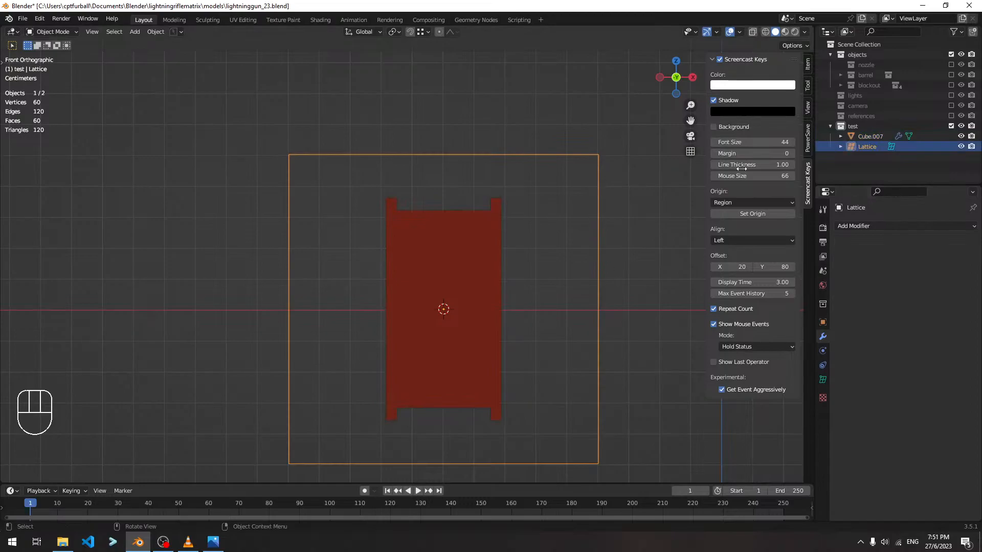
key(Tab)
key(a)
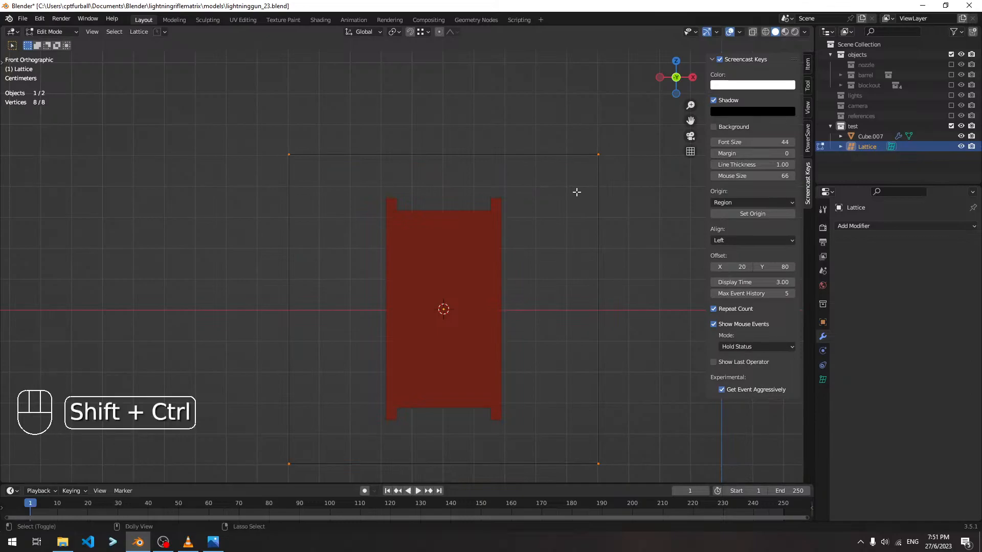
key(shift+ctrl+alt+s)
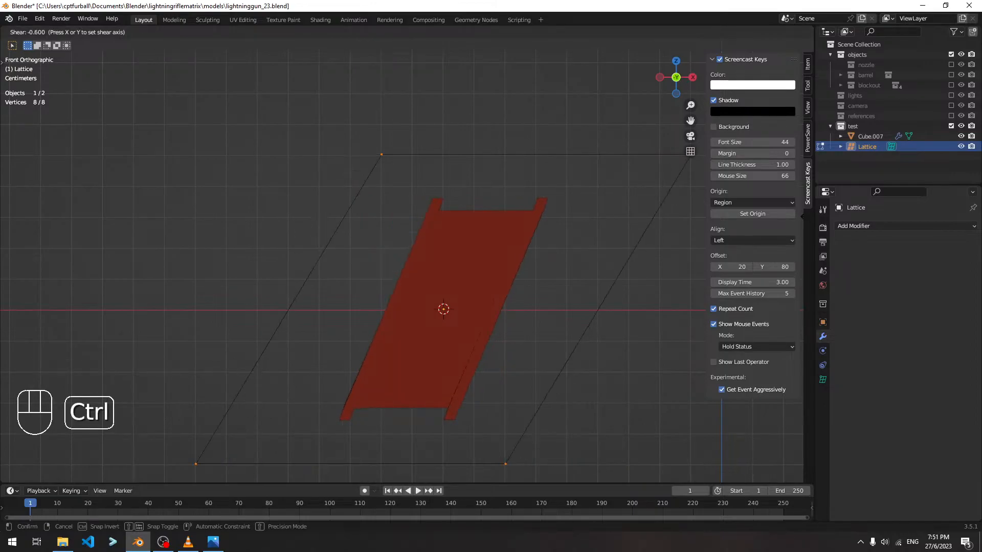
click(679, 218)
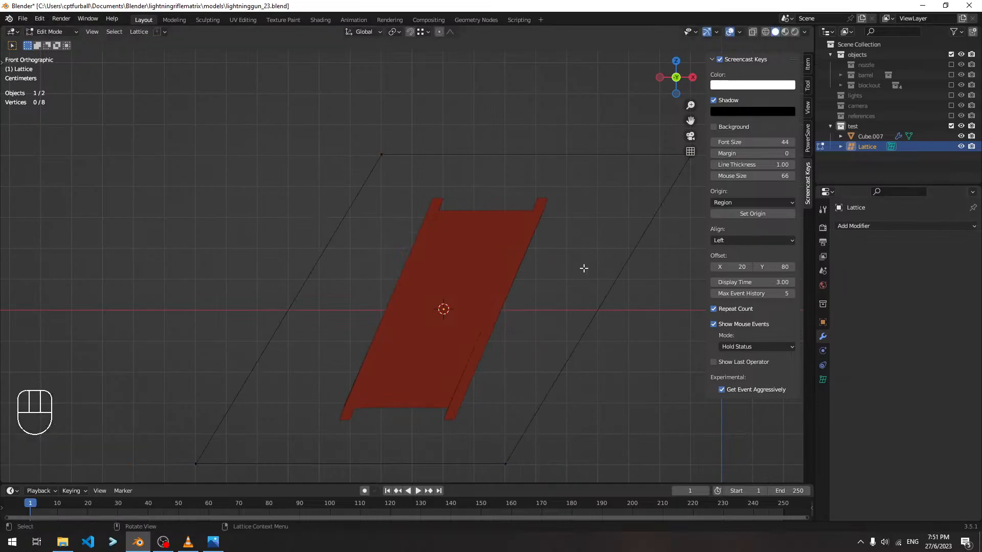
key(Tab)
Select the housing, check its undeformed mesh in Edit Mode, and examine the slanted result in perspective.
click(506, 250)
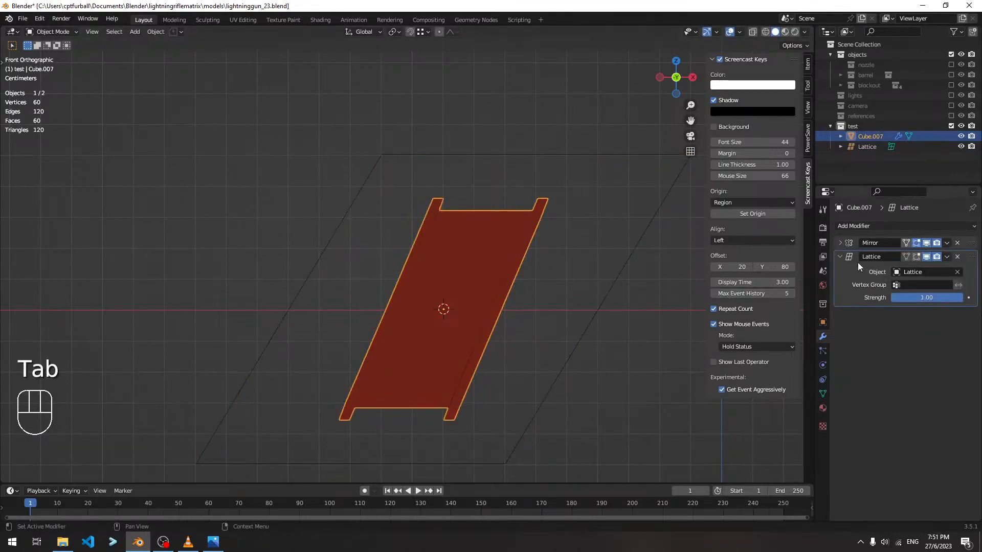
click(840, 256)
key(Tab)
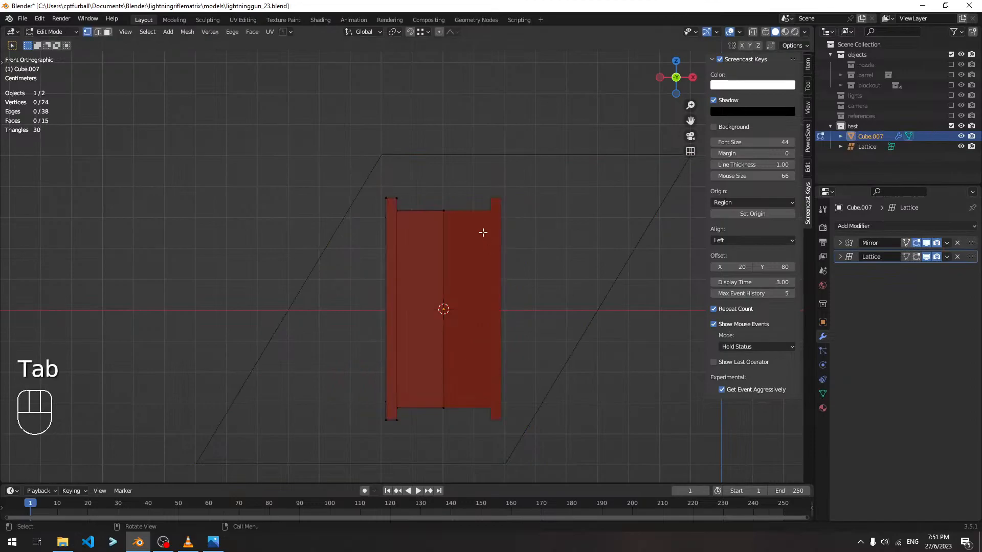
key(Tab)
middle_drag(496, 240, 493, 272)
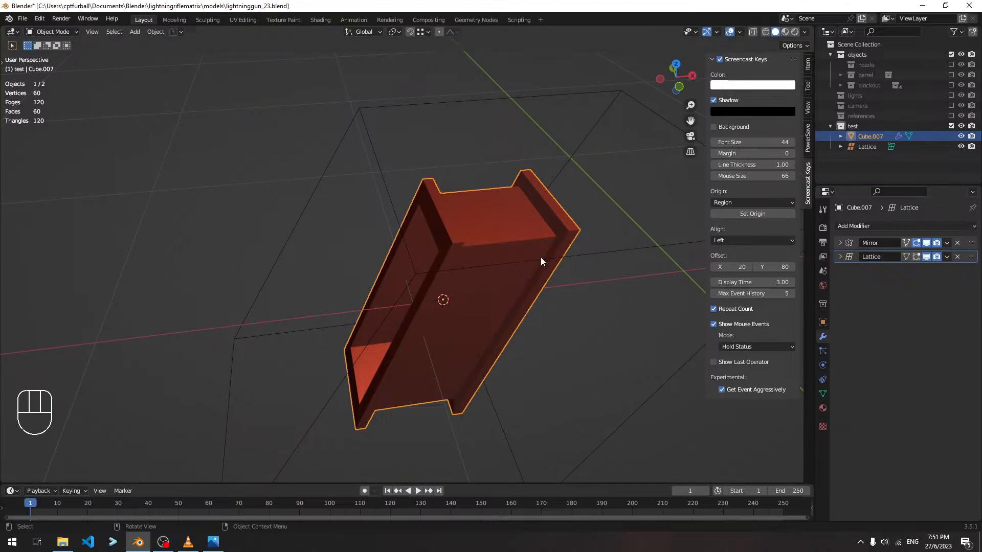
click(839, 256)
click(839, 256)
middle_drag(516, 313, 562, 271)
Try the Lattice modifier above Mirror, restore it below Mirror, and look over the housing.
drag(971, 257, 973, 236)
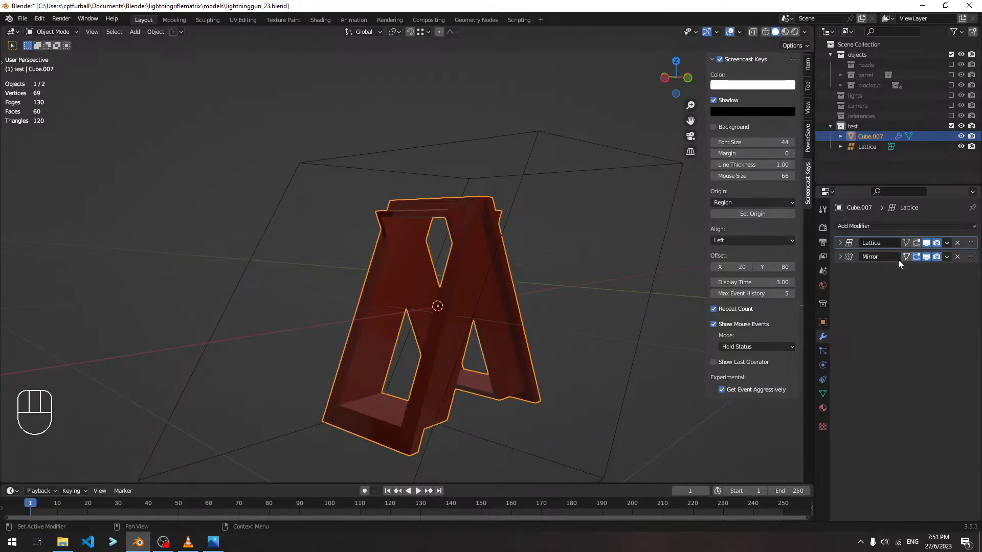
drag(971, 243, 970, 271)
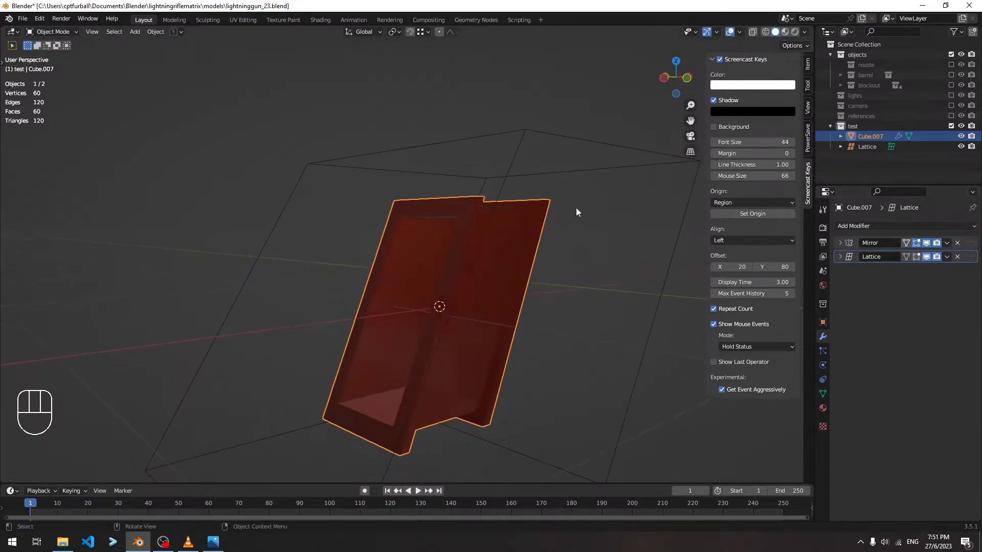
middle_drag(609, 167, 477, 282)
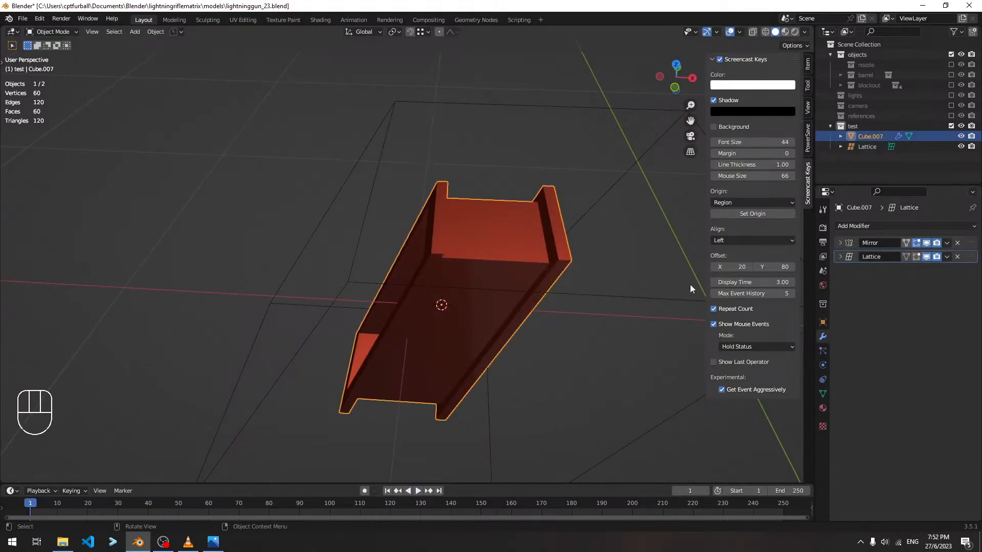
Apply the housing's scale.
middle_drag(453, 238, 401, 220)
key(ctrl+a)
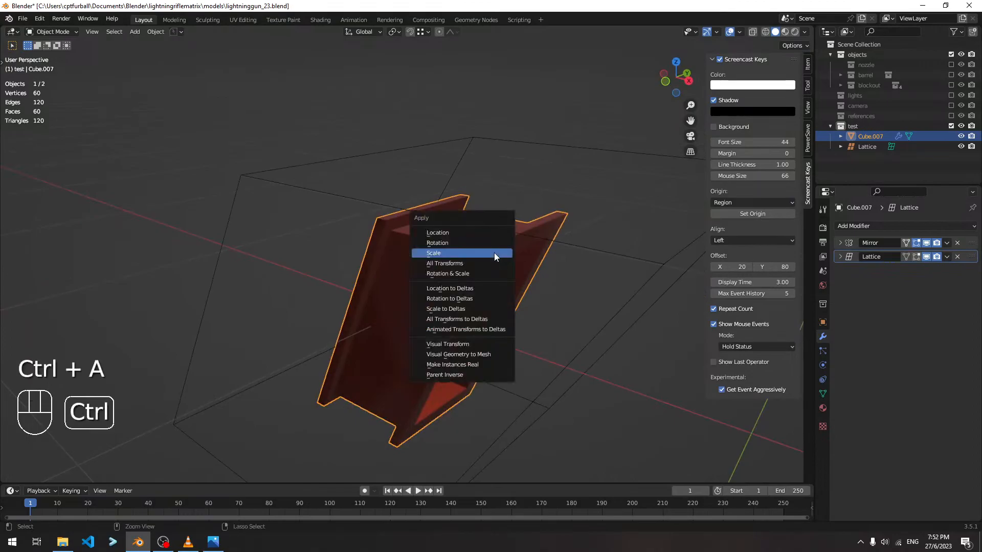
click(495, 253)
Add a Bevel modifier to the housing with an amount of 0.001 m and 2 segments.
scroll(483, 235, up, 4)
scroll(457, 218, down, 2)
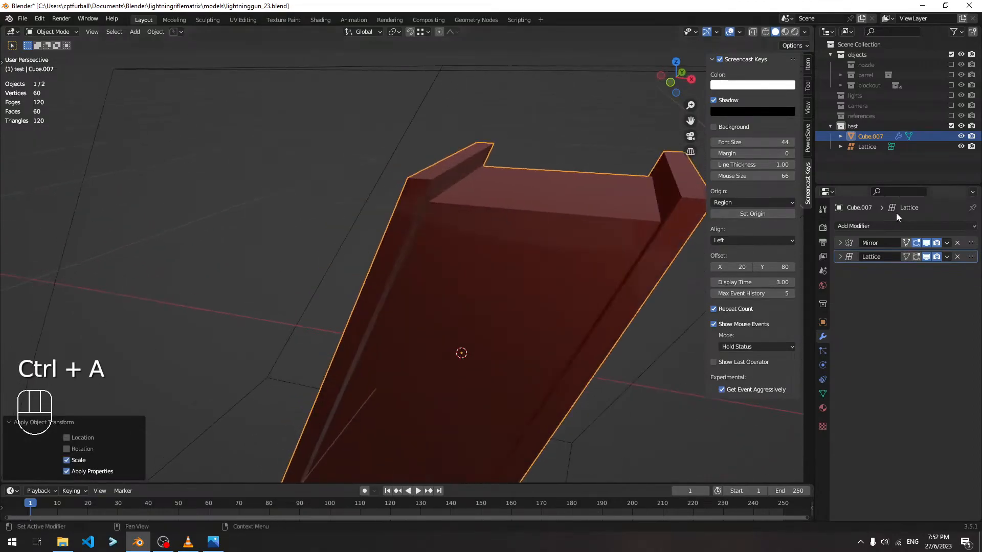
click(881, 225)
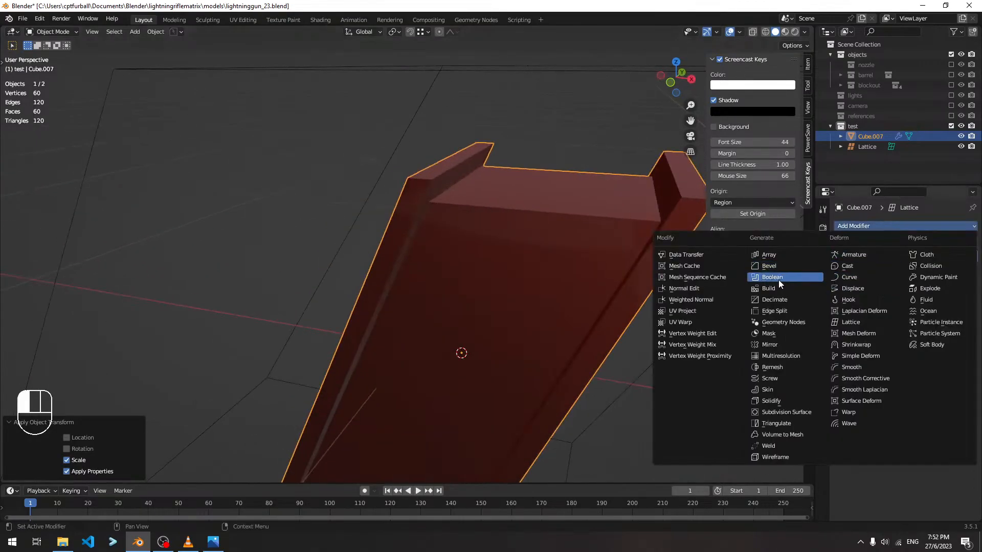
click(770, 266)
click(898, 310)
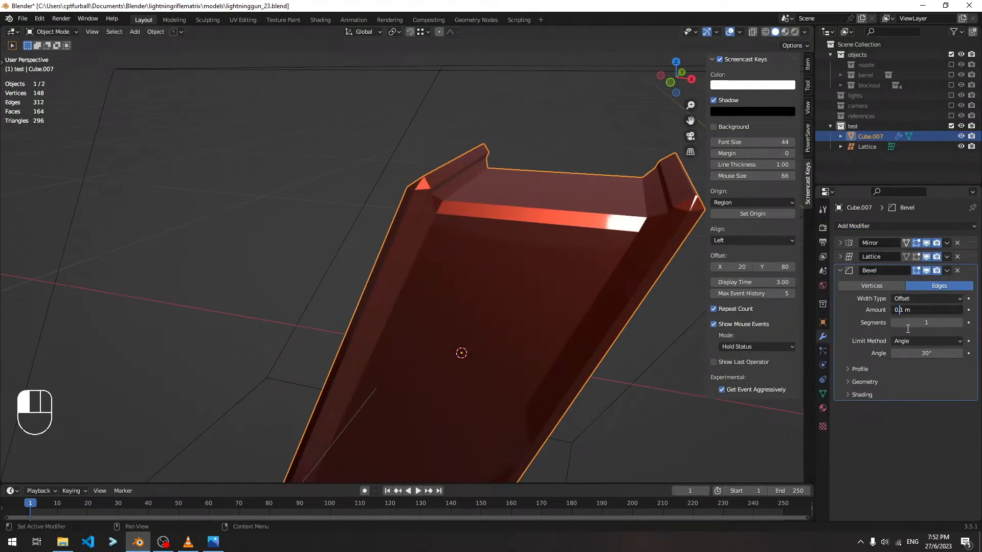
text(00)
key(Return)
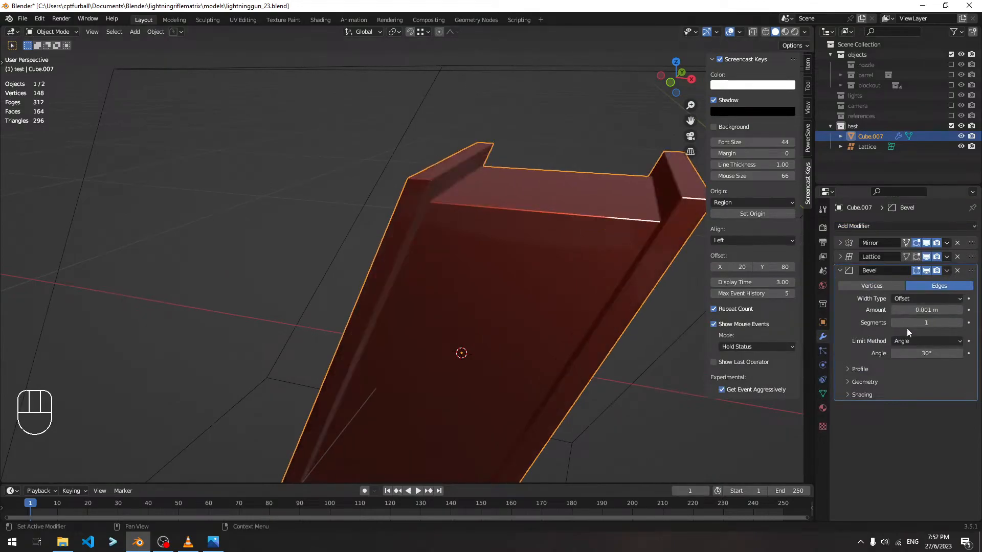
click(962, 322)
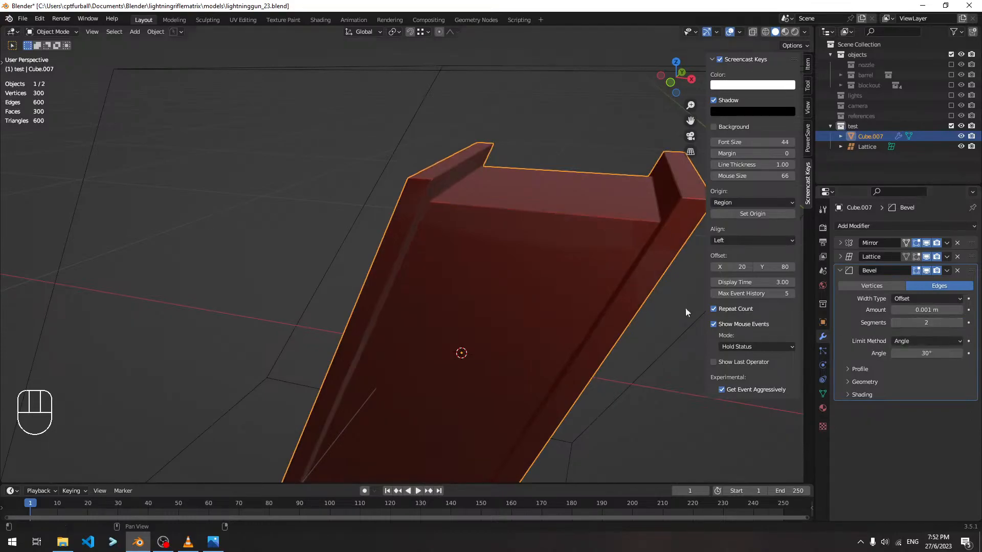
Zoom in on the housing's upper rim corner and set the bevel amount to 0.005 m.
scroll(520, 180, up, 4)
shift+middle_drag(520, 180, 348, 233)
click(910, 310)
click(910, 311)
text(5)
key(Return)
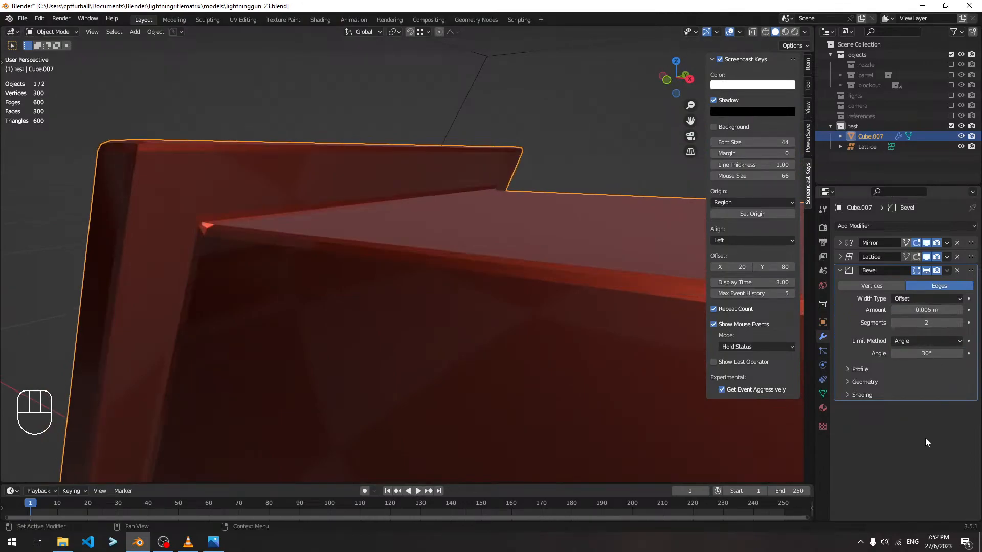
Apply Shade Smooth to the housing and check the shading around its rim.
scroll(367, 229, down, 4)
scroll(368, 233, up, 2)
right_click(368, 239)
click(366, 238)
middle_drag(317, 237, 350, 258)
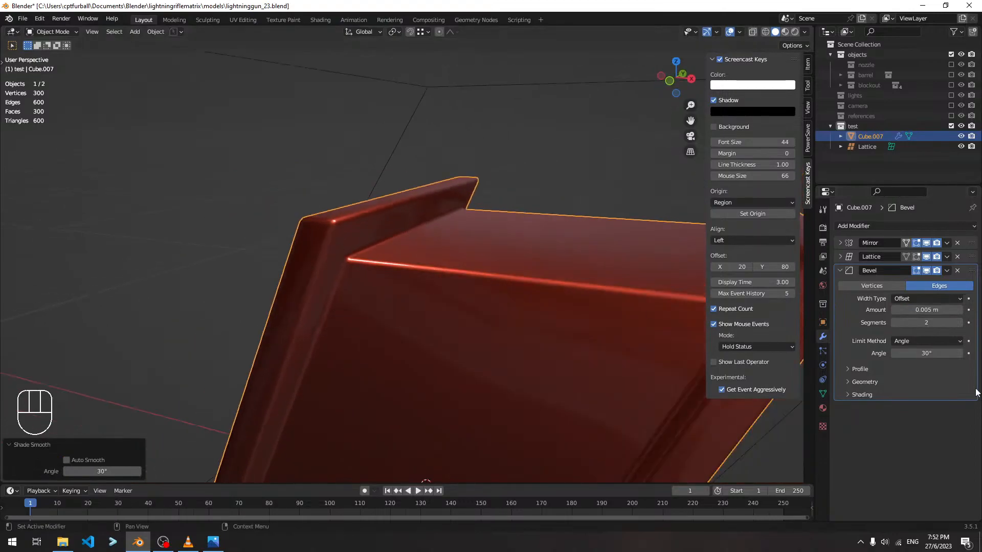
Set the bevel's outer miter to Arc, check the rim corner, and collapse the Bevel modifier's settings.
click(865, 382)
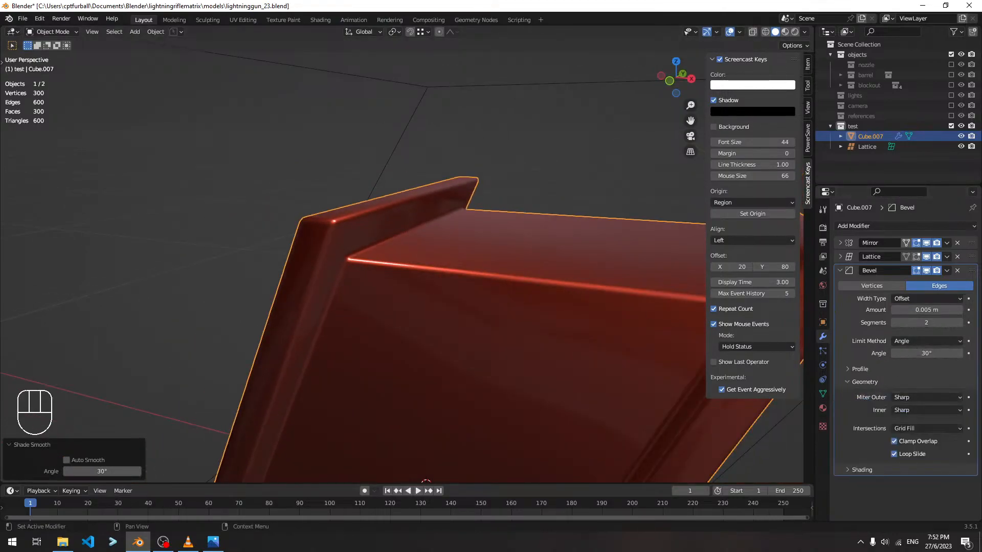
click(946, 394)
click(928, 429)
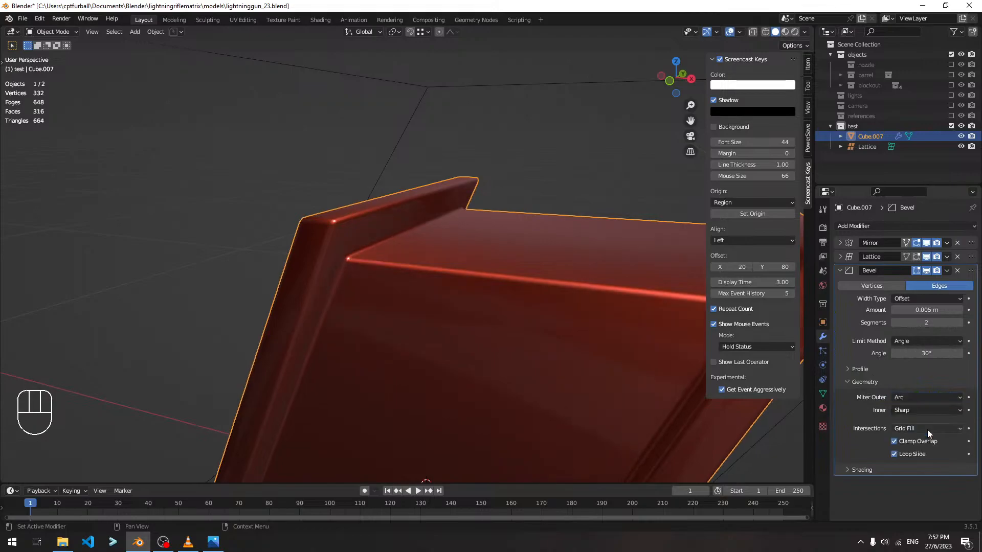
middle_drag(338, 196, 328, 192)
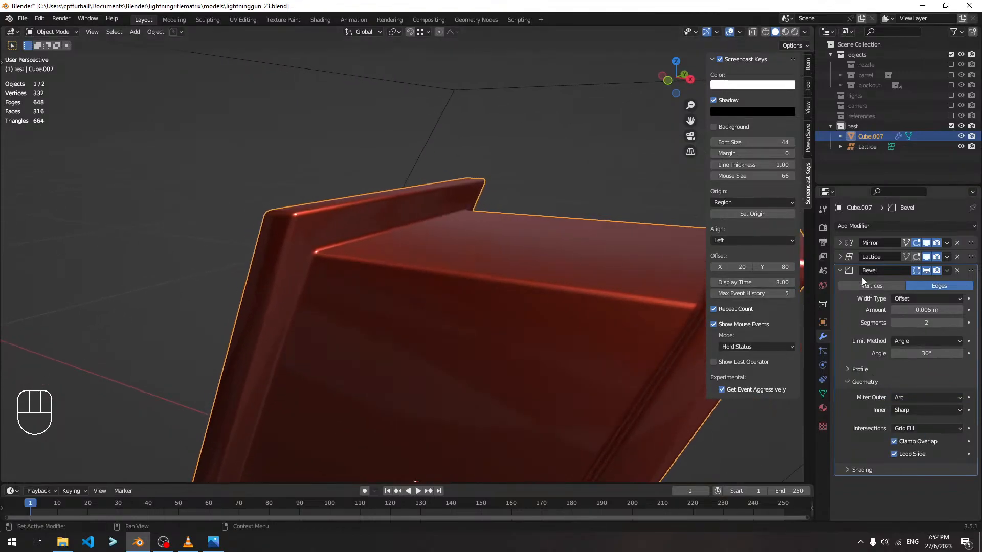
click(840, 270)
Add a Subdivision Surface modifier to the housing and inspect the shading at its rim and opening corners.
click(871, 225)
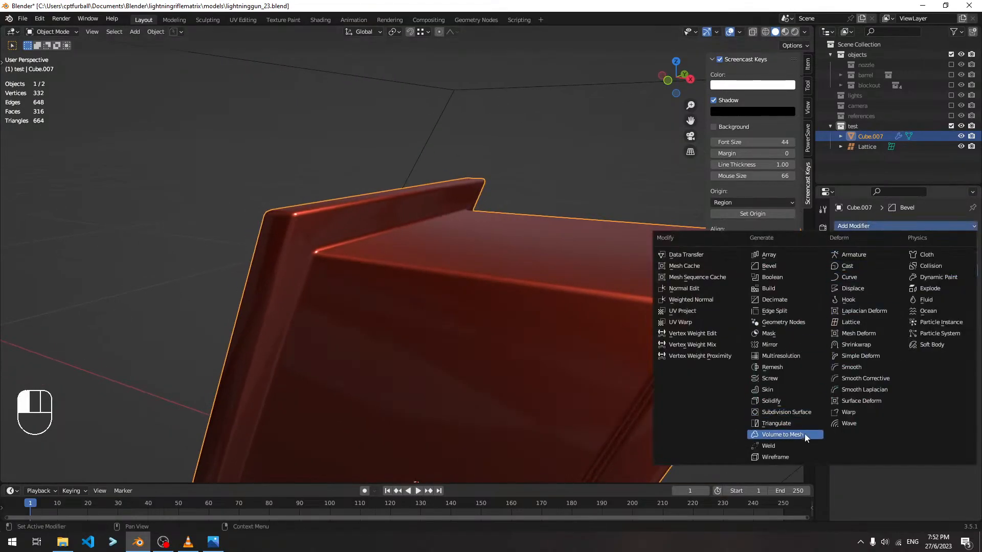
click(802, 412)
middle_drag(498, 259, 387, 248)
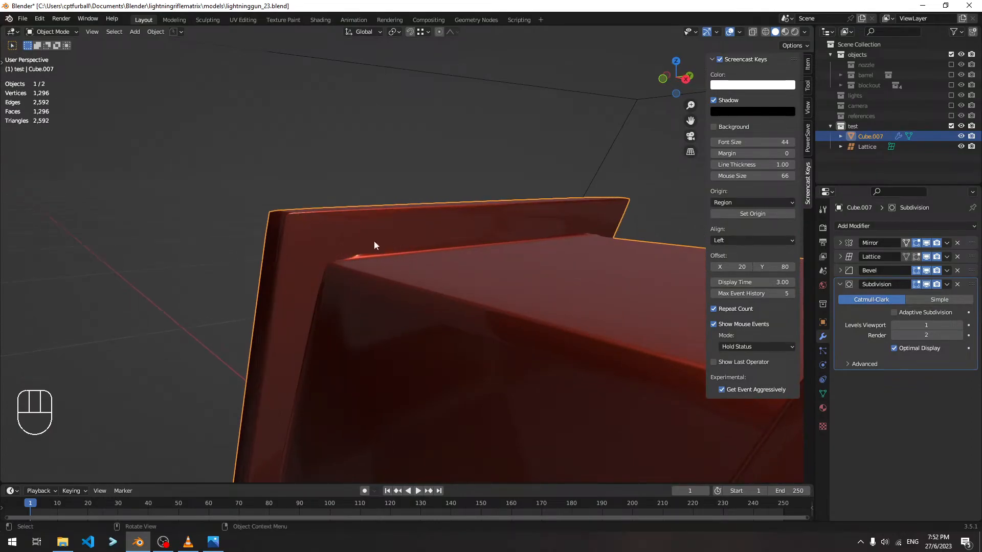
scroll(314, 238, up, 3)
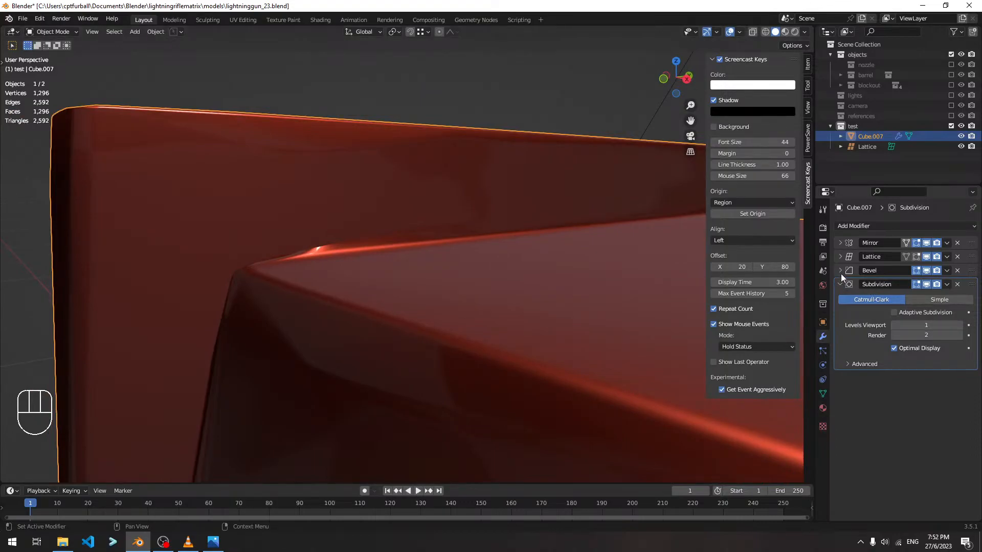
middle_drag(639, 279, 583, 309)
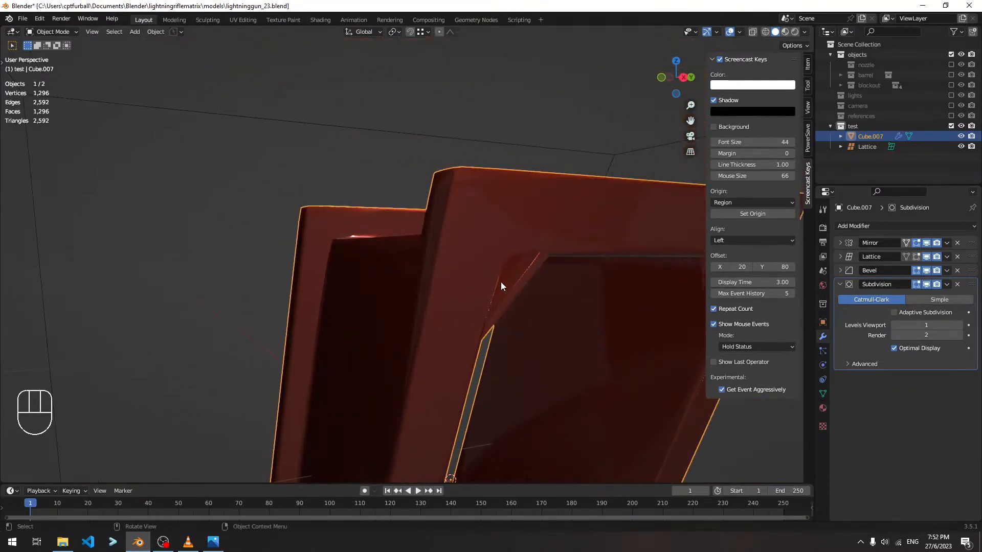
Duplicate the housing in place and hide the original housing and the Lattice.
middle_drag(548, 267, 459, 271)
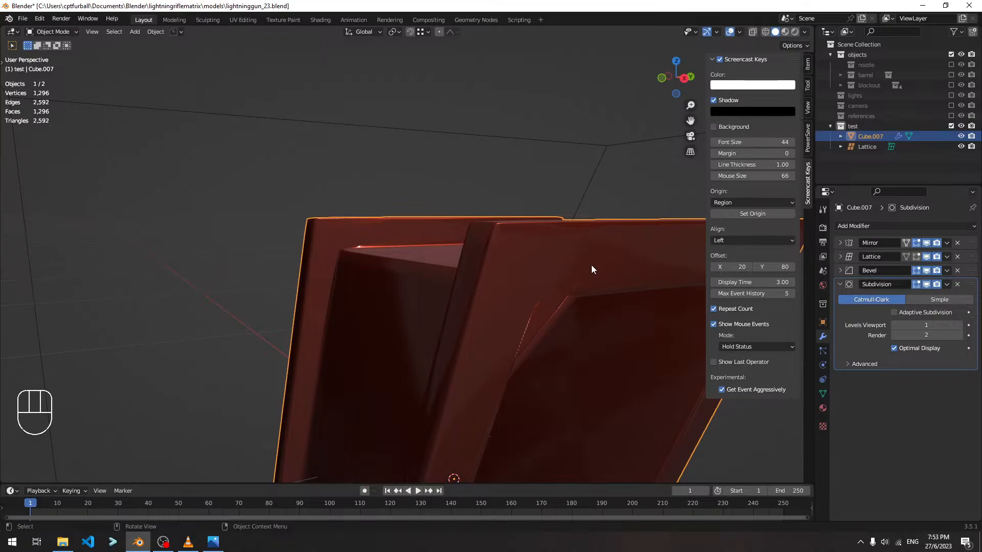
click(873, 138)
key(ctrl+d)
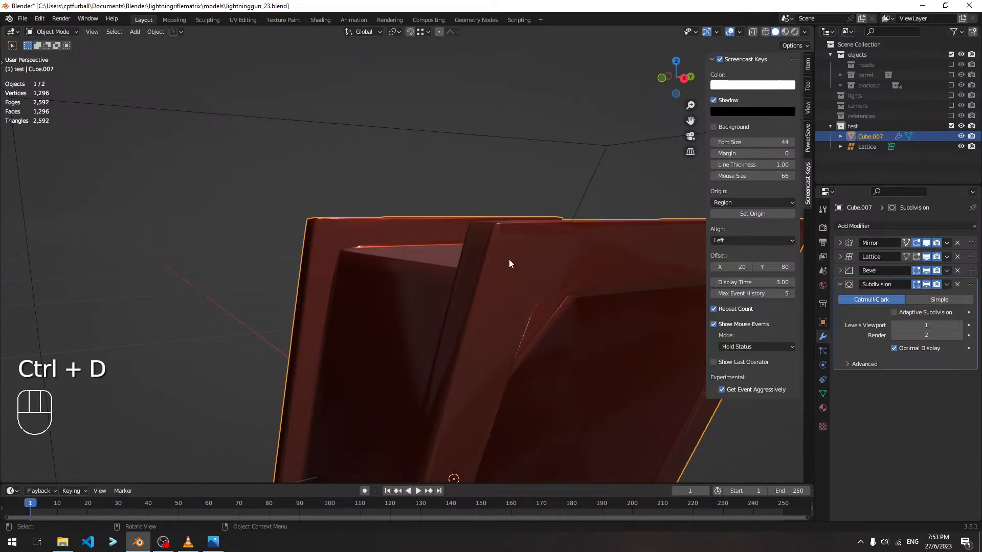
key(shift+d)
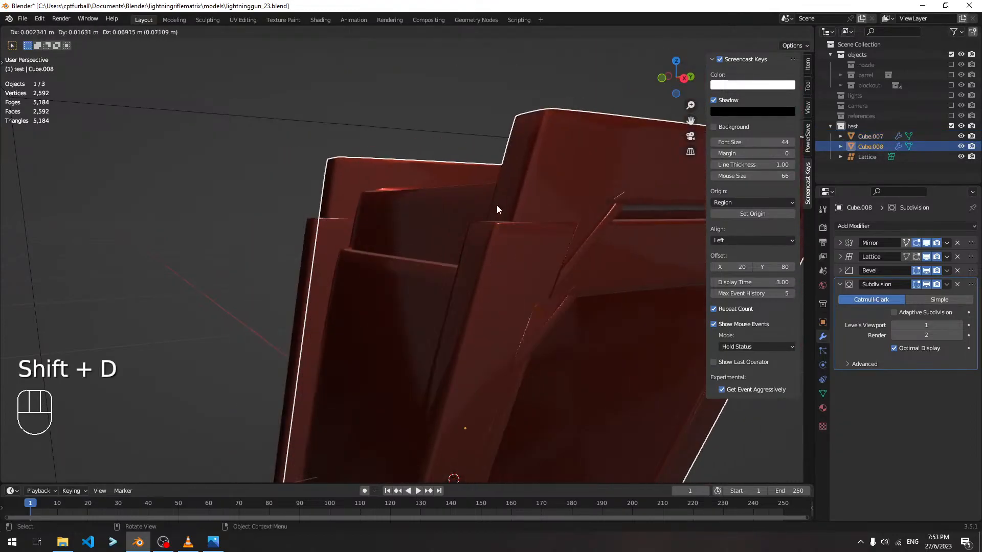
key(Escape)
click(960, 136)
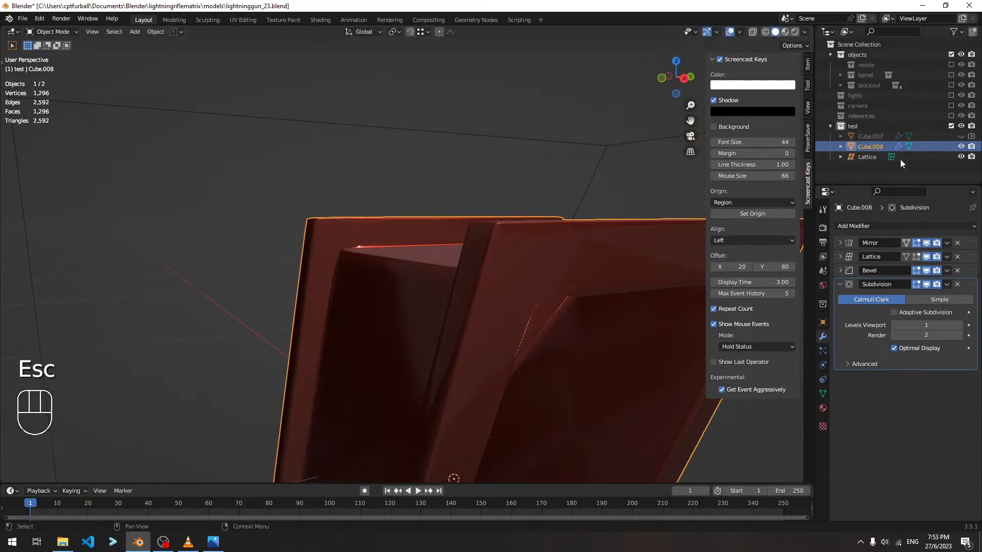
click(961, 157)
Apply the Mirror and Lattice modifiers on the duplicated housing.
middle_drag(584, 259, 465, 252)
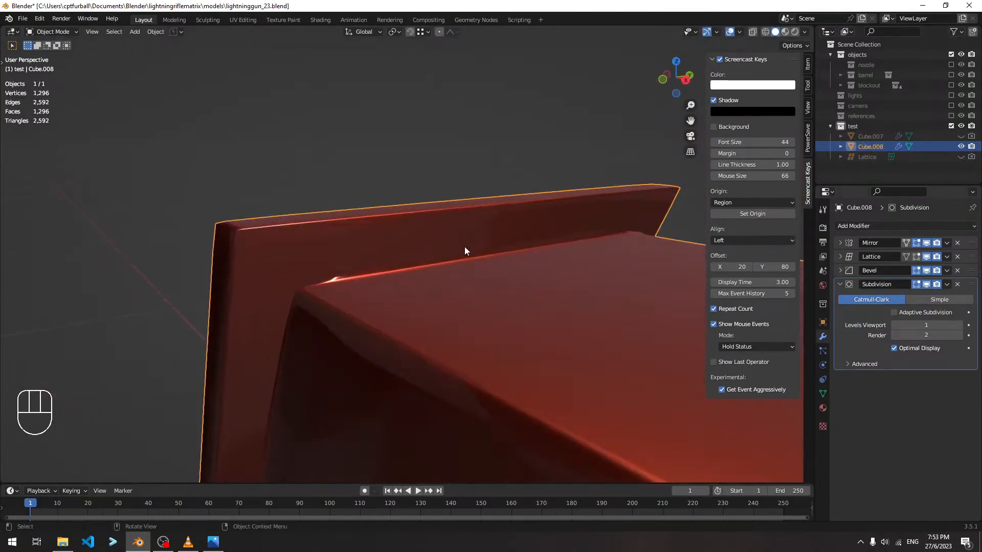
click(947, 243)
click(937, 254)
click(948, 244)
click(940, 256)
middle_drag(379, 225, 536, 244)
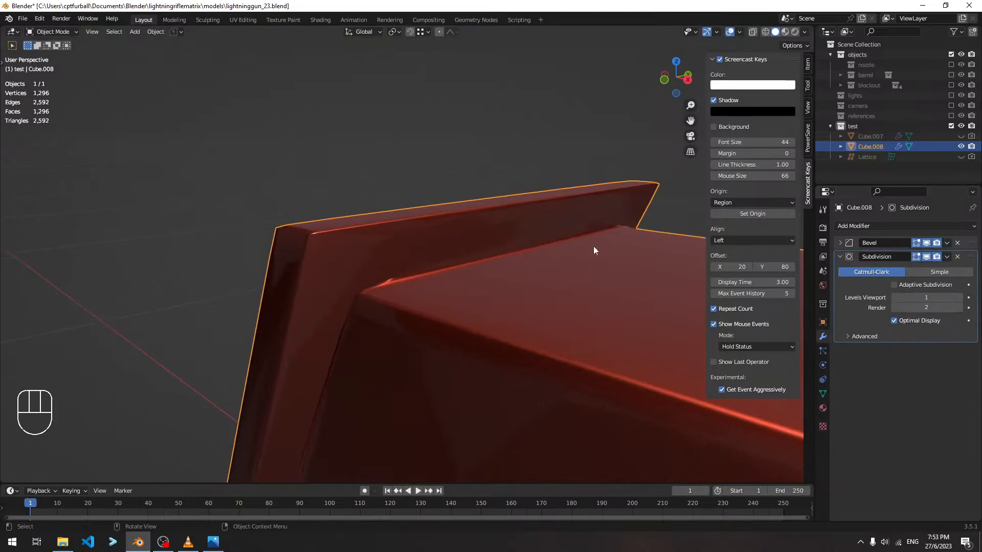
Turn off the duplicate's Subdivision modifier in every display mode and focus on the upper rim corner.
click(842, 248)
click(841, 247)
click(926, 256)
middle_drag(373, 226, 430, 282)
scroll(536, 261, up, 2)
middle_drag(523, 274, 494, 296)
Apply Shade Smooth to the duplicated housing.
right_click(539, 333)
click(531, 332)
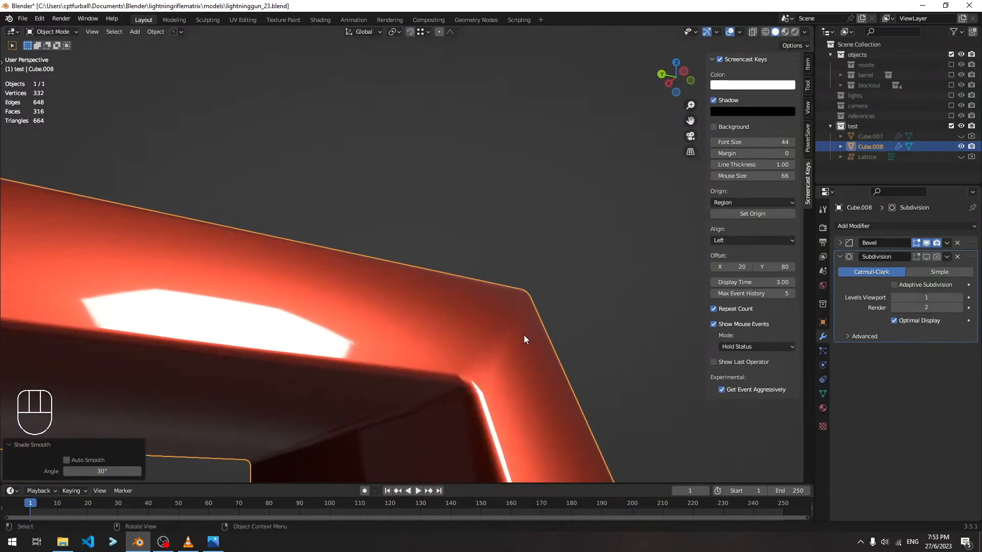
right_click(524, 336)
click(525, 337)
Try the bevel with 4 segments on the rim corner, and return it to 2 segments.
click(839, 243)
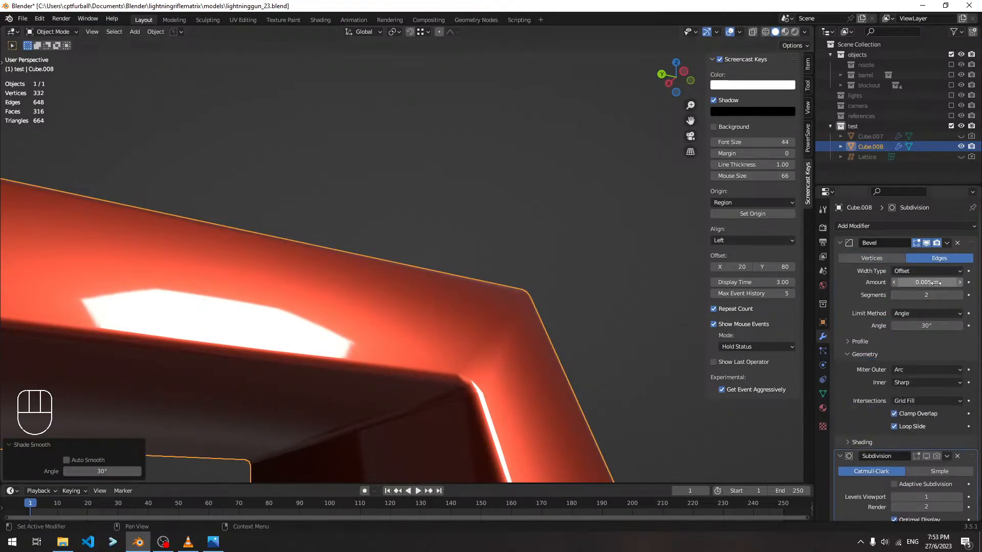
click(958, 295)
click(958, 296)
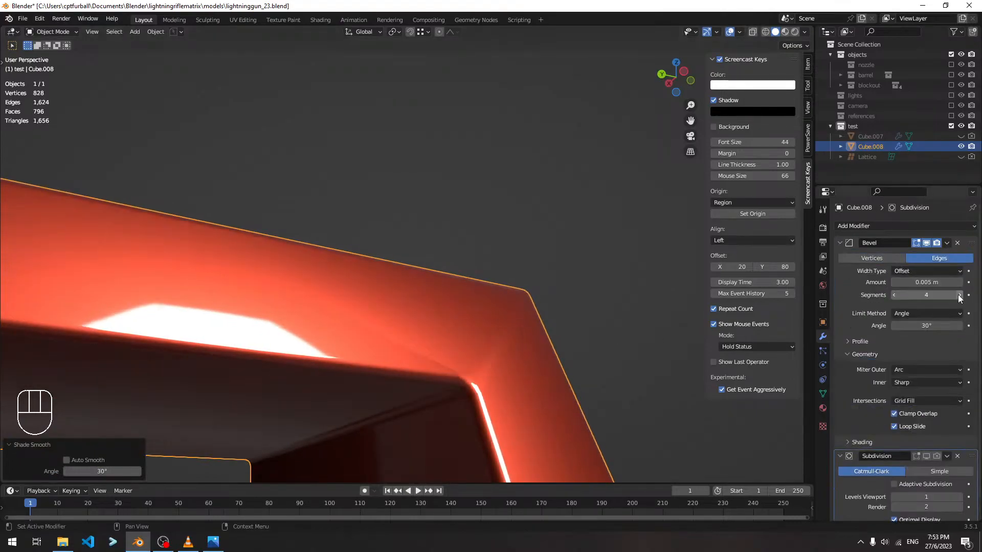
click(894, 296)
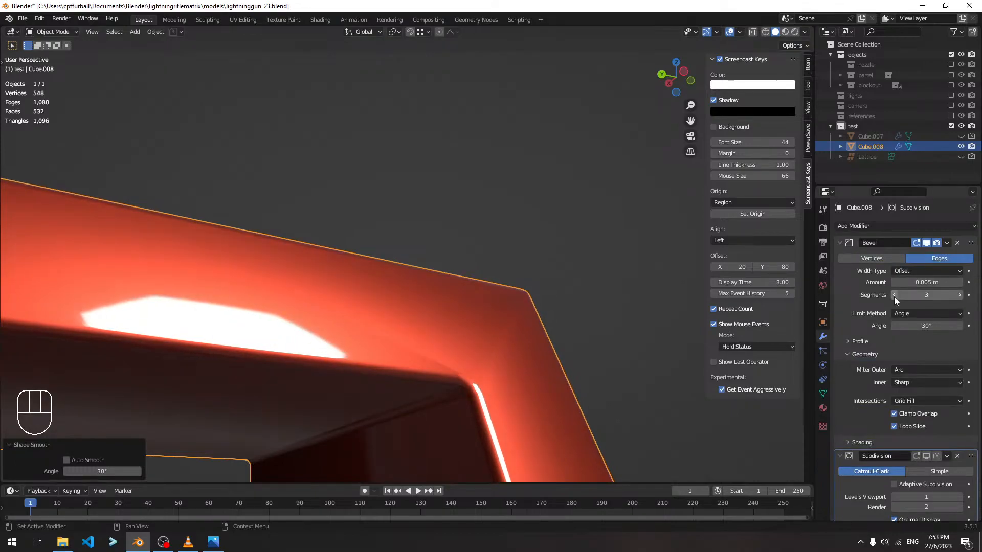
click(894, 296)
Set the bevel's outer miter to Sharp and inspect the shading at the rim's inner corner.
click(909, 369)
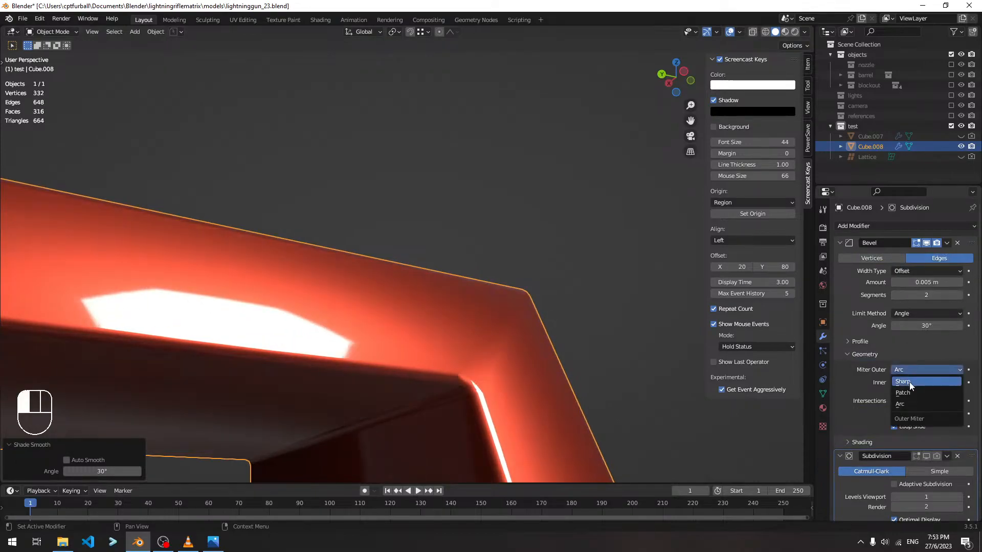
click(909, 382)
middle_drag(526, 307, 482, 314)
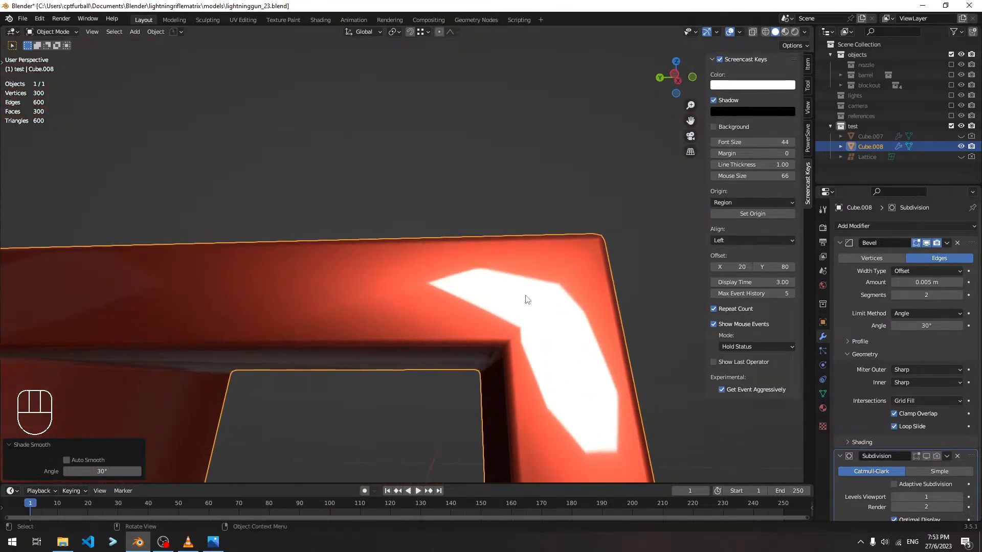
middle_drag(612, 315, 600, 255)
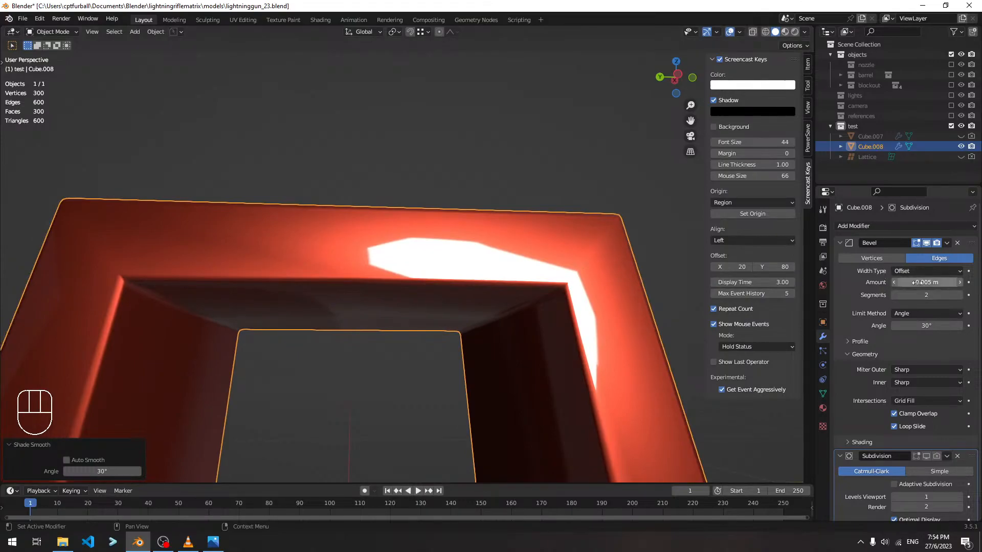
middle_drag(603, 250, 355, 333)
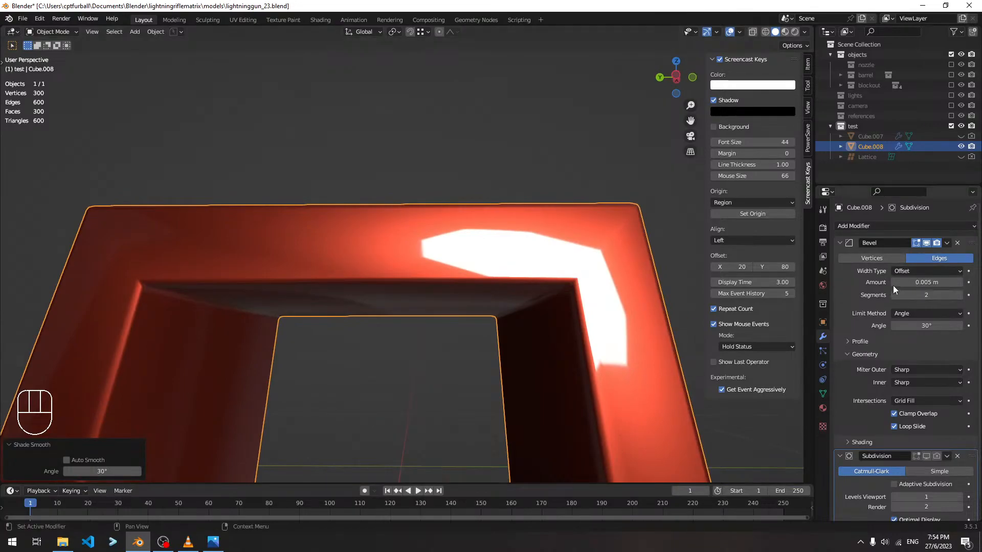
Apply the Bevel modifier with the Sharp miter and select a vertex at the rim's inner corner in Edit Mode.
click(947, 244)
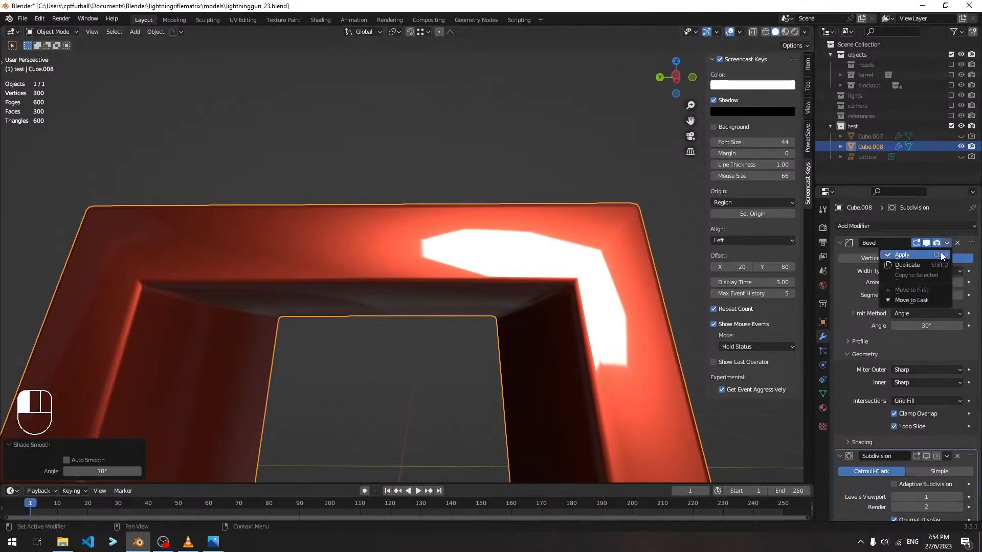
click(941, 252)
key(Tab)
scroll(598, 271, up, 2)
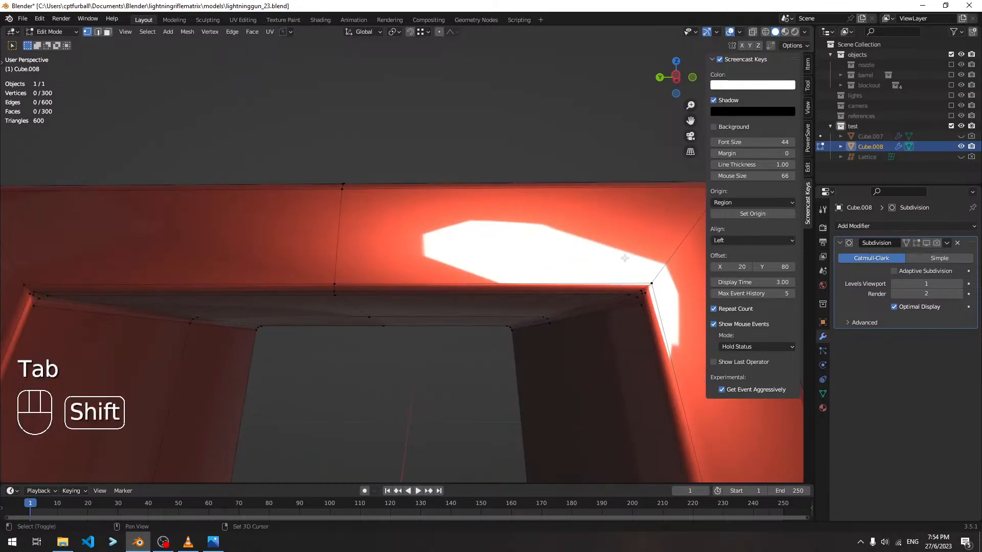
shift+middle_drag(624, 259, 463, 292)
middle_drag(596, 250, 565, 296)
scroll(565, 296, up, 3)
shift+middle_drag(529, 342, 510, 294)
click(538, 363)
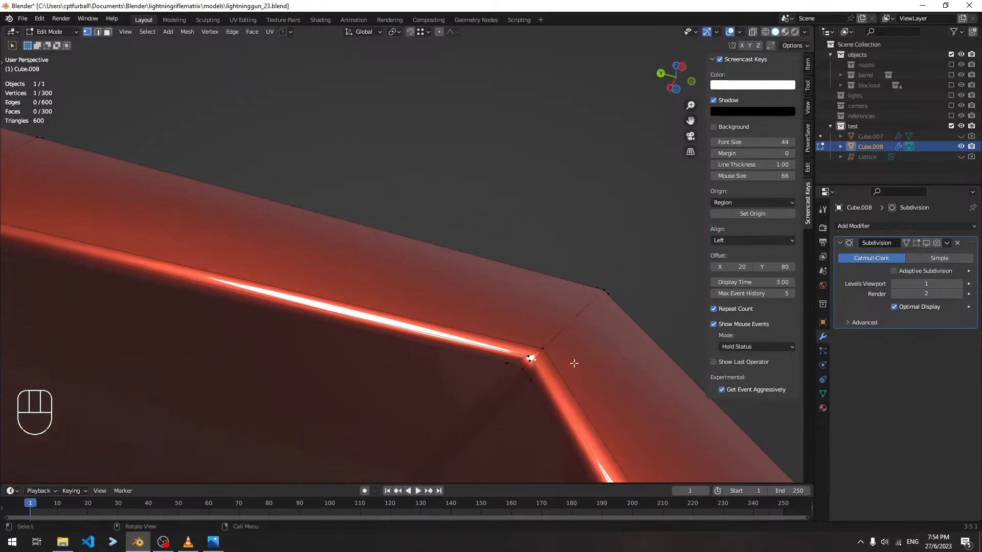
Toggle the Subdivision modifier's viewport and edit-mode display while checking the rim's inner corner.
click(926, 244)
click(918, 244)
click(925, 243)
middle_drag(571, 364, 565, 320)
scroll(572, 324, up, 2)
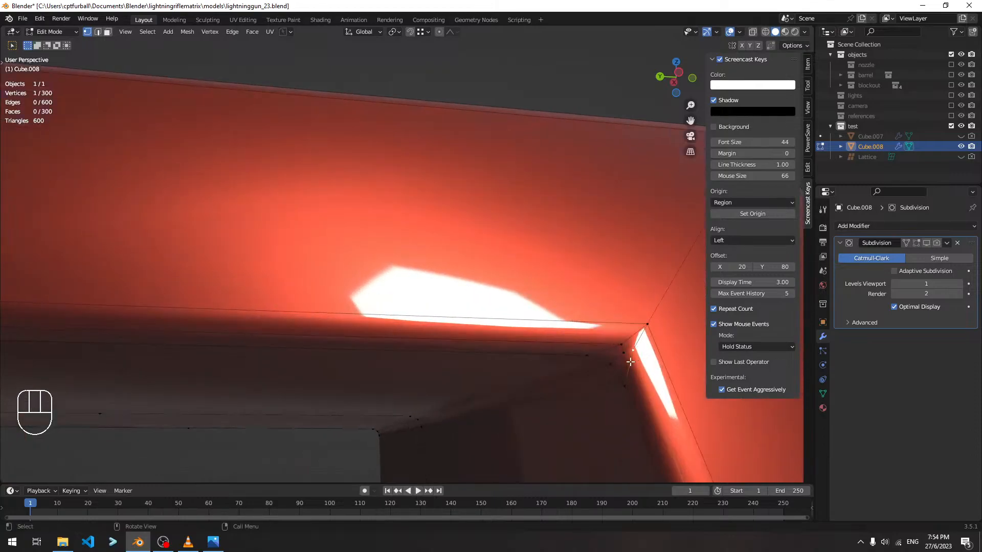
Select a vertex at the rim's inner corner, try sliding it, and cancel the slide.
scroll(630, 362, down, 5)
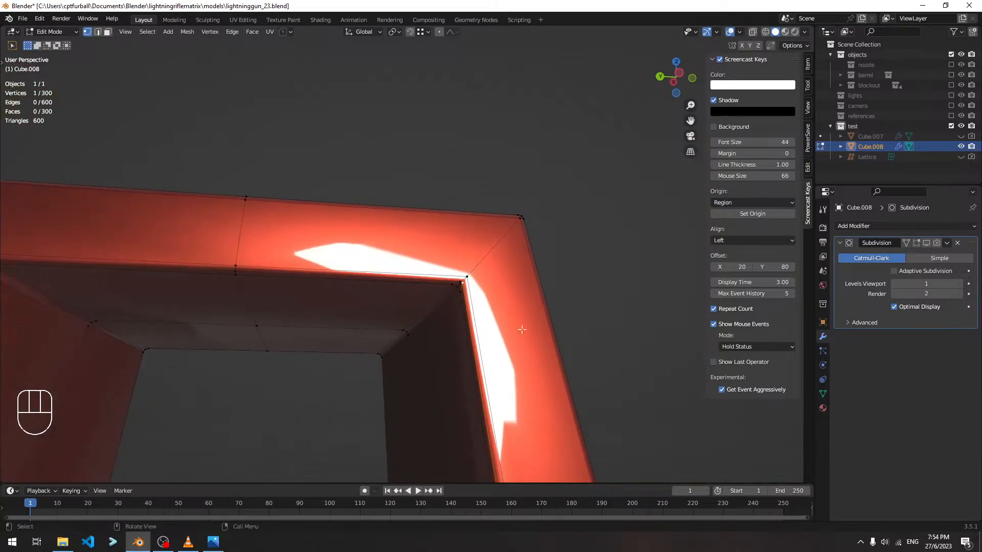
scroll(393, 294, up, 2)
key(3)
click(502, 300)
key(1)
click(507, 300)
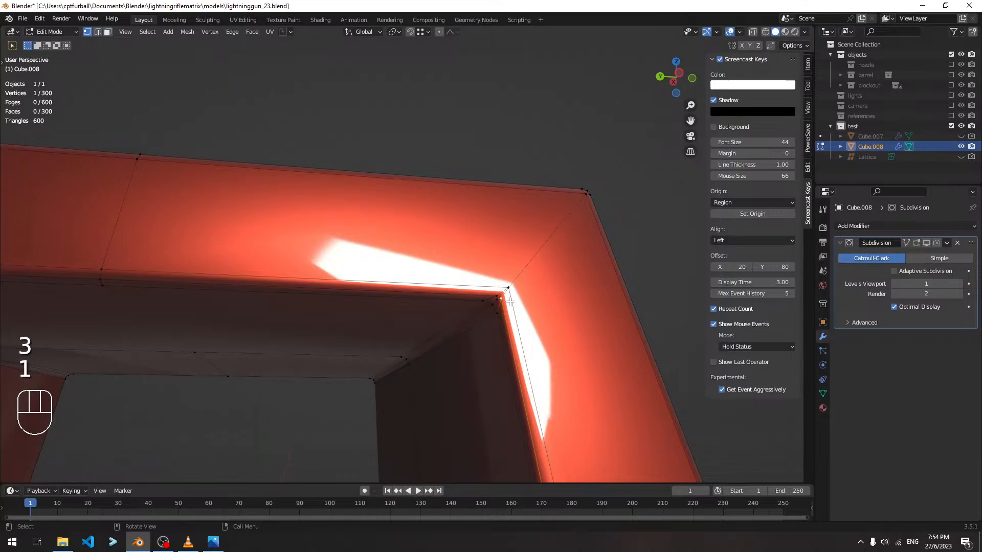
key(g)
key(g)
key(Escape)
scroll(531, 291, up, 1)
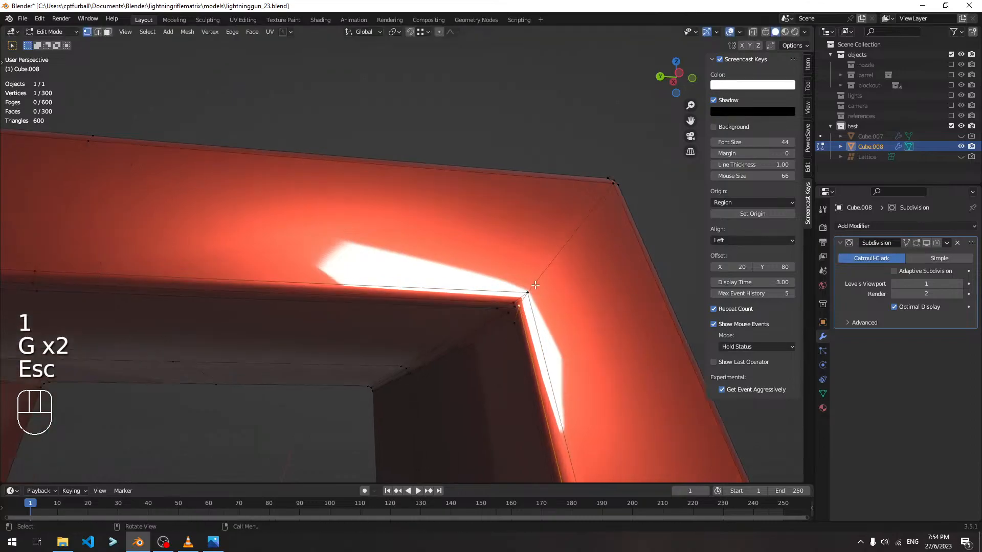
middle_drag(588, 252, 514, 262)
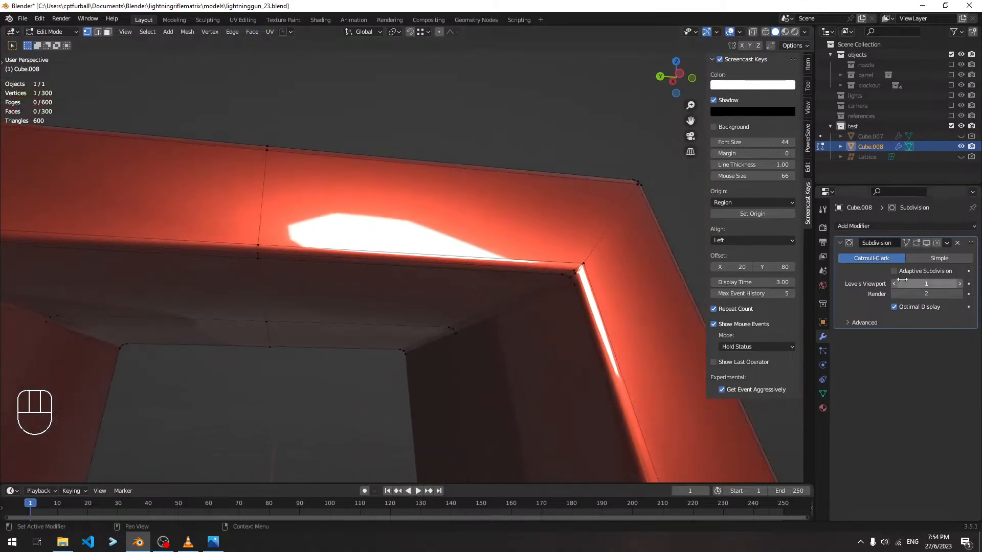
Undo the Edit Mode changes and the Bevel application to restore the live Bevel modifier.
key(ctrl+z)
key(ctrl+z)
key(ctrl+z)
key(ctrl+z)
key(ctrl+z)
key(ctrl+z)
key(ctrl+z)
key(ctrl+z)
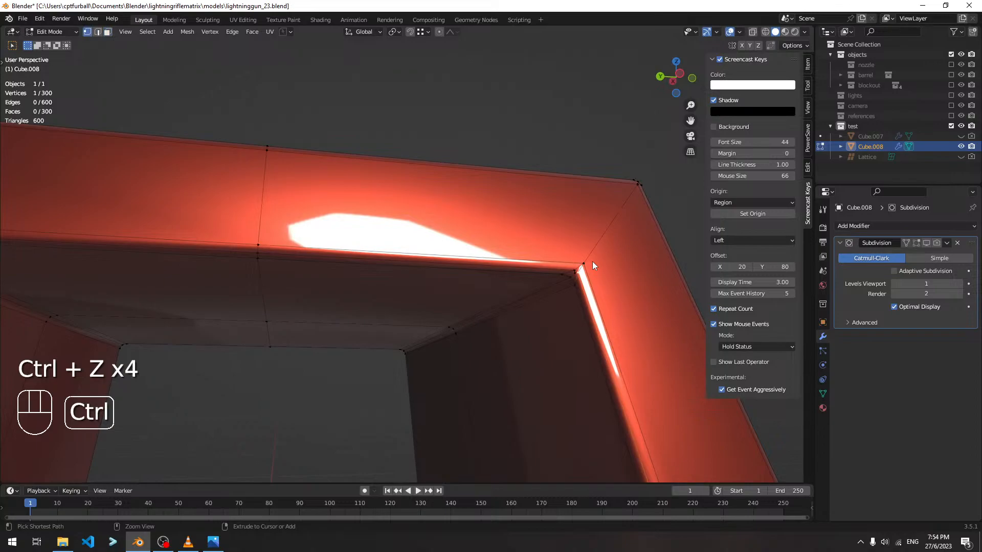
key(ctrl+z)
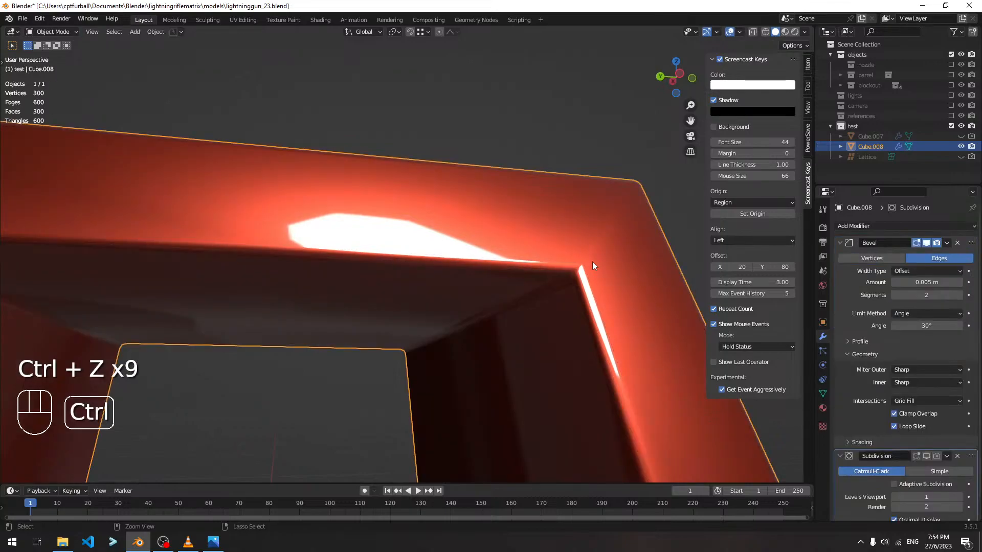
Set the bevel's outer miter to Arc, apply the Bevel modifier, and enter Edit Mode.
click(929, 370)
click(913, 402)
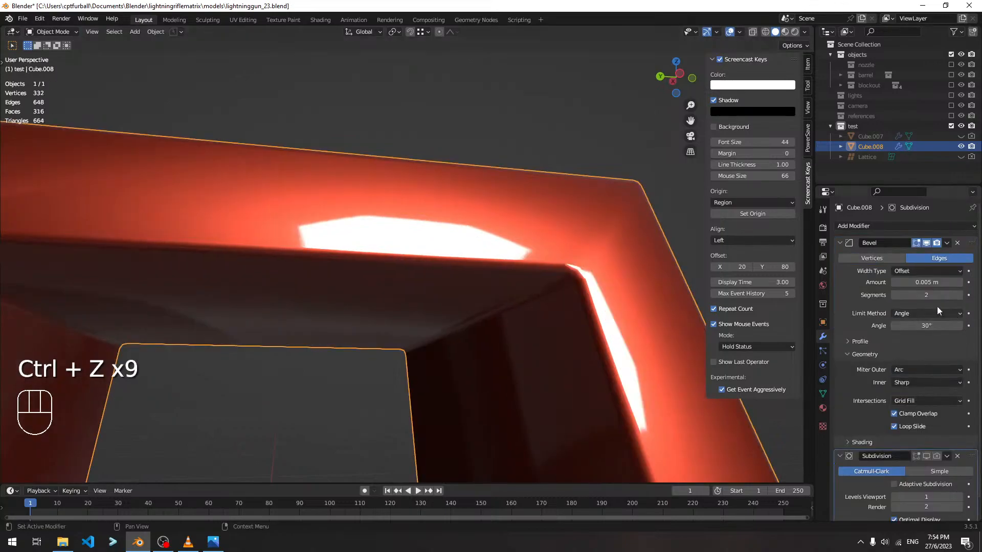
click(946, 245)
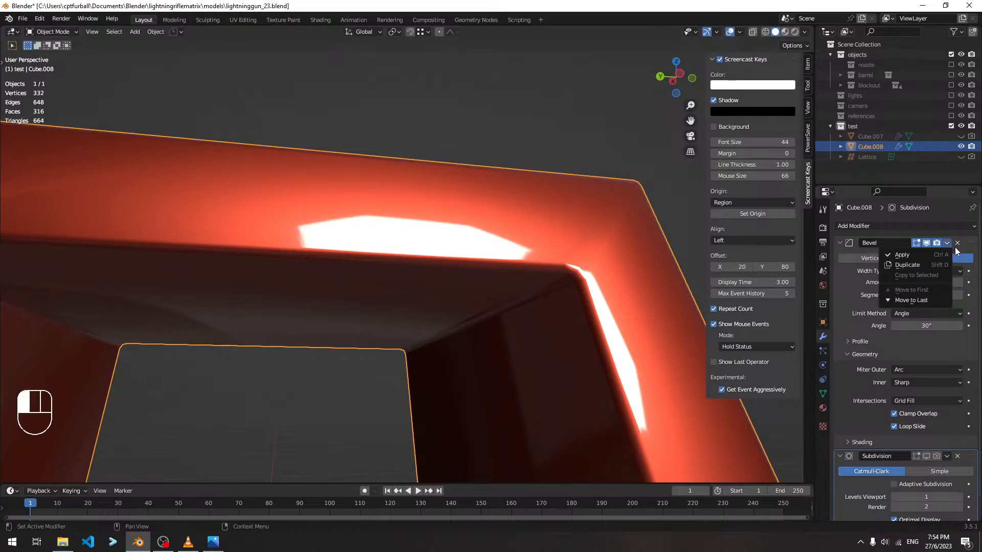
click(922, 257)
key(Tab)
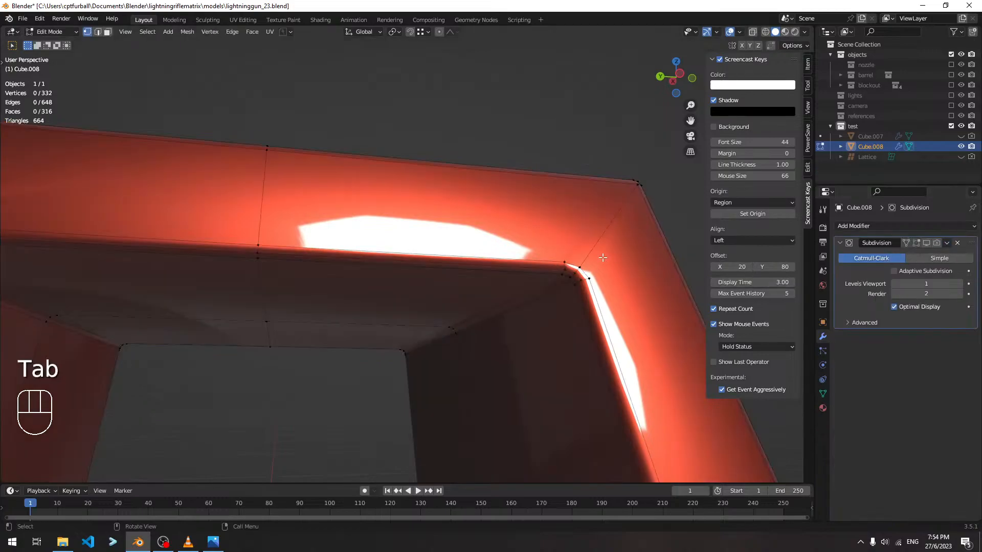
Examine the mesh around the rim's inner corner by selecting a corner vertex and the large faces meeting there.
scroll(627, 263, up, 1)
shift+middle_drag(640, 258, 614, 270)
click(620, 277)
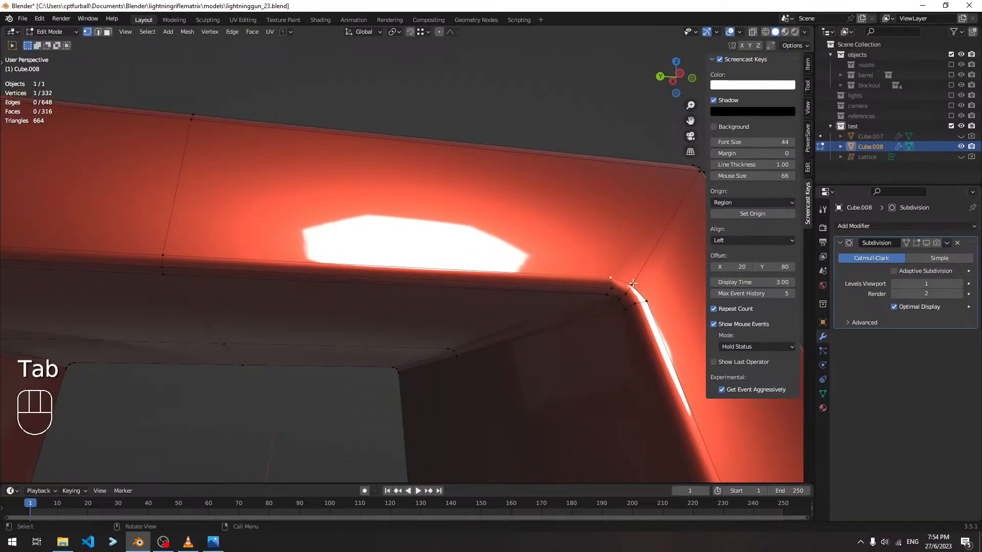
key(3)
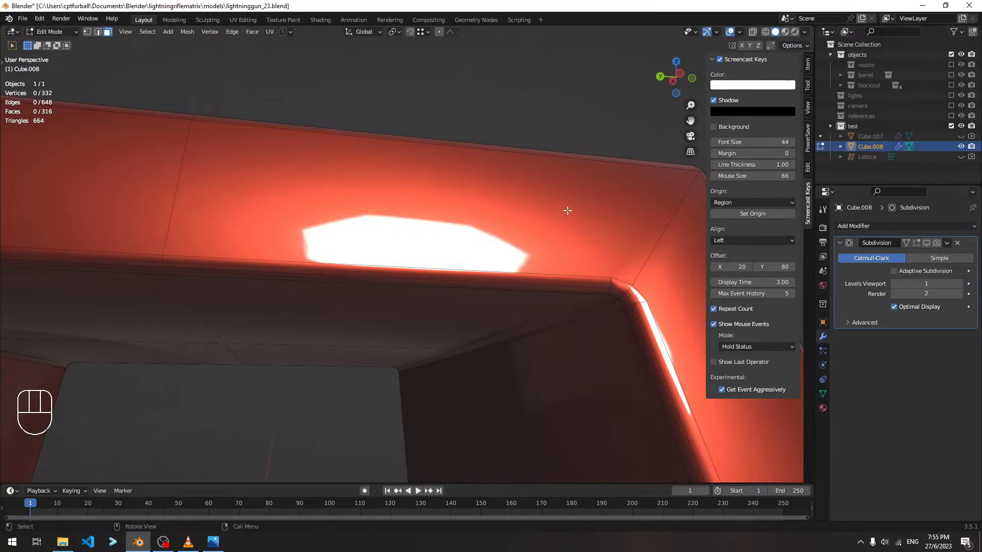
middle_drag(567, 210, 422, 196)
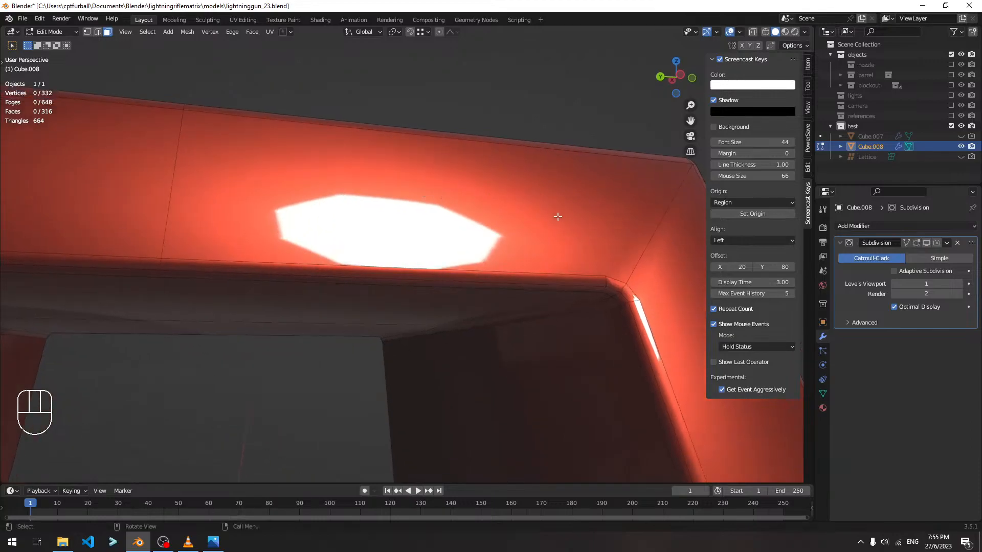
click(519, 214)
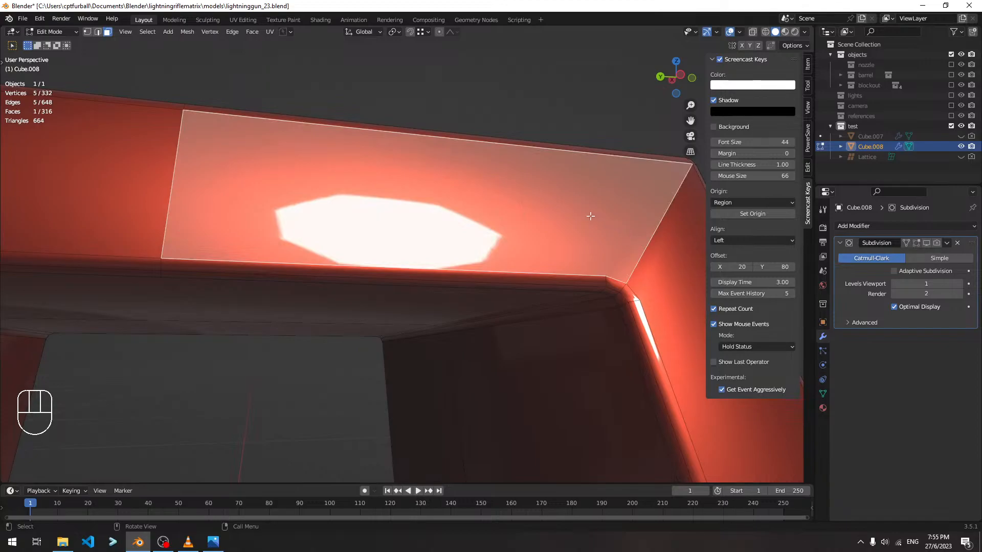
shift+middle_drag(615, 228, 625, 289)
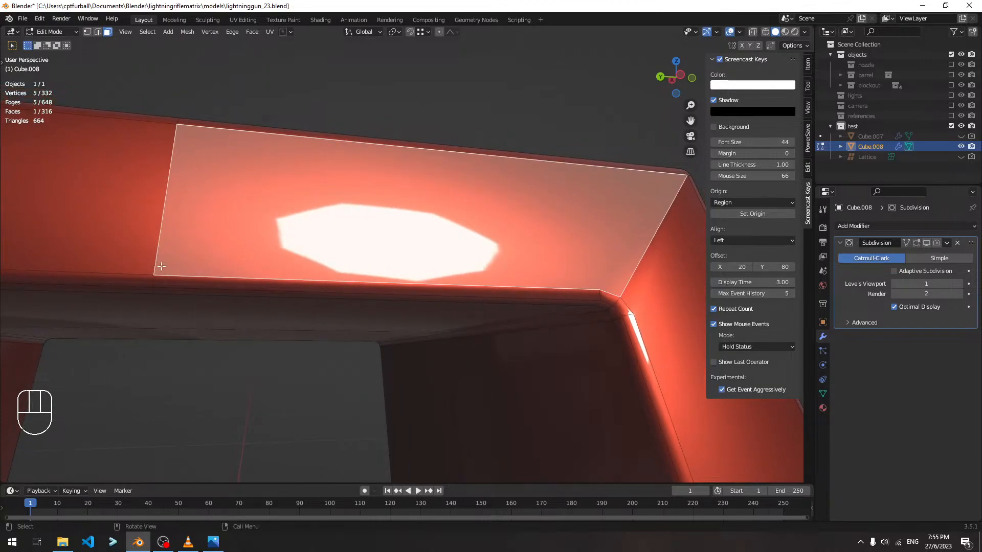
shift+middle_drag(568, 261, 555, 245)
click(576, 249)
Return to Object Mode, re-enable the Subdivision modifier's display, and check the shading at the opening's corner.
scroll(590, 272, down, 4)
scroll(540, 295, down, 4)
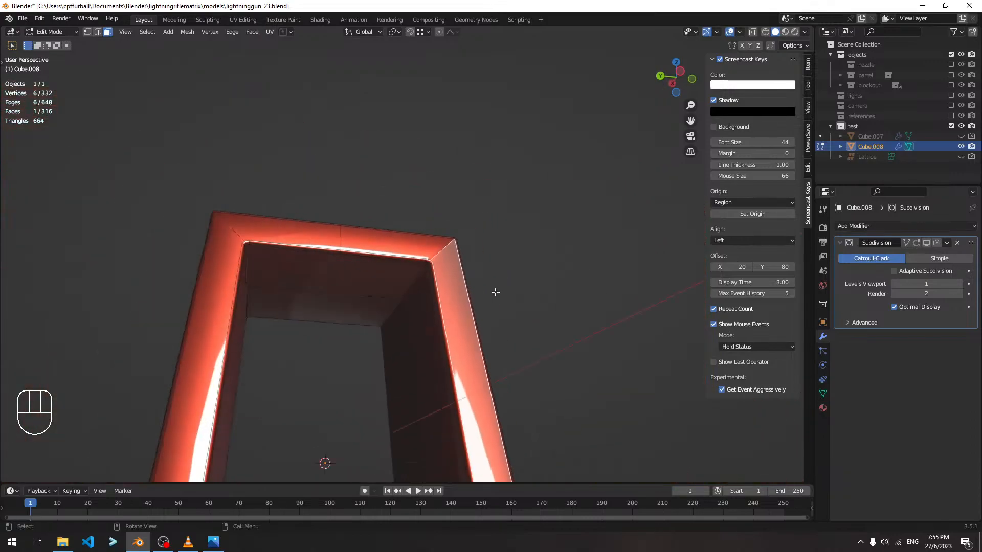
scroll(494, 292, up, 6)
key(Tab)
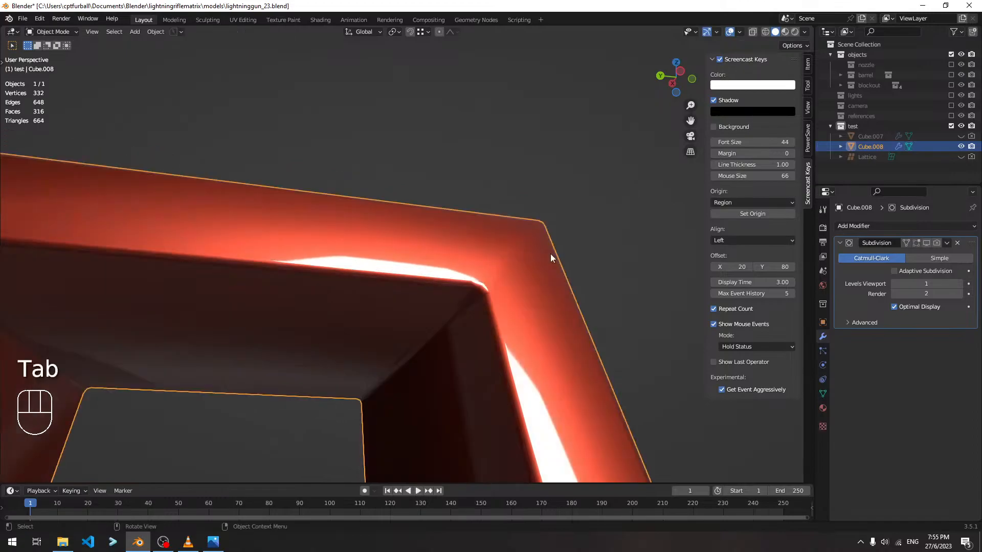
drag(915, 244, 936, 243)
middle_drag(401, 277, 401, 306)
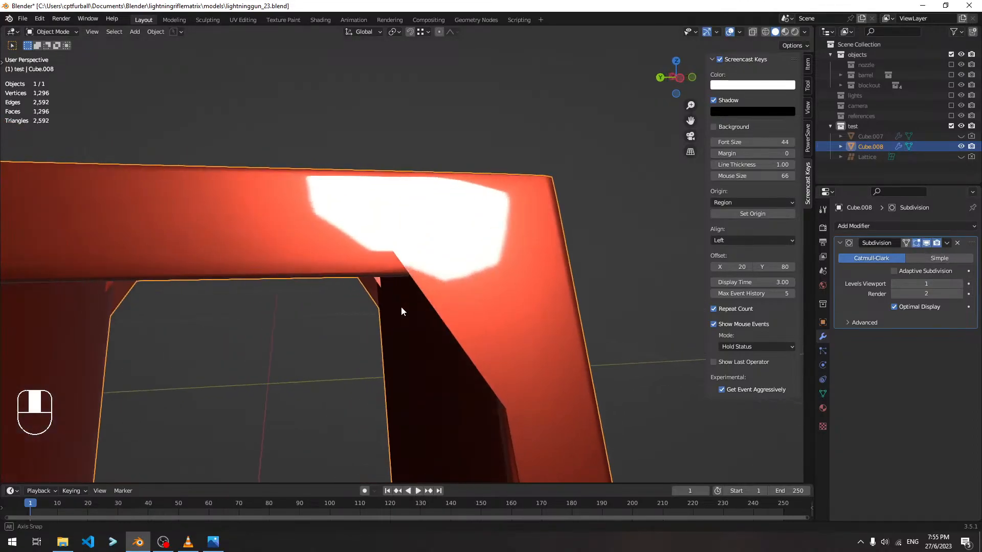
Undo the mode changes, selections and Bevel application until the Bevel modifier is live again.
key(ctrl+z)
key(ctrl+z)
key(ctrl+z)
key(ctrl+z)
key(ctrl+z)
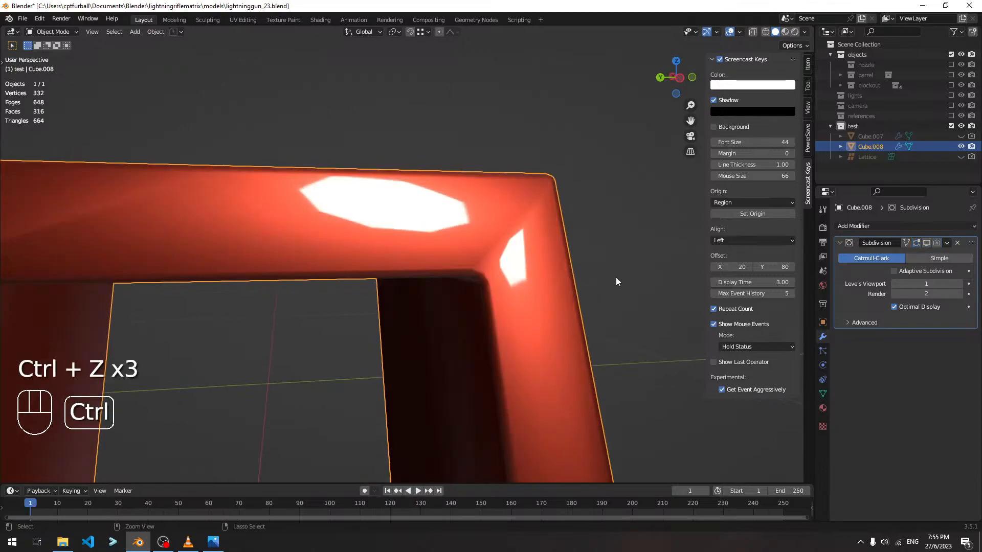
key(ctrl+z)
key(ctrl+z)
key(ctrl+z)
key(ctrl+z)
key(ctrl+z)
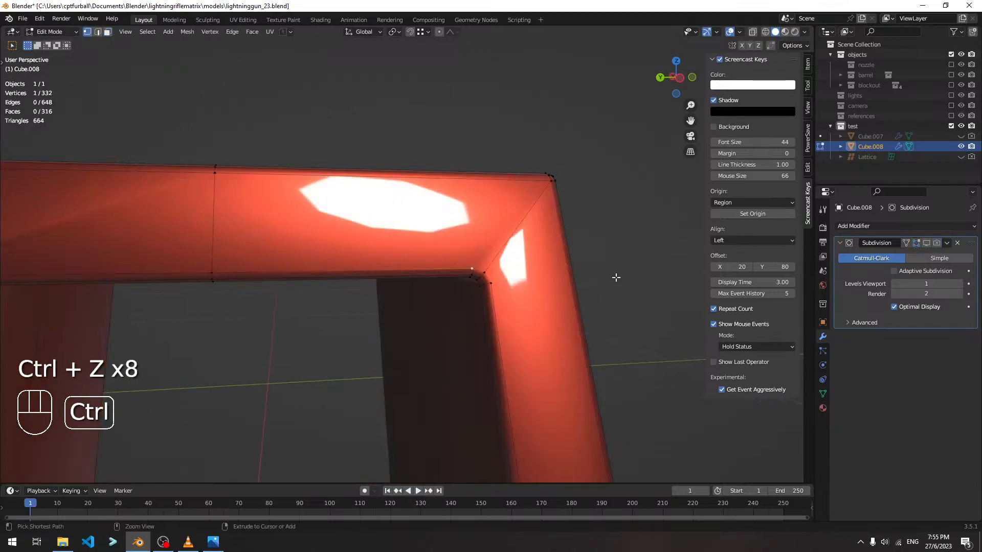
key(ctrl+z)
key(ctrl+z)
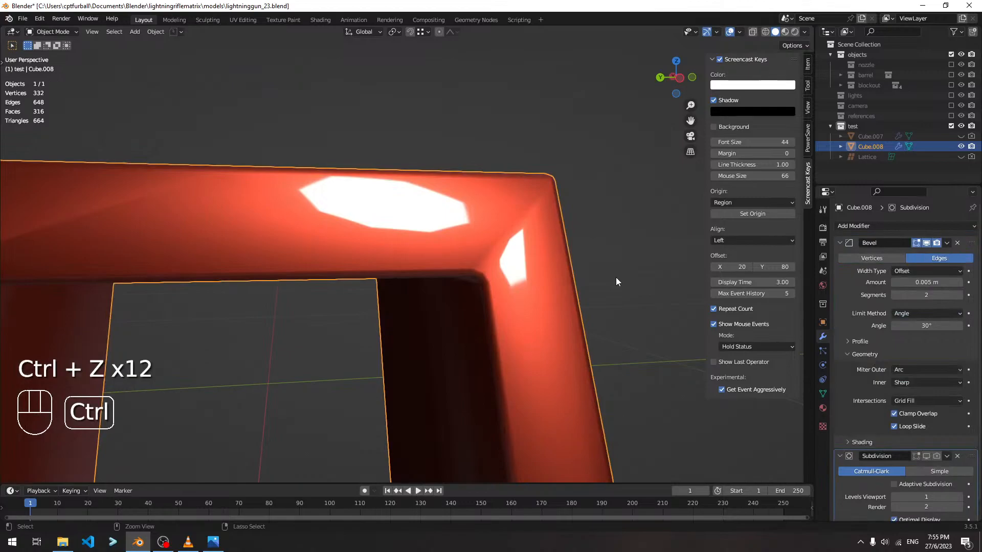
Set the bevel's outer miter to Sharp and re-enable the Subdivision modifier's viewport display to check the rim.
click(908, 370)
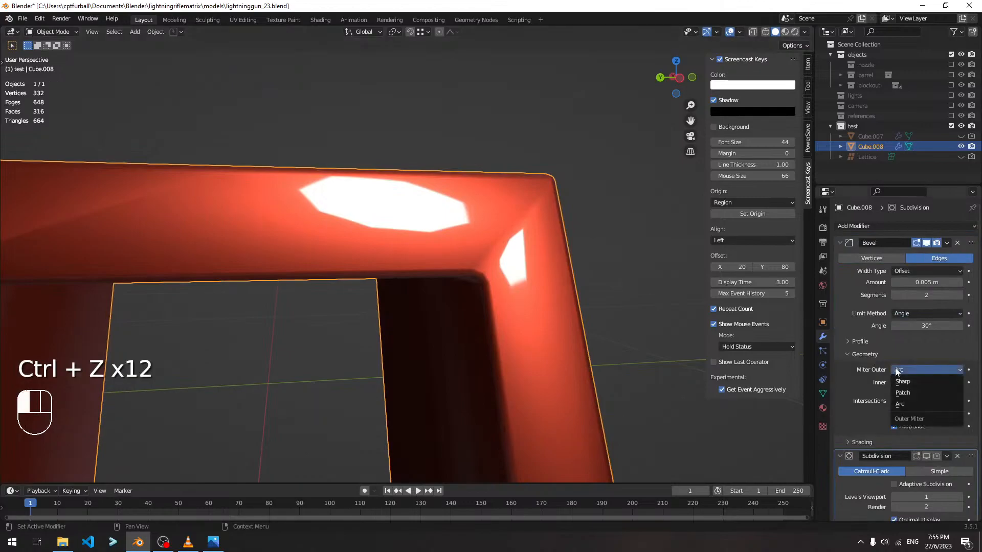
click(908, 382)
middle_drag(524, 247, 546, 198)
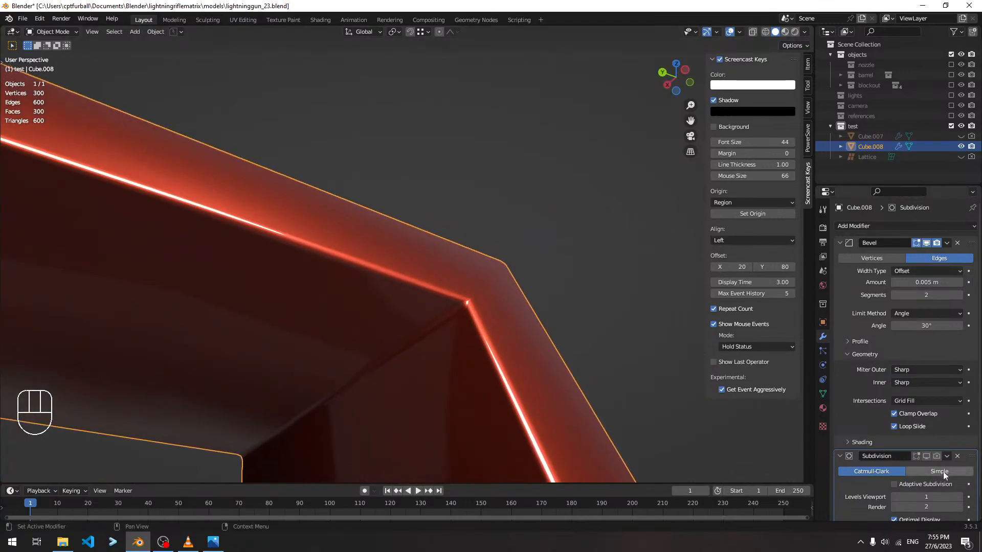
click(927, 456)
middle_drag(504, 265, 487, 286)
scroll(487, 285, down, 3)
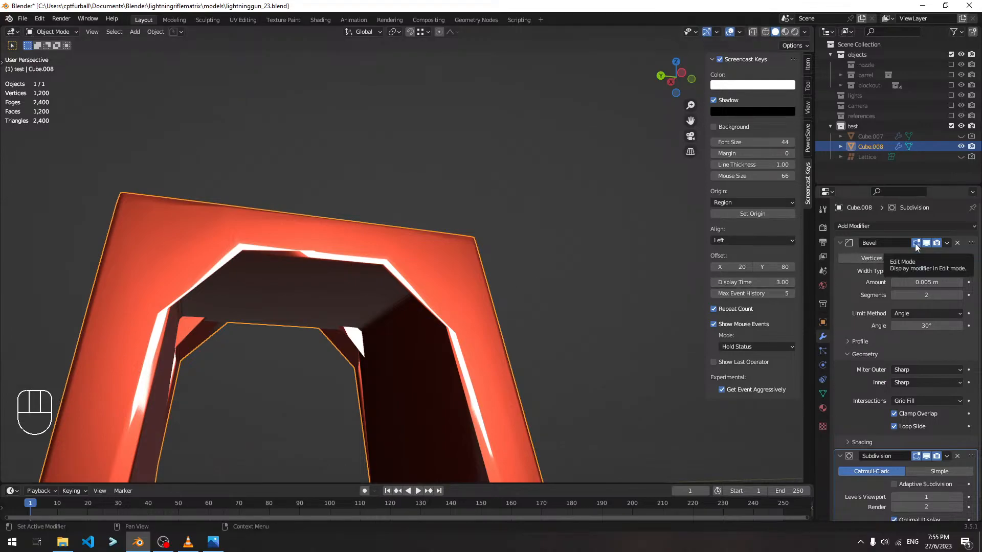
middle_drag(506, 327, 438, 350)
Enter Edit Mode and remove the Bevel modifier, leaving only the Subdivision modifier.
key(Tab)
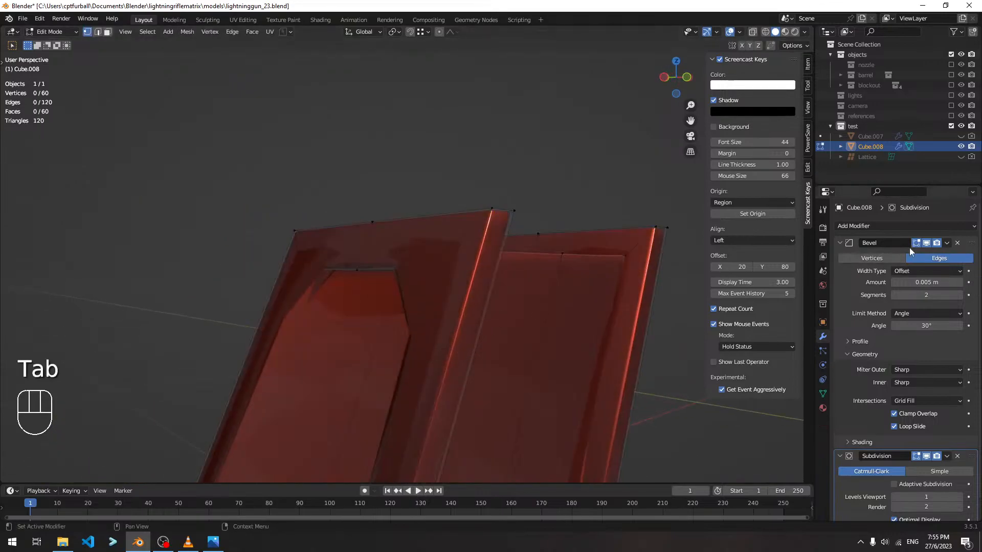
click(957, 244)
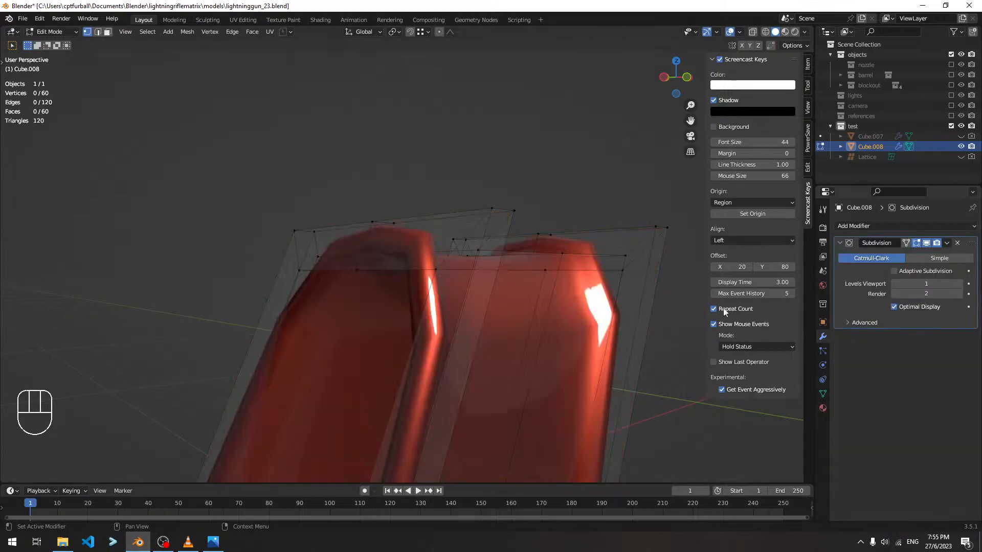
Try tightening the rim's upper corner with loop cuts near the top of the side, beside the corner and near the top's centre edge.
key(ctrl+r)
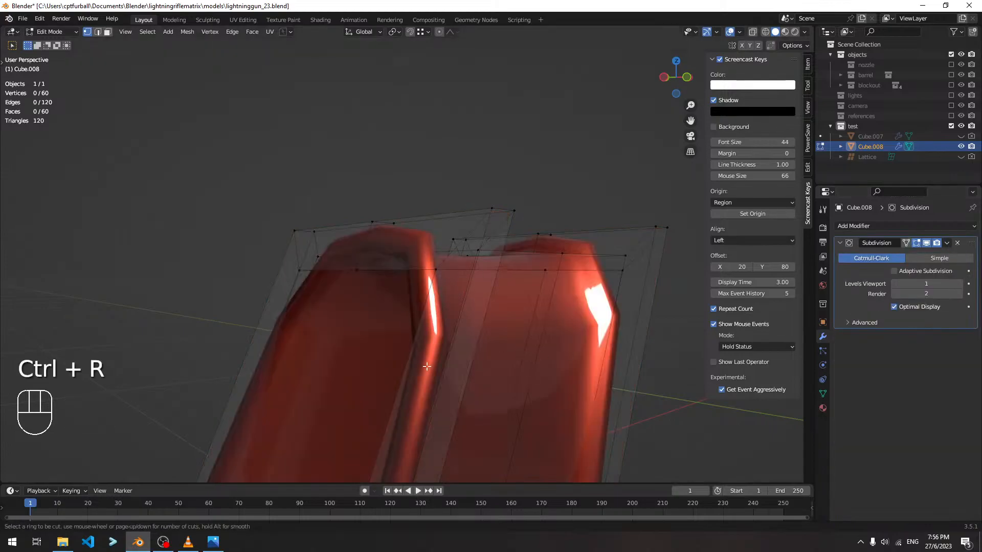
click(420, 387)
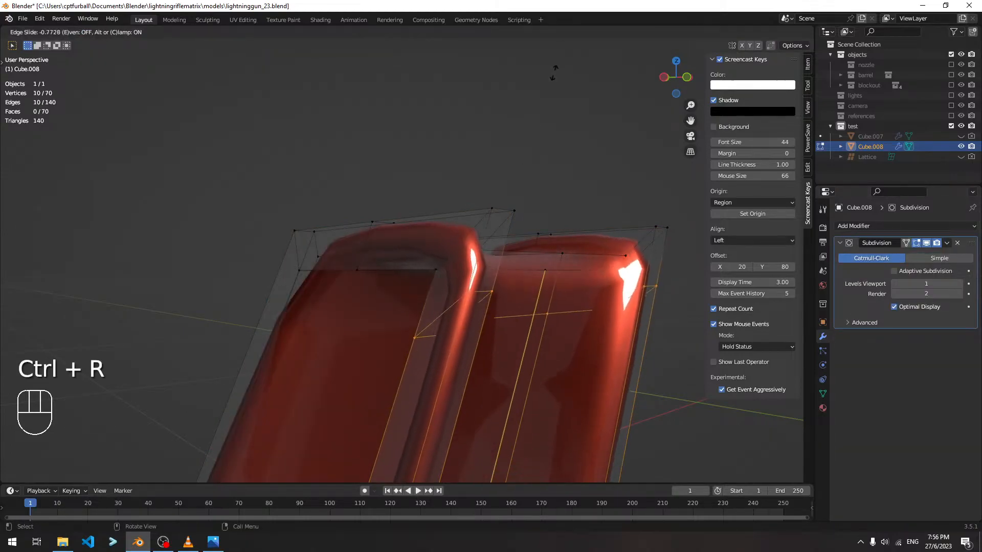
click(581, 435)
key(ctrl+r)
click(386, 220)
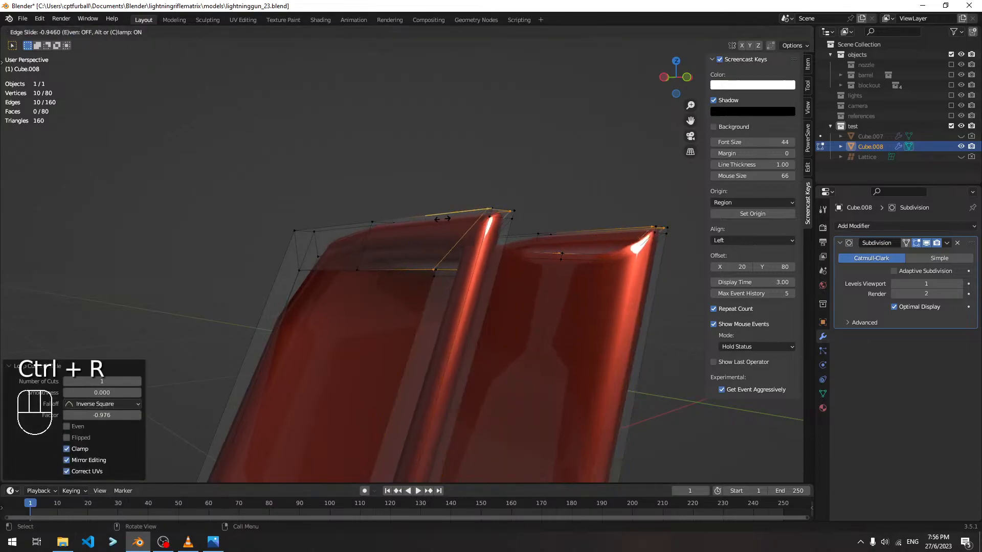
click(428, 234)
key(ctrl+r)
click(428, 234)
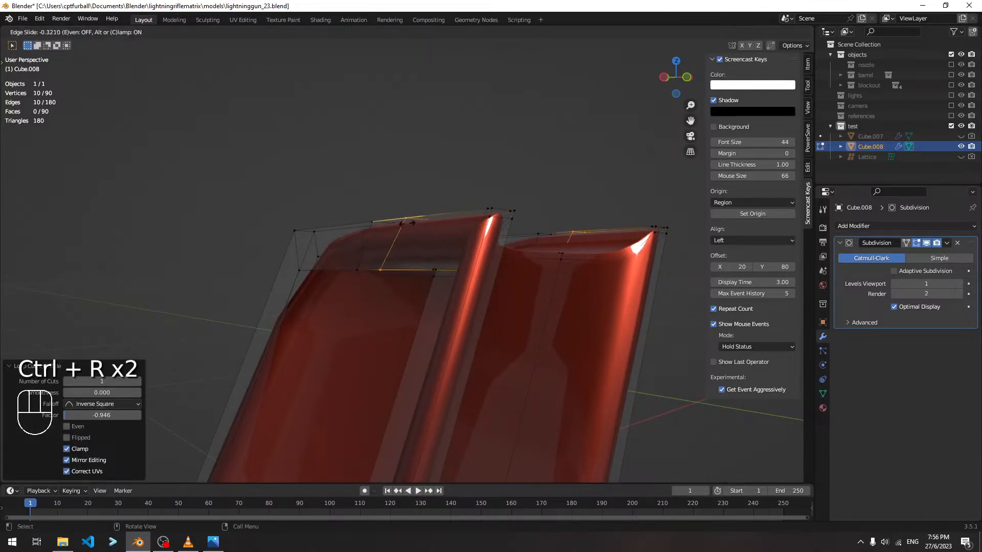
click(382, 220)
middle_drag(481, 372, 565, 327)
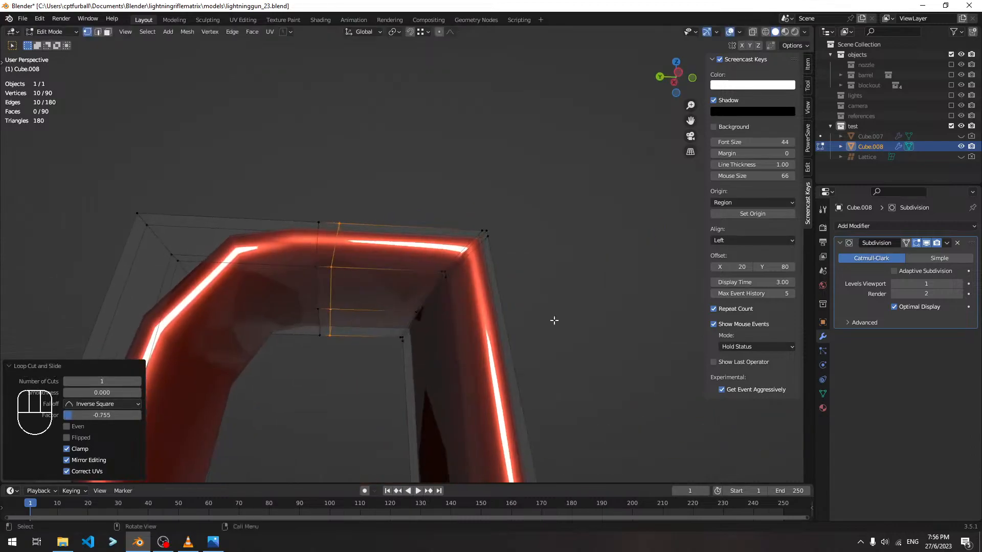
middle_drag(478, 316, 458, 269)
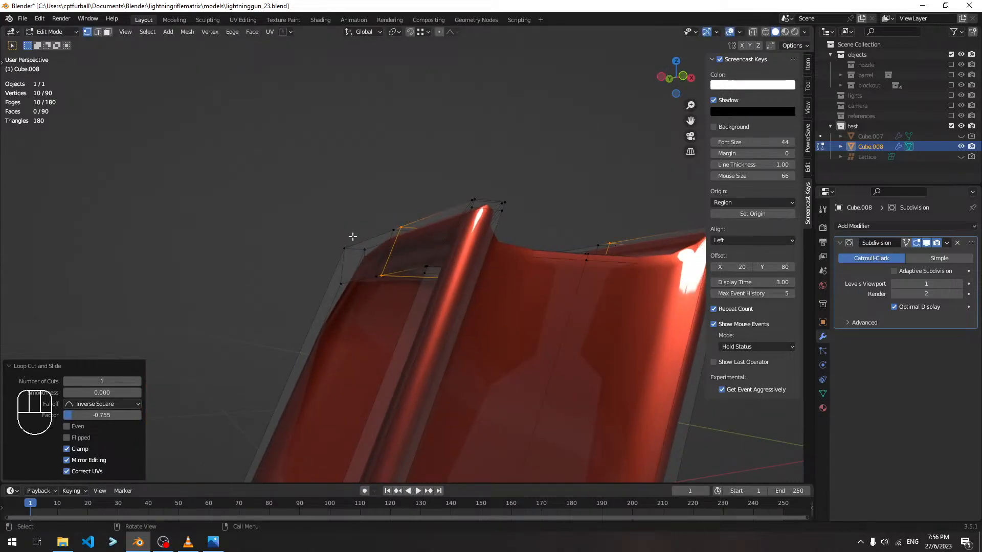
middle_drag(354, 238, 481, 254)
Undo the three supporting loop cuts around the upper corner.
key(ctrl+z)
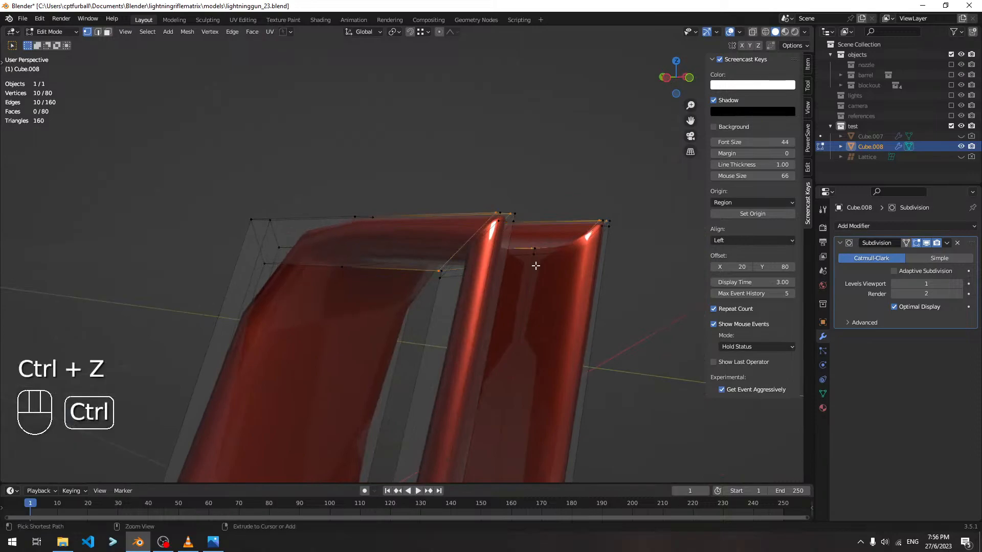
key(ctrl+z)
key(ctrl+z)
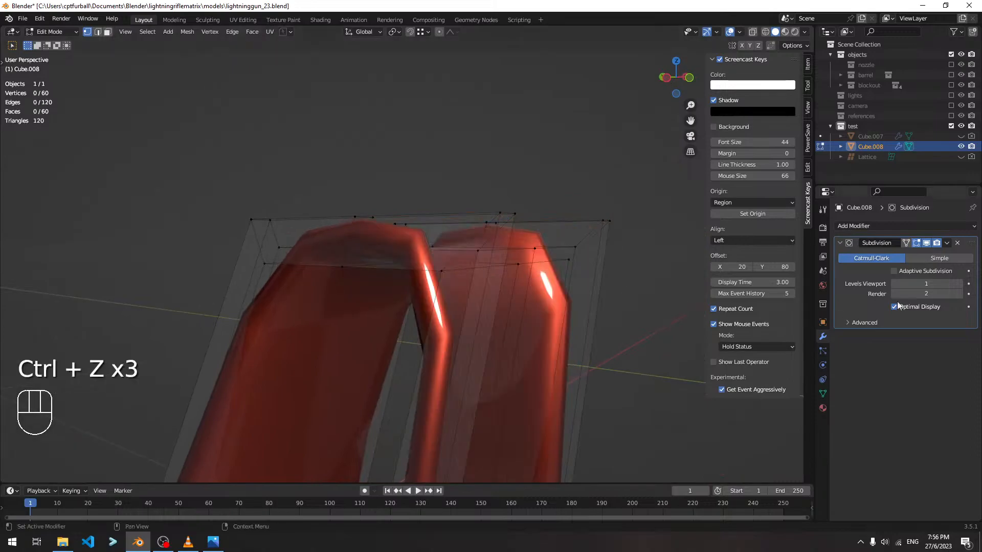
Add a Bevel modifier and place it above the Subdivision modifier in the stack.
click(889, 231)
click(795, 266)
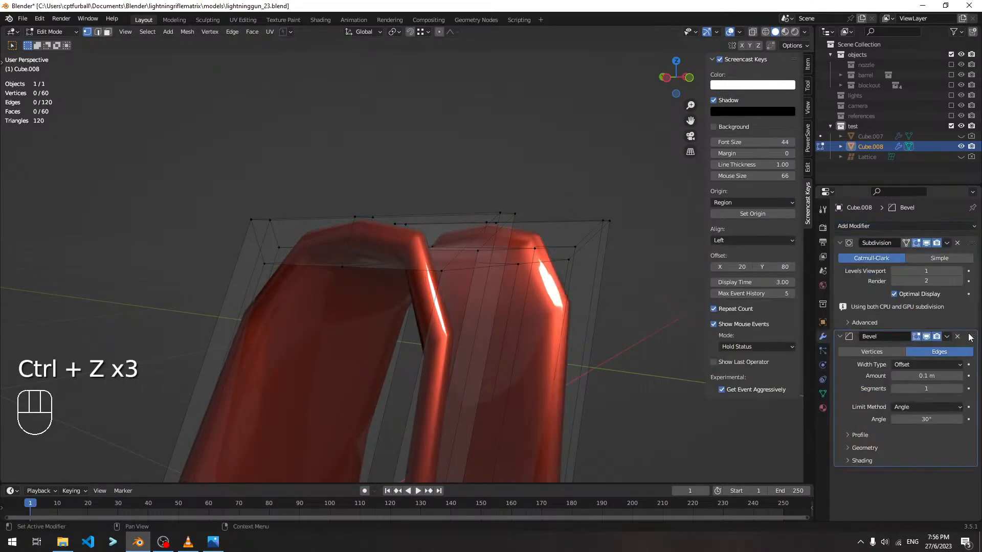
drag(971, 256, 972, 239)
Try bevel amounts of 0.01 m and 0.001 m on the rim's edges.
middle_drag(513, 309, 980, 369)
click(922, 282)
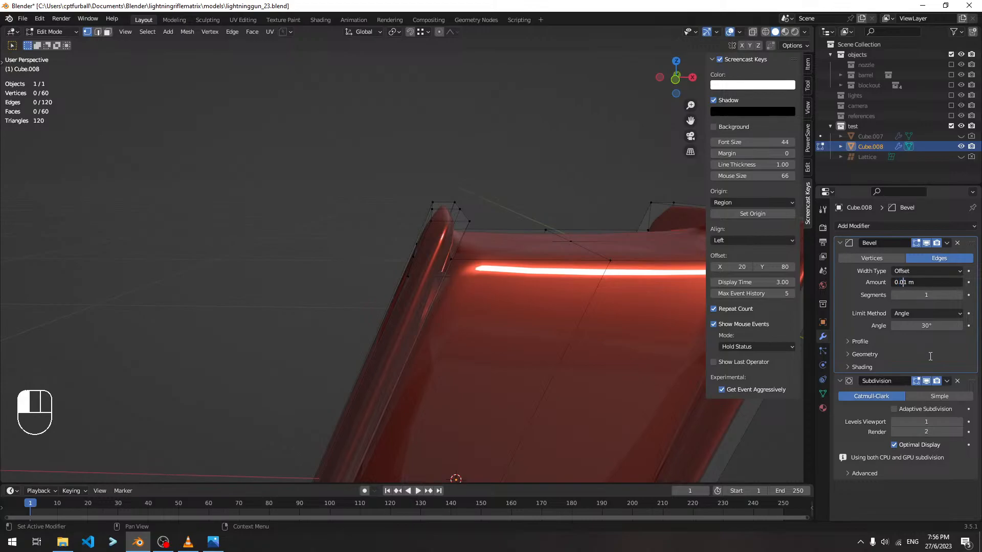
text(0)
key(Return)
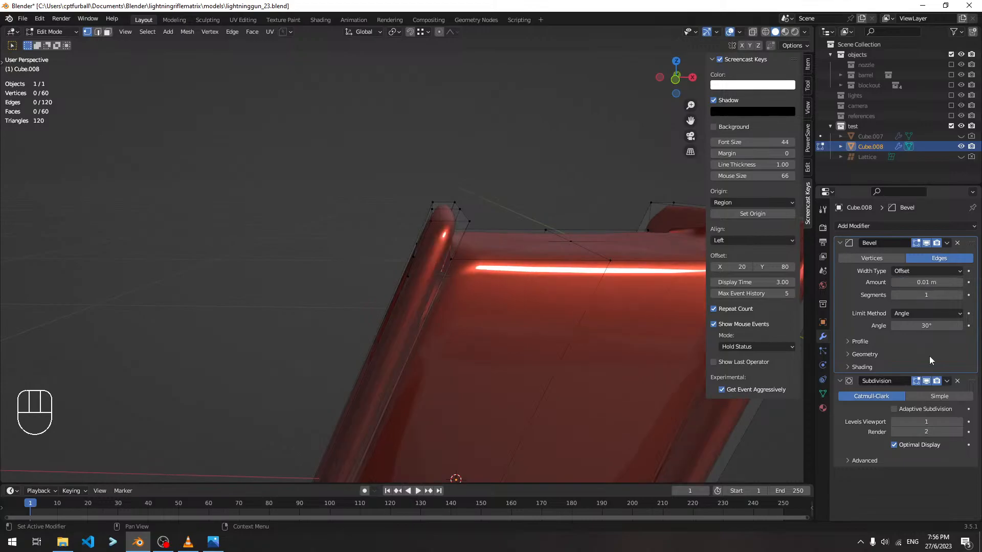
click(913, 283)
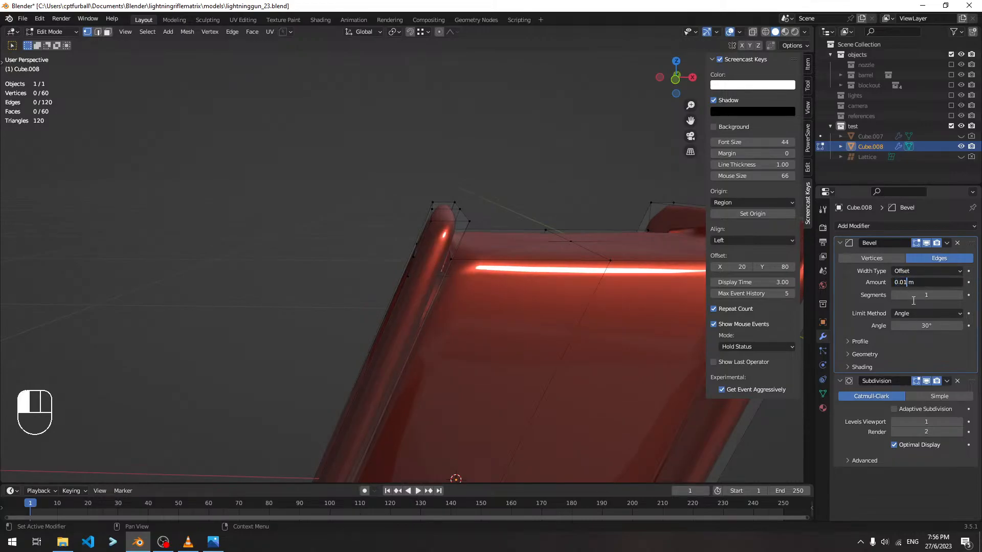
text(1)
key(Return)
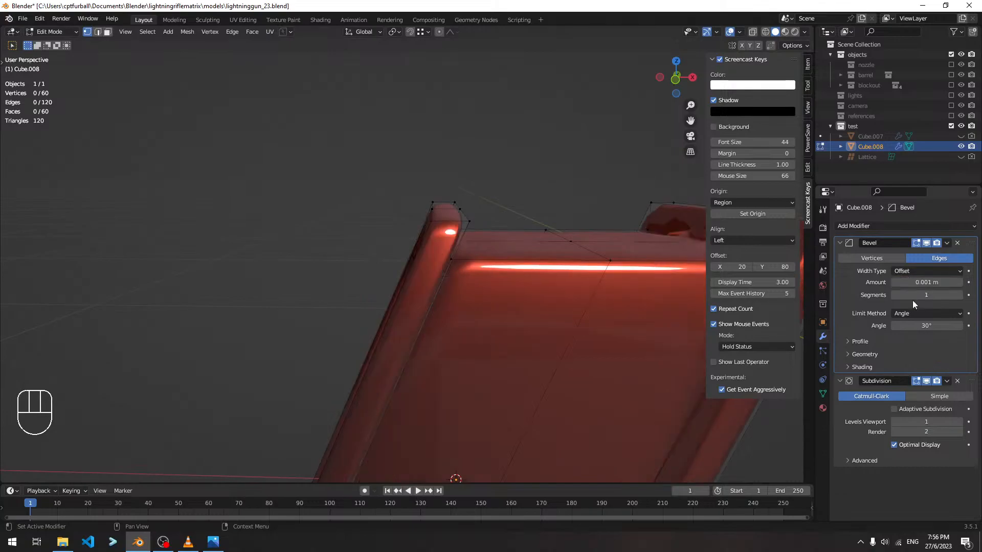
Set the Bevel modifier's amount to 0.005 m and its segments to 2.
click(907, 283)
key(BackSpace)
text(5)
click(916, 486)
middle_drag(359, 254, 516, 235)
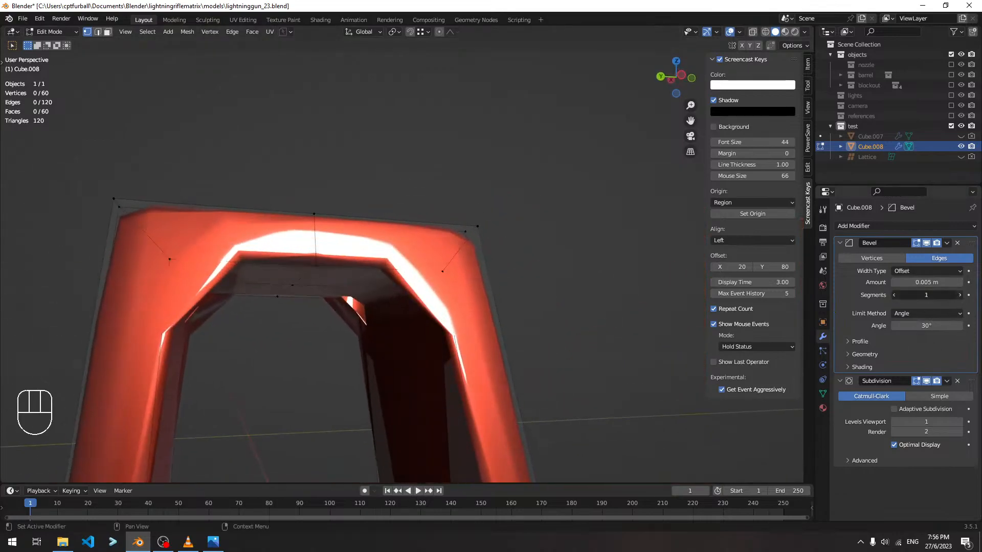
click(959, 296)
middle_drag(579, 298, 598, 306)
Add five evenly spaced loop cuts along the housing's long vertical side without sliding them.
middle_drag(532, 343, 428, 344)
scroll(491, 330, down, 3)
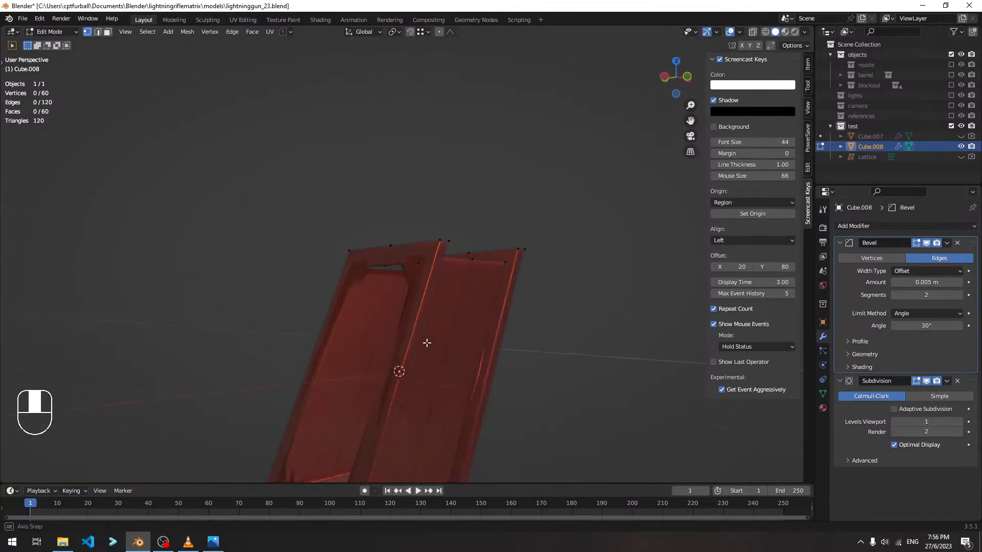
mouse_move(466, 318)
shift+middle_down()
mouse_move(475, 346)
mouse_move(464, 311)
shift+middle_up()
key(ctrl+r)
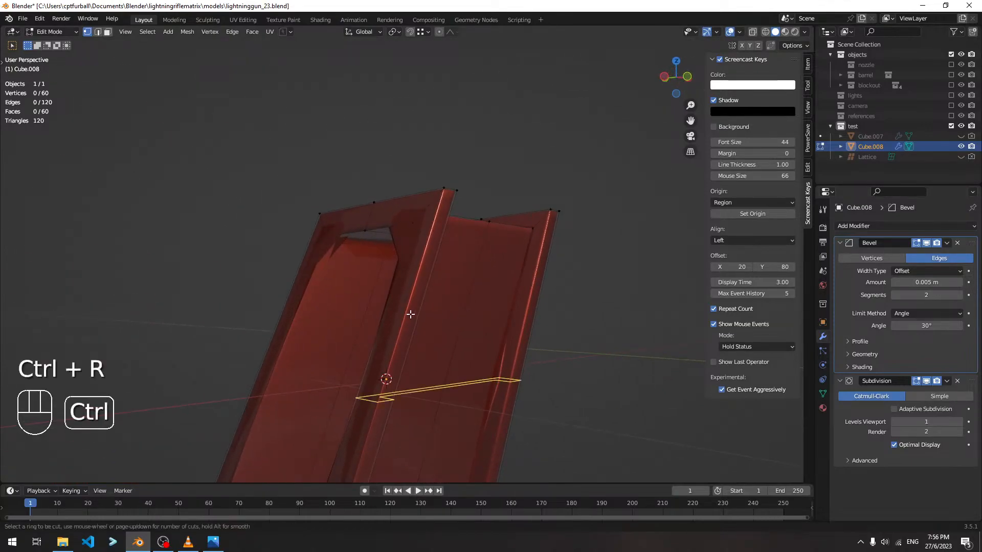
scroll(409, 313, up, 2)
scroll(411, 313, up, 2)
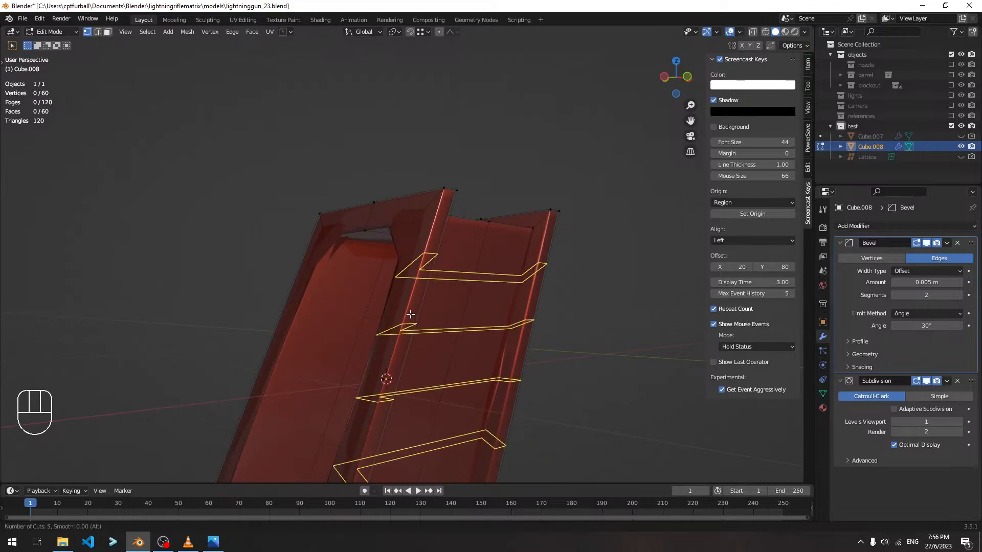
click(411, 314)
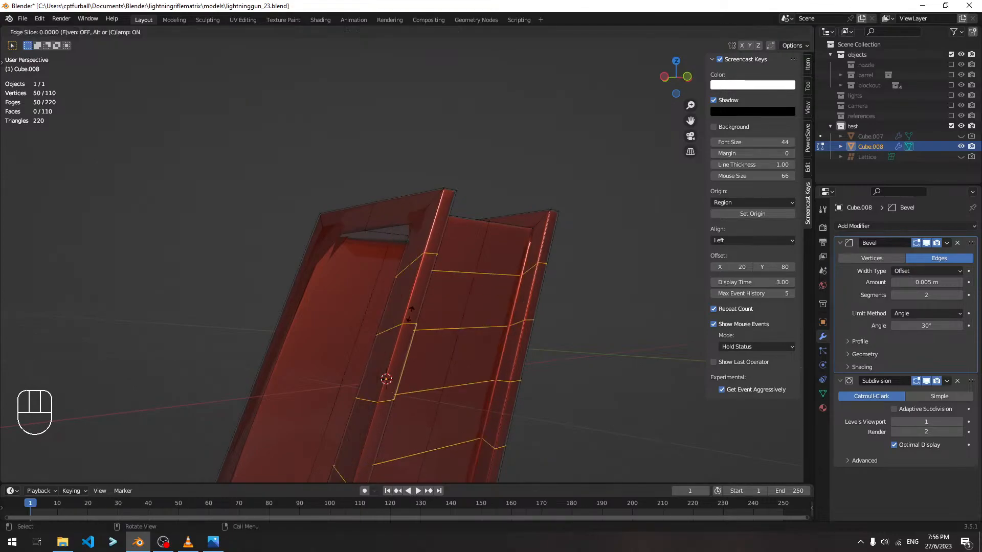
key(Escape)
Add two evenly spaced loop cuts across the rim's top section between the centre edge and the corner.
middle_drag(506, 299, 539, 326)
key(ctrl+r)
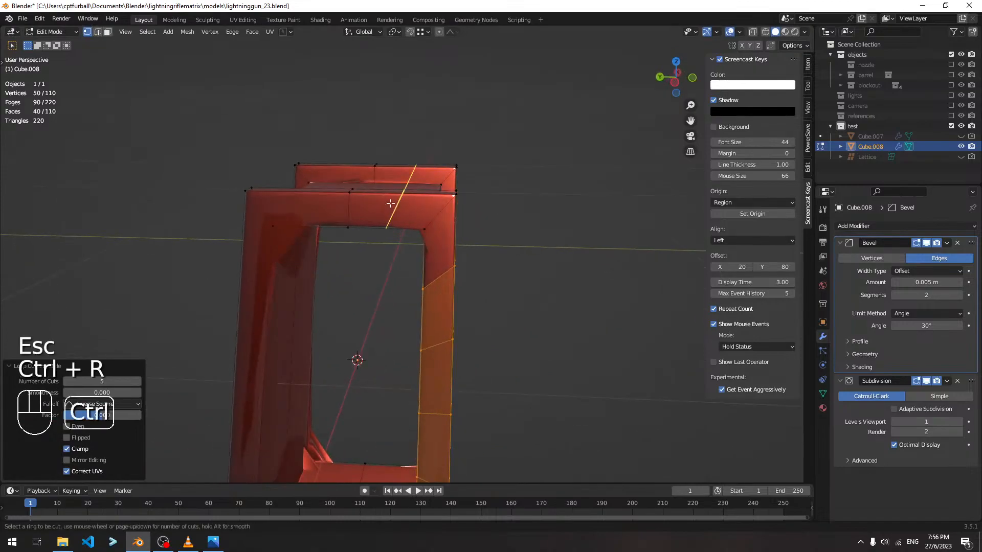
scroll(390, 203, up, 1)
click(390, 203)
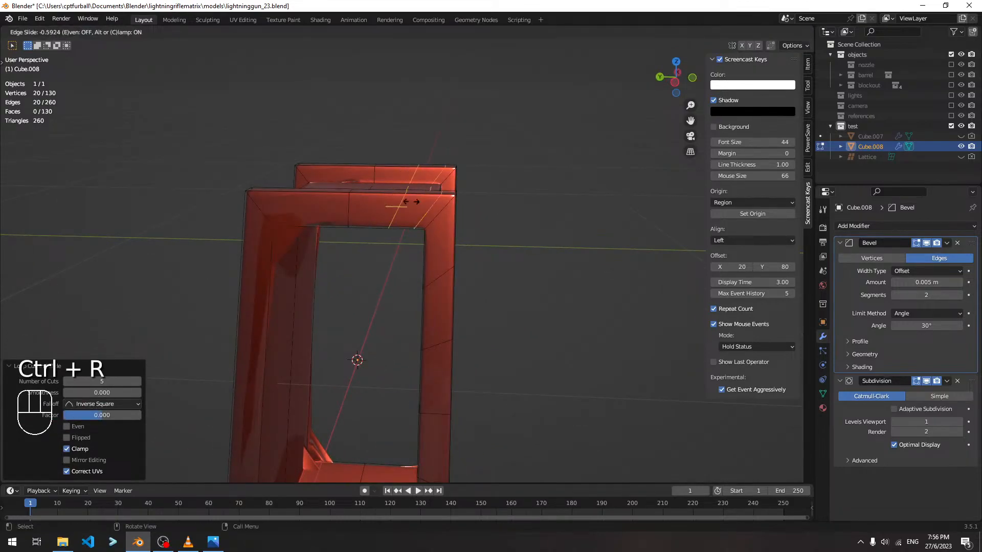
key(Escape)
Set the Bevel modifier's outer miter to Arc.
middle_drag(474, 222, 487, 285)
scroll(480, 289, up, 4)
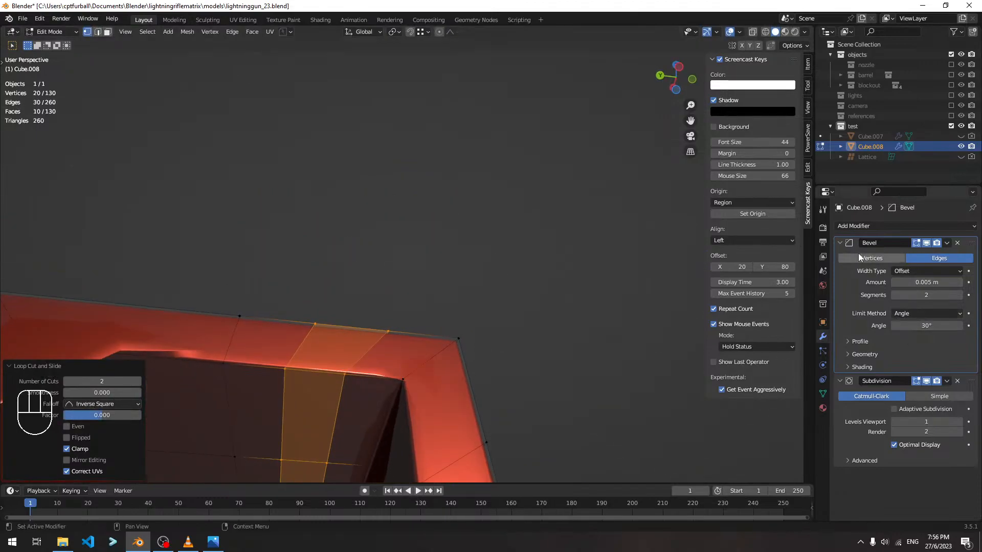
shift+middle_drag(505, 340, 497, 241)
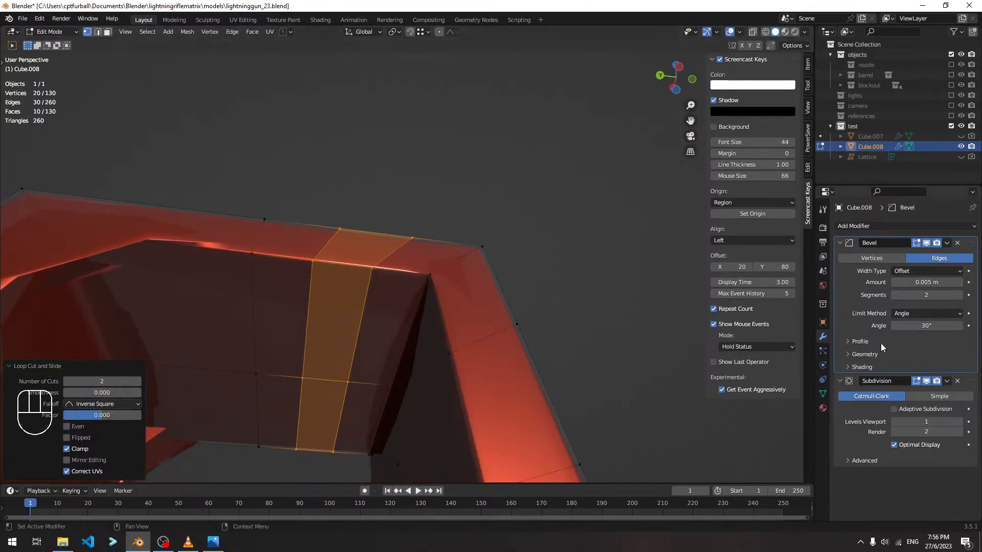
click(869, 354)
drag(919, 370, 909, 402)
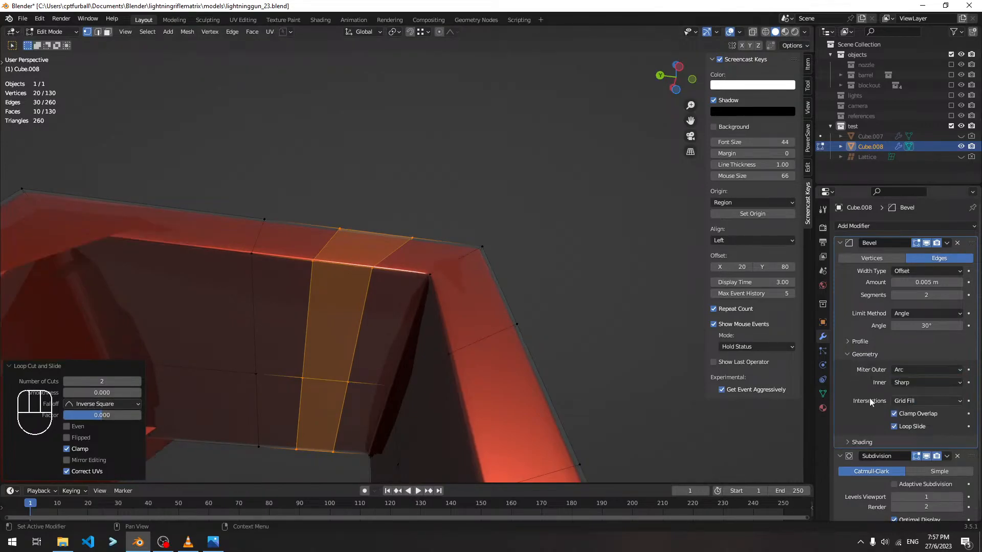
Return to Object Mode and apply Shade Smooth to the housing, checking the corner where rim and body meet.
key(Tab)
middle_drag(517, 274, 383, 338)
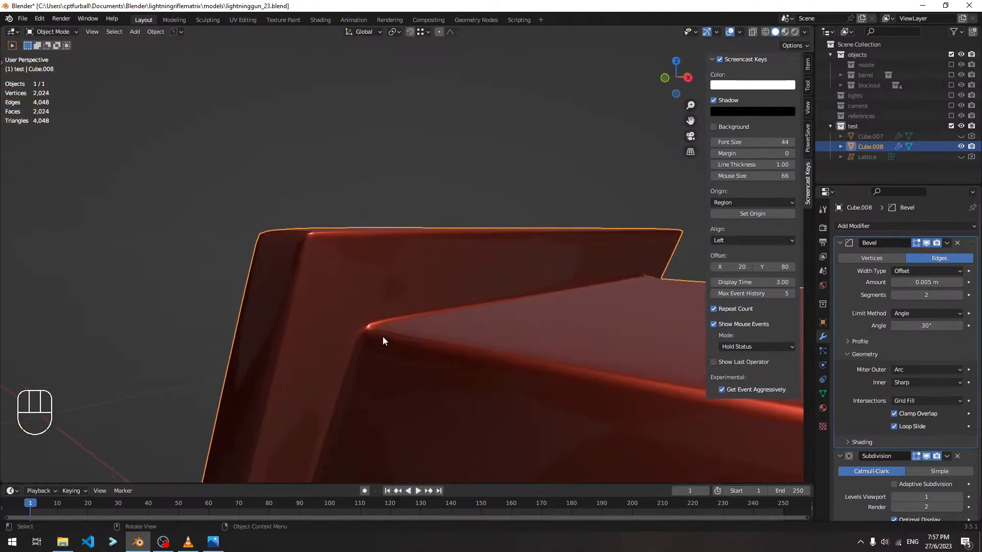
right_click(376, 337)
right_click(445, 283)
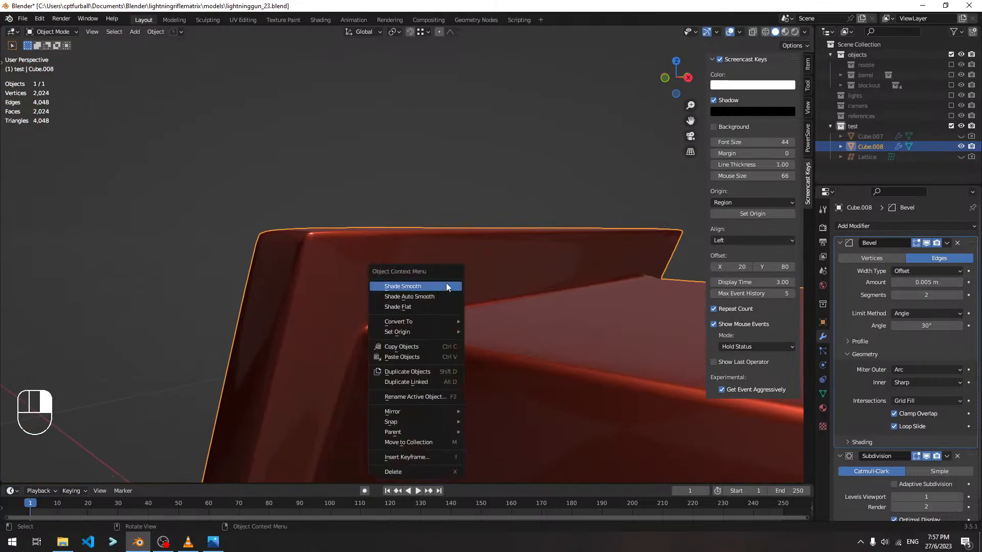
click(445, 283)
middle_drag(493, 298, 458, 275)
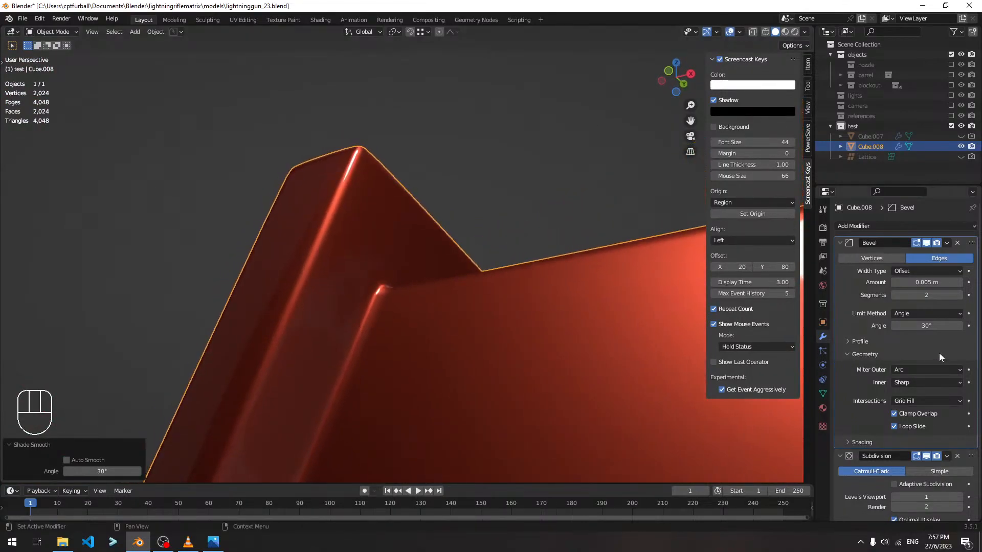
Raise the Subdivision modifier's viewport level to 2 and check the whole housing's shading.
click(852, 354)
click(960, 422)
middle_drag(572, 297, 282, 124)
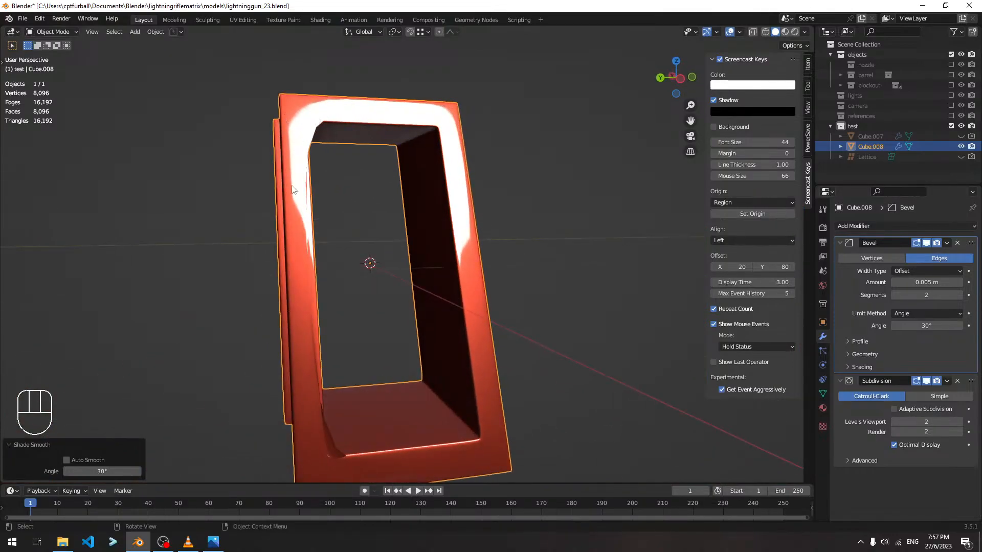
Add two evenly spaced loop cuts to each half of the rim's bottom section, on both sides of the centre edge.
key(Tab)
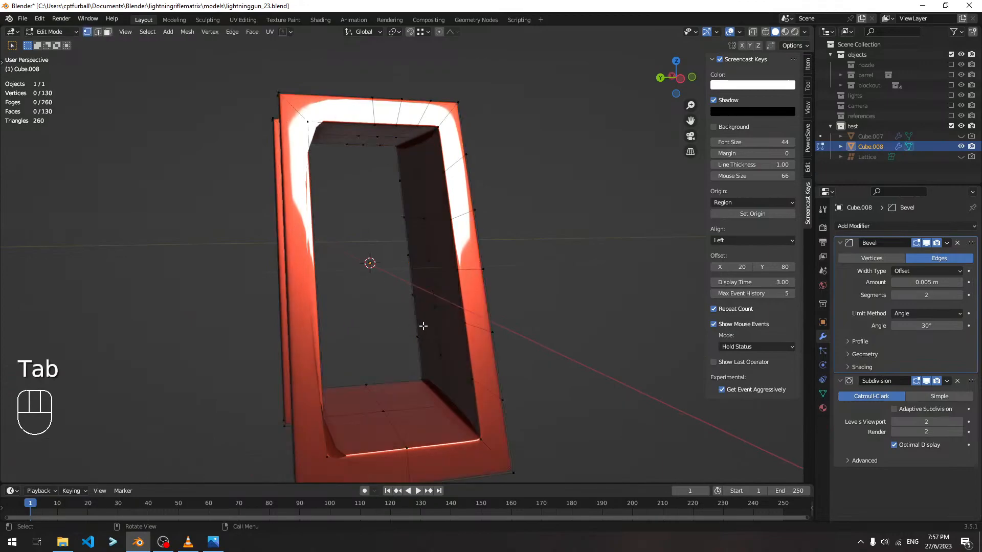
shift+middle_drag(404, 403, 398, 331)
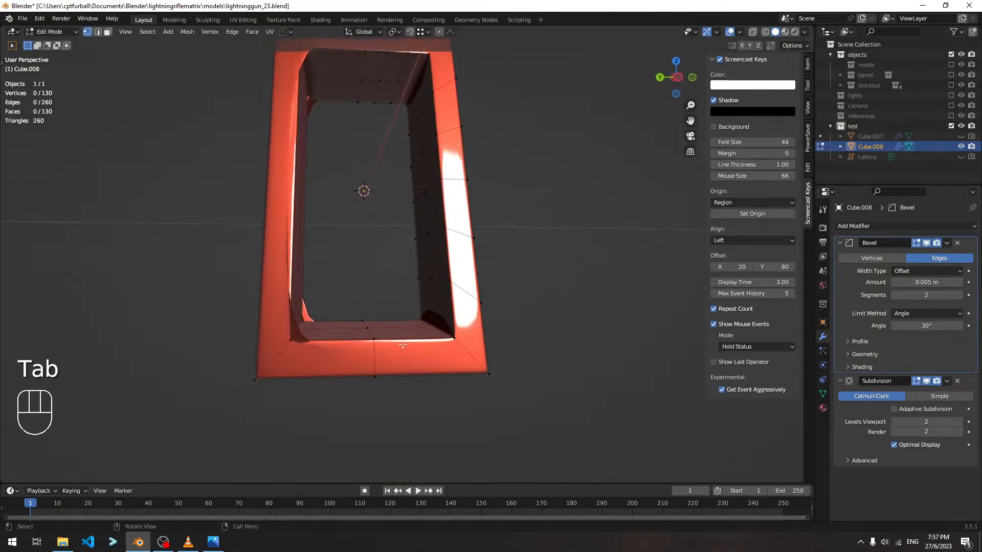
key(ctrl+r)
scroll(403, 338, up, 2)
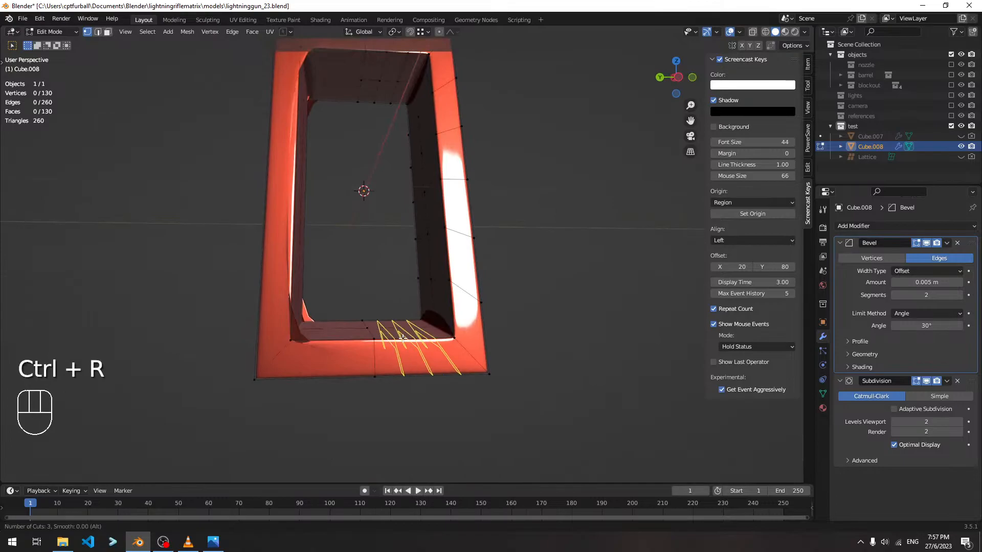
scroll(403, 338, down, 1)
click(402, 338)
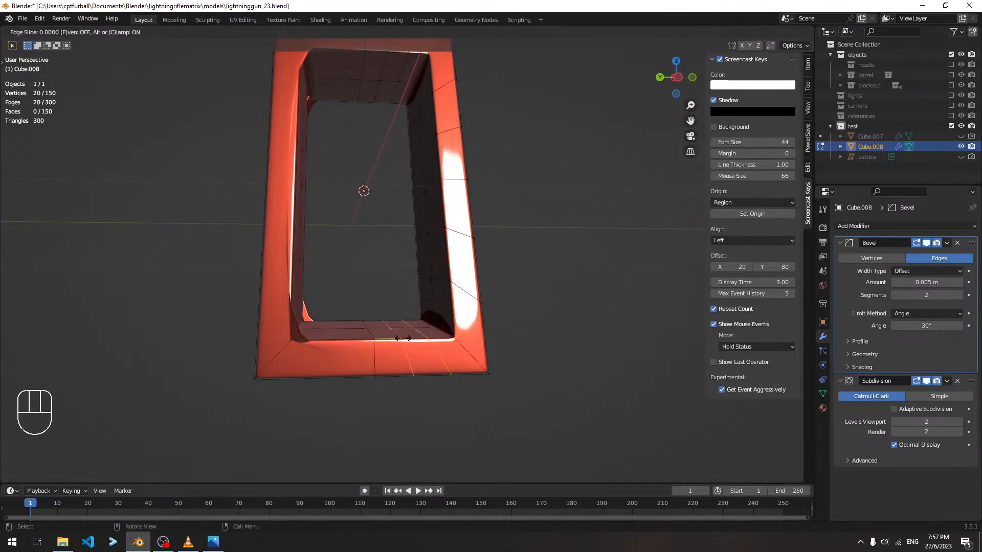
key(Escape)
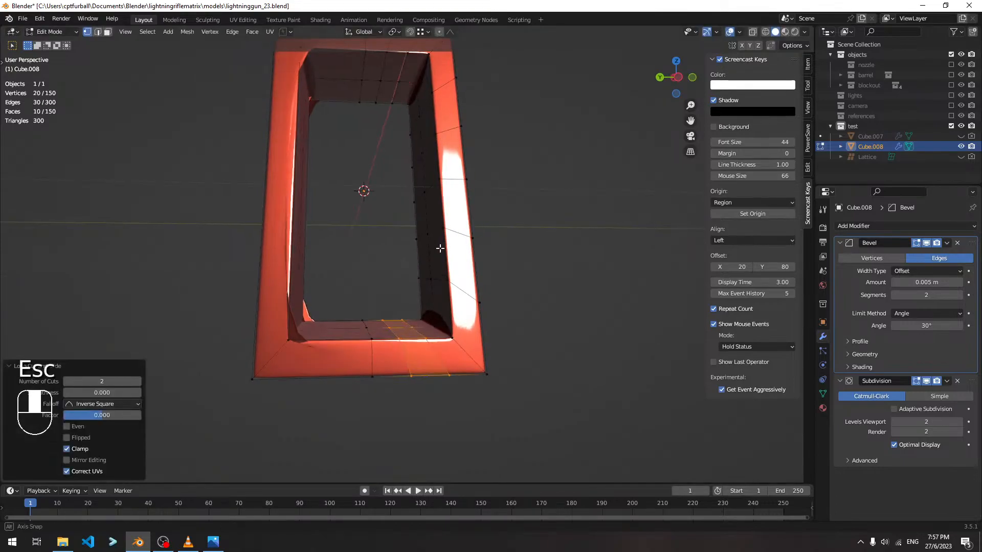
key(ctrl+r)
click(337, 340)
key(Escape)
Add five evenly spaced loop cuts along the rim's remaining undivided long side.
key(ctrl+r)
scroll(289, 237, up, 4)
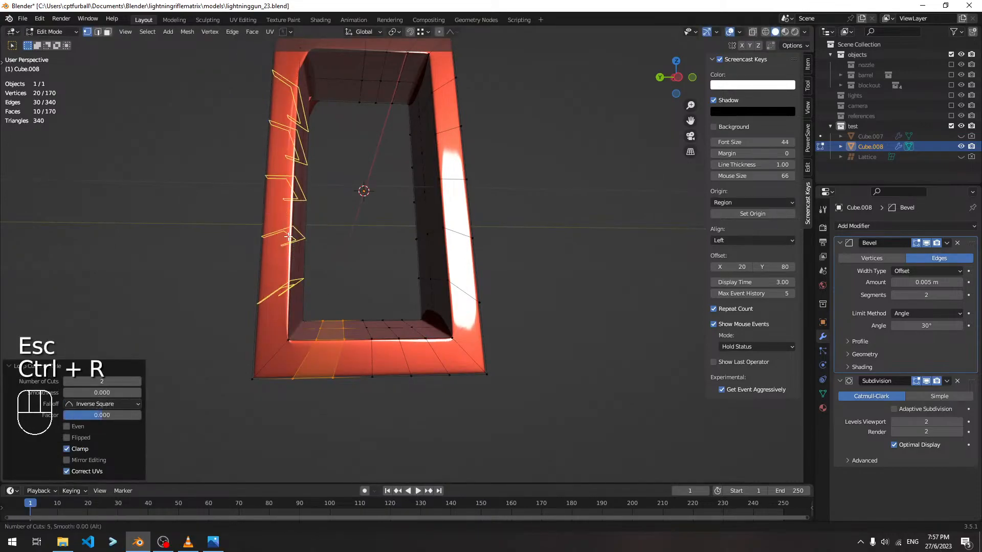
click(288, 236)
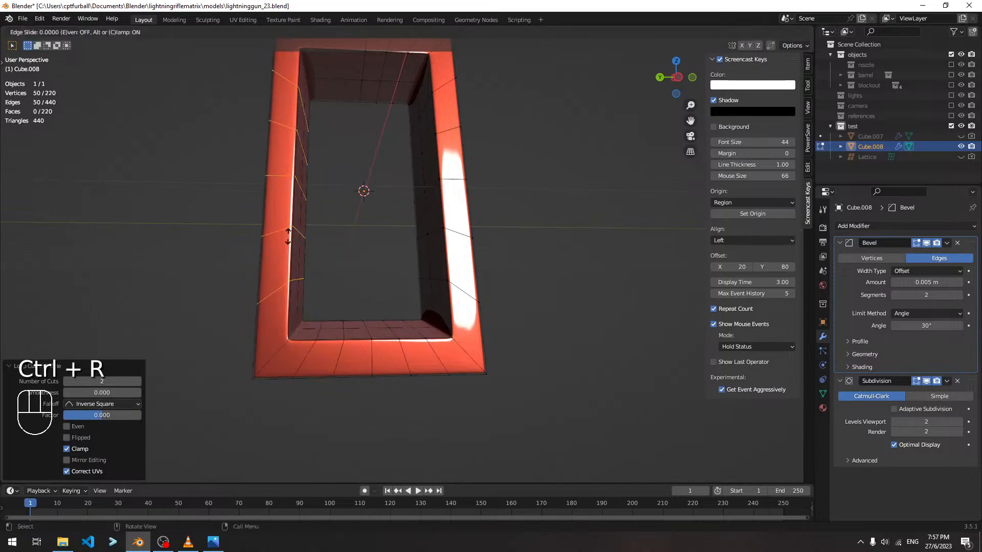
key(Escape)
Add two evenly spaced loop cuts to the undivided half of the rim's top section.
middle_drag(389, 179, 520, 206)
key(ctrl+r)
scroll(346, 192, up, 1)
click(346, 191)
key(Escape)
Examine the housing's shading from several angles, comparing the smoothed result in Object Mode with the mesh in Edit Mode.
key(Tab)
key(Tab)
middle_drag(397, 228, 487, 192)
scroll(486, 201, down, 4)
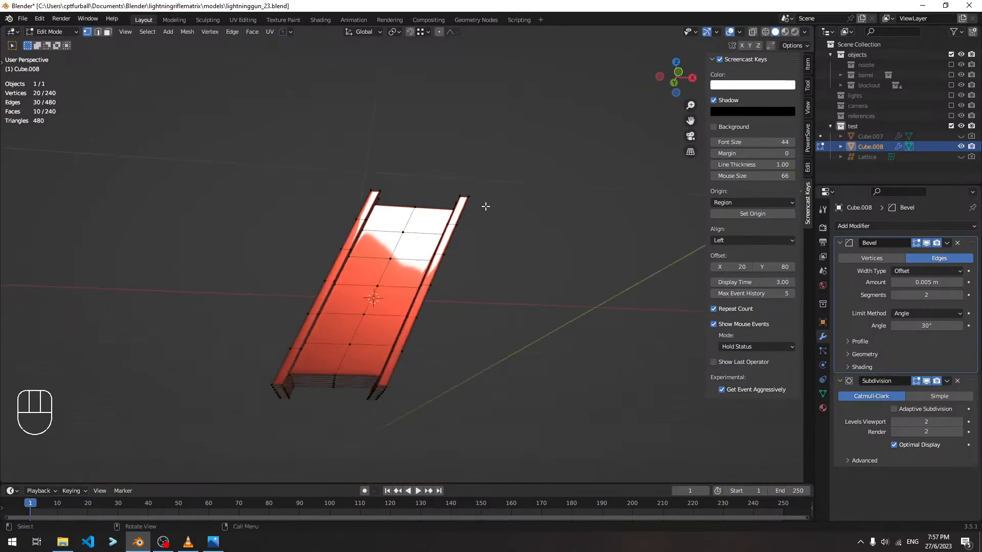
key(Tab)
scroll(460, 257, up, 3)
key(Tab)
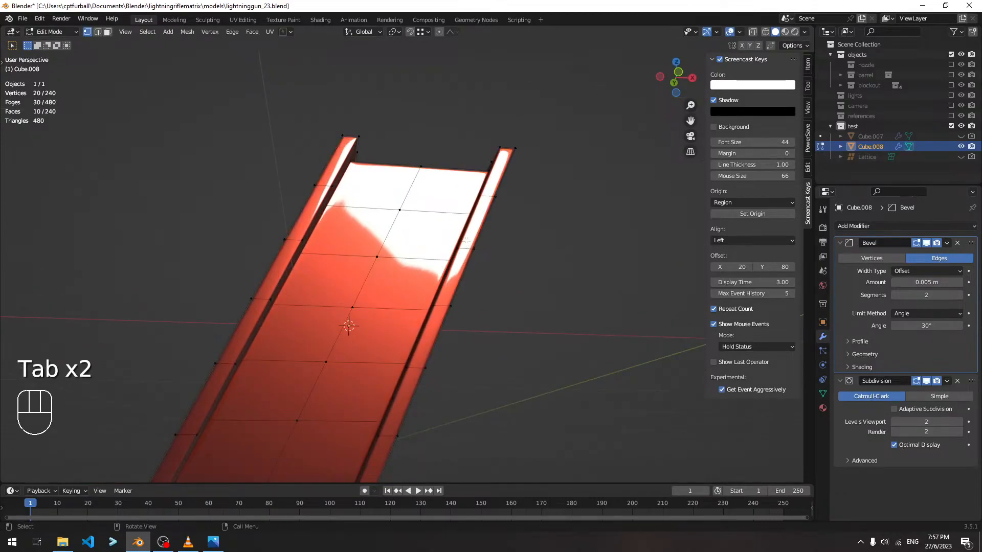
scroll(463, 261, down, 4)
middle_drag(464, 261, 439, 292)
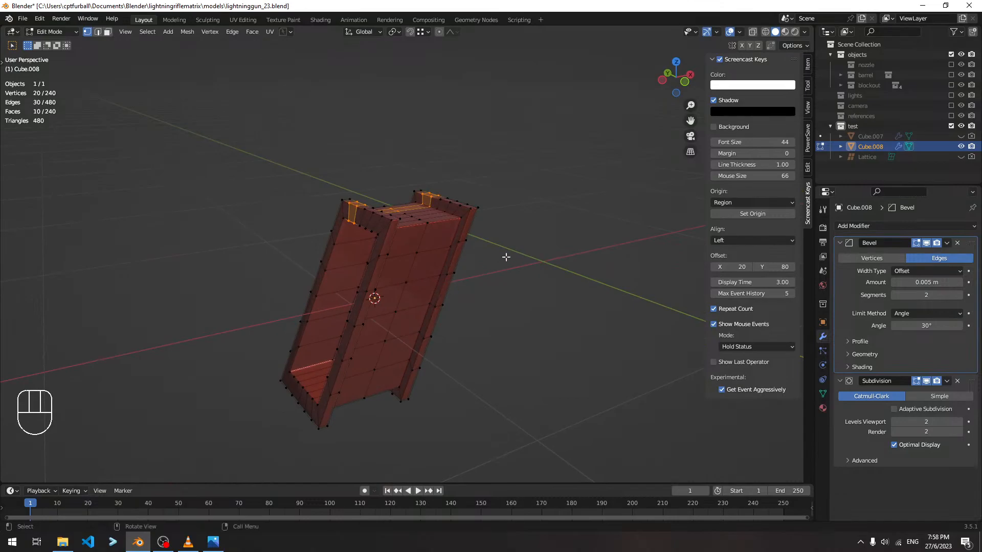
key(Tab)
middle_drag(513, 259, 422, 225)
scroll(422, 226, up, 2)
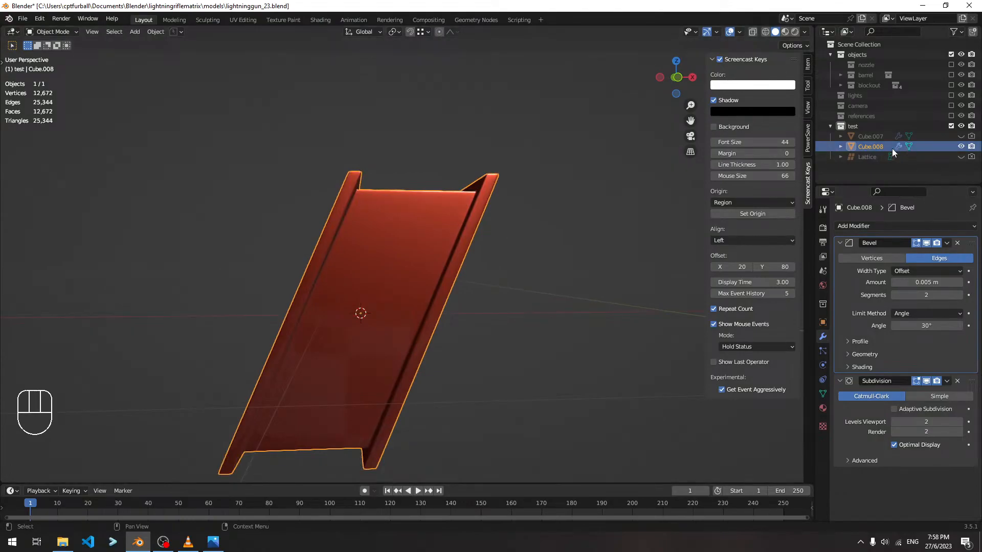
Delete the test object Cube.008 and re-enable Cube.007 in the viewport and render.
right_click(876, 146)
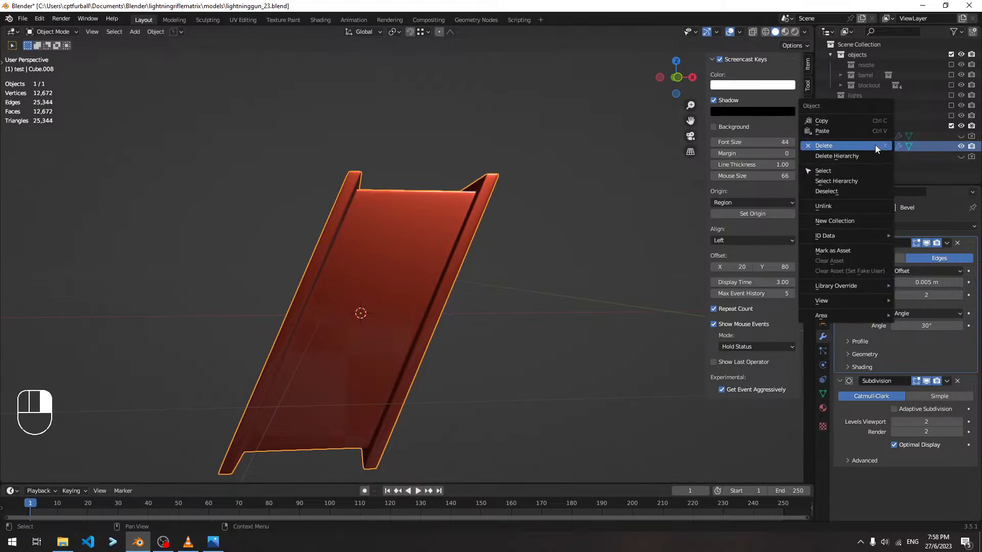
click(861, 146)
drag(961, 137, 971, 137)
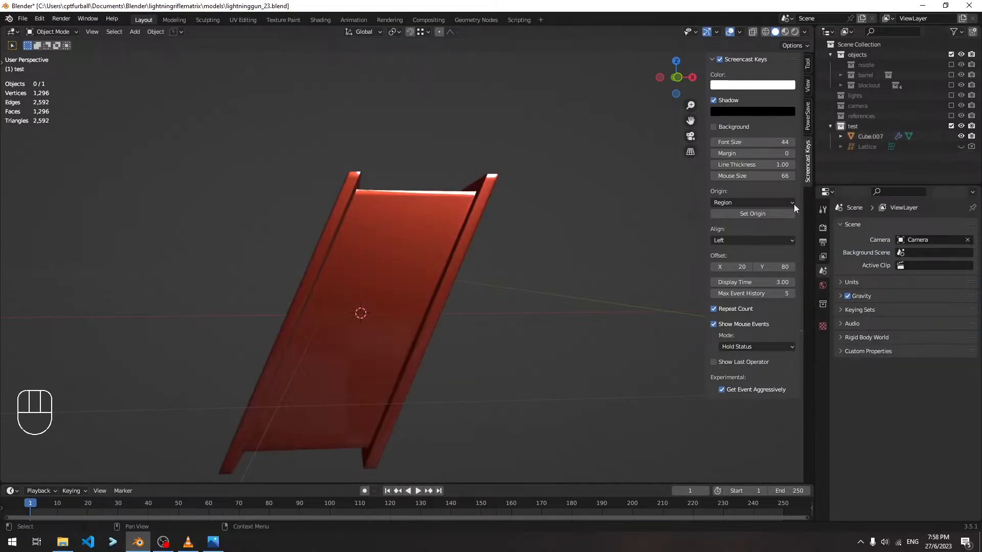
Add seven evenly spaced loop cuts along the long side of the Cube.007 housing.
scroll(572, 185, up, 1)
middle_drag(564, 184, 594, 182)
click(513, 216)
key(Tab)
middle_drag(334, 257, 410, 215)
middle_drag(536, 178, 409, 190)
scroll(401, 235, down, 2)
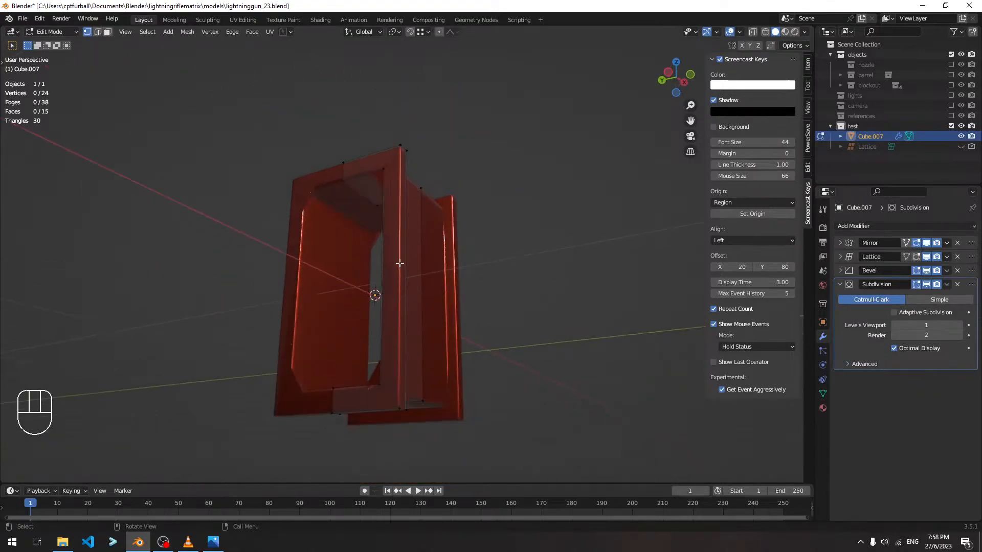
key(ctrl+r)
scroll(399, 263, up, 4)
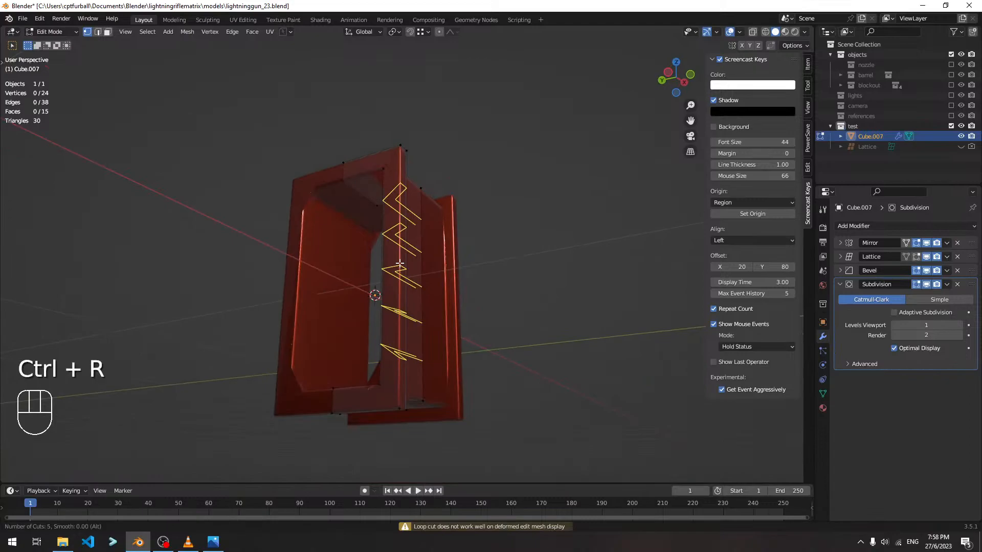
scroll(399, 263, up, 1)
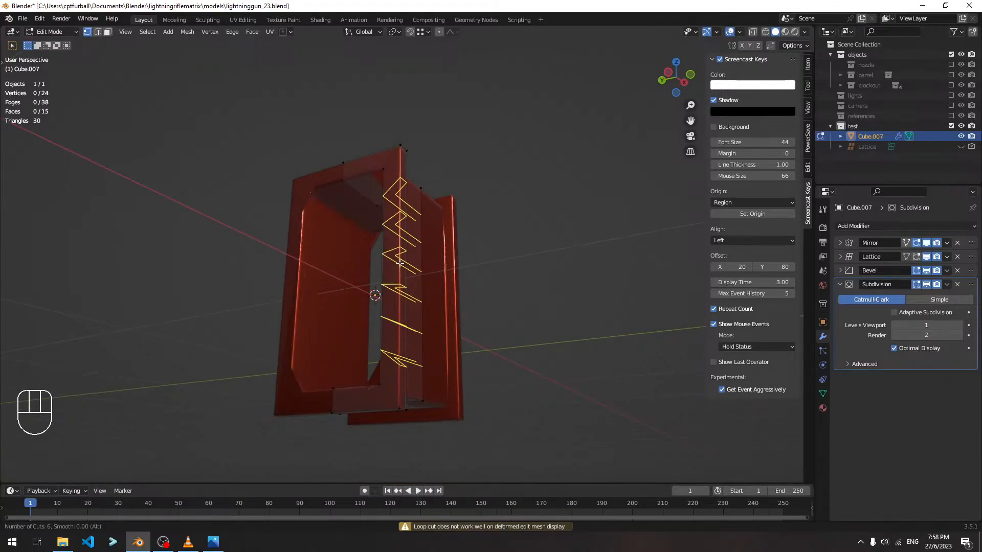
scroll(399, 263, up, 1)
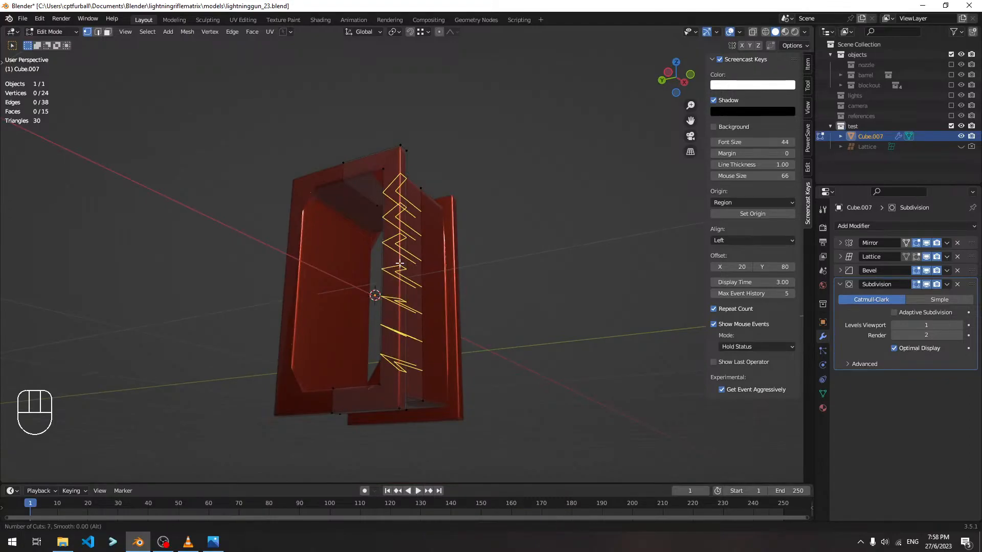
click(399, 263)
key(Escape)
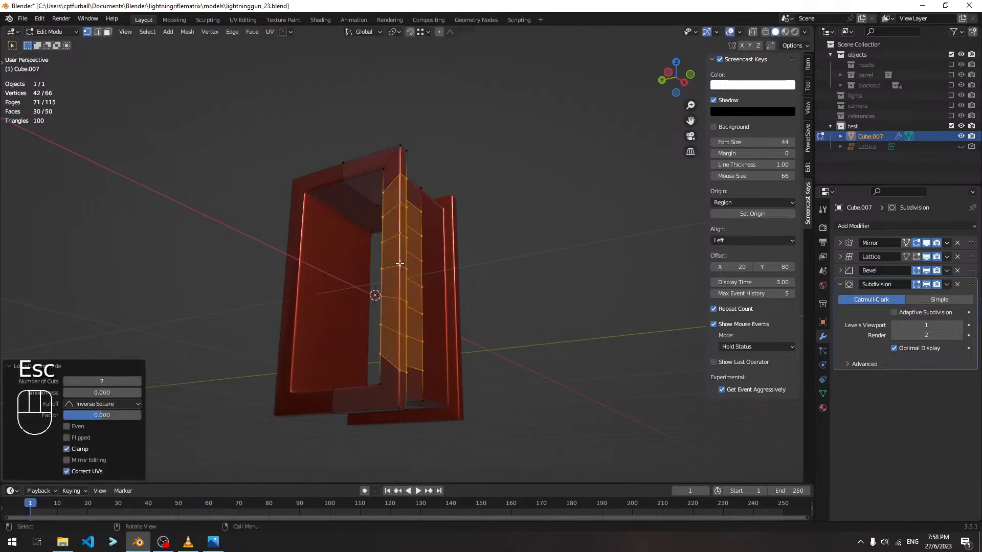
Add two evenly spaced loop cuts to both the top and bottom sections of the Cube.007 housing.
key(ctrl+r)
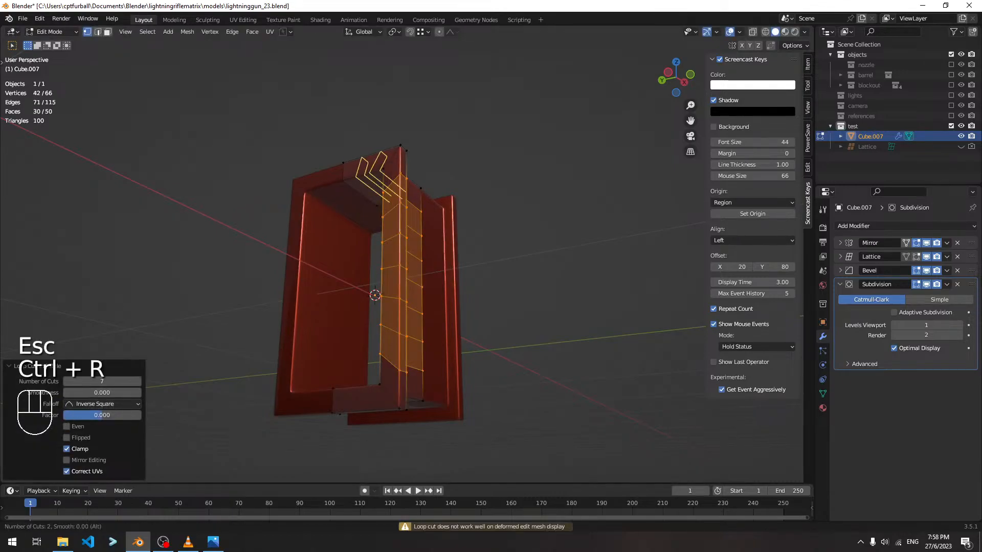
key(Escape)
key(ctrl+r)
click(350, 397)
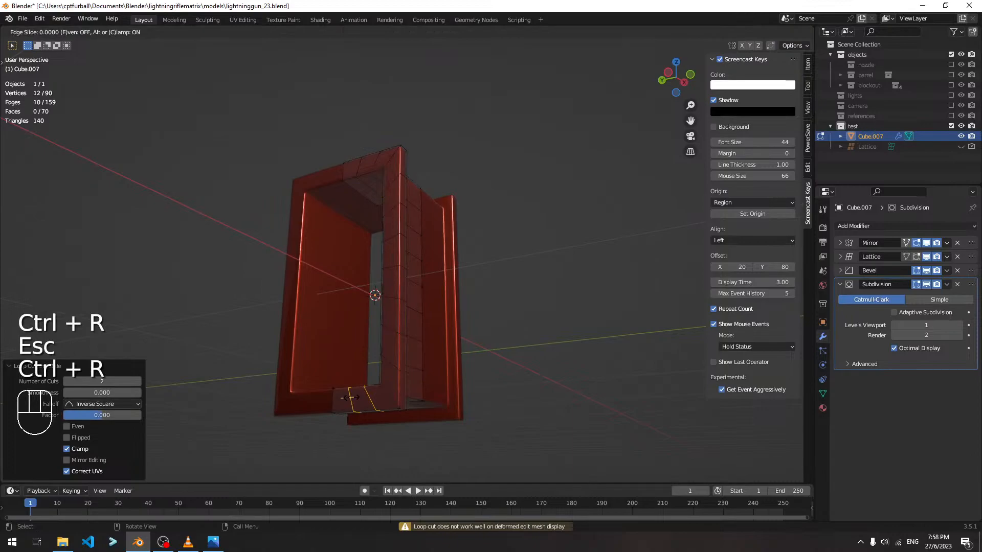
key(Escape)
Return to Object Mode, raise the Subdivision modifier's viewport level to 2 and check the corner where rim and body meet.
key(Tab)
middle_drag(595, 198, 432, 215)
scroll(353, 181, up, 4)
scroll(434, 216, up, 1)
click(959, 325)
shift+middle_drag(516, 217, 595, 256)
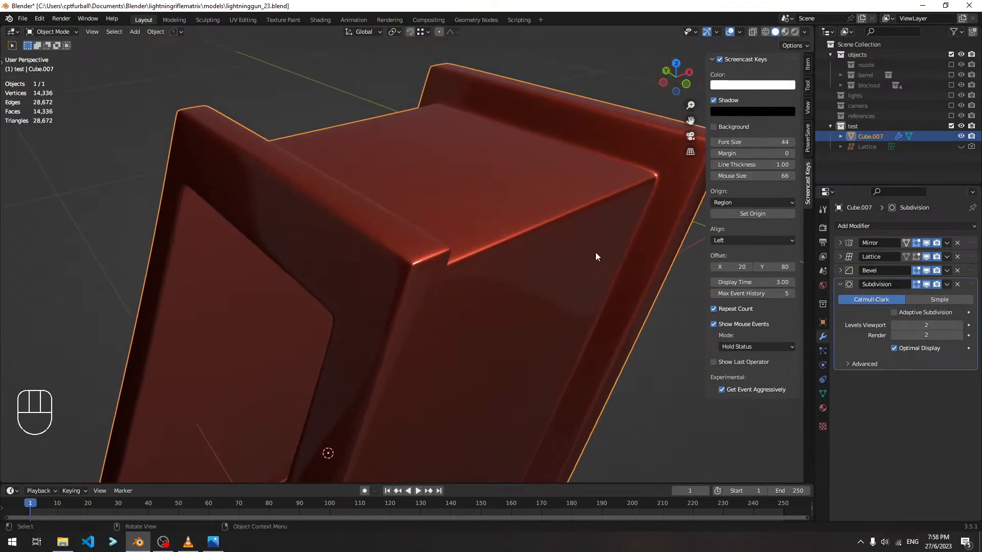
Examine the rim corner's topology in wireframe display, return to solid shading and view the whole housing in Edit Mode.
click(765, 32)
mouse_move(521, 197)
middle_down()
mouse_move(514, 201)
mouse_move(578, 171)
mouse_move(572, 161)
mouse_move(544, 166)
middle_up()
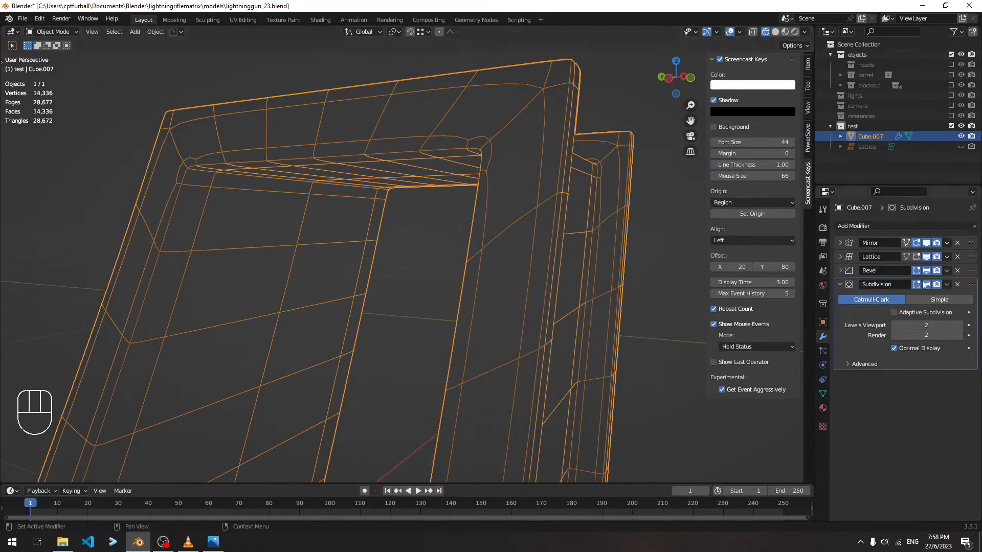
click(914, 256)
click(772, 32)
mouse_move(648, 211)
middle_down()
mouse_move(588, 238)
mouse_move(545, 211)
middle_up()
key(Tab)
shift+middle_drag(361, 258, 450, 212)
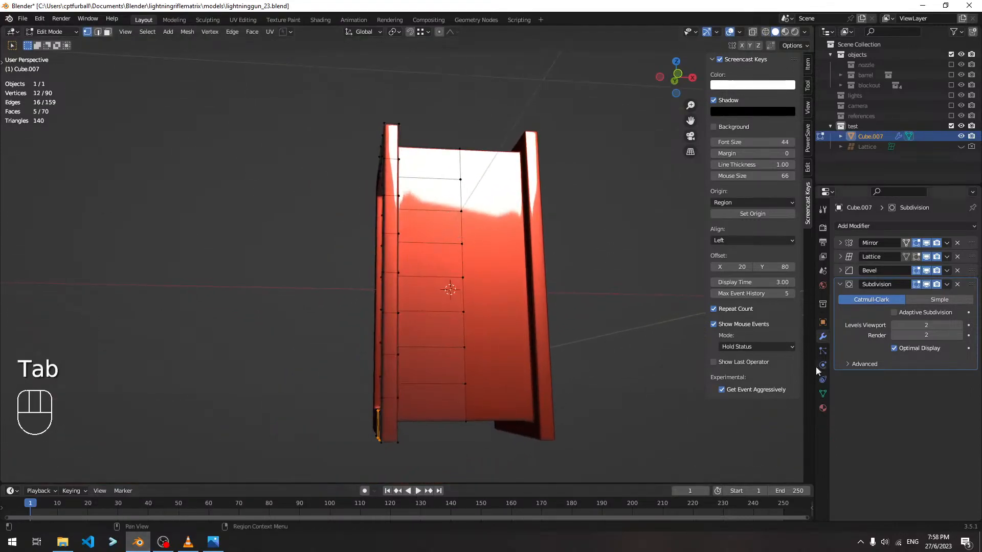
Check the gun's reference photo in the image viewer, and compare the housing's shape in Blender between Object Mode and Edit Mode.
click(213, 541)
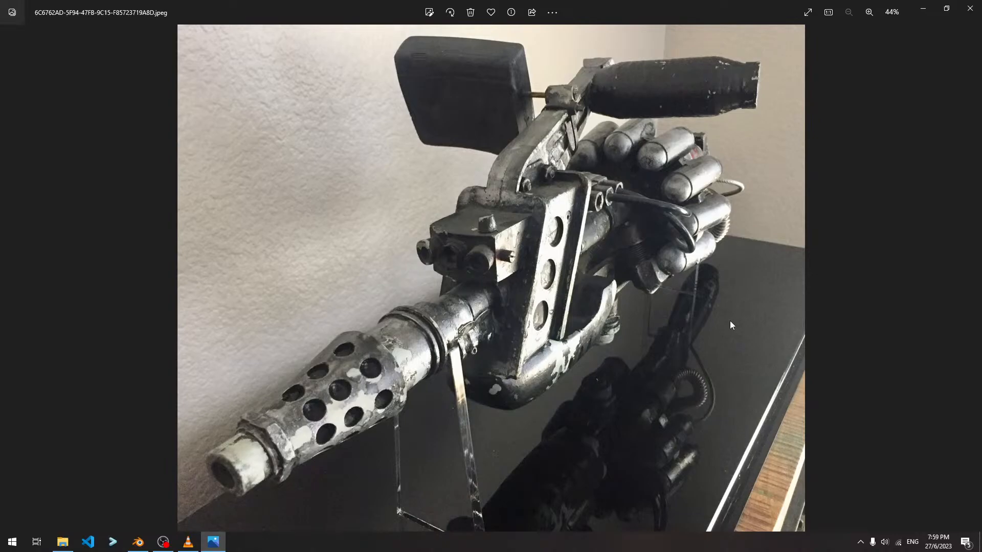
click(922, 10)
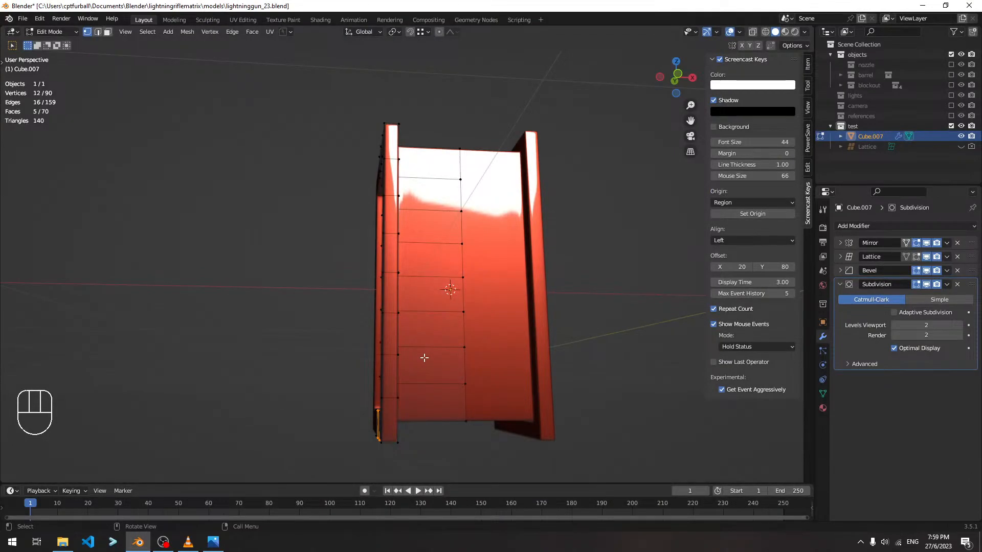
key(Tab)
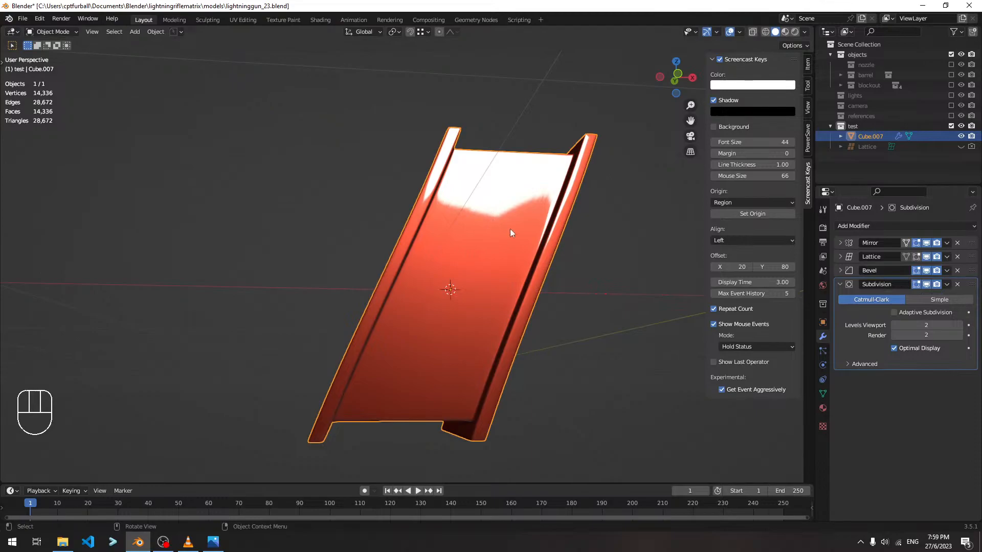
click(841, 284)
key(Tab)
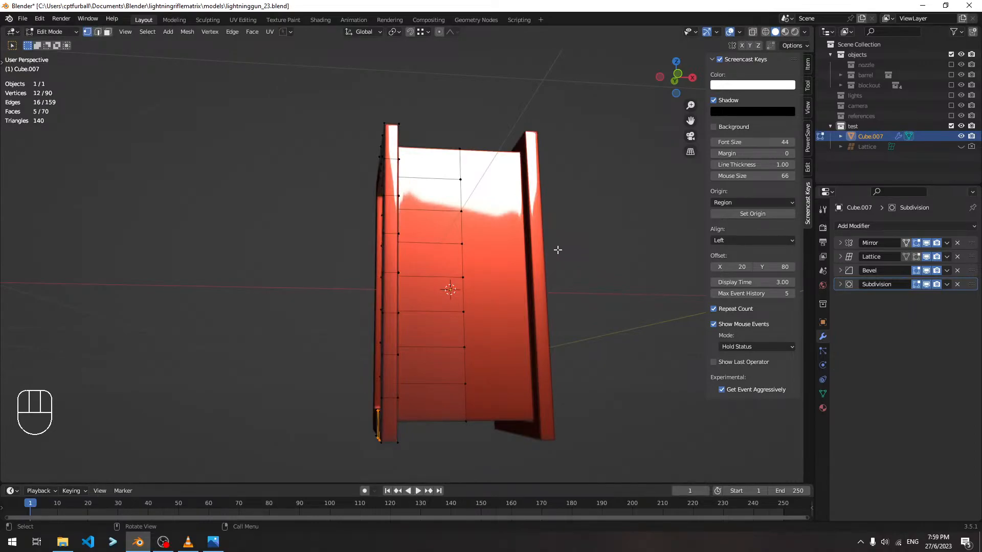
key(Tab)
key(Tab)
key(ctrl+r)
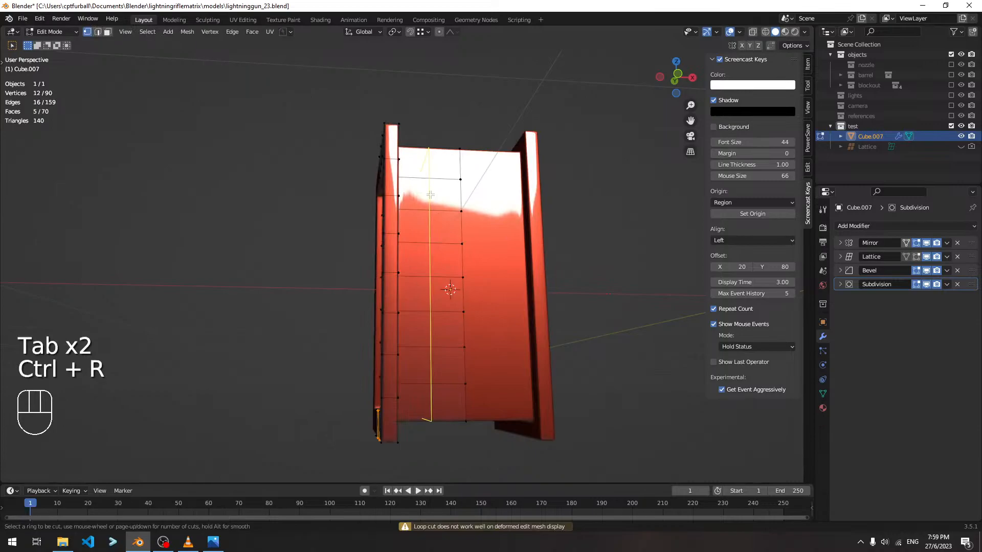
scroll(431, 194, up, 1)
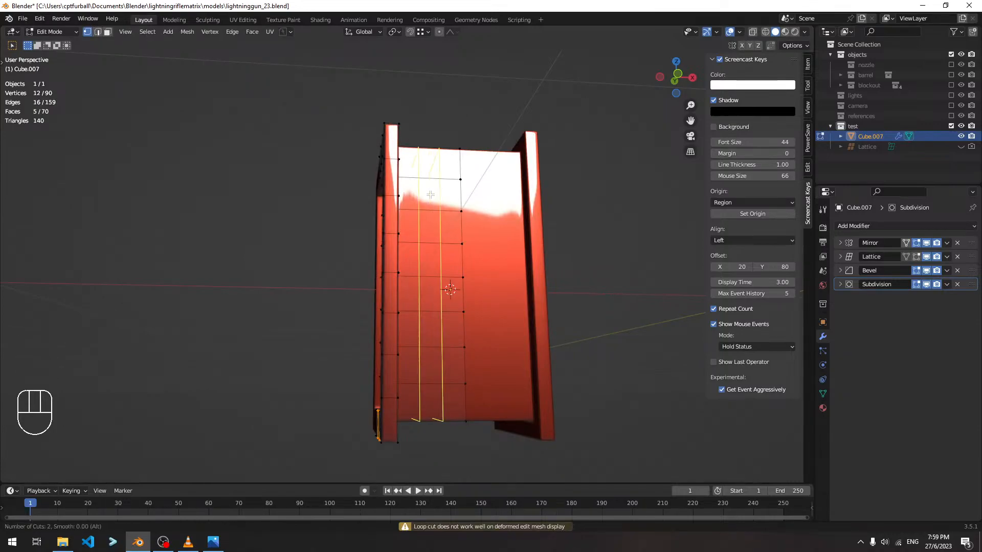
key(Escape)
In front view, select four separate faces in the editable half of the front panel to try a spacing pattern.
key(KP_1)
click(435, 234)
key(3)
shift+click(435, 221)
shift+click(438, 250)
shift+click(433, 306)
shift+click(432, 368)
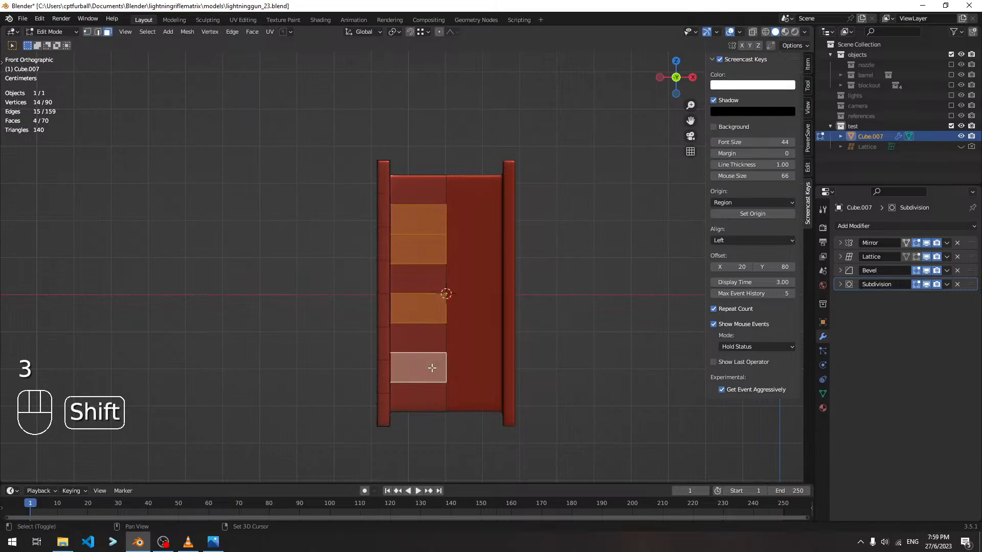
Extend the selection to the six middle faces of the panel's editable half and clear it.
shift+click(425, 299)
shift+click(425, 299)
shift+click(430, 335)
shift+click(424, 285)
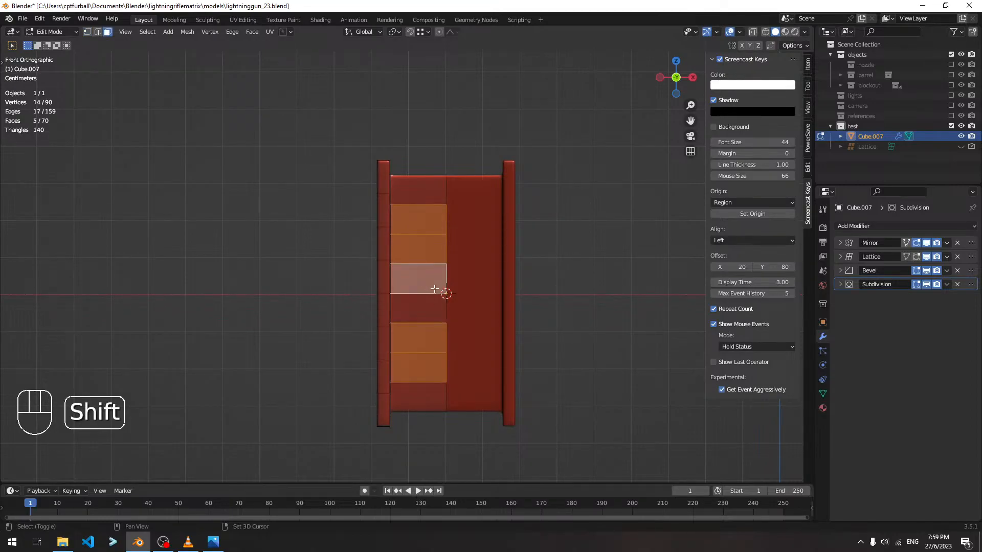
shift+click(436, 302)
key(Escape)
key(Escape)
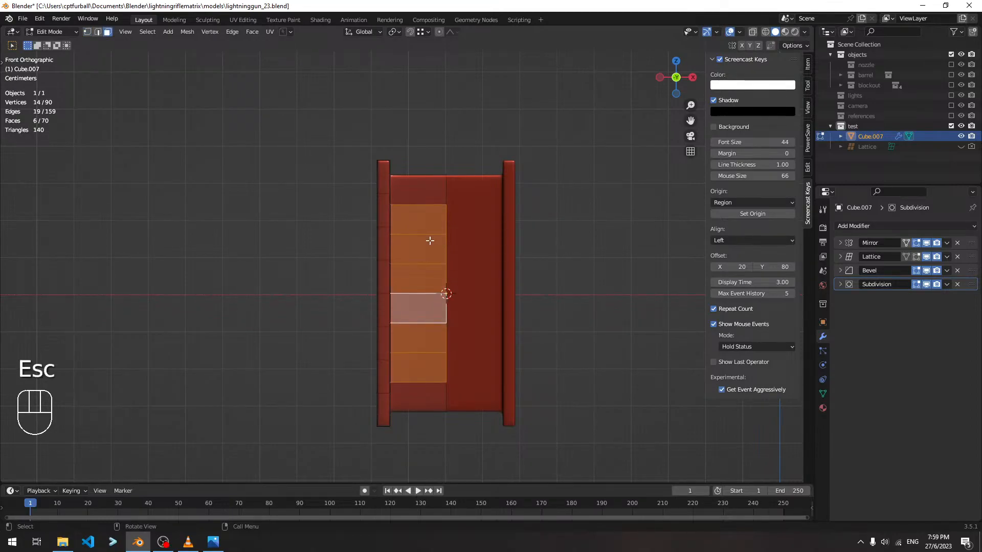
key(Escape)
click(531, 247)
Add a centred horizontal loop cut through each of the six middle rows of the front panel, without sliding.
key(ctrl+r)
click(381, 221)
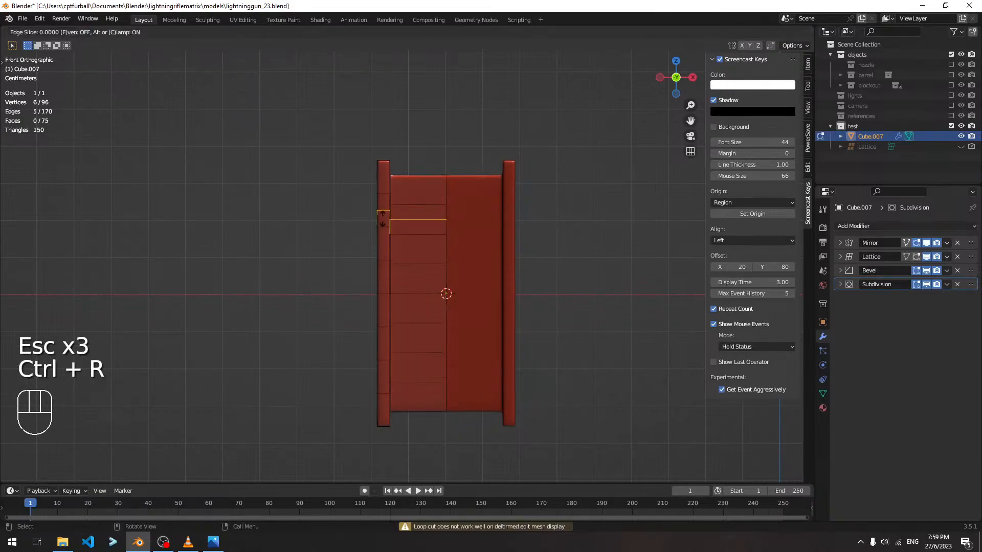
key(Escape)
key(ctrl+r)
click(381, 251)
key(Escape)
key(ctrl+r)
click(381, 279)
key(Escape)
key(ctrl+r)
click(386, 337)
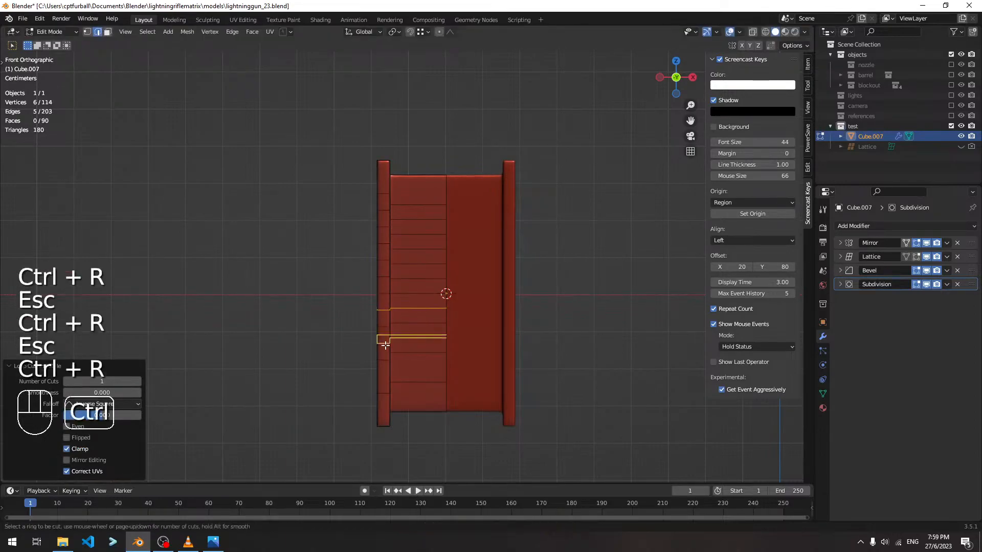
key(Escape)
key(ctrl+r)
click(390, 367)
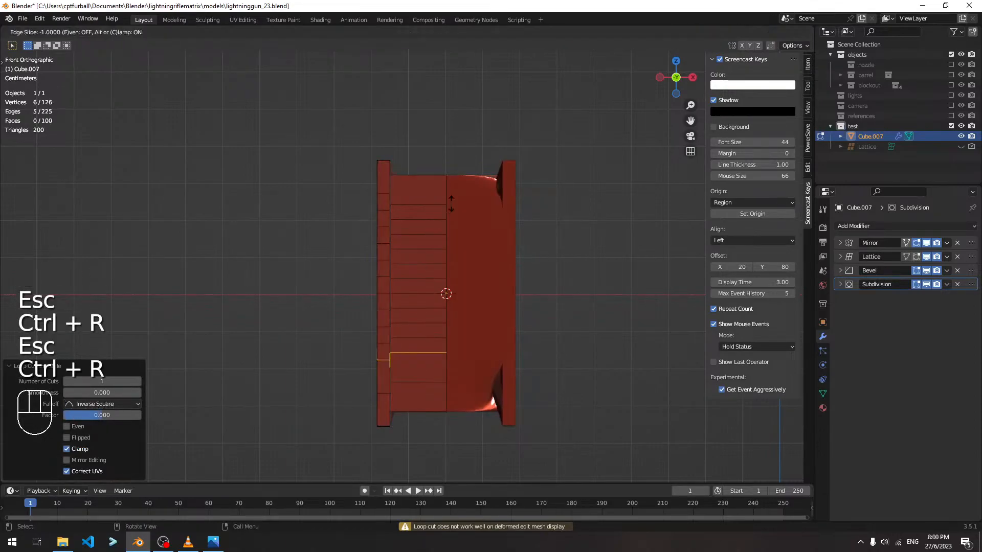
key(Escape)
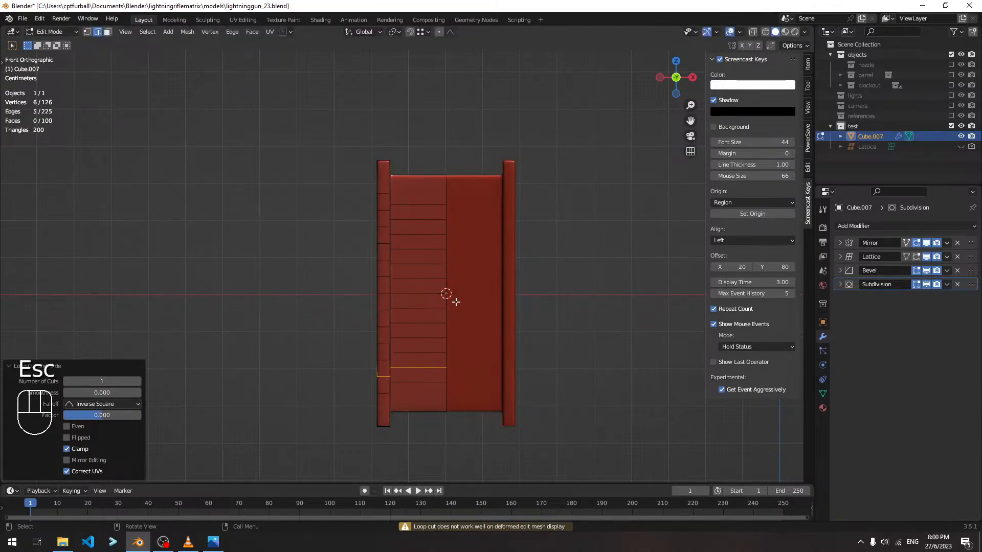
Select three groups of three adjacent panel faces separated by single rows, starting from the second row.
key(3)
click(427, 211)
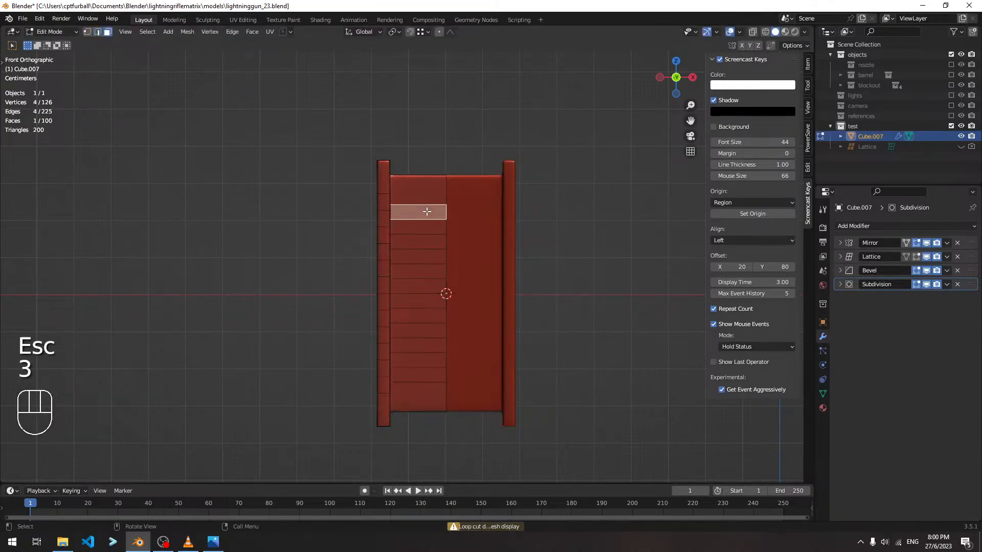
shift+click(427, 227)
shift+click(433, 241)
shift+click(432, 271)
shift+click(430, 286)
shift+click(427, 302)
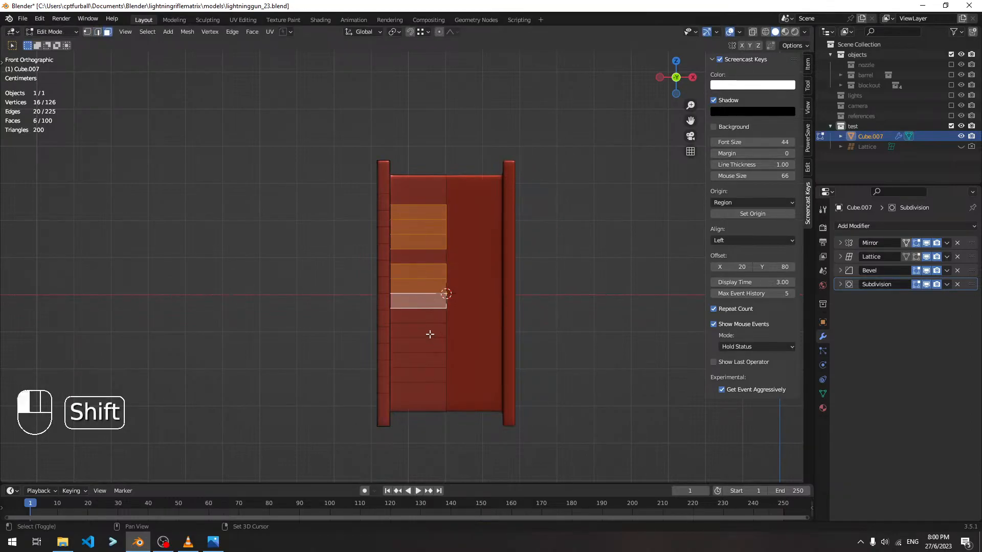
shift+click(431, 331)
shift+click(431, 345)
shift+click(431, 360)
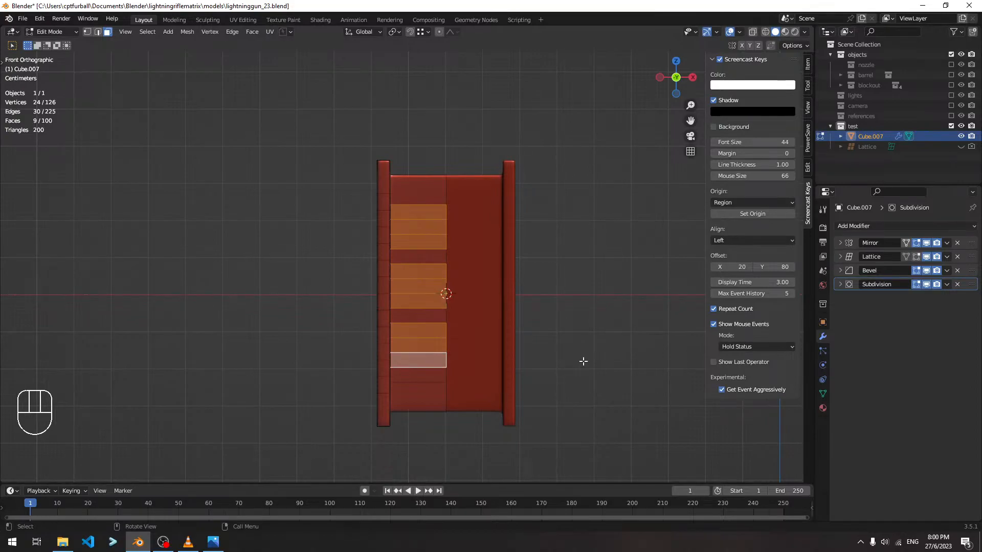
Reselect the three groups of three panel faces one row lower, starting from the third row, and inspect their spacing.
click(433, 212)
shift+click(437, 243)
shift+click(432, 256)
shift+click(431, 286)
shift+click(429, 300)
shift+click(428, 313)
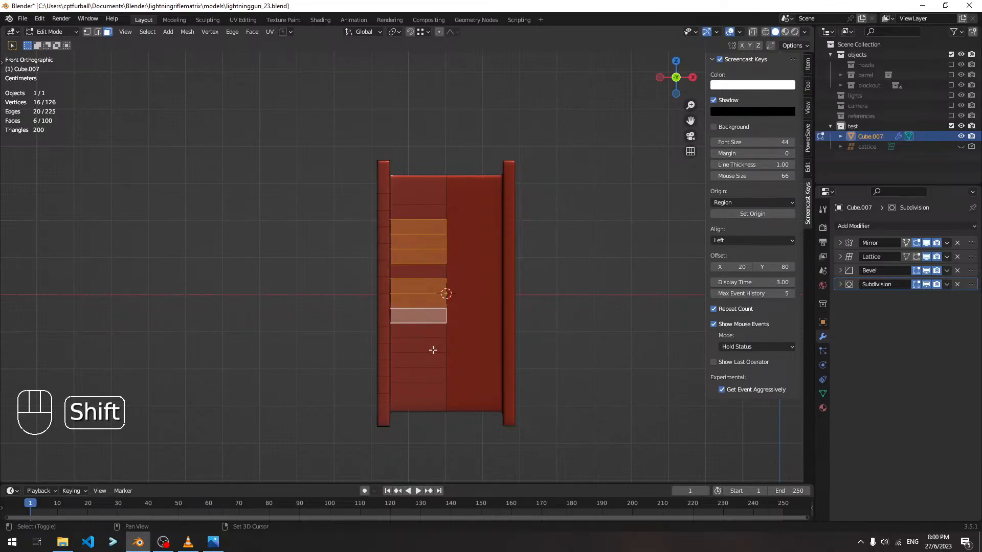
shift+click(432, 348)
shift+click(432, 375)
shift+click(432, 379)
shift+click(428, 361)
shift+click(429, 375)
mouse_move(484, 305)
middle_down()
mouse_move(473, 266)
mouse_move(501, 286)
mouse_move(522, 285)
mouse_move(519, 306)
mouse_move(457, 306)
mouse_move(508, 305)
mouse_move(509, 267)
mouse_move(493, 255)
mouse_move(481, 306)
mouse_move(544, 295)
mouse_move(460, 297)
mouse_move(471, 300)
middle_up()
key(Escape)
key(Escape)
key(grave)
key(Escape)
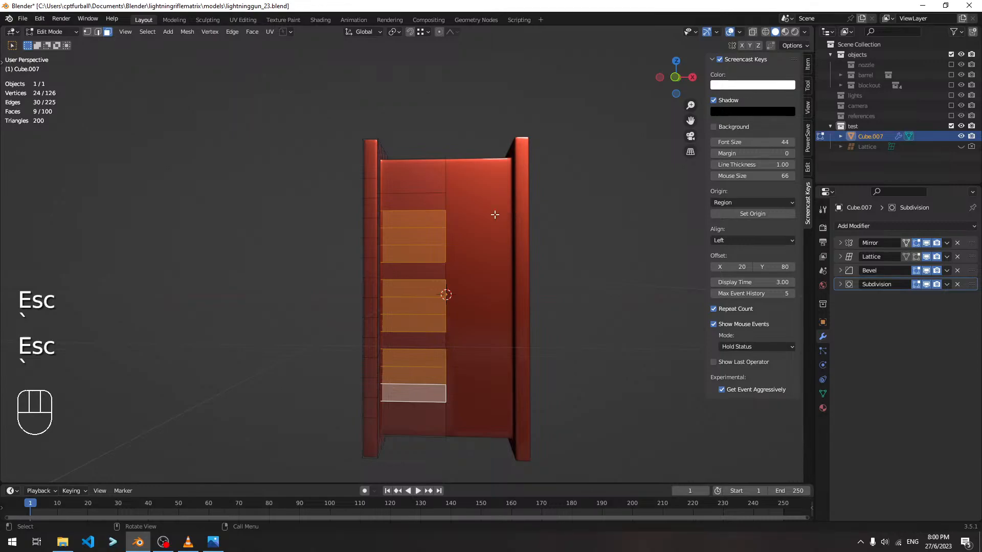
Select all the horizontal edge loops across the front panel and dissolve those edges.
click(434, 199)
middle_drag(541, 219, 474, 207)
key(2)
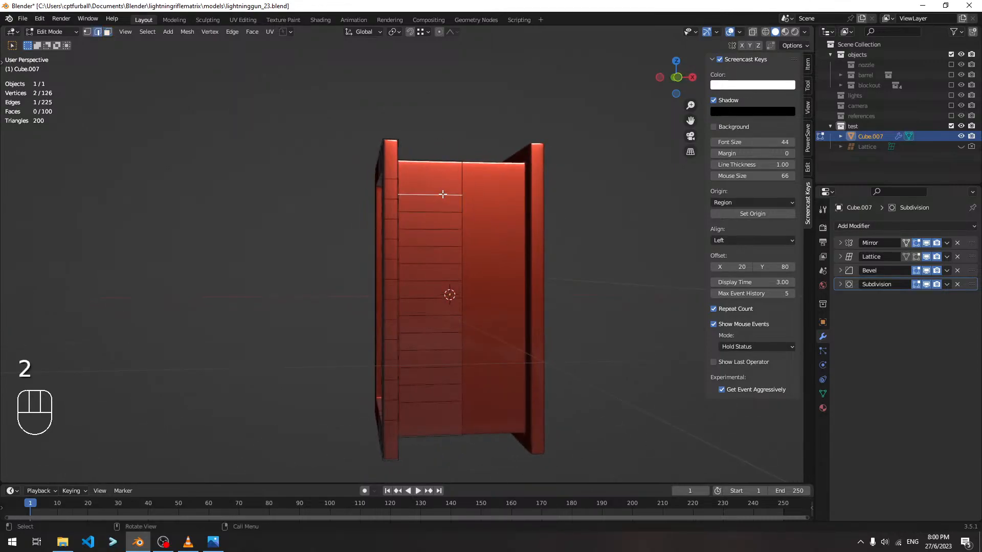
alt+shift+click(443, 194)
alt+shift+click(442, 211)
alt+shift+click(434, 239)
alt+shift+click(434, 229)
alt+shift+click(432, 264)
alt+shift+click(430, 281)
alt+shift+click(432, 300)
alt+shift+click(433, 317)
alt+shift+click(432, 332)
alt+shift+click(430, 350)
alt+shift+click(433, 367)
alt+shift+click(432, 385)
alt+shift+click(433, 402)
key(x)
click(406, 347)
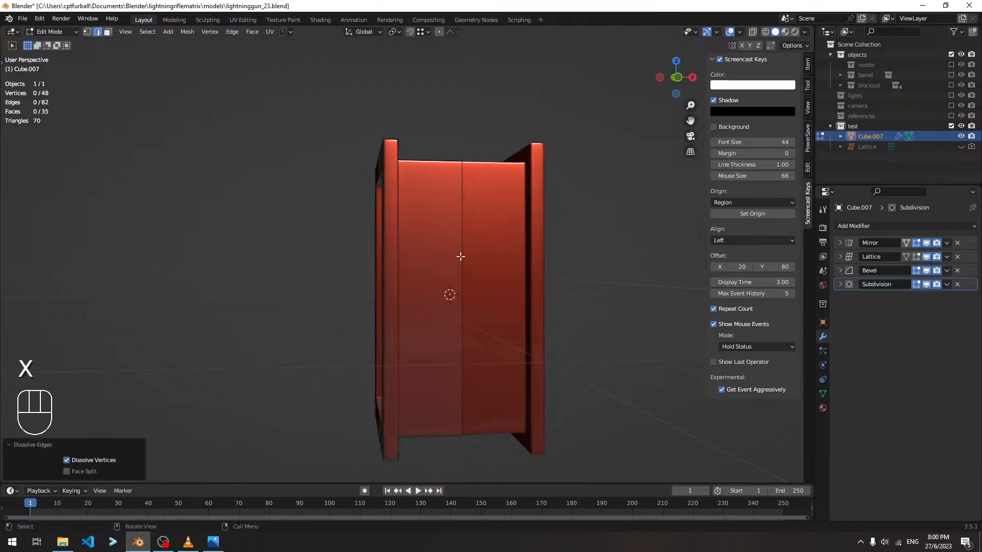
Add evenly spaced horizontal loop cuts across the front panel without sliding and set the number of cuts to 11.
key(ctrl+r)
scroll(389, 265, up, 5)
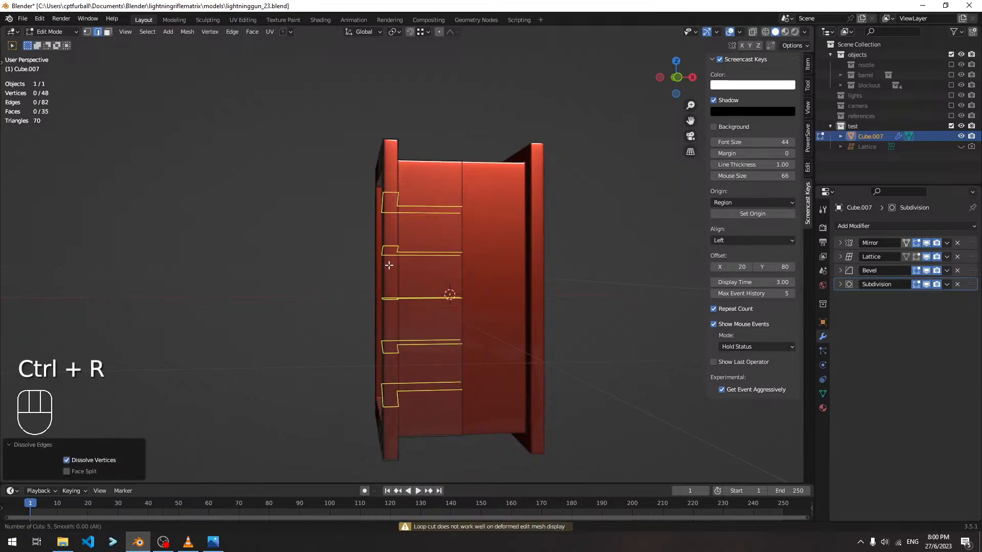
scroll(389, 265, up, 1)
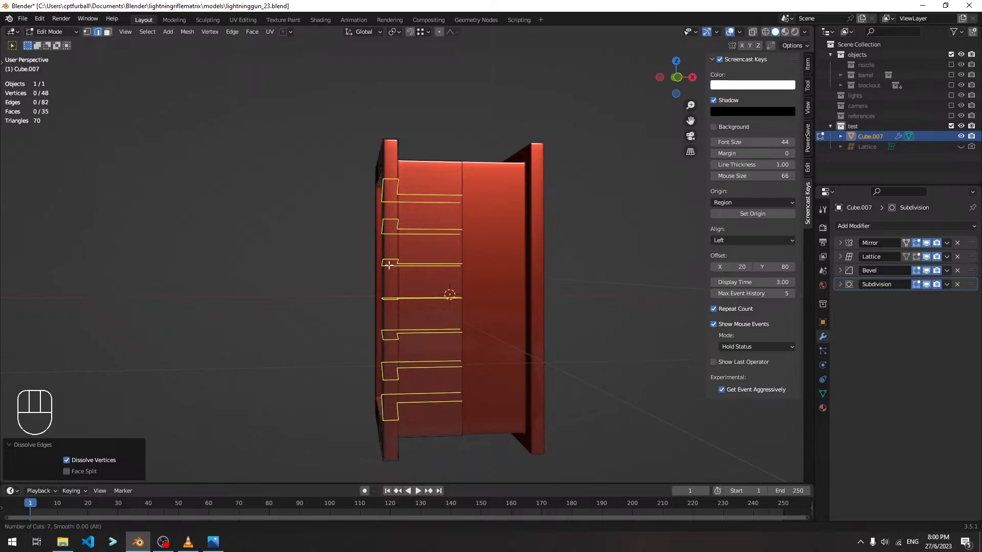
scroll(389, 265, up, 1)
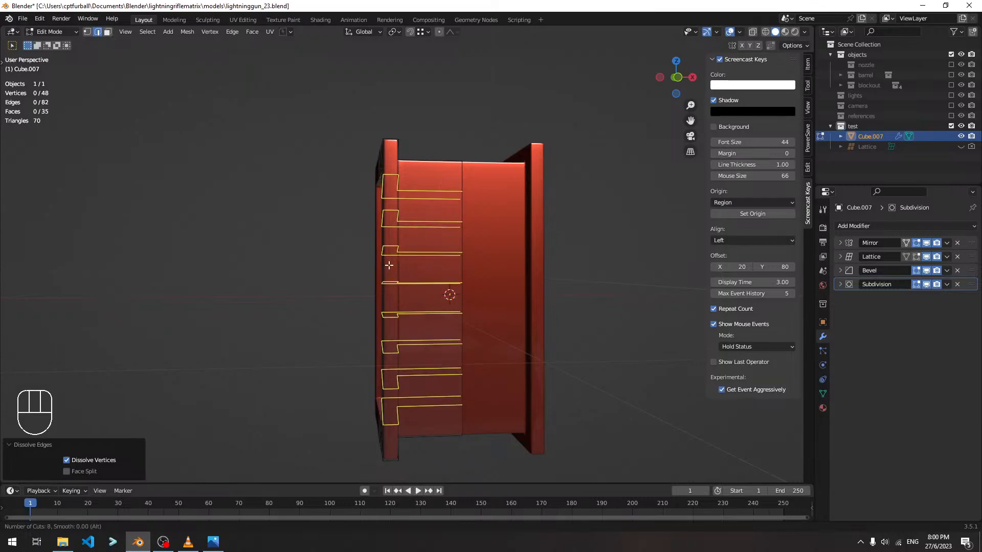
scroll(389, 266, up, 1)
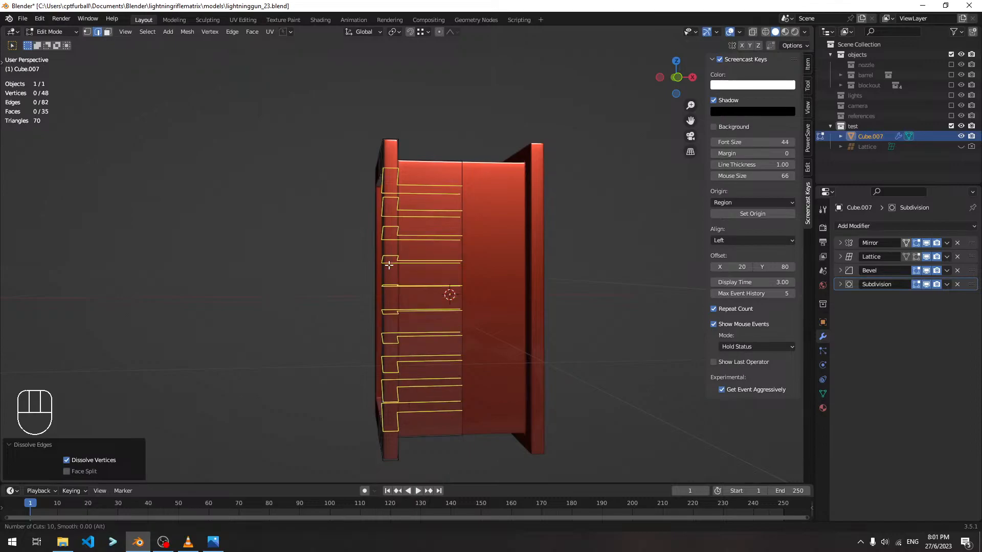
click(389, 266)
key(Escape)
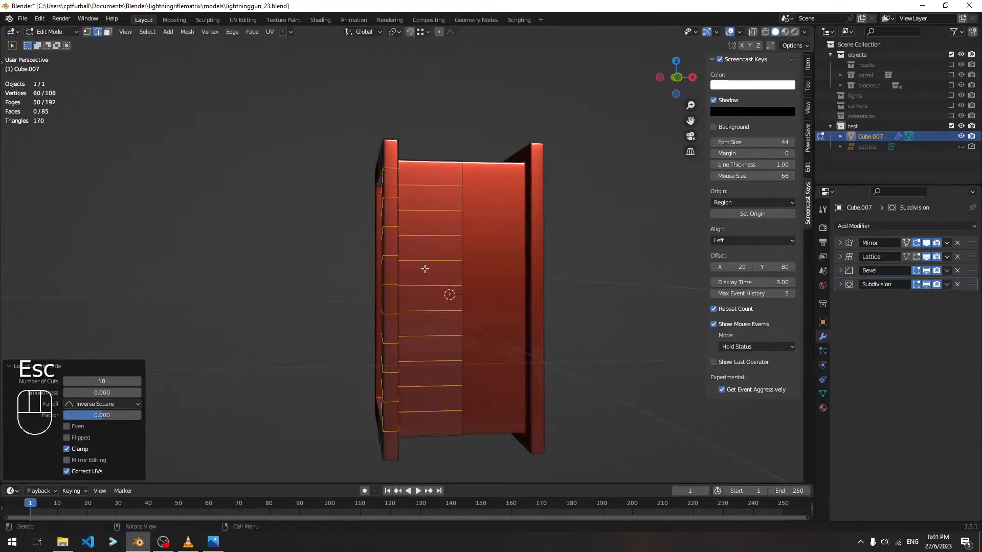
click(101, 381)
text(11)
key(Return)
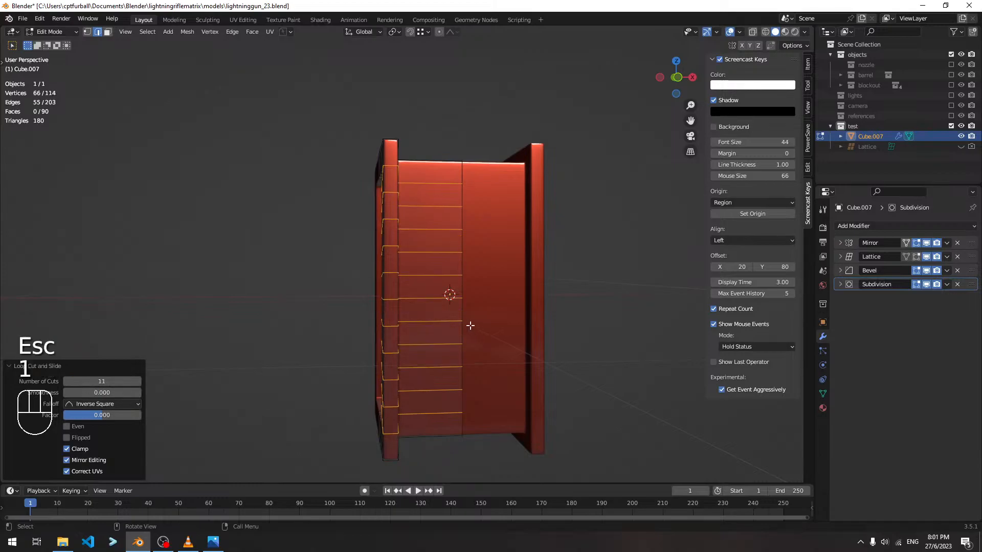
In front view, select panel faces in groups of three separated by single rows, starting from the second row.
key(KP_1)
key(3)
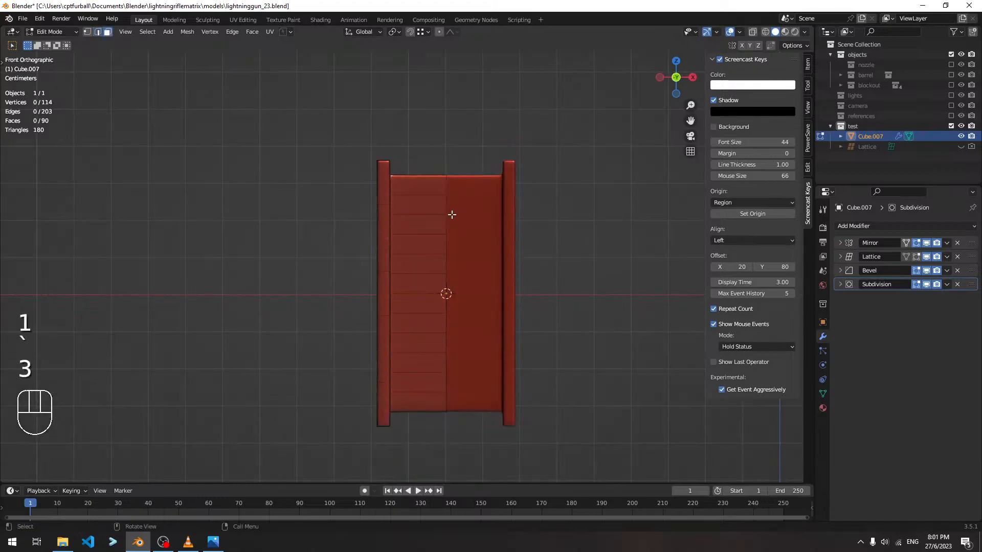
click(429, 211)
shift+click(431, 224)
shift+click(430, 244)
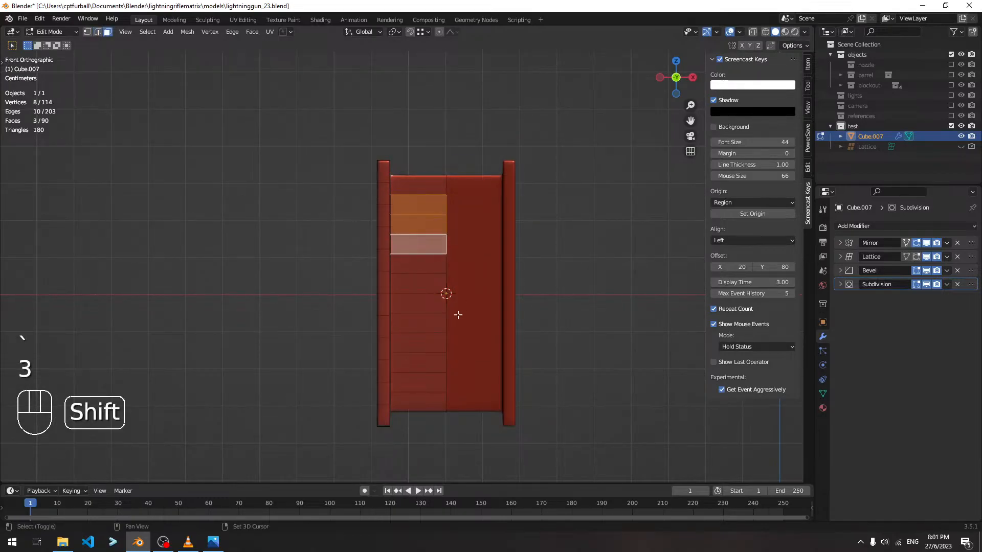
shift+click(423, 286)
shift+click(424, 303)
shift+click(423, 322)
shift+click(424, 362)
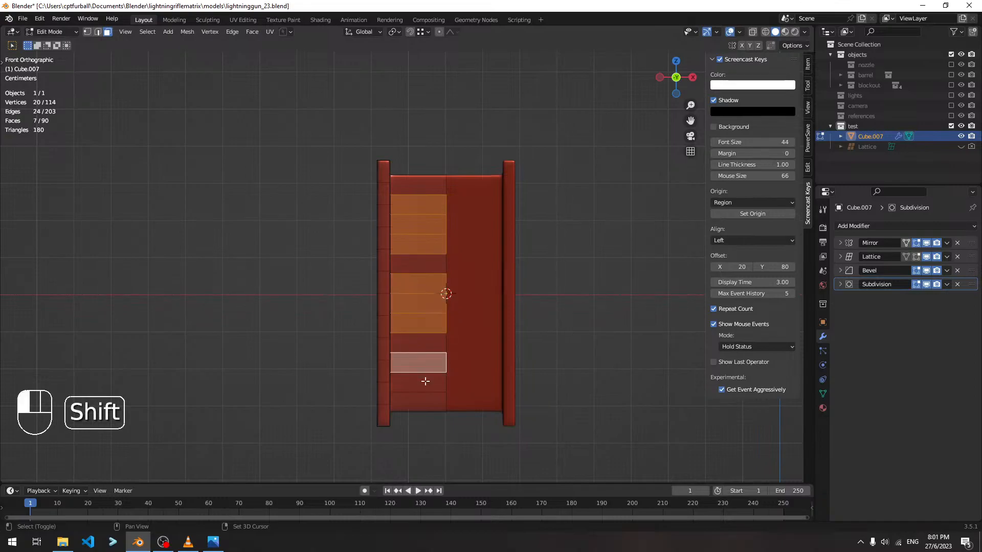
shift+click(424, 383)
Undo the trial face selection and the 11 horizontal loop cuts on the front panel.
middle_drag(460, 265, 504, 259)
key(ctrl+z)
key(ctrl+z)
key(ctrl+z)
key(ctrl+z)
key(ctrl+z)
key(ctrl+z)
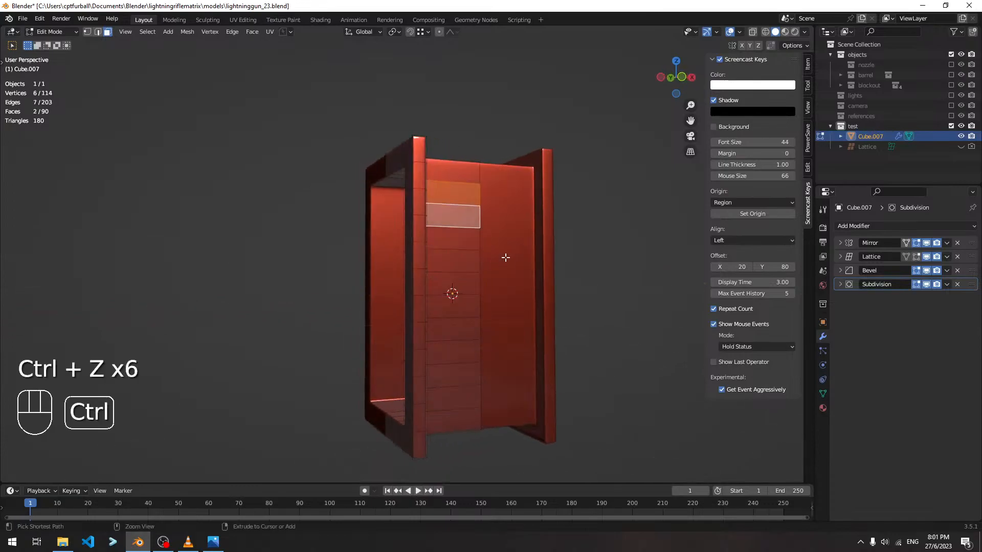
key(ctrl+z)
key(ctrl+z)
key(ctrl+z)
key(ctrl+z)
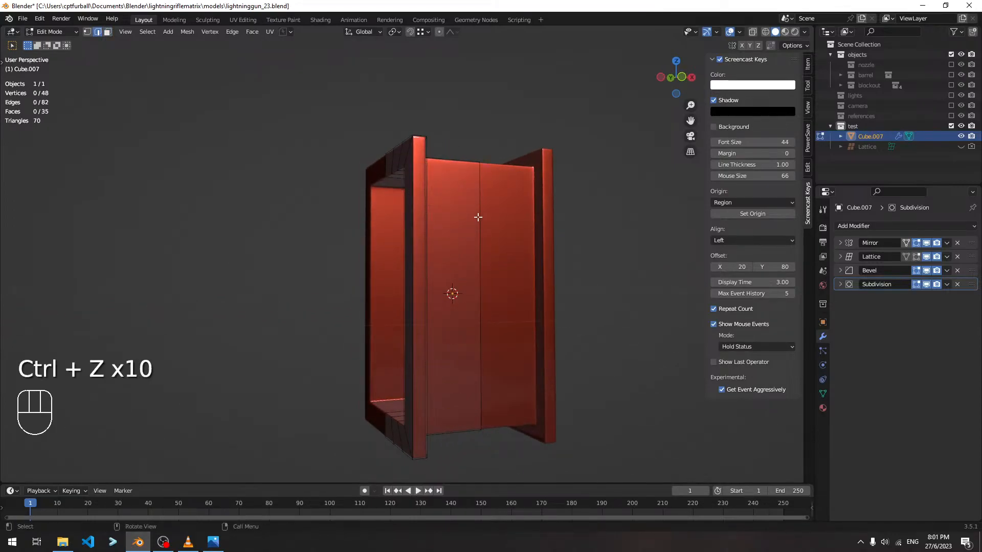
Add horizontal loop cuts across the front panel again without sliding, setting the number of cuts to 12.
key(ctrl+r)
scroll(437, 265, up, 7)
click(436, 264)
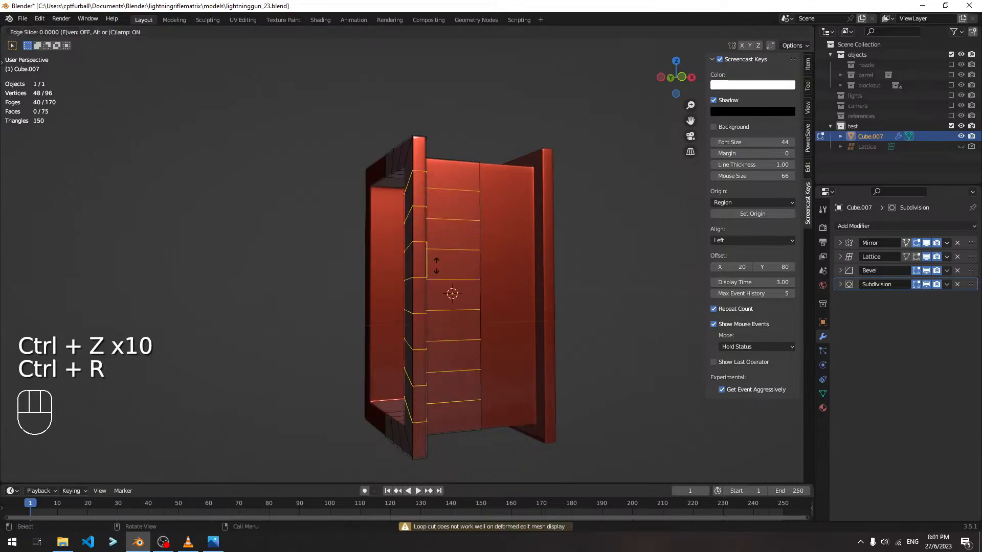
key(Escape)
click(110, 382)
text(12)
key(Return)
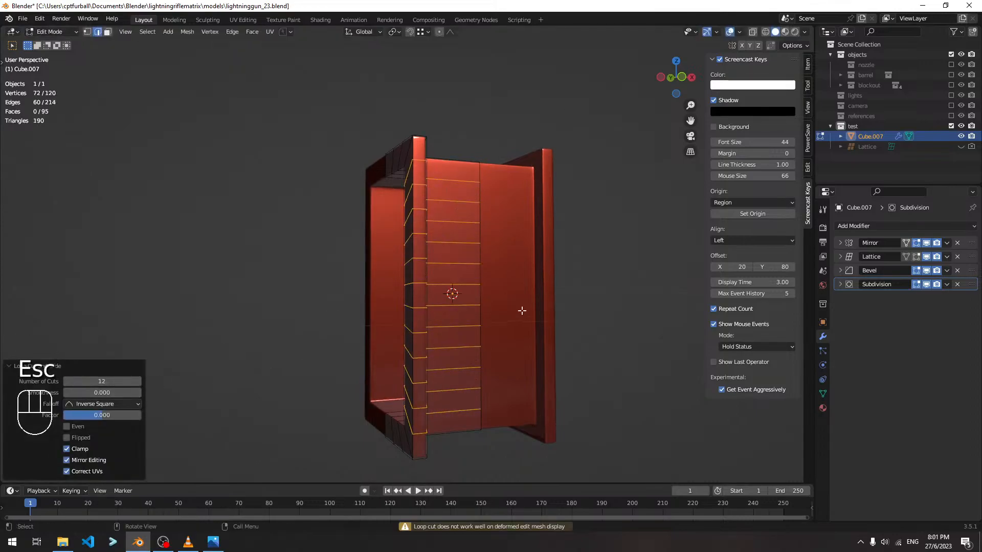
In front view, select panel rows 2–4, 6–8 and 10–12 as three face groups separated by single rows.
key(KP_1)
key(3)
click(424, 202)
shift+click(427, 221)
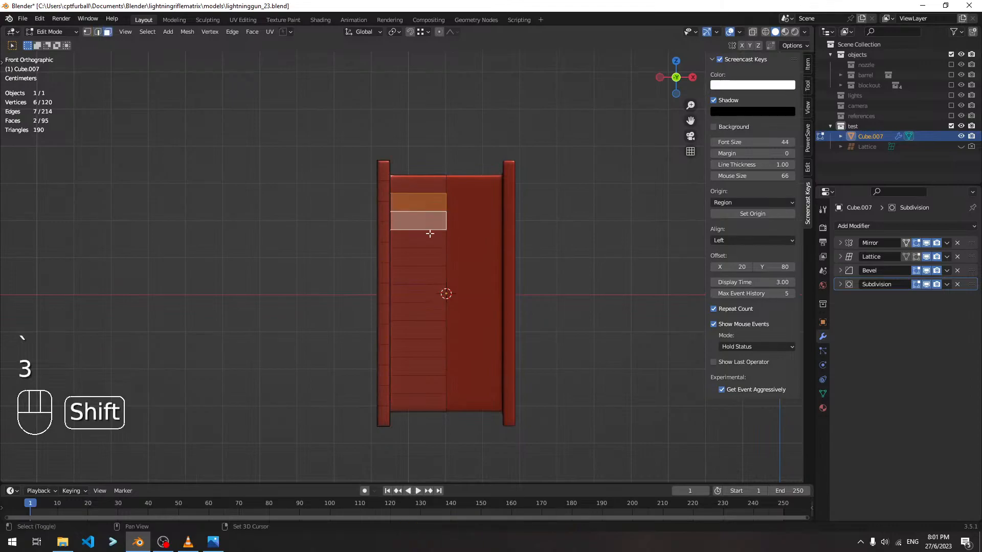
shift+click(430, 238)
shift+click(422, 276)
shift+click(422, 293)
shift+click(422, 312)
shift+click(422, 348)
shift+click(422, 367)
shift+click(422, 385)
Add two evenly spaced vertical loop cuts through the panel's editable half, leaving them unslid.
key(ctrl+r)
scroll(423, 202, up, 1)
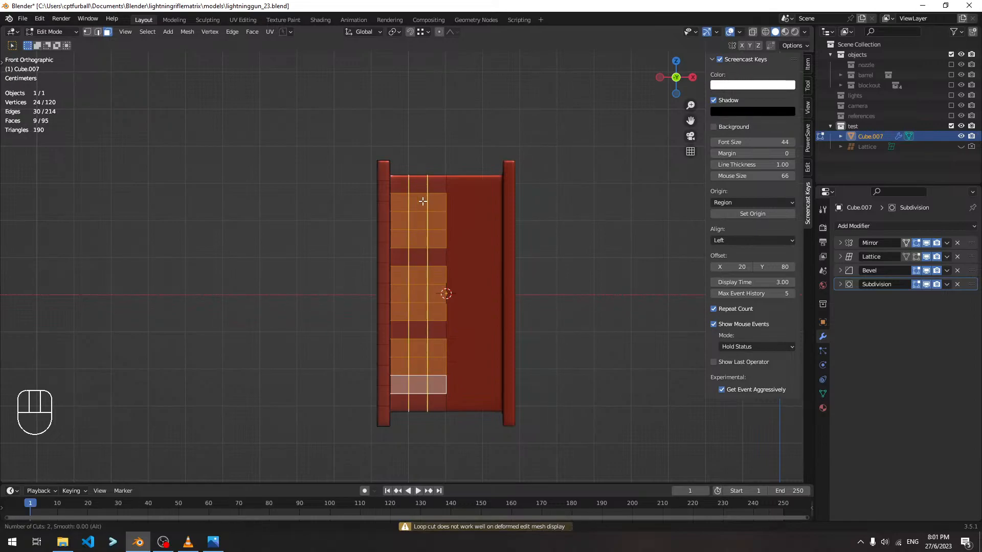
scroll(423, 201, up, 1)
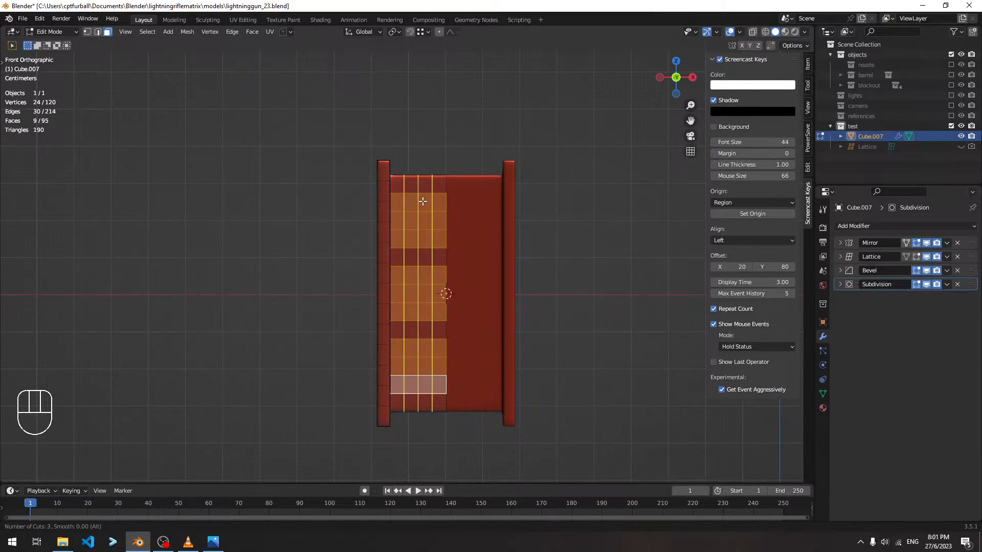
scroll(423, 202, down, 1)
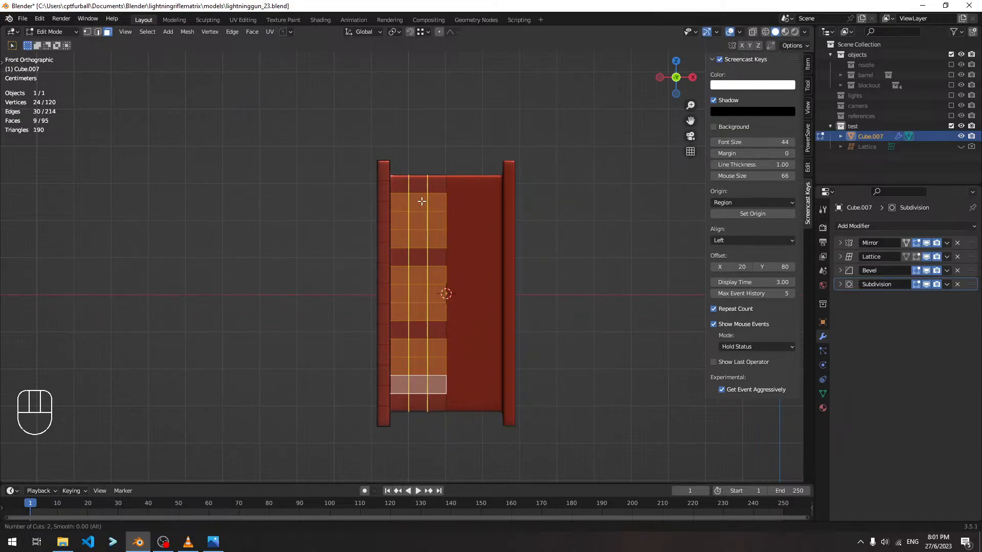
click(422, 202)
key(Escape)
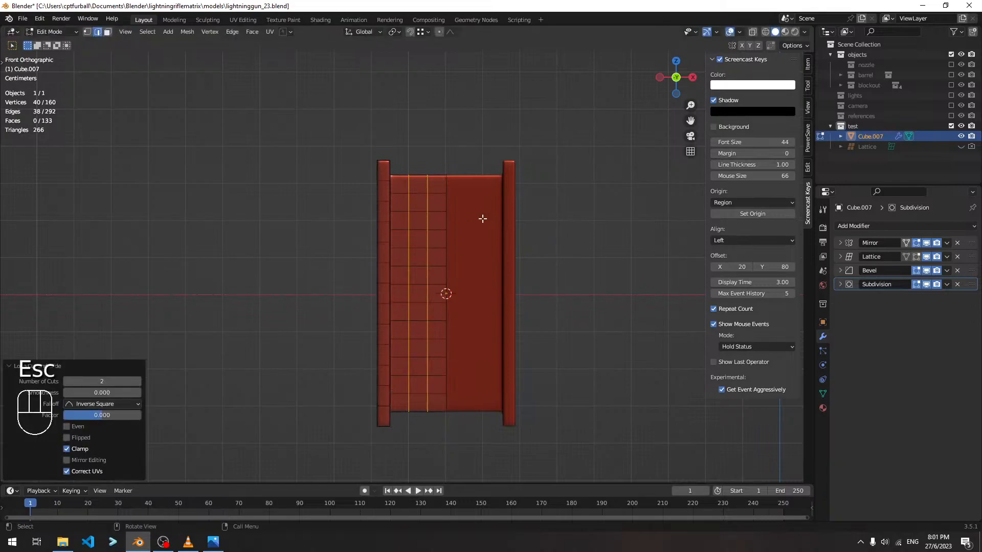
In face mode, select the column's rows 2–4, 6–8 and 10–12 beside the mirror centre on the front panel.
key(3)
shift+drag(440, 207, 442, 264)
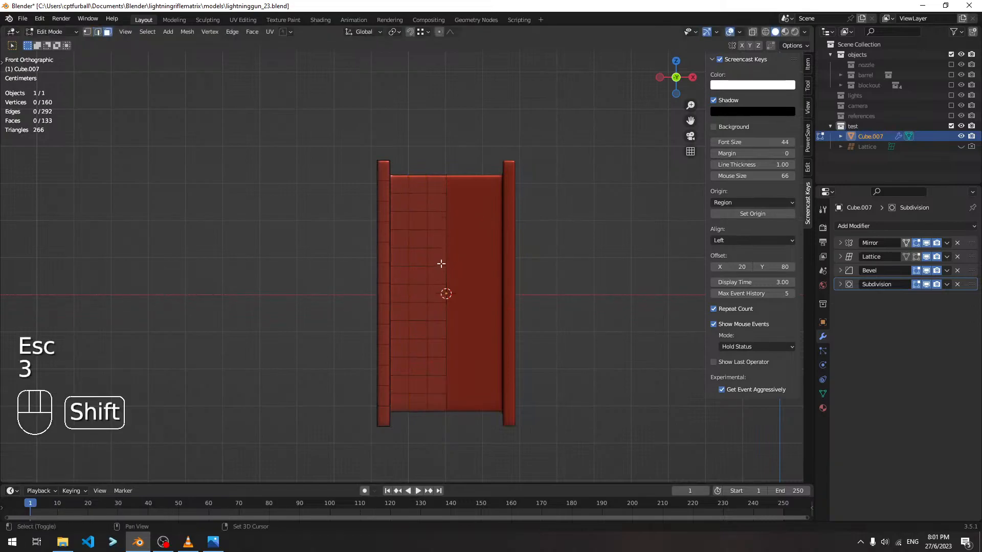
shift+drag(433, 200, 443, 240)
shift+drag(433, 273, 440, 391)
Add two evenly spaced vertical loop cuts along the inner side of the panel wall, leaving them unslid.
middle_drag(487, 350, 587, 250)
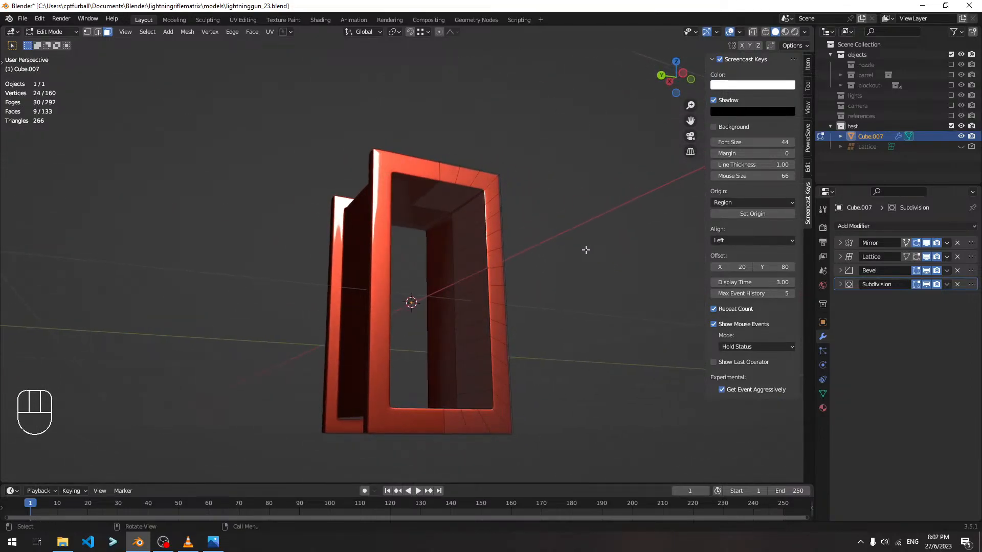
key(ctrl+r)
scroll(455, 205, up, 1)
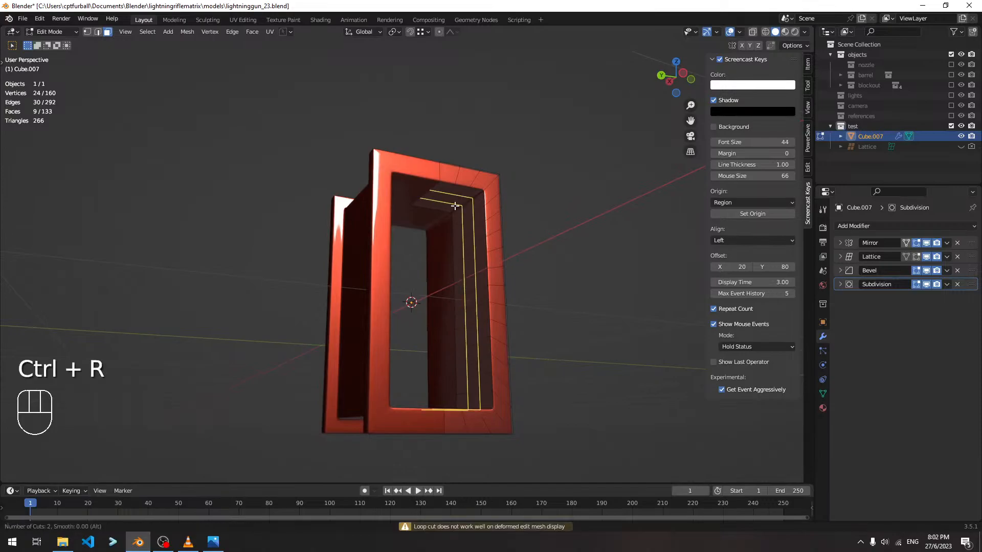
click(462, 243)
key(Escape)
Delete the three matching three-face groups beside the mirror centre from both the inner and outer panel walls.
shift+drag(458, 231, 463, 263)
click(621, 252)
key(3)
shift+drag(459, 299, 465, 381)
middle_drag(482, 376, 445, 254)
shift+drag(444, 187, 450, 231)
shift+drag(442, 271, 456, 315)
shift+drag(448, 357, 463, 404)
key(x)
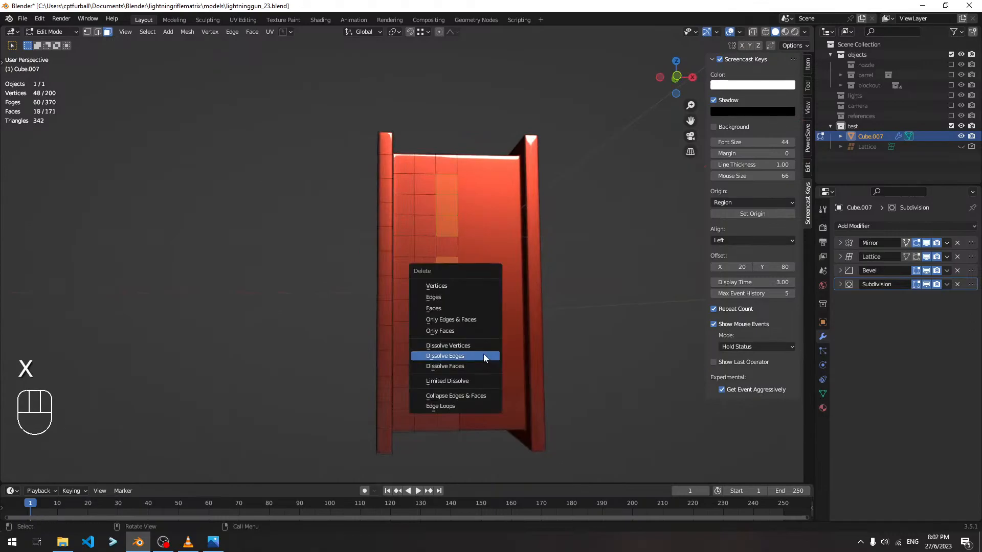
click(452, 307)
middle_drag(519, 259, 492, 267)
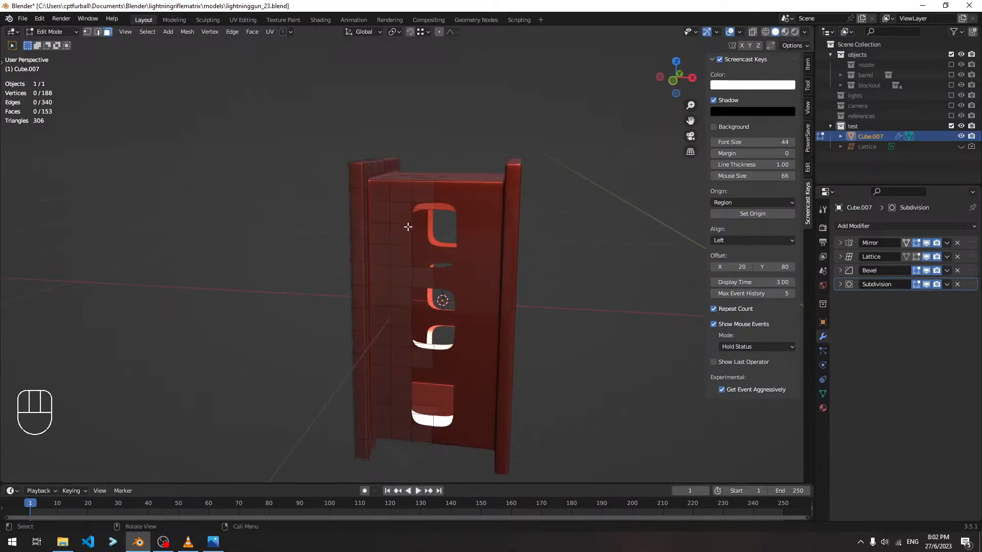
middle_drag(425, 217, 397, 209)
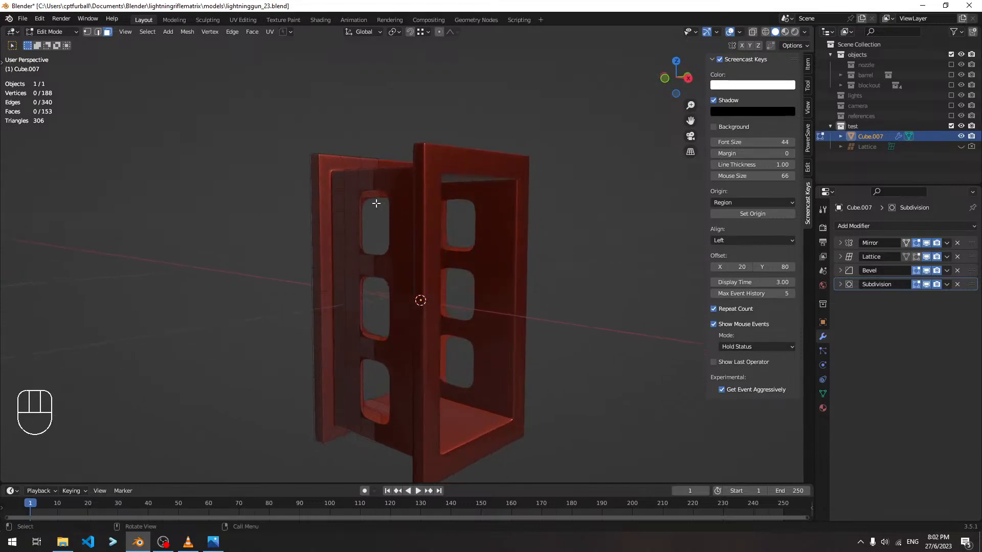
In front X-ray view, snap the upper opening's inner top edge up 0.0174 m along Z to the outer edge's height.
key(alt+z)
key(KP_1)
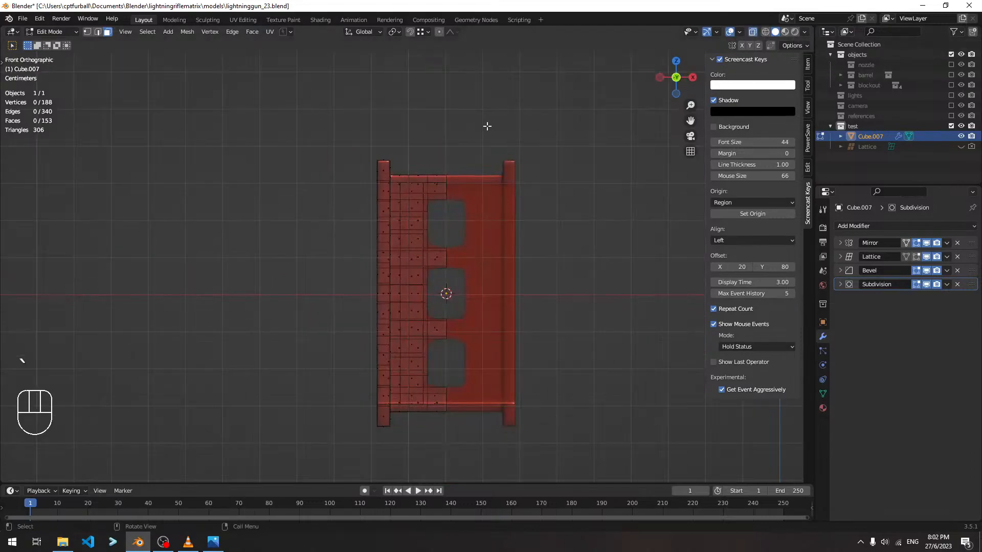
scroll(438, 196, up, 6)
shift+middle_drag(504, 158, 432, 322)
key(Tab)
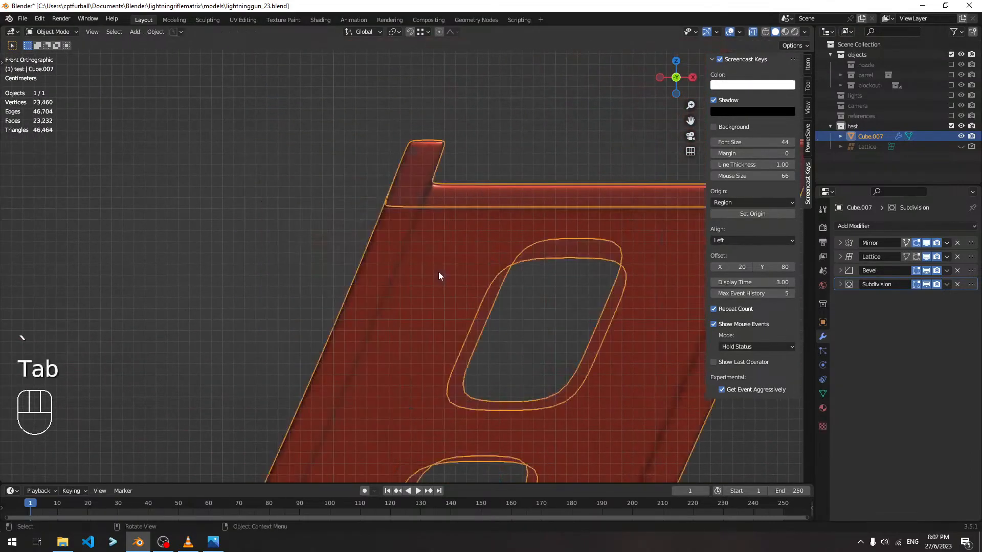
key(Tab)
key(1)
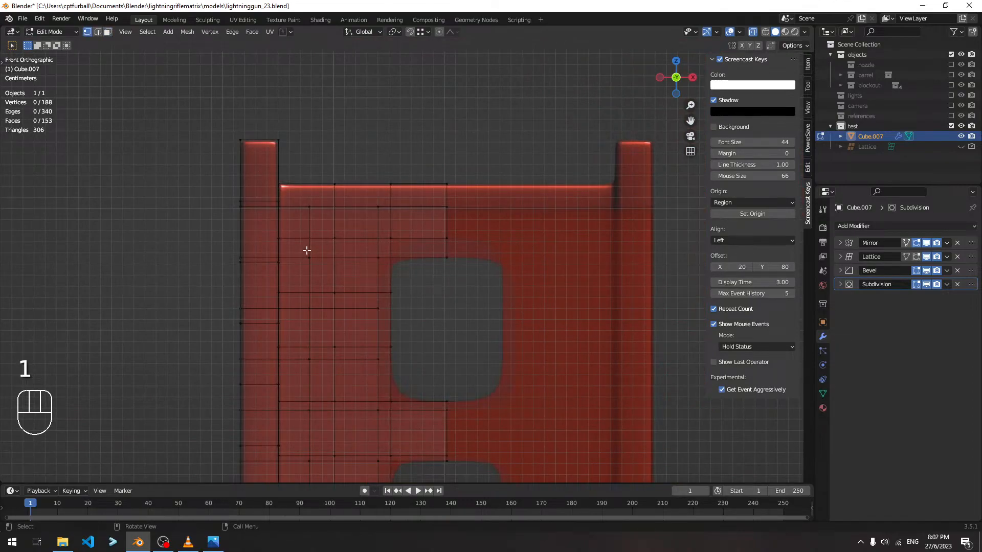
drag(365, 251, 472, 269)
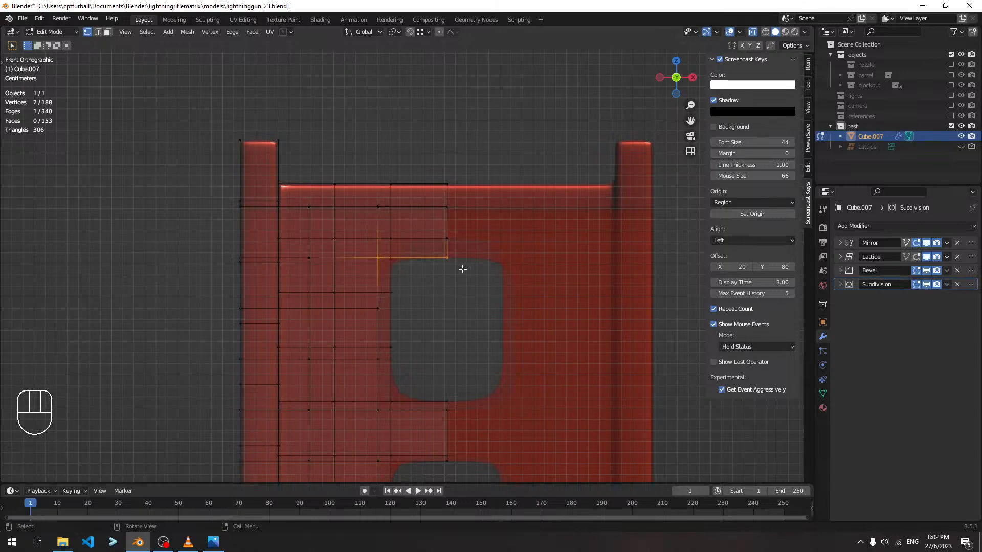
key(g)
key(z)
key(ctrl)
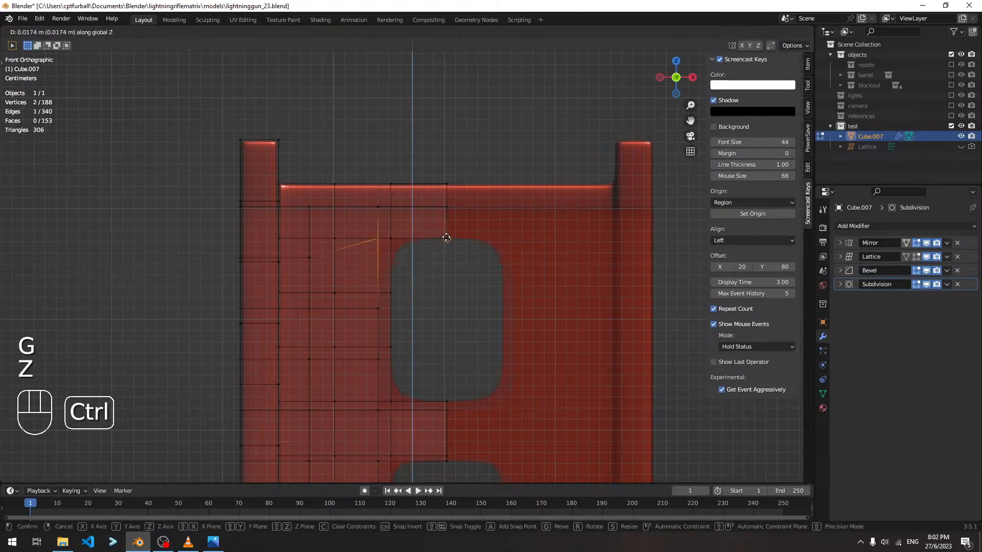
click(447, 238)
Move the upper opening's inner bottom edge along Z to line up with its outer bottom edge.
shift+scroll(615, 228, down, 3)
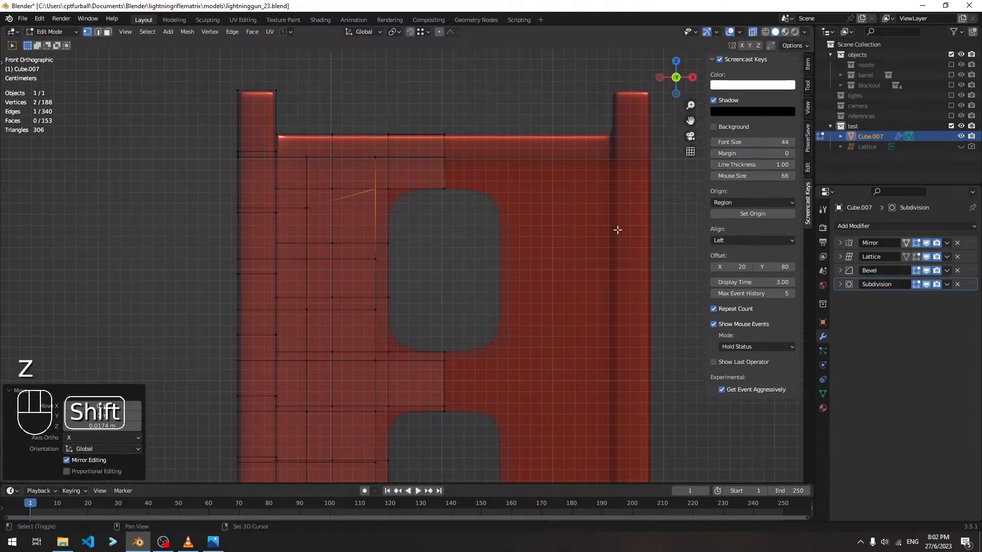
click(752, 33)
shift+scroll(581, 258, down, 2)
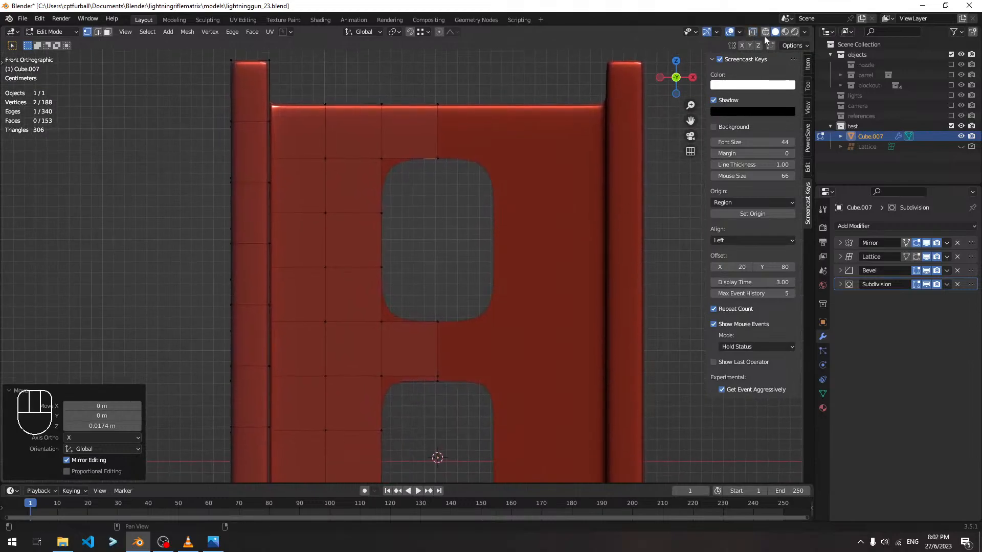
click(752, 31)
click(366, 332)
key(g)
key(z)
click(436, 324)
Raise the middle opening's inner top edge 0.004746 m along Z to line up with its outer top edge.
drag(361, 377, 470, 405)
key(g)
key(z)
click(439, 377)
click(754, 33)
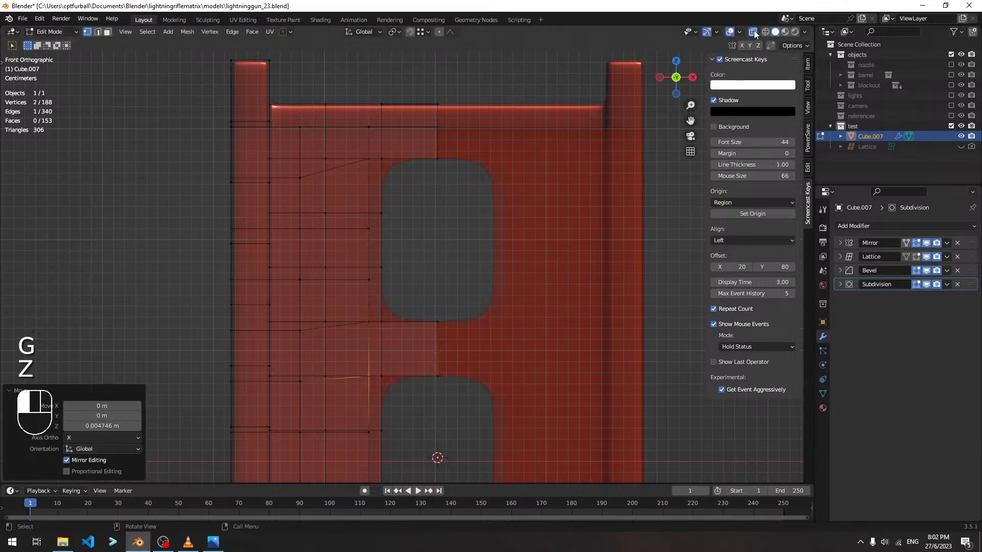
click(754, 33)
Snap the middle opening's outer bottom edge up 0.004746 m along Z to the inner edge's height.
shift+middle_drag(459, 417, 482, 178)
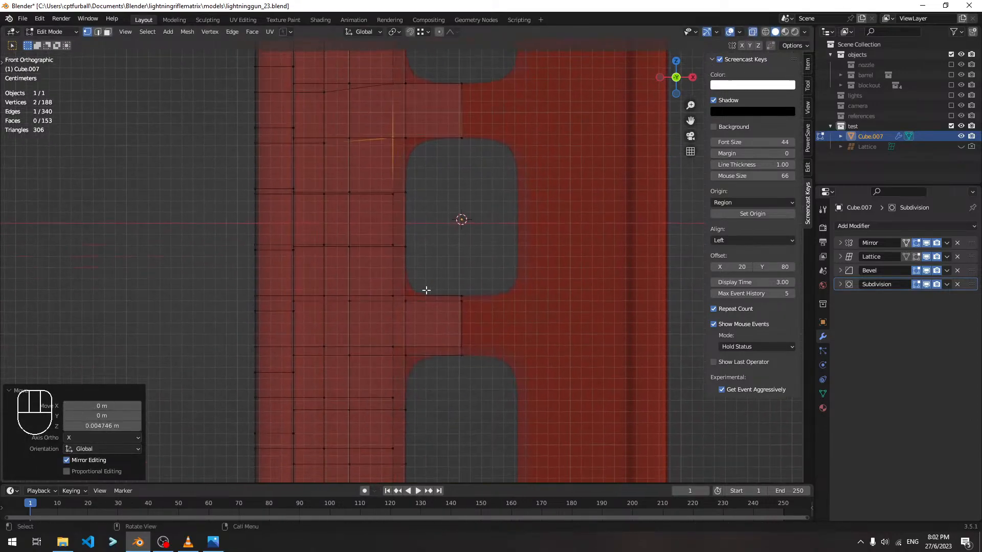
drag(378, 293, 475, 316)
key(g)
key(z)
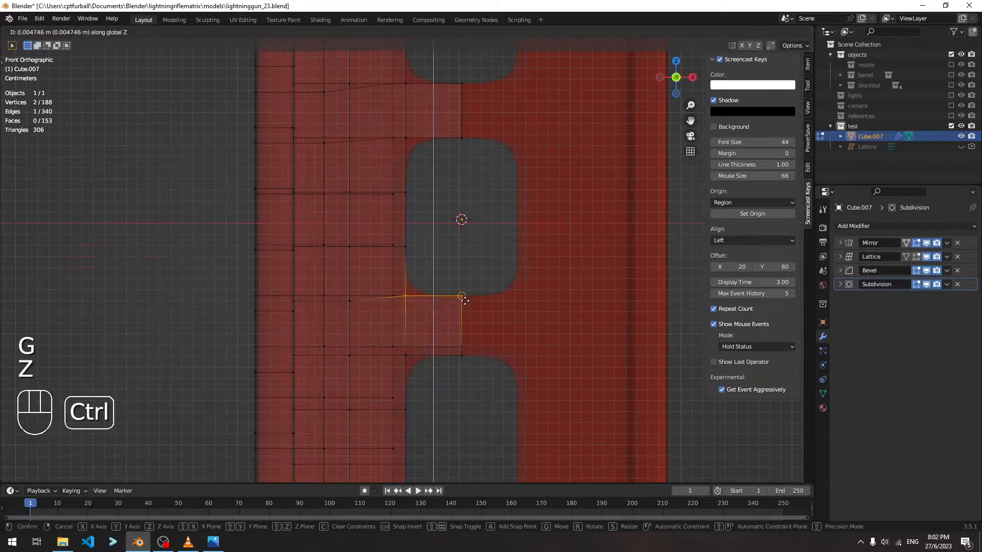
click(465, 300)
Snap the lowest opening's outer top edge up 0.007909 m along Z to the inner edge's height.
key(g)
key(z)
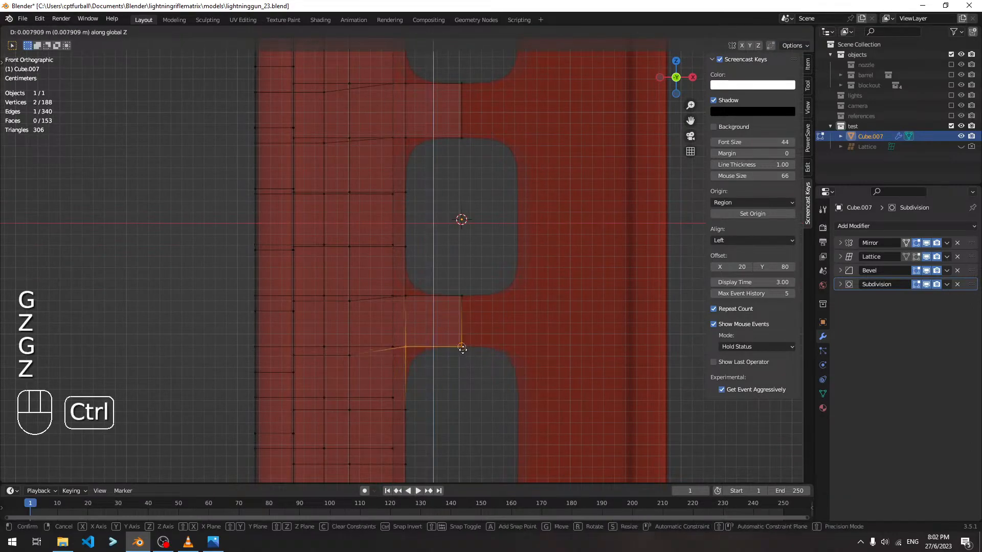
ctrl+click(463, 350)
click(751, 32)
click(751, 32)
Lower the lowest opening's inner bottom edge by 0.0174 m along Z to line up with its outer edge.
shift+middle_drag(475, 357, 512, 152)
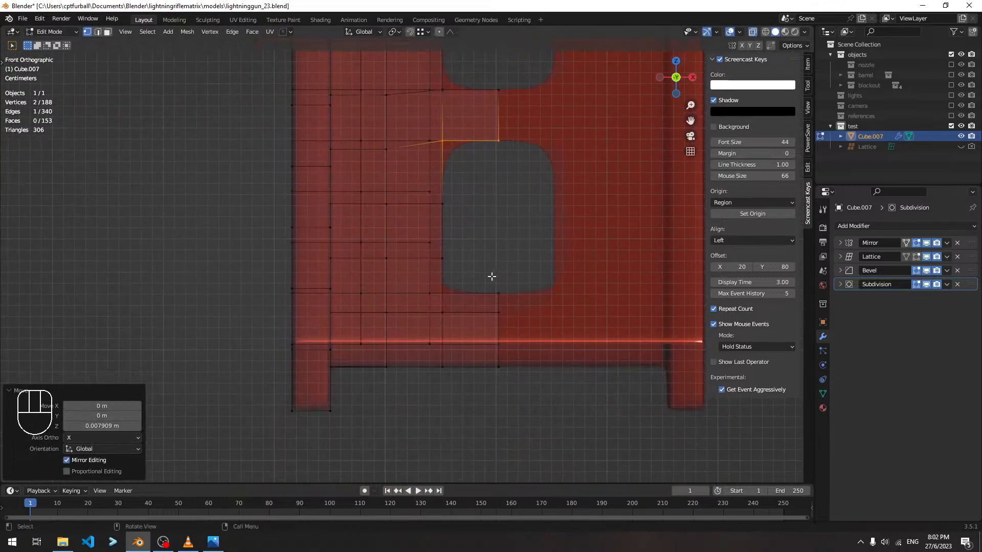
click(748, 32)
click(749, 32)
click(748, 32)
click(748, 32)
click(470, 294)
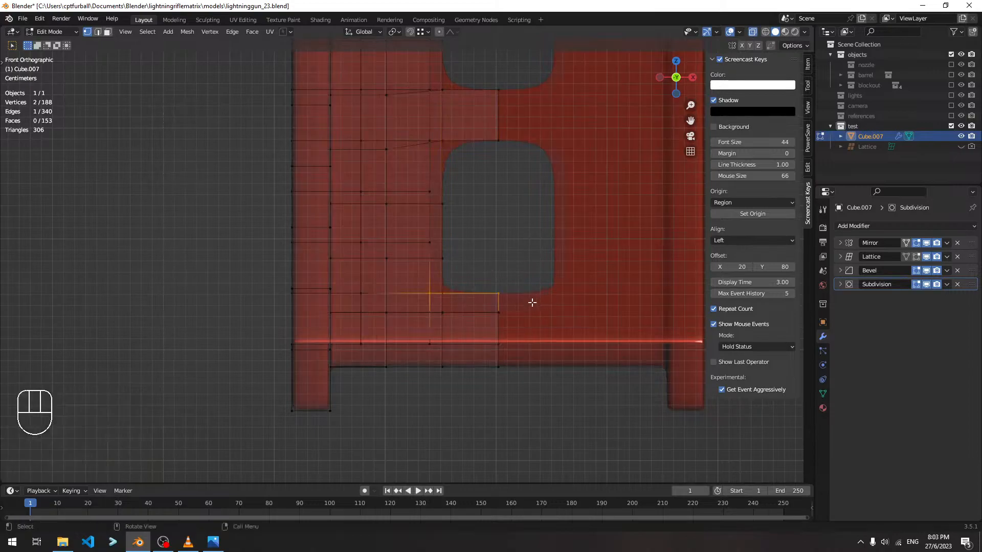
key(g)
key(z)
click(490, 316)
scroll(514, 208, down, 2)
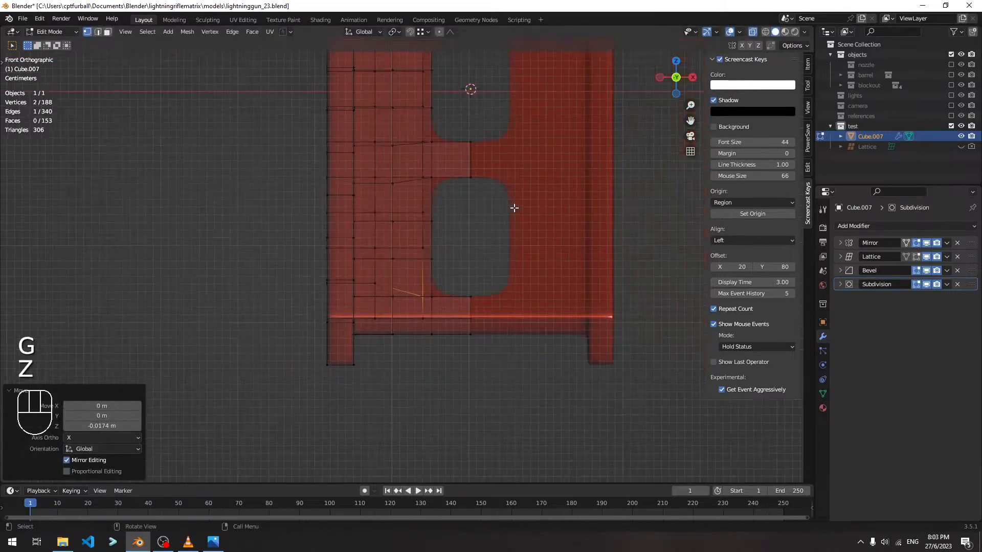
click(754, 31)
scroll(532, 129, down, 6)
scroll(533, 130, up, 5)
click(755, 33)
Select the inner wall's vertex column beside the openings and snap it 0.011474 m along X to the outer column.
shift+middle_drag(546, 135, 537, 259)
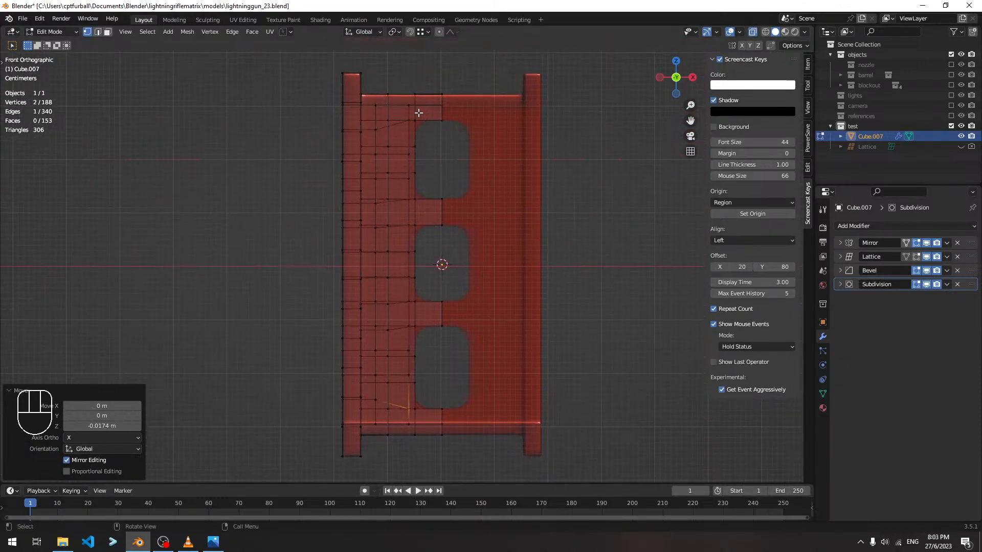
drag(404, 86, 410, 434)
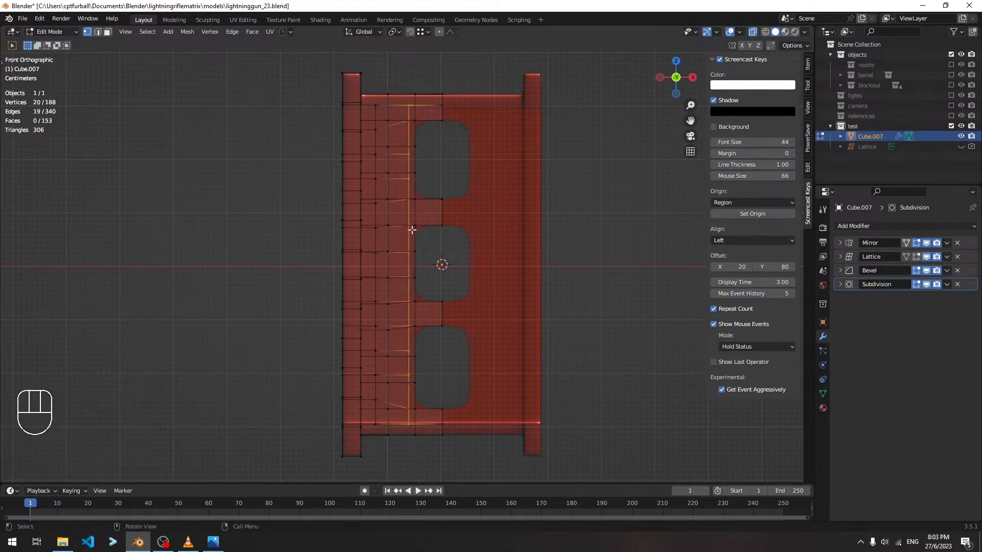
key(g)
key(x)
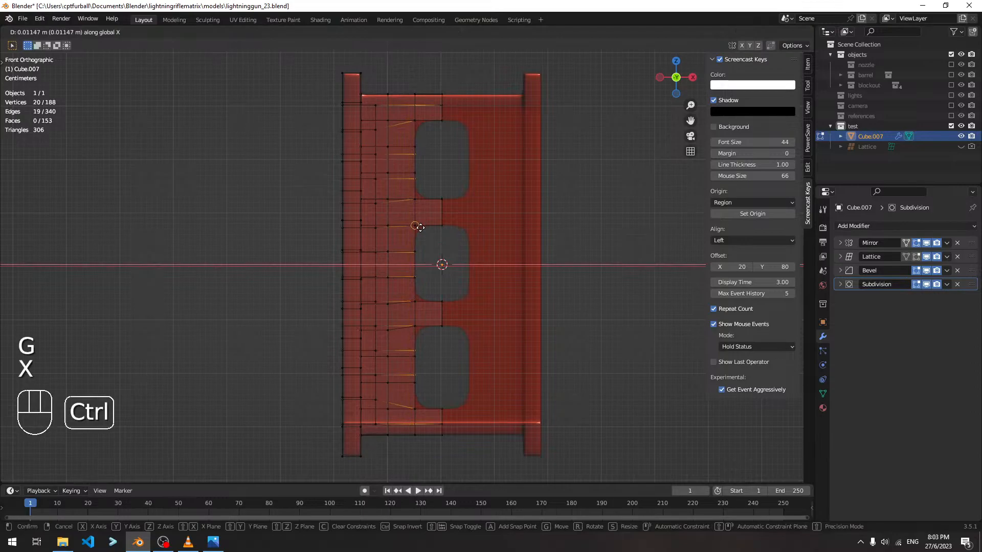
ctrl+click(418, 223)
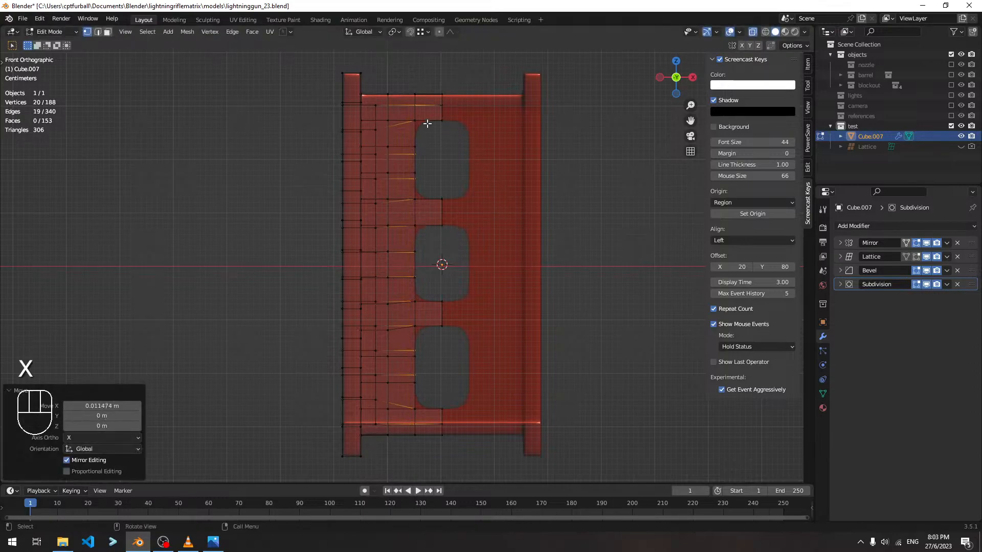
Select the vertices bordering all three openings on both the inner and outer walls.
drag(408, 118, 474, 204)
shift+drag(403, 217, 451, 417)
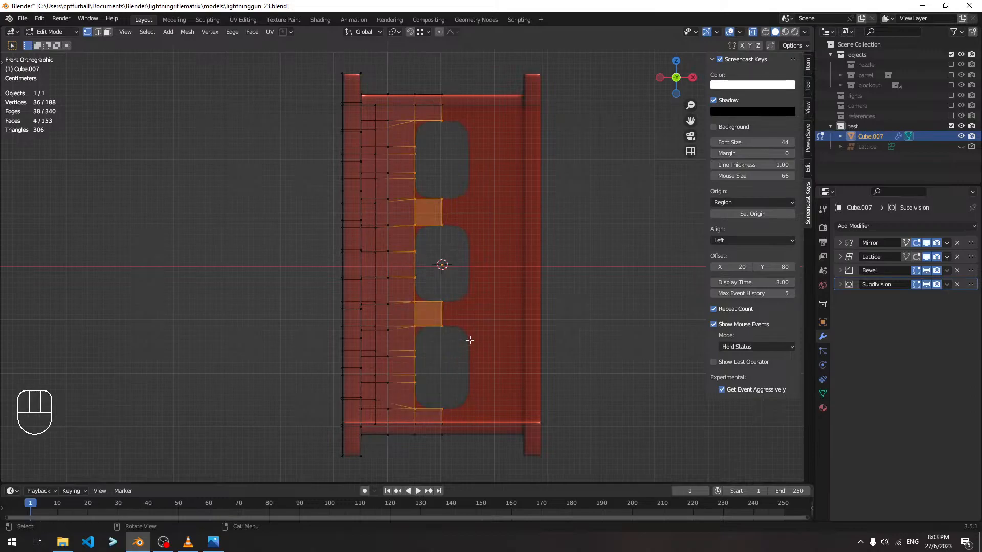
Try rounding the selected opening vertices with LoopTools Circle, and undo it.
right_click(441, 318)
mouse_move(439, 272)
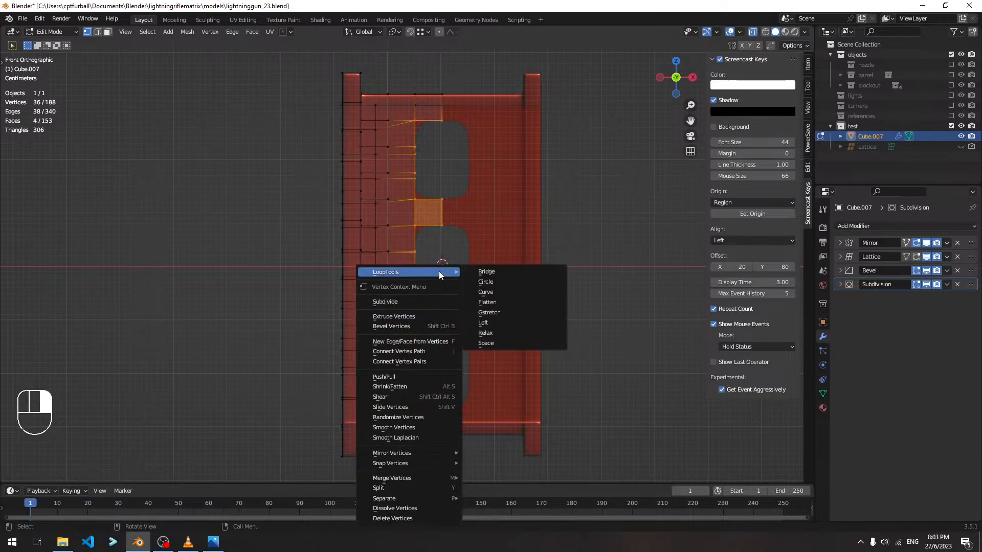
click(498, 282)
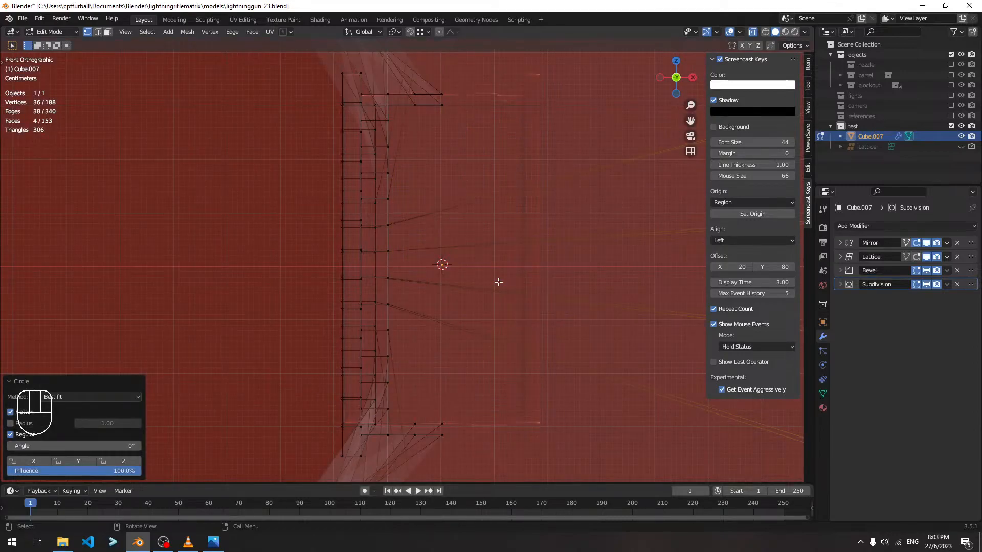
key(ctrl+z)
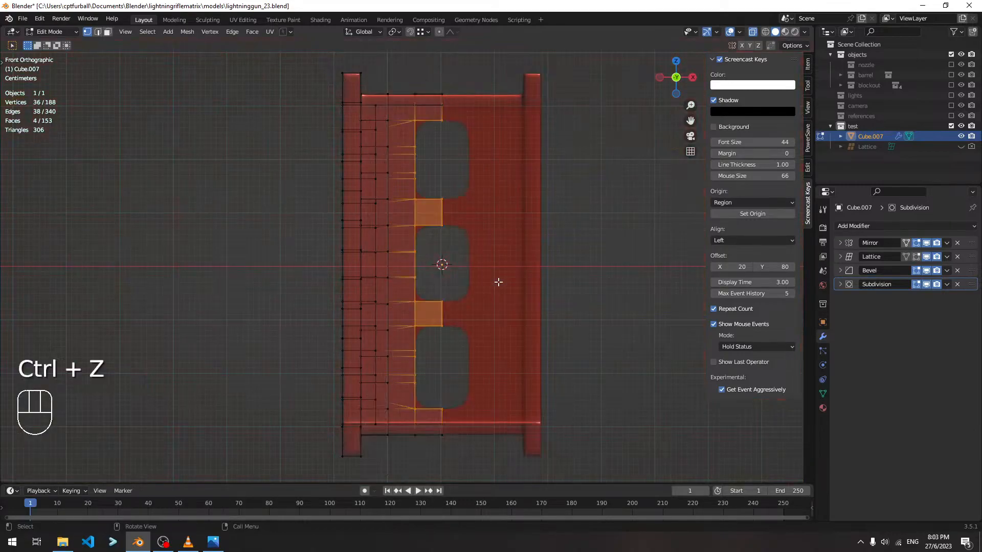
In Object Mode, add a second Mirror modifier on the X axis and move it to the front of the stack.
click(839, 243)
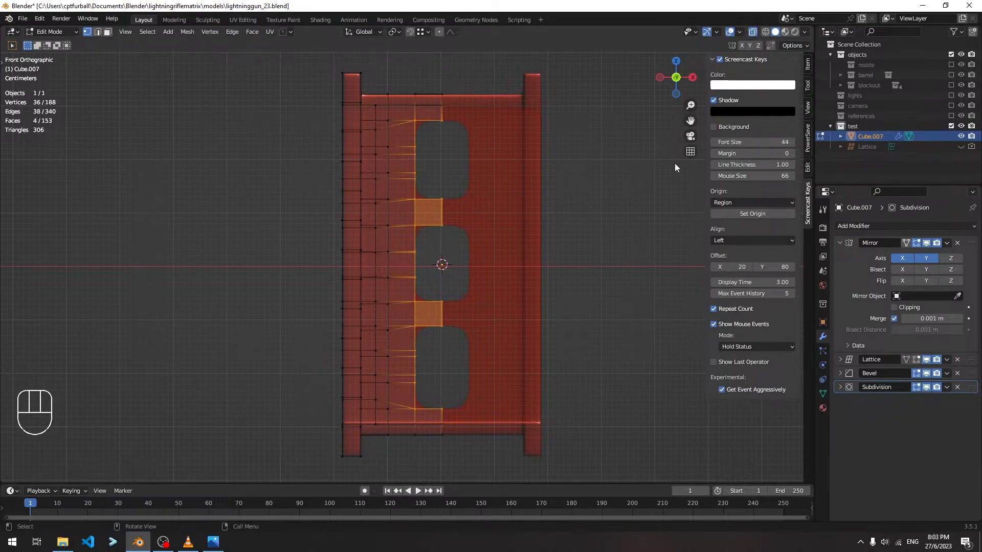
key(Tab)
click(915, 226)
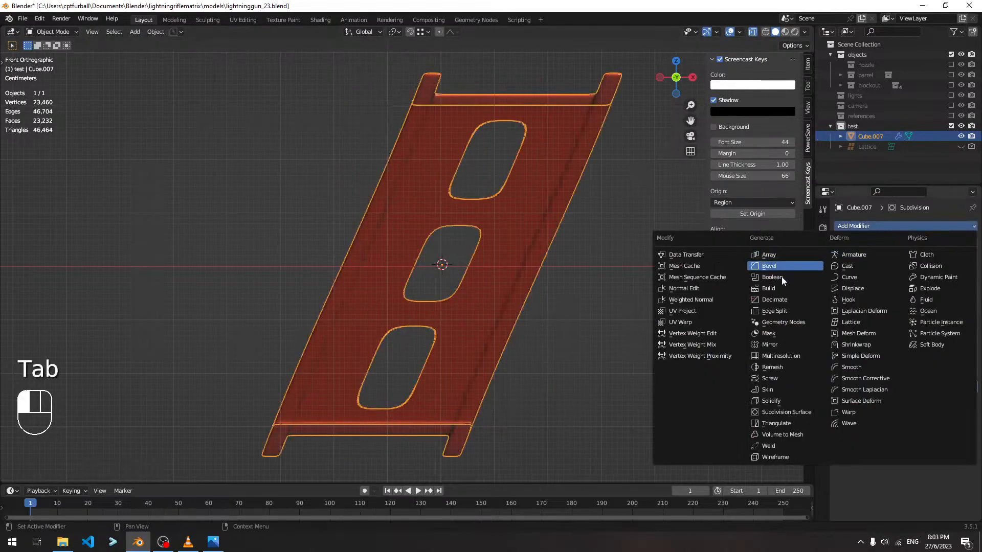
click(774, 346)
drag(971, 407, 967, 243)
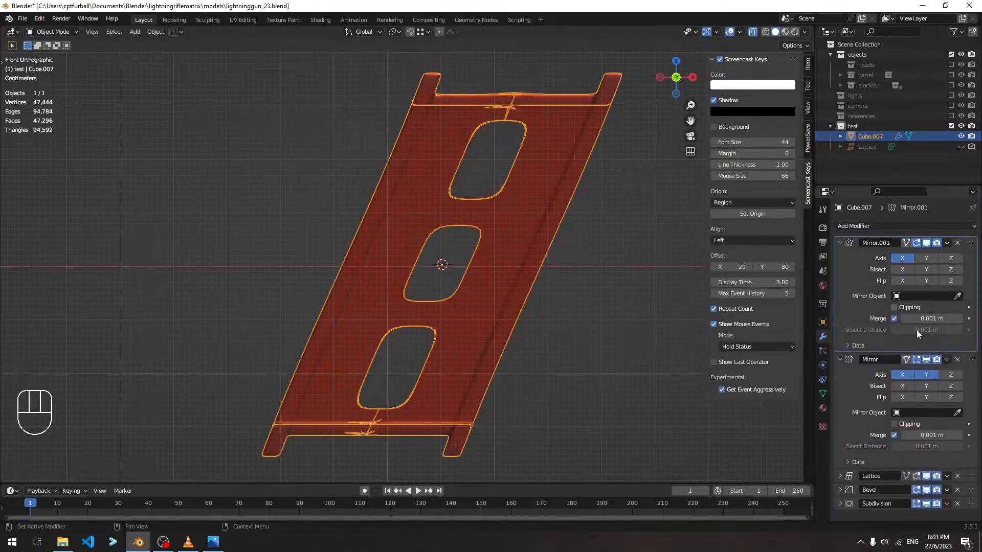
Leave only the Y axis enabled on the original Mirror modifier and apply the new X-axis Mirror.001.
click(926, 375)
click(908, 374)
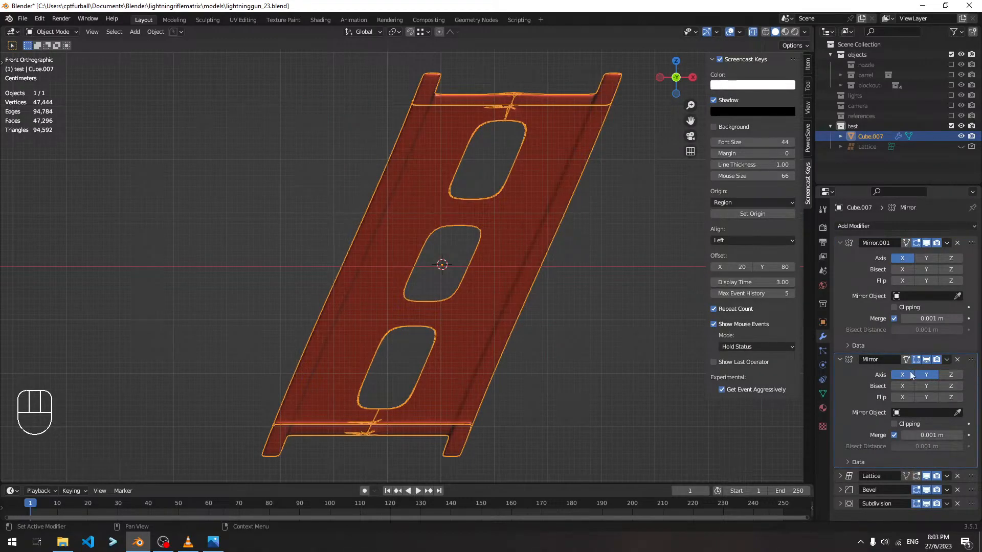
click(947, 243)
click(928, 250)
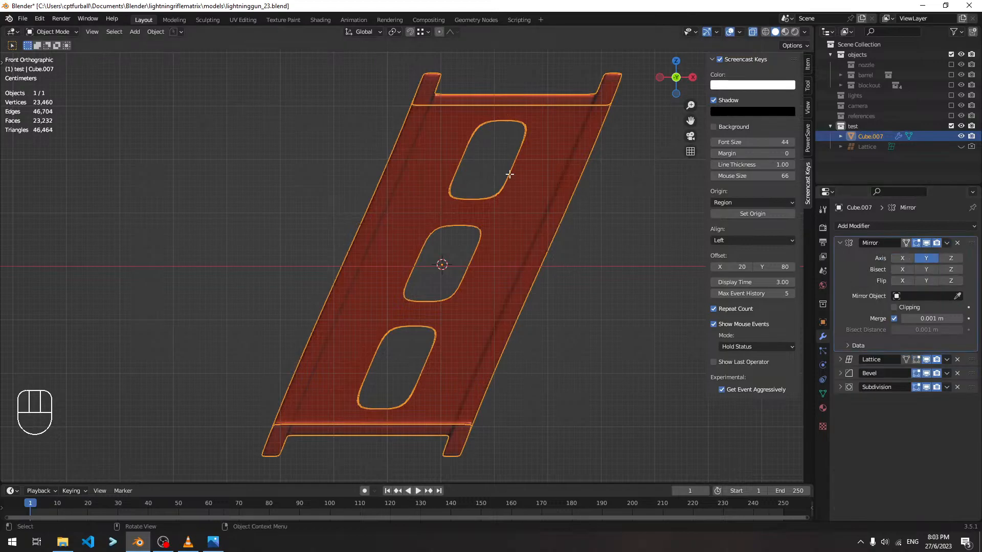
In Edit Mode, try LoopTools Circle again on the combined border vertices of all three openings, and undo it.
key(Tab)
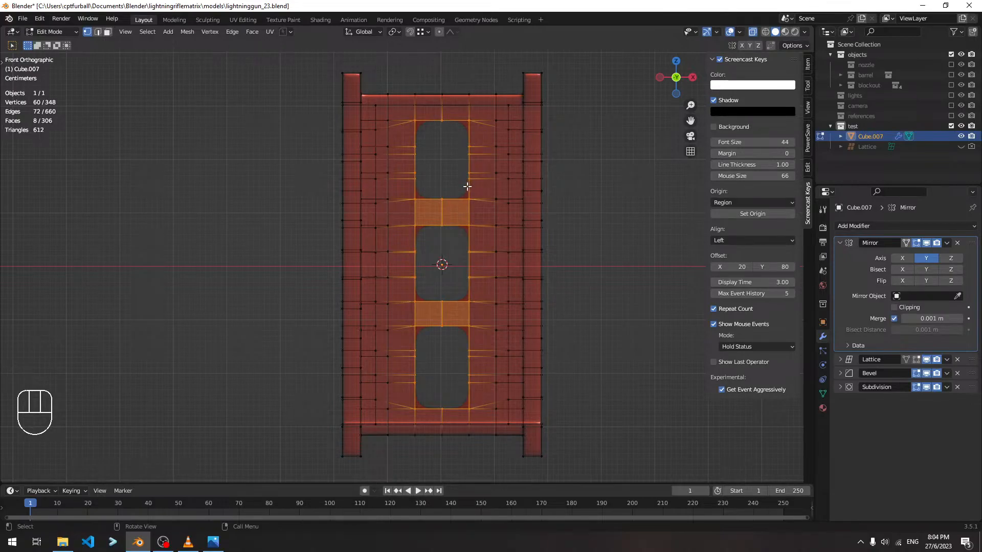
right_click(479, 170)
mouse_move(475, 154)
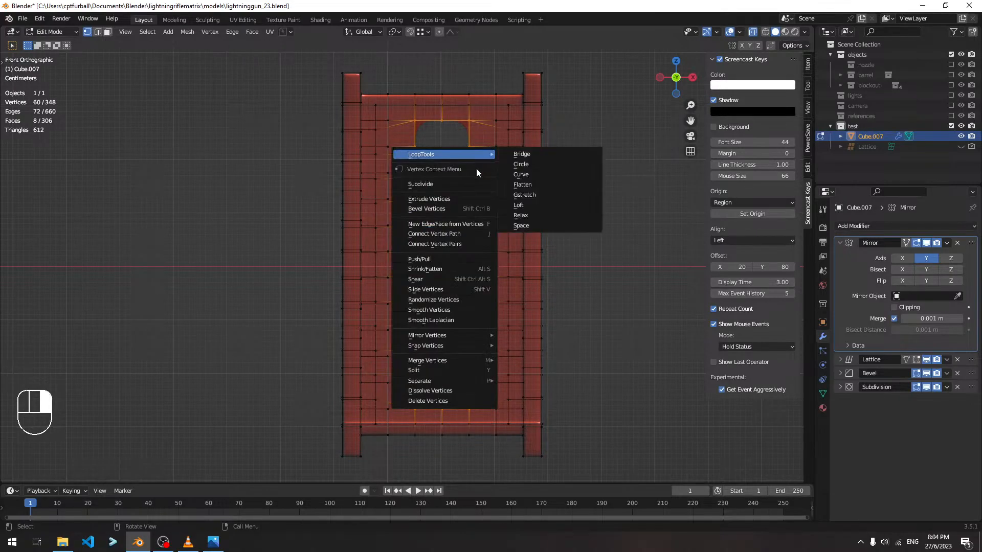
click(521, 164)
scroll(560, 171, down, 8)
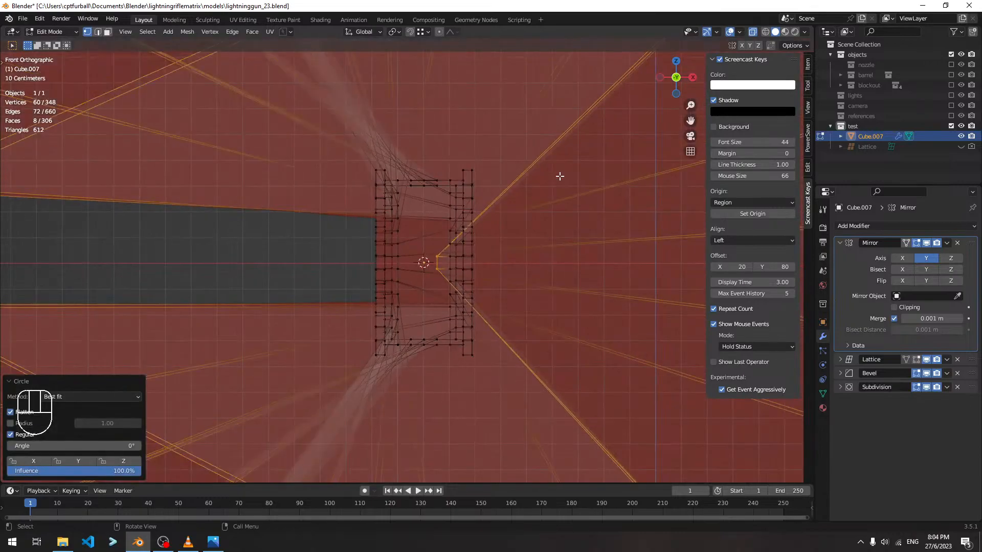
key(ctrl+z)
scroll(420, 267, up, 8)
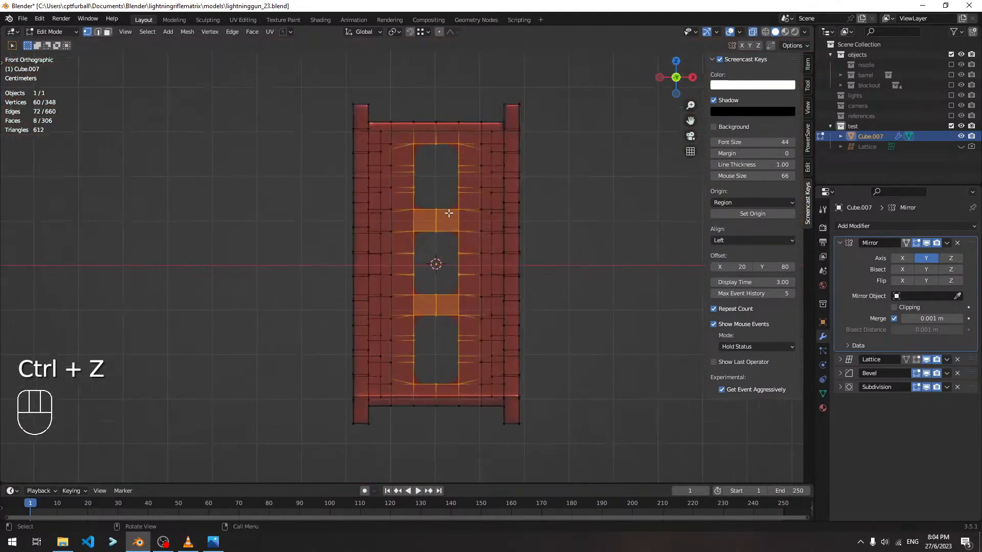
Select only the border vertices of the top opening and try shaping them with LoopTools Circle.
shift+middle_drag(420, 268, 396, 324)
drag(354, 198, 443, 308)
right_click(432, 266)
mouse_move(444, 245)
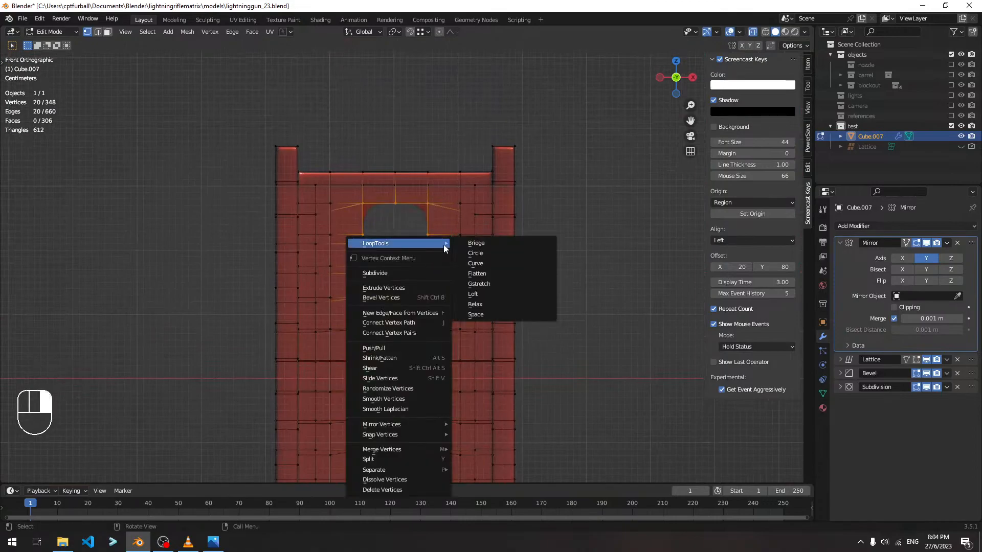
click(483, 254)
Select the border vertices of the middle opening and try shaping them with LoopTools Circle.
shift+middle_drag(448, 339, 443, 277)
drag(336, 258, 440, 378)
right_click(425, 312)
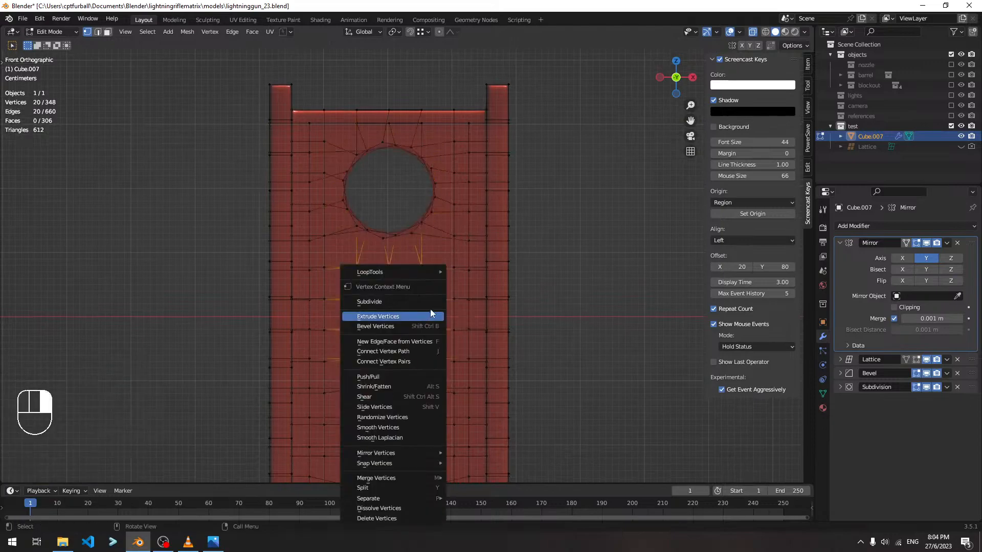
mouse_move(434, 272)
click(479, 282)
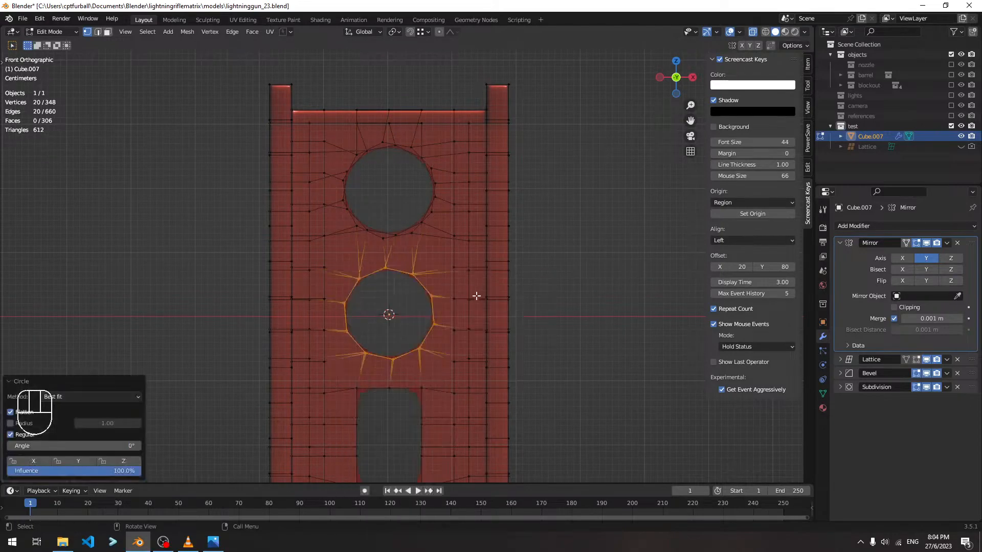
Select the bottom opening's border vertices, and undo back to before the top and middle openings were rounded.
shift+middle_drag(455, 364, 450, 292)
drag(341, 307, 436, 401)
key(ctrl+z)
key(ctrl+z)
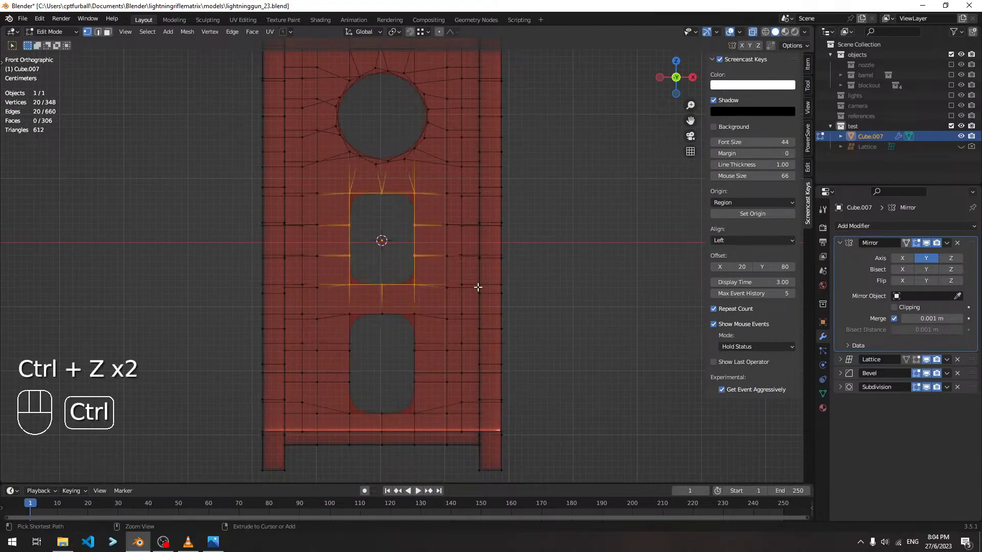
key(ctrl+z)
key(ctrl+z)
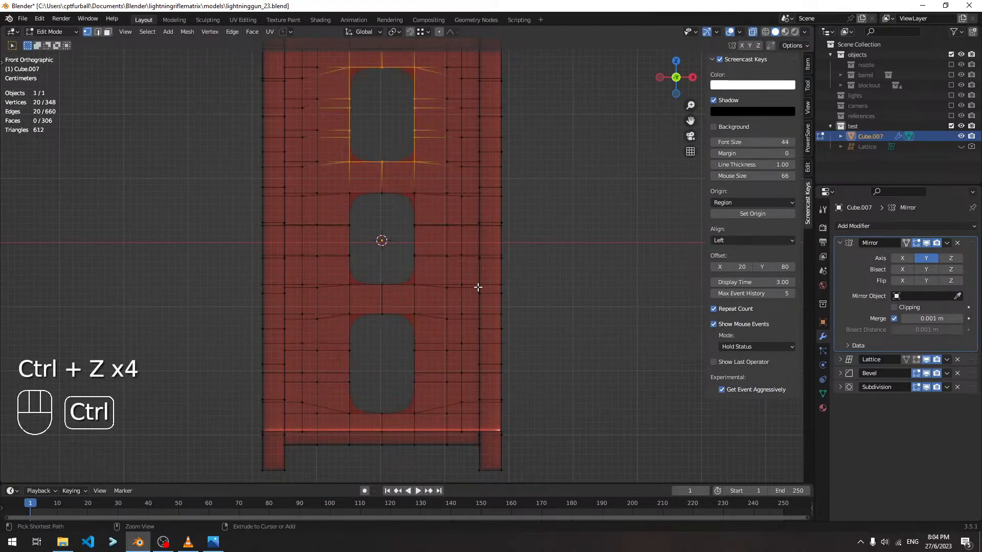
shift+middle_drag(419, 147, 476, 321)
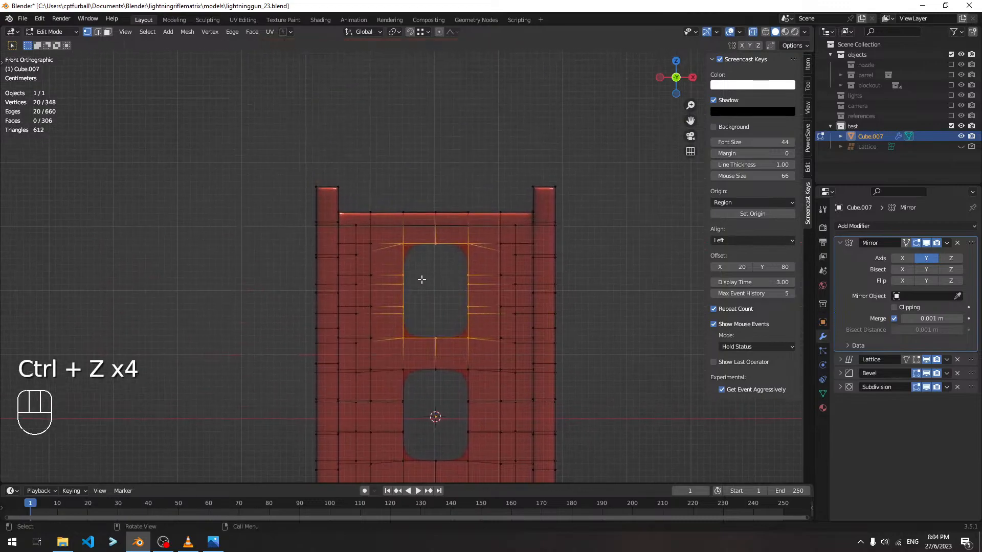
scroll(432, 281, down, 3)
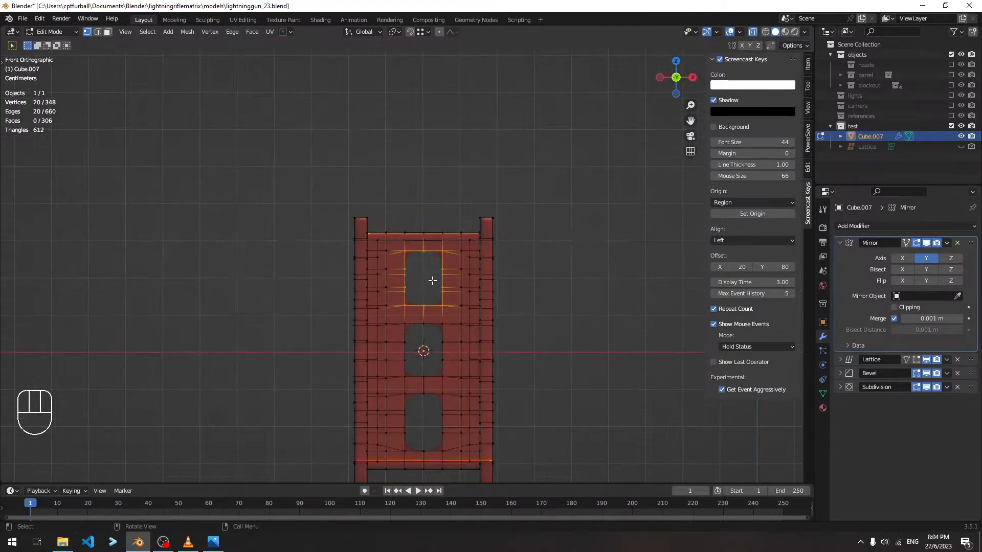
shift+middle_drag(439, 326, 432, 250)
scroll(417, 307, up, 4)
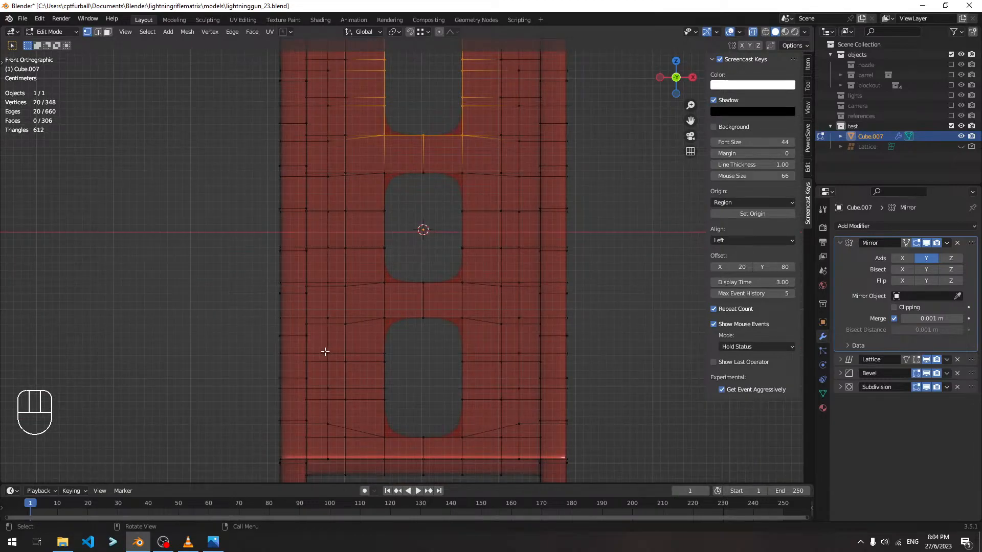
drag(327, 349, 397, 363)
click(752, 32)
click(752, 32)
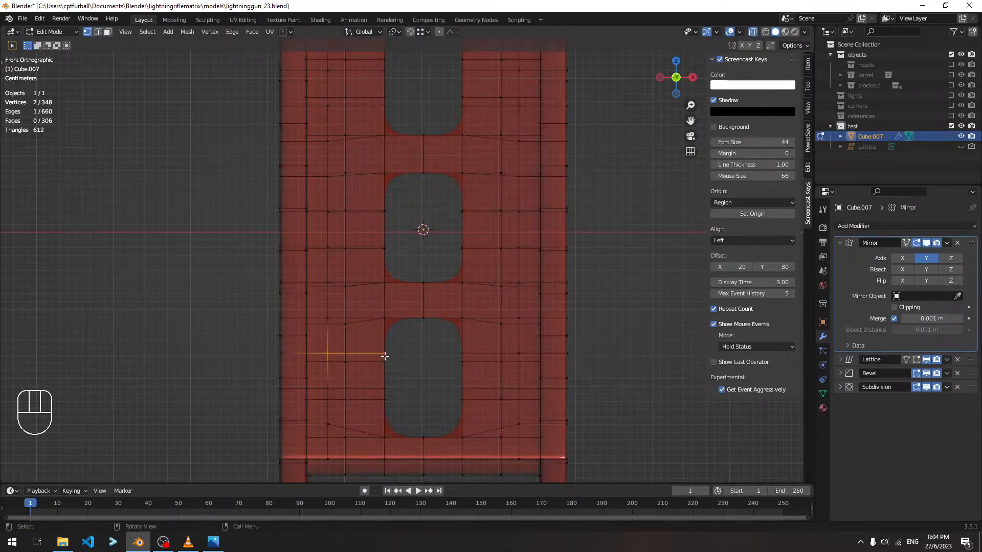
key(g)
key(z)
key(ctrl)
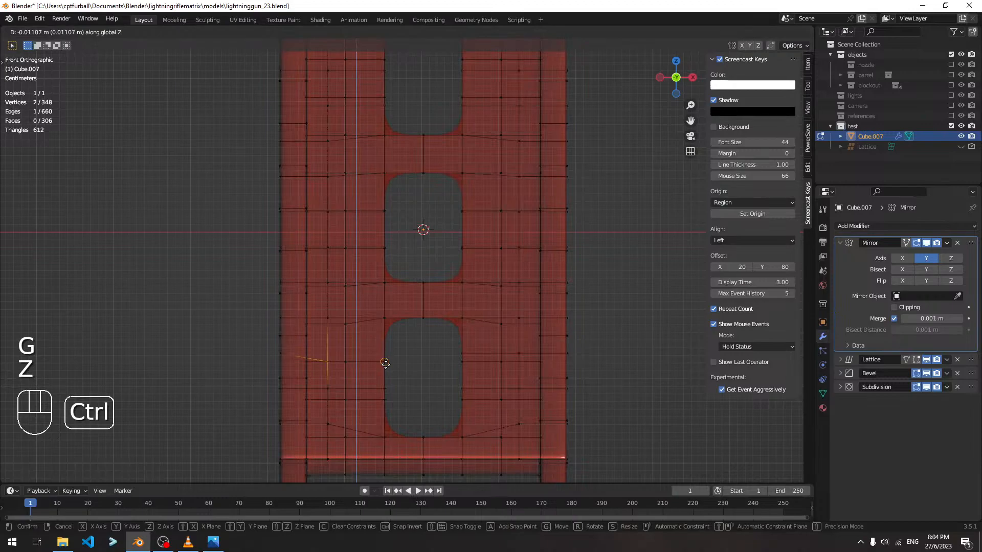
key(Escape)
Move the bottom opening's upper side vertices, left and right, down along Z, snapping them to the other wall's matching vertices.
click(386, 356)
key(g)
key(z)
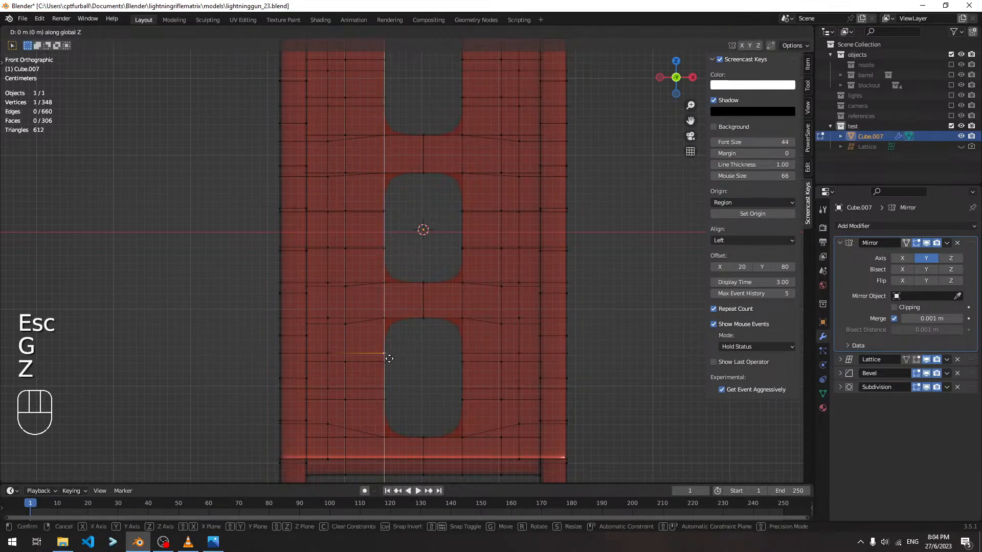
ctrl+click(388, 359)
click(461, 356)
key(g)
key(z)
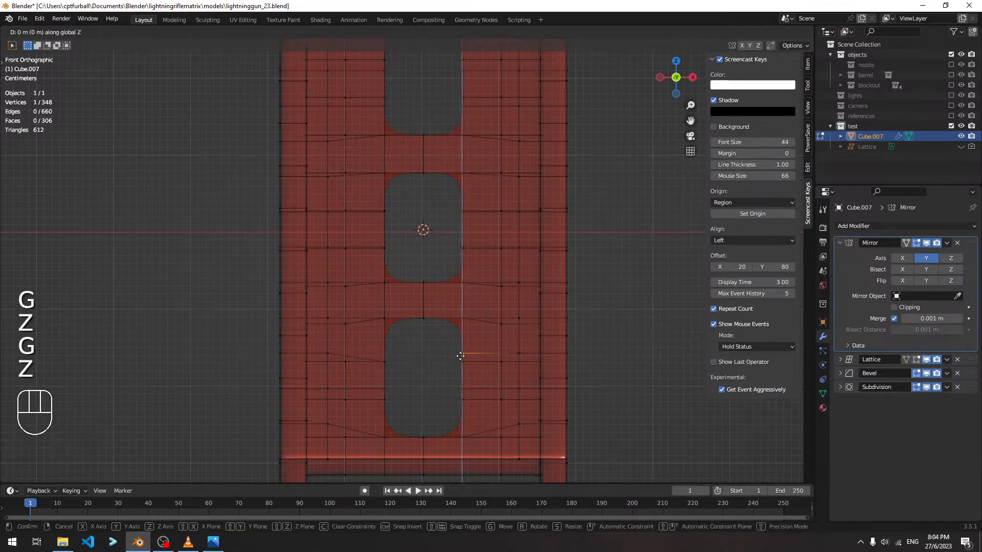
ctrl+click(461, 359)
Move the bottom opening's lower pair of side vertices 0.014237 m down along Z, snapping them to the other wall's vertices.
shift+middle_drag(462, 393, 458, 342)
drag(374, 334, 462, 343)
key(g)
key(z)
ctrl+click(460, 347)
Move the middle opening's lower pair of side vertices 0.001582 m down along Z to line up both walls.
shift+middle_drag(421, 310, 410, 417)
scroll(367, 312, up, 5)
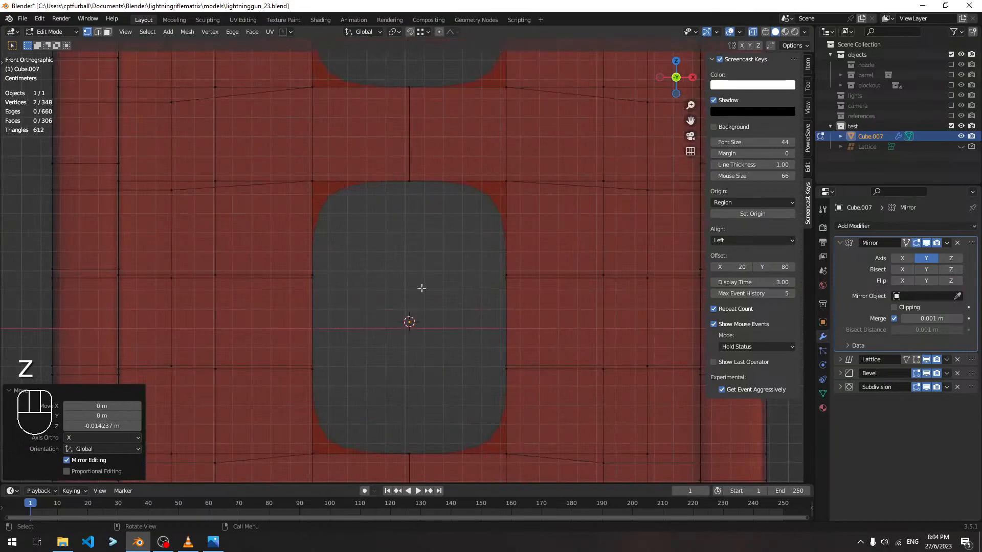
click(756, 31)
click(755, 31)
drag(301, 359, 511, 366)
key(g)
key(z)
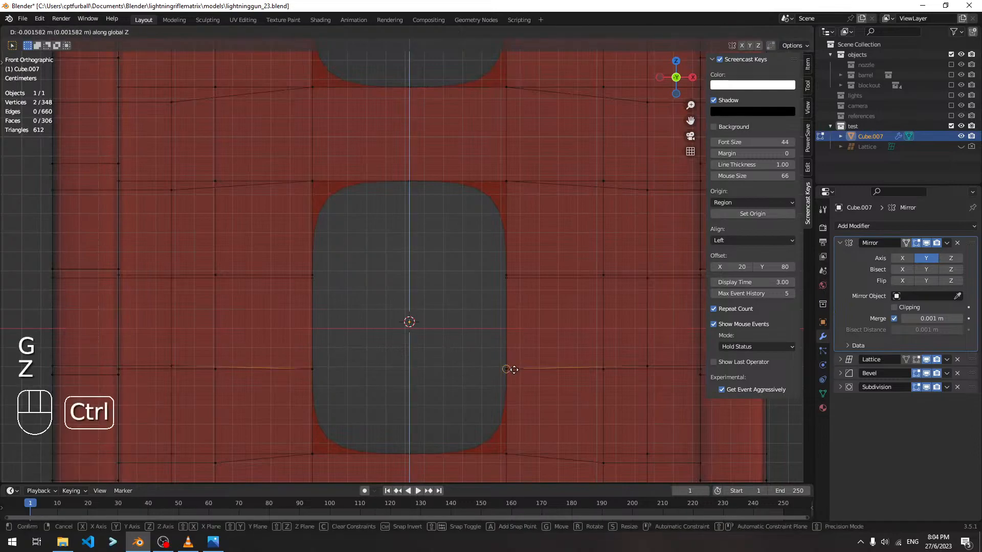
click(521, 280)
Move the middle opening's upper pair of side vertices 0.001582 m up along Z to line up both walls.
click(754, 32)
click(755, 33)
drag(292, 290, 532, 278)
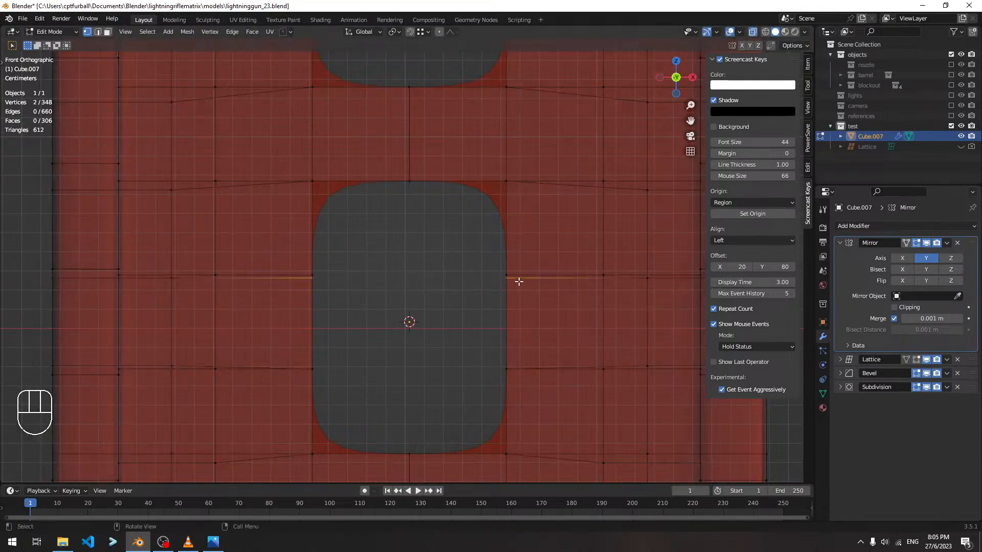
key(g)
key(z)
click(505, 280)
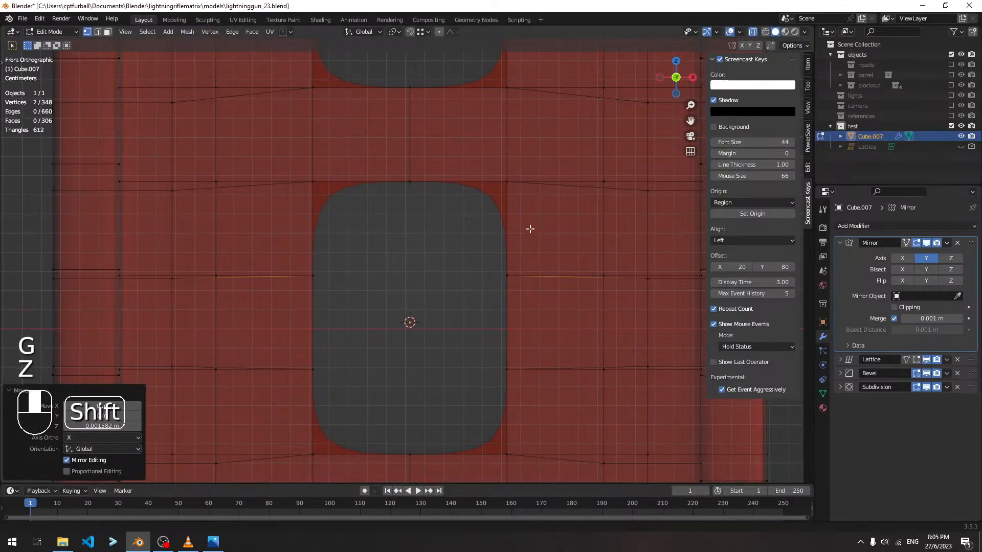
Move the top opening's lower pair of side vertices 0.011073 m up along Z to line up both walls.
shift+middle_drag(528, 226, 524, 322)
shift+middle_drag(517, 215, 510, 455)
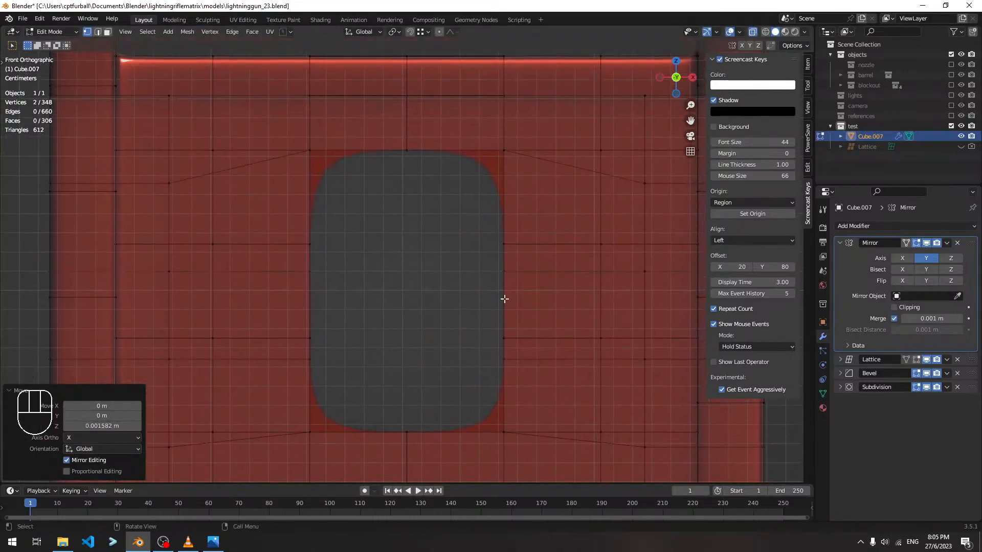
click(755, 32)
click(755, 32)
drag(287, 351, 537, 374)
key(g)
key(z)
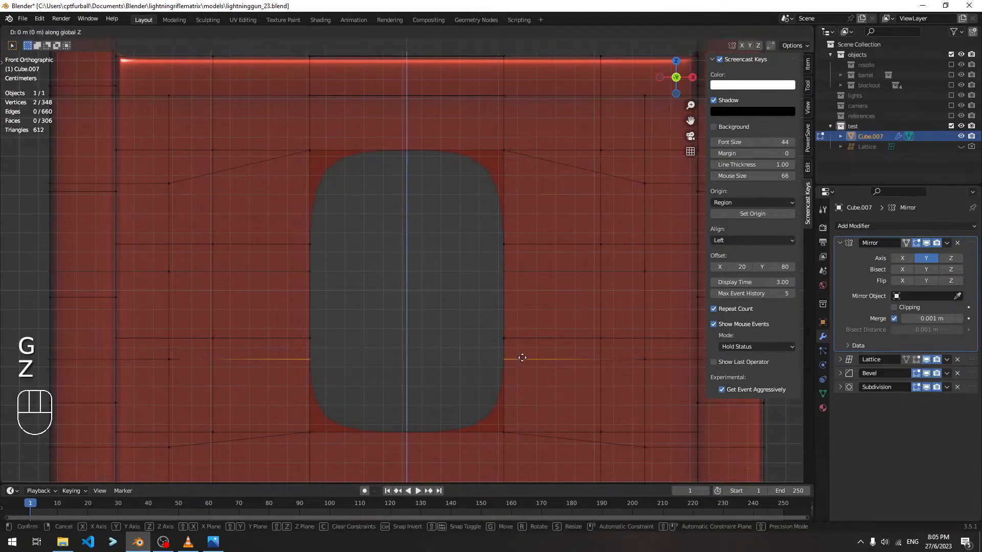
click(505, 338)
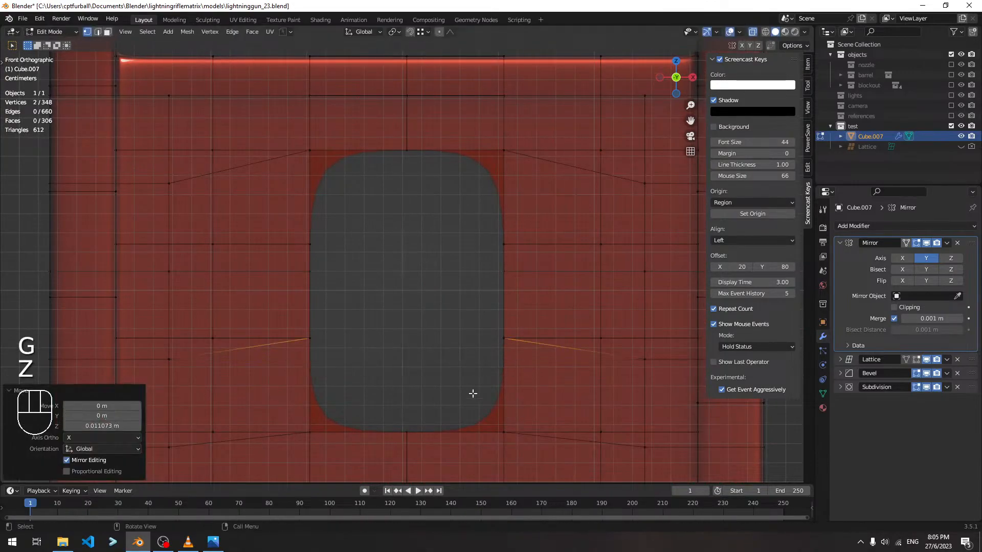
Move the top opening's upper pair of side vertices 0.014237 m up along Z to line up both walls.
click(754, 35)
click(754, 35)
drag(291, 264, 522, 282)
key(g)
key(z)
ctrl+click(507, 245)
Turn off X-ray and fill the first two faces bridging the inner and outer walls around the top opening's upper-left corner.
shift+scroll(554, 202, up, 3)
scroll(511, 226, down, 3)
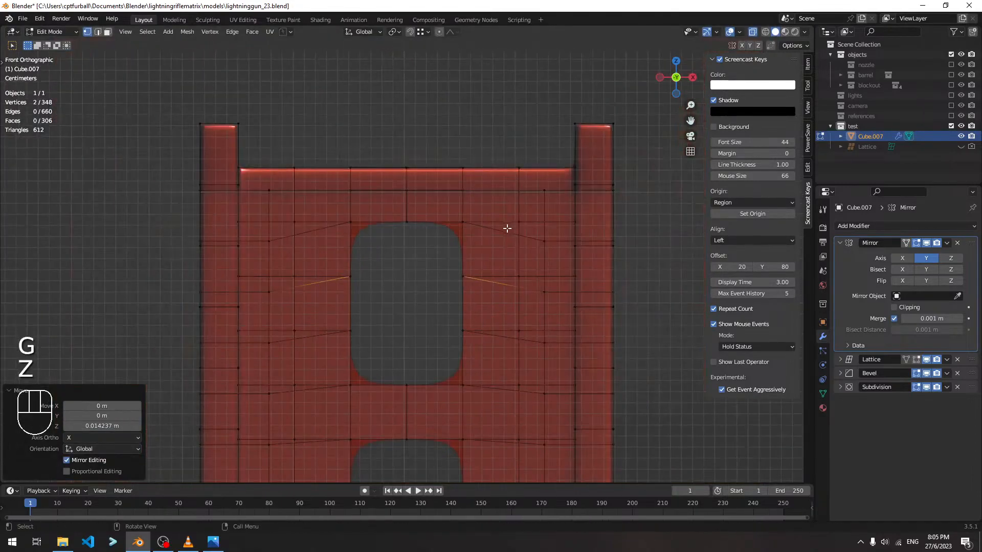
middle_drag(364, 219, 476, 254)
key(alt+z)
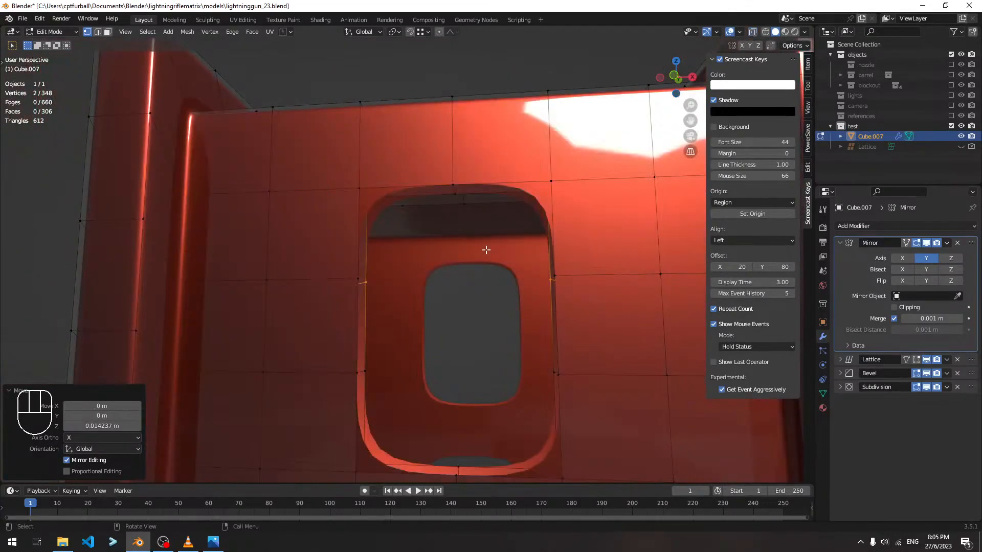
middle_drag(373, 216, 277, 170)
drag(243, 164, 288, 287)
key(f)
middle_drag(292, 182, 310, 208)
click(341, 155)
drag(338, 151, 445, 184)
middle_drag(445, 184, 636, 274)
key(f)
Fill the face bridging both walls along the right half of the top opening's upper edge.
drag(602, 228, 671, 266)
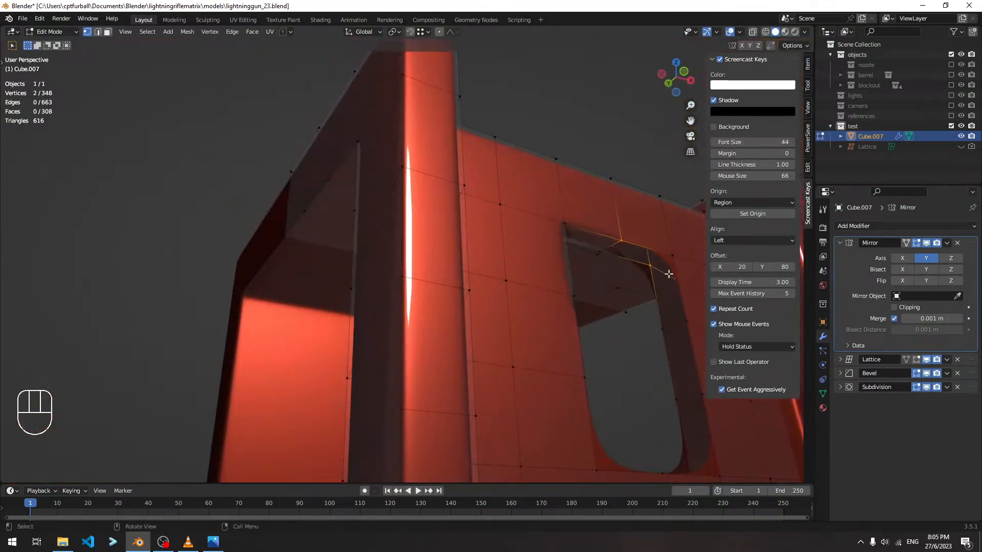
shift+middle_drag(668, 272, 559, 282)
shift+click(552, 272)
shift+click(576, 262)
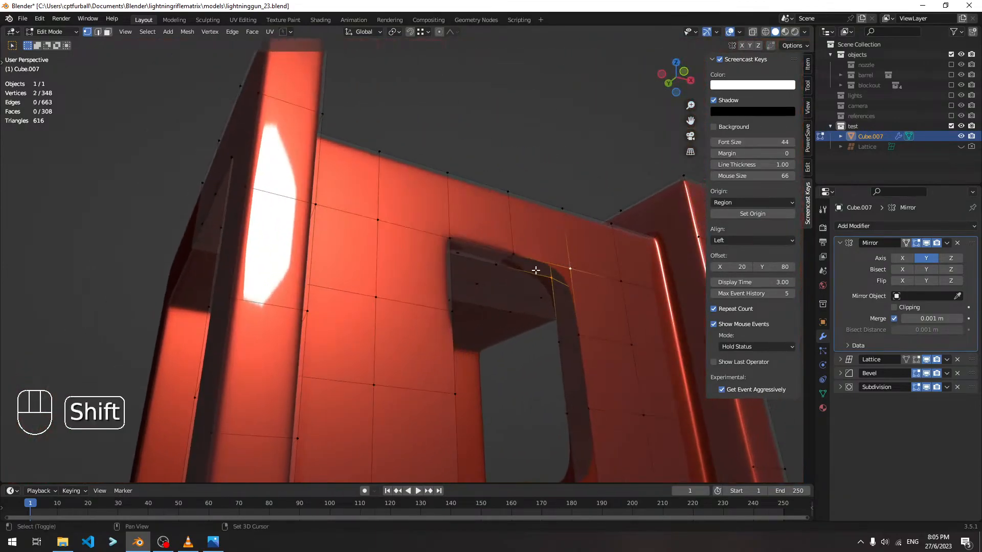
key(f)
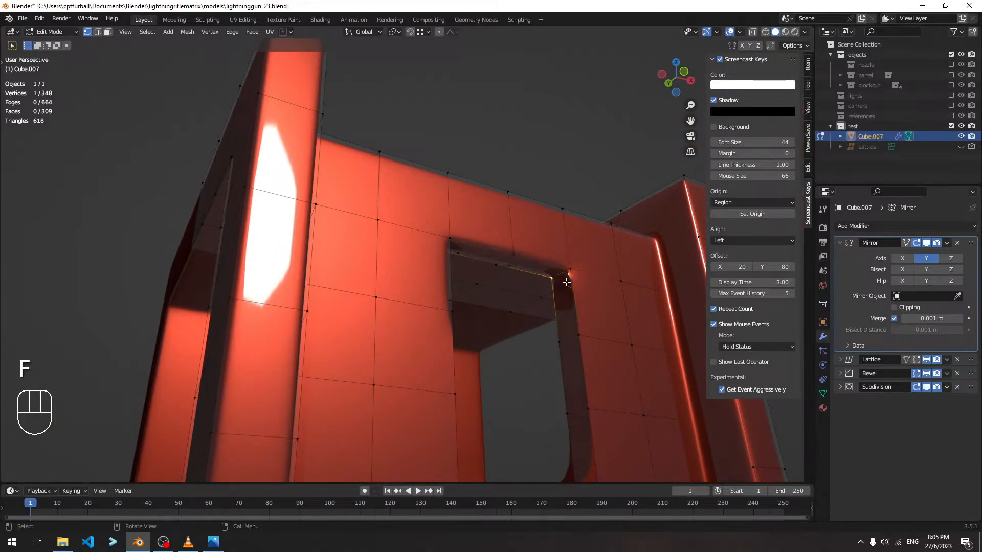
Fill the three faces bridging both walls down the right side of the top opening.
key(f)
shift+middle_drag(569, 373, 476, 292)
key(f)
click(478, 296)
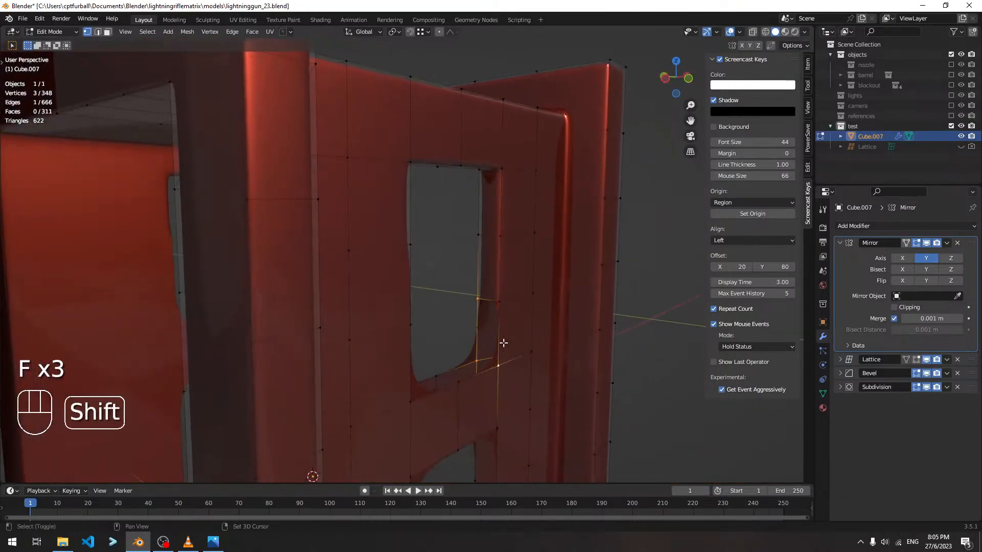
shift+click(500, 310)
key(f)
Fill the face bridging both walls along the right half of the top opening's lower edge, undoing the first attempt.
middle_drag(524, 333, 377, 383)
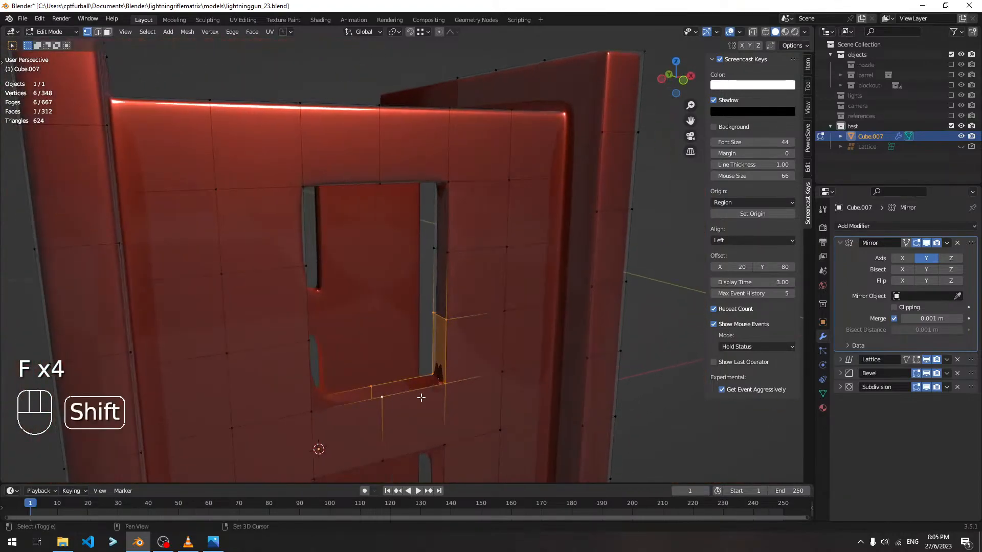
shift+click(443, 382)
click(433, 380)
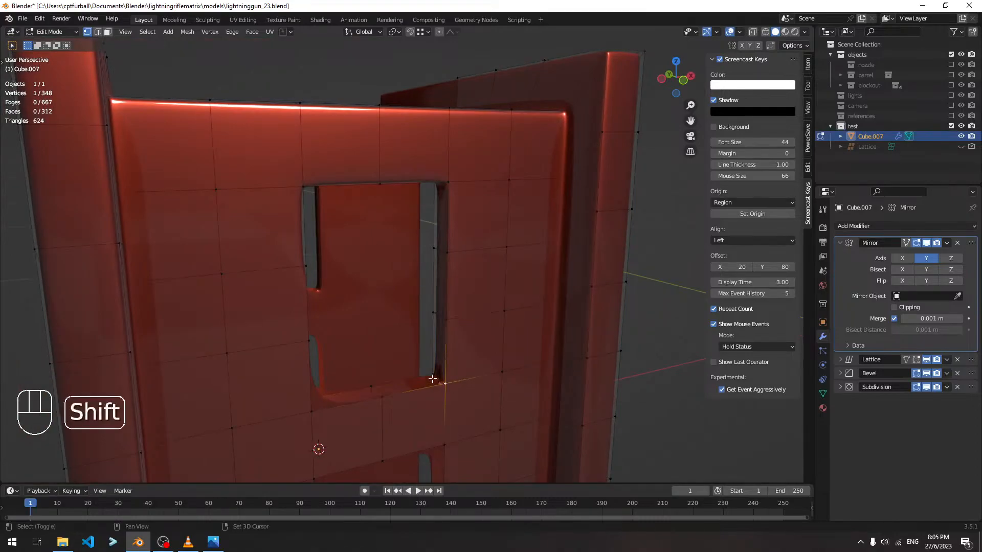
key(f)
middle_drag(470, 386, 465, 386)
key(ctrl+z)
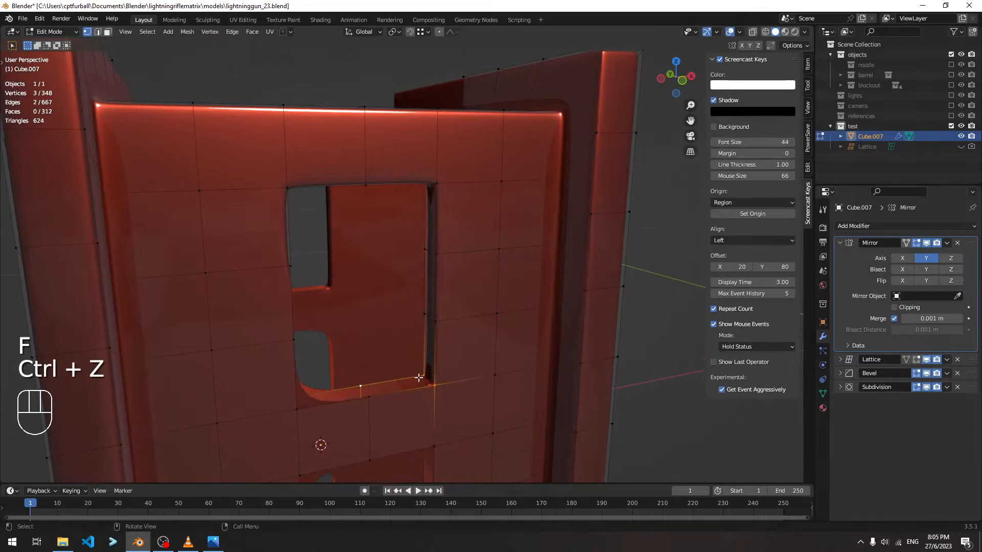
click(420, 377)
key(f)
Fill the face bridging both walls along the left half of the top opening's lower edge.
middle_drag(399, 382, 303, 358)
click(301, 357)
shift+click(282, 368)
shift+click(341, 372)
shift+click(353, 363)
key(f)
Fill the two remaining faces bridging both walls on the left side of the top opening.
click(280, 305)
shift+click(293, 298)
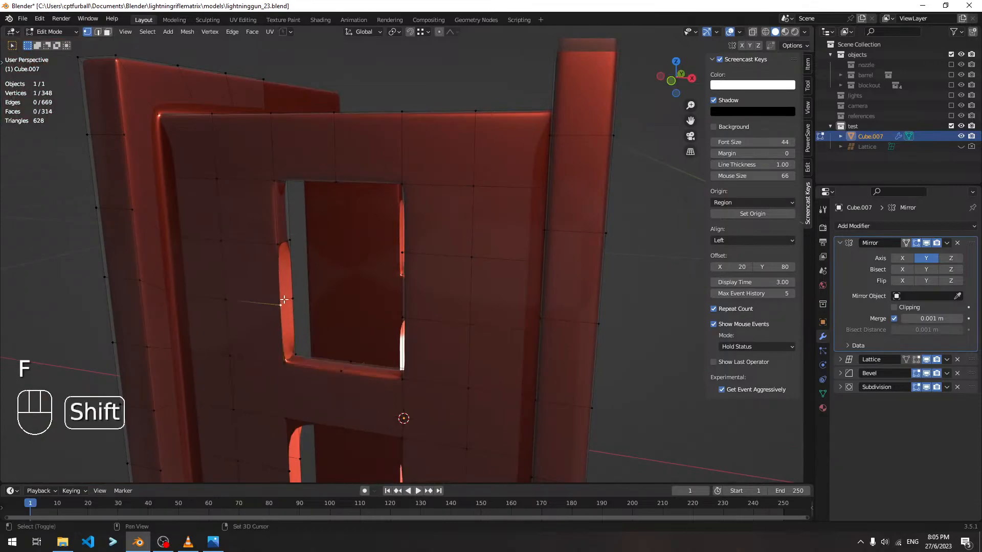
key(f)
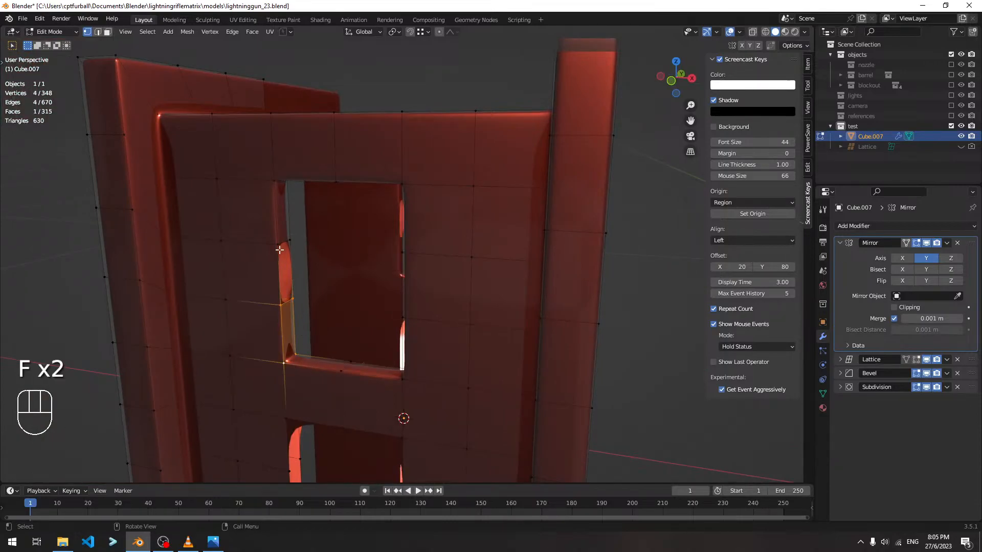
key(f)
mouse_move(330, 276)
middle_down()
mouse_move(322, 313)
mouse_move(338, 293)
middle_up()
shift+middle_drag(373, 344, 360, 255)
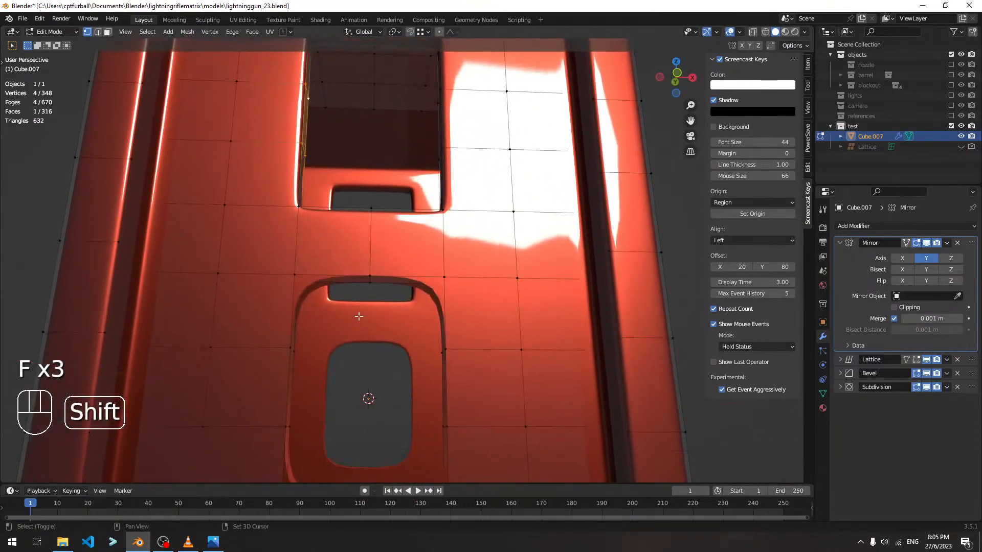
Fill the upper face on the left side of the middle opening and the left half of its upper edge, bridging both walls.
middle_drag(360, 332, 364, 305)
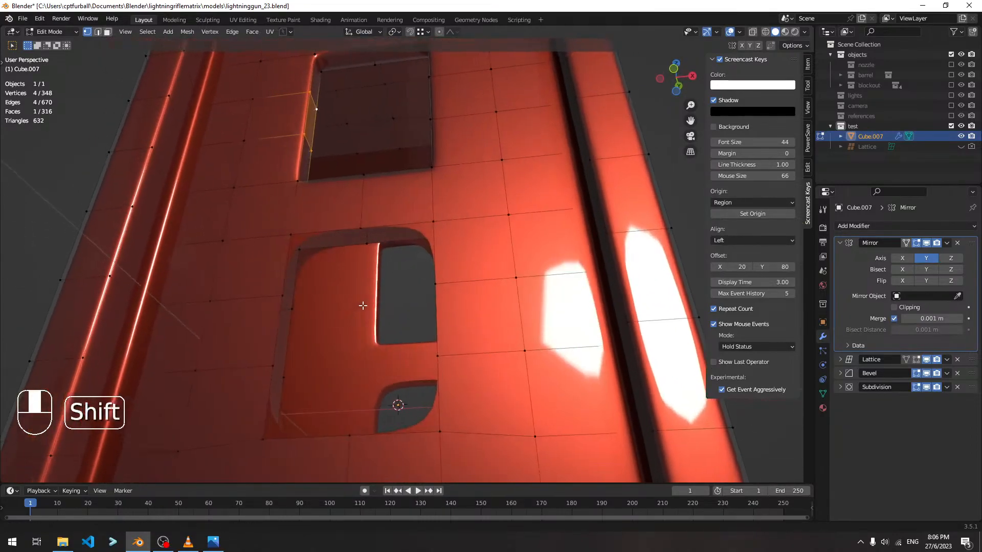
click(297, 238)
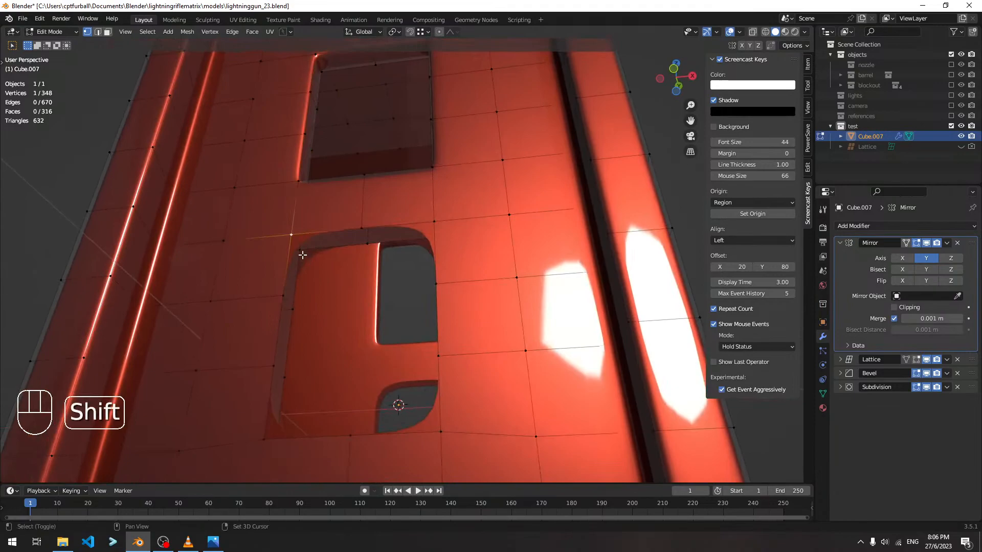
shift+click(283, 296)
shift+click(292, 309)
key(f)
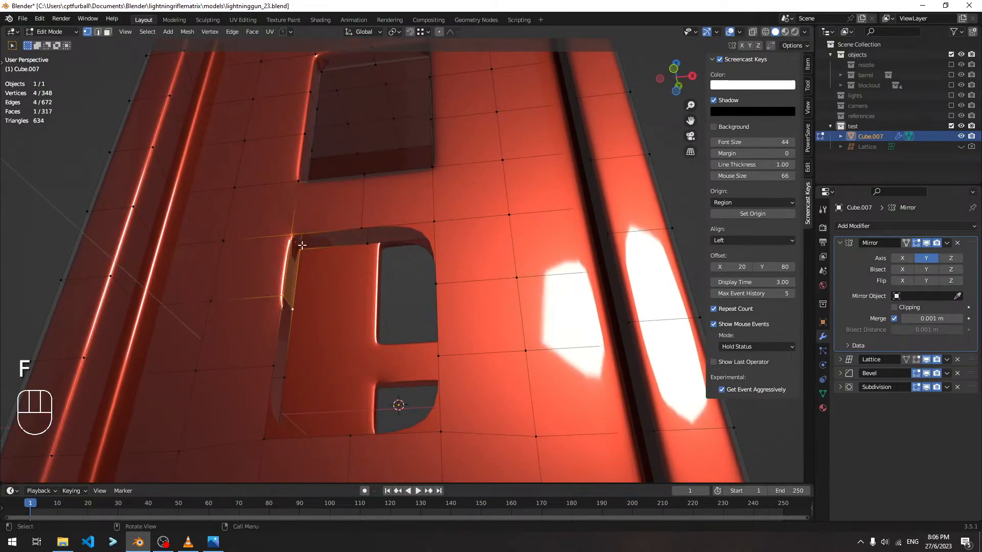
click(299, 241)
key(f)
Fill the right half of the middle opening's upper edge and the two upper faces down its right side.
middle_drag(344, 258, 512, 236)
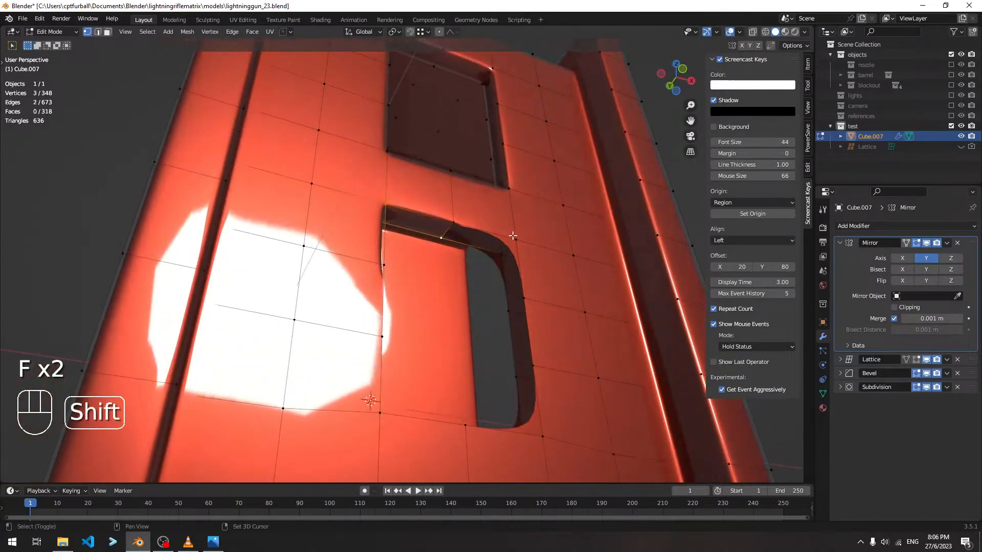
click(504, 254)
shift+click(454, 225)
shift+click(442, 238)
shift+click(516, 236)
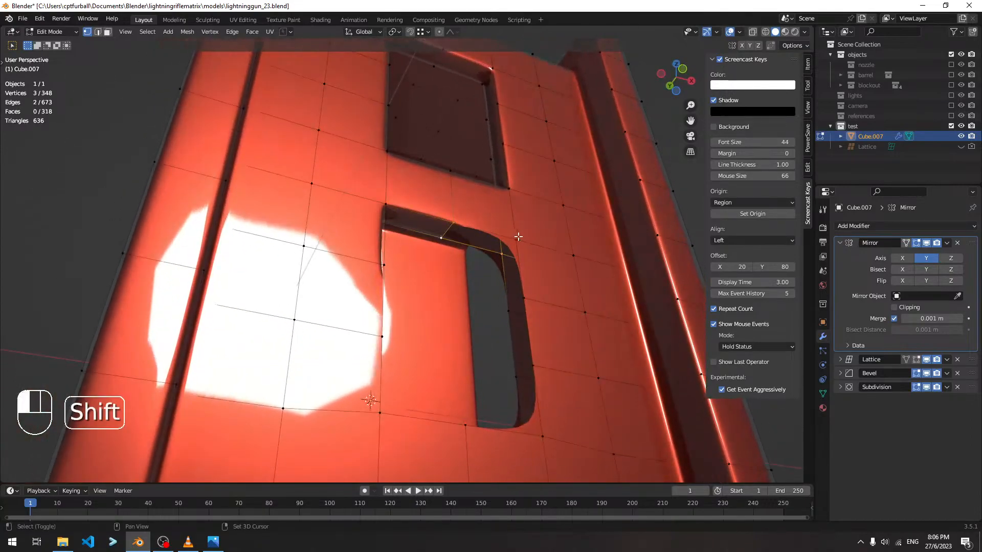
key(f)
shift+click(518, 242)
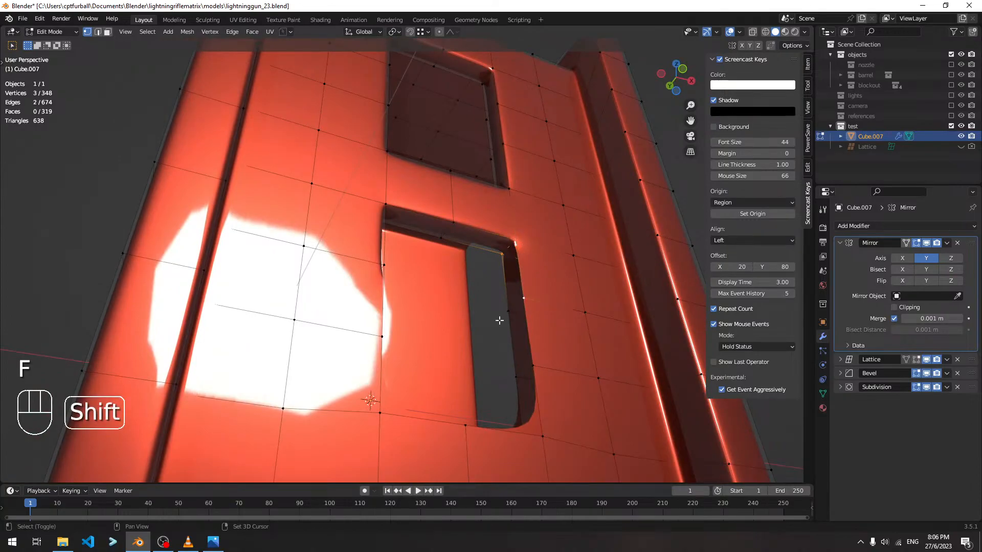
key(f)
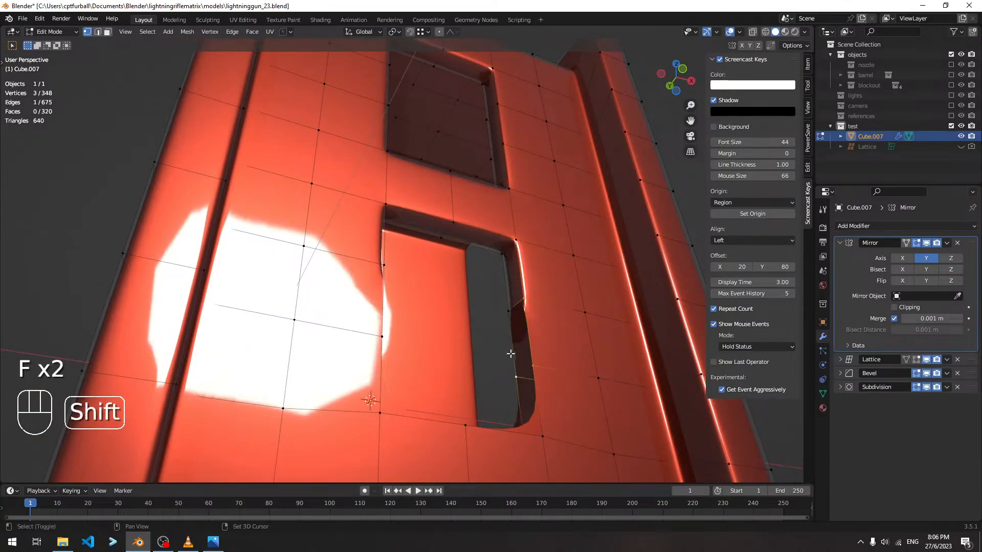
key(f)
Fill the lowest face on the middle opening's right side and the right half of its lower edge.
middle_drag(494, 300, 501, 362)
shift+middle_drag(501, 362, 461, 288)
click(453, 286)
shift+click(453, 336)
shift+click(465, 343)
shift+click(466, 290)
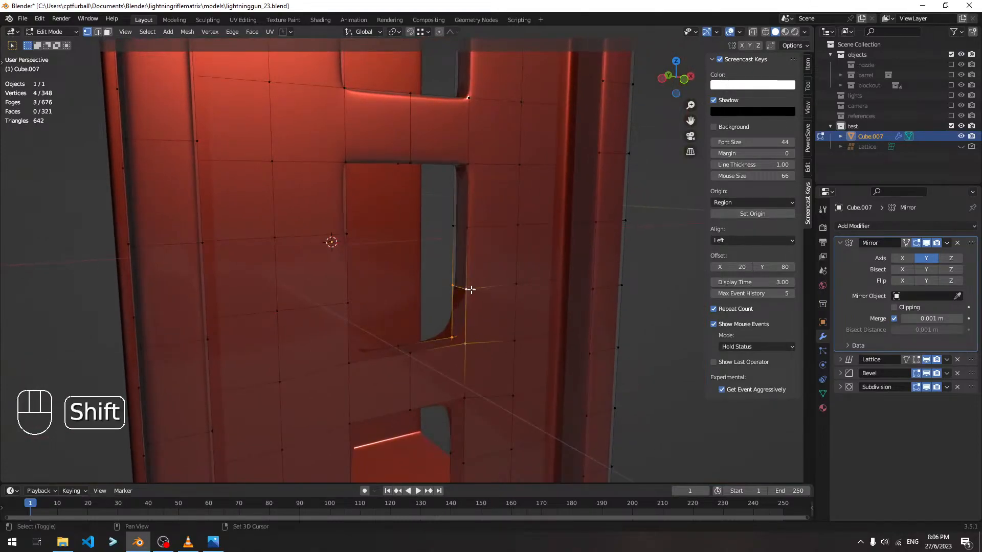
key(f)
click(398, 346)
shift+click(410, 352)
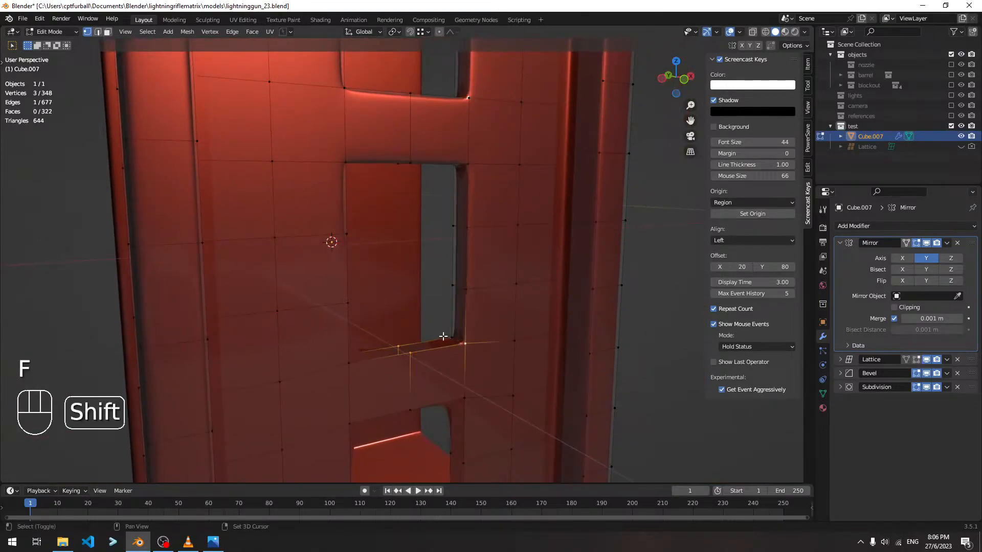
key(f)
Fill the left half of the middle opening's lower edge and the two remaining faces on its left side.
middle_drag(486, 347, 406, 347)
click(288, 331)
shift+click(276, 338)
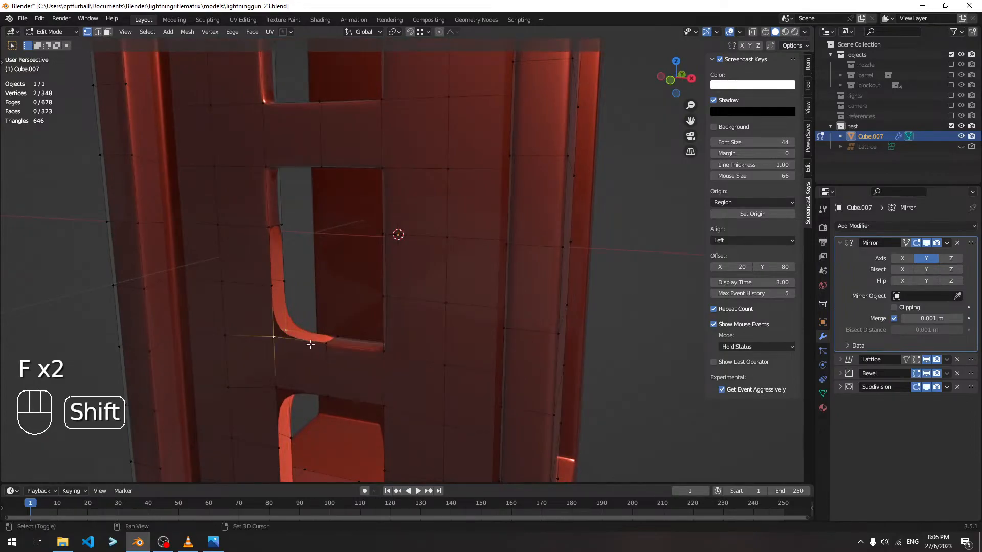
key(f)
click(287, 283)
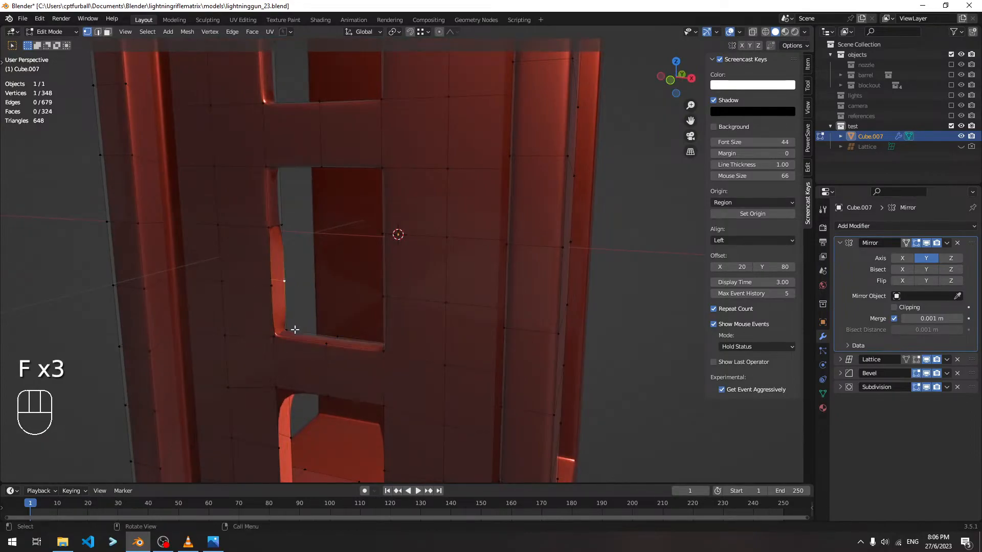
key(f)
click(268, 227)
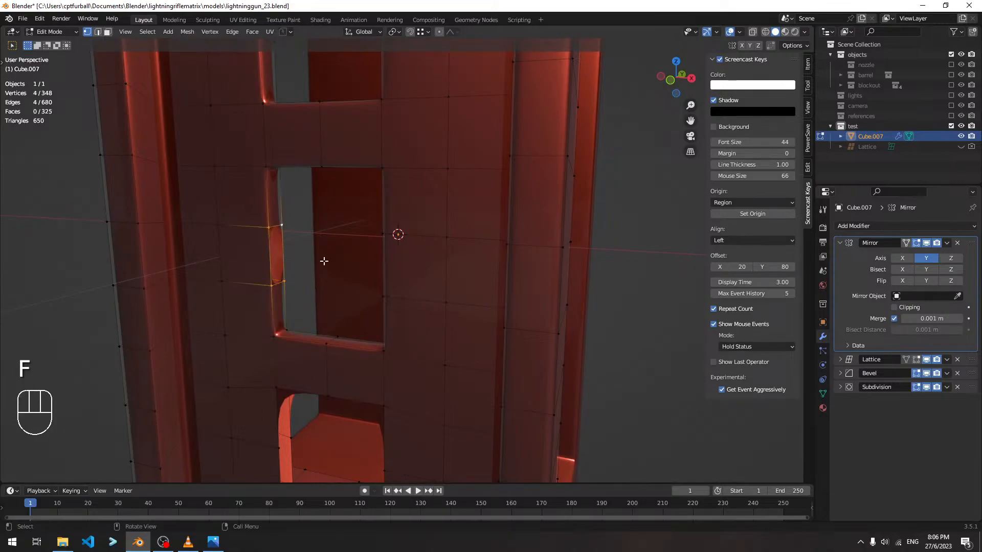
key(f)
Fill the two faces bridging both walls along the upper edge of the bottom opening.
middle_drag(339, 309, 357, 215)
click(233, 222)
shift+click(246, 236)
key(f)
shift+click(460, 216)
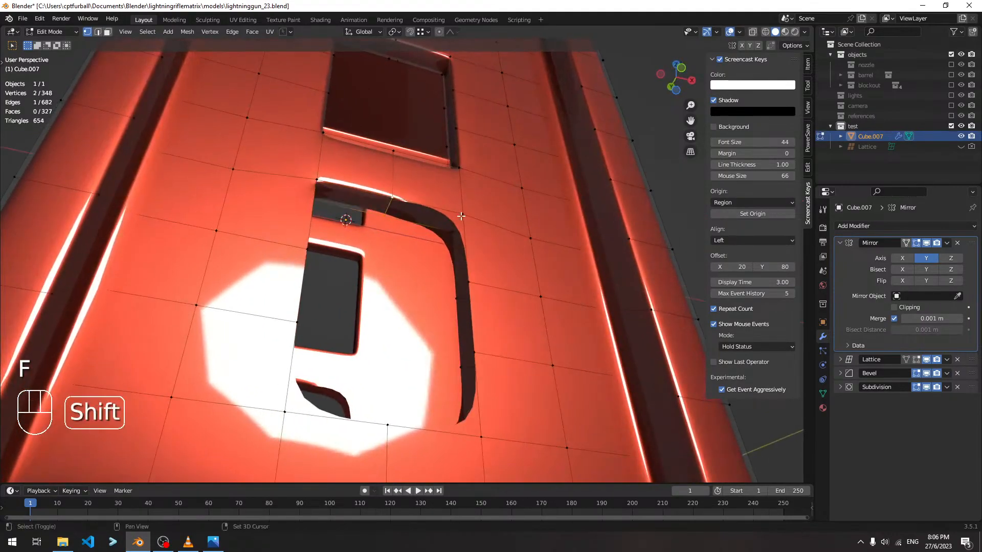
key(f)
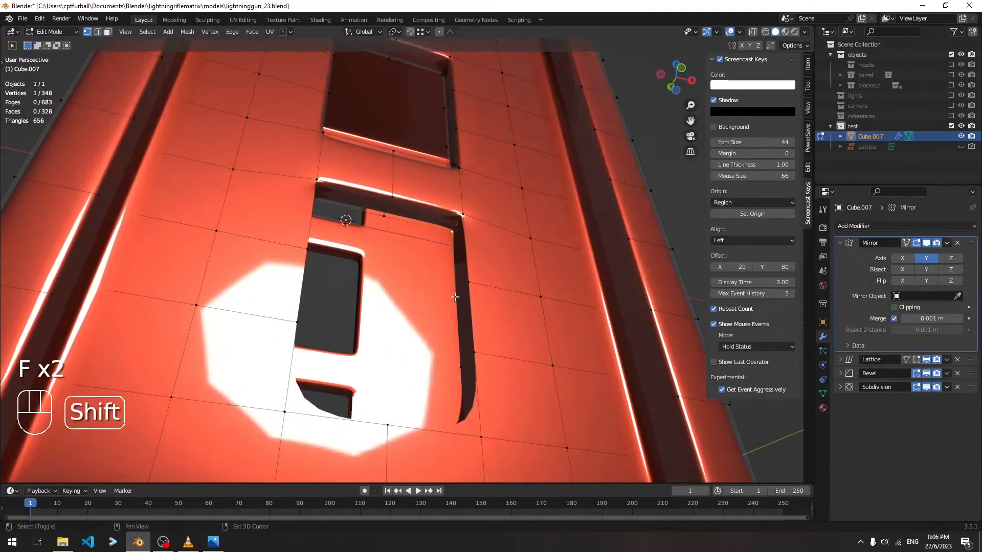
Fill the two upper bridging faces on the right side of the bottom opening.
key(f)
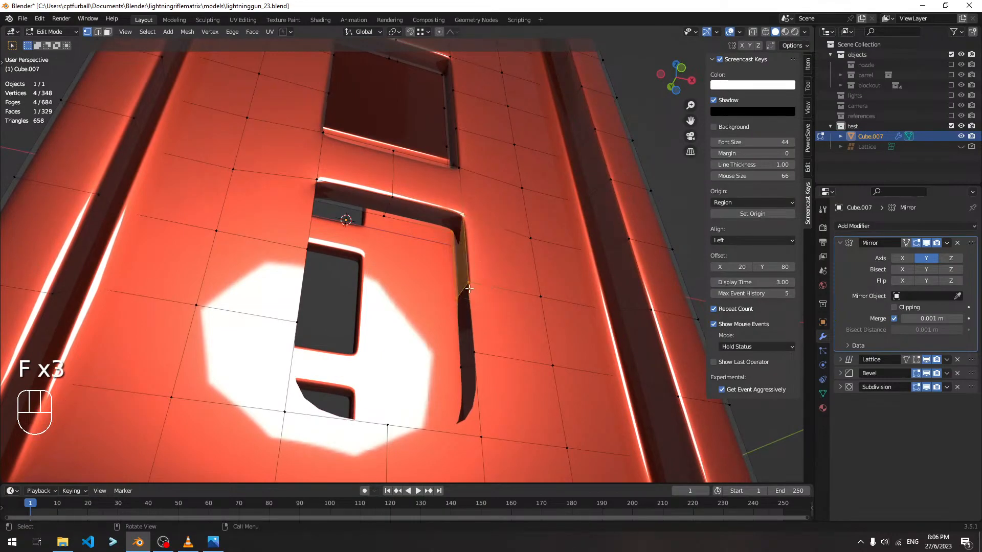
click(468, 286)
shift+click(478, 351)
key(f)
Fill the lowest bridging face on the bottom opening's right side, undoing the first attempt.
middle_drag(475, 376, 467, 332)
shift+middle_drag(484, 402, 461, 257)
middle_drag(461, 302, 455, 227)
shift+middle_drag(463, 344, 453, 288)
click(437, 344)
shift+click(444, 299)
key(f)
key(ctrl+z)
shift+click(429, 279)
key(f)
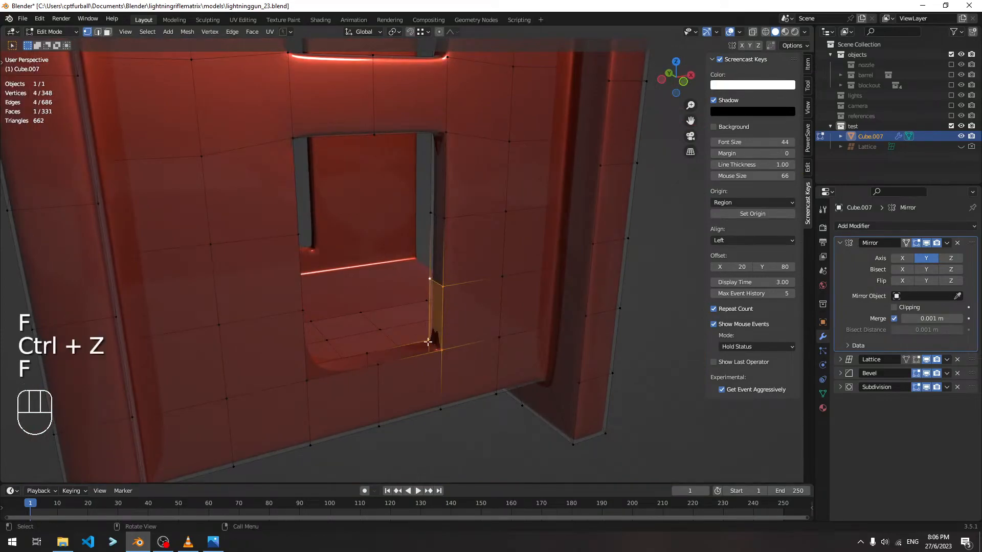
Fill the right and left halves of the bottom opening's lower edge with faces bridging both walls.
click(367, 353)
shift+click(378, 365)
key(f)
middle_drag(473, 353, 399, 331)
click(335, 319)
shift+click(327, 330)
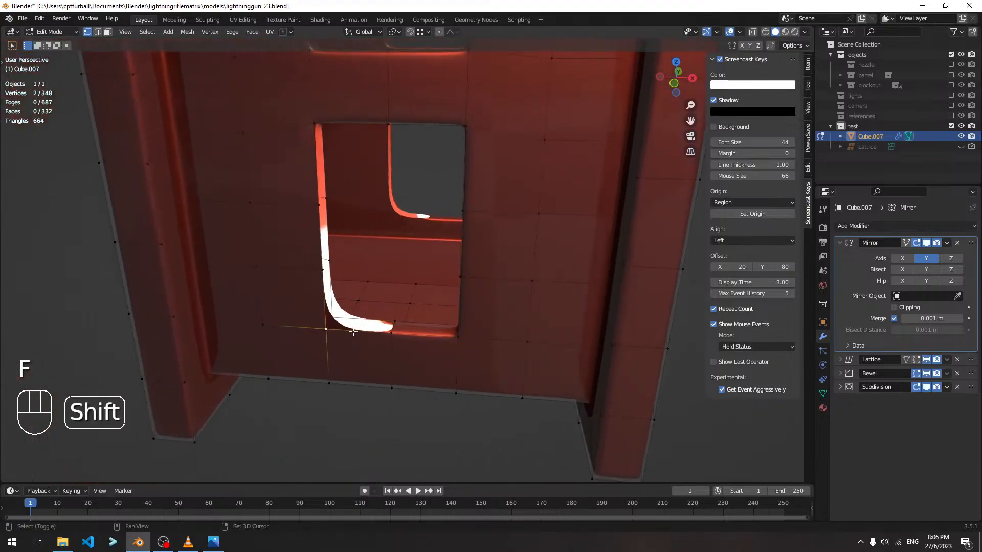
key(f)
Fill the three faces bridging both walls up the left side of the bottom opening.
shift+click(390, 331)
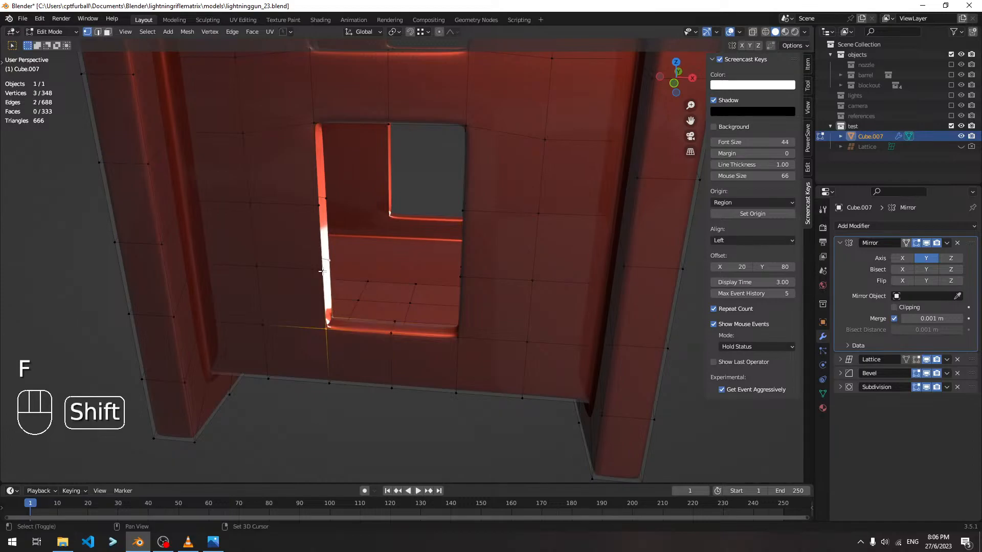
key(f)
shift+click(320, 268)
key(f)
shift+middle_drag(374, 245, 337, 193)
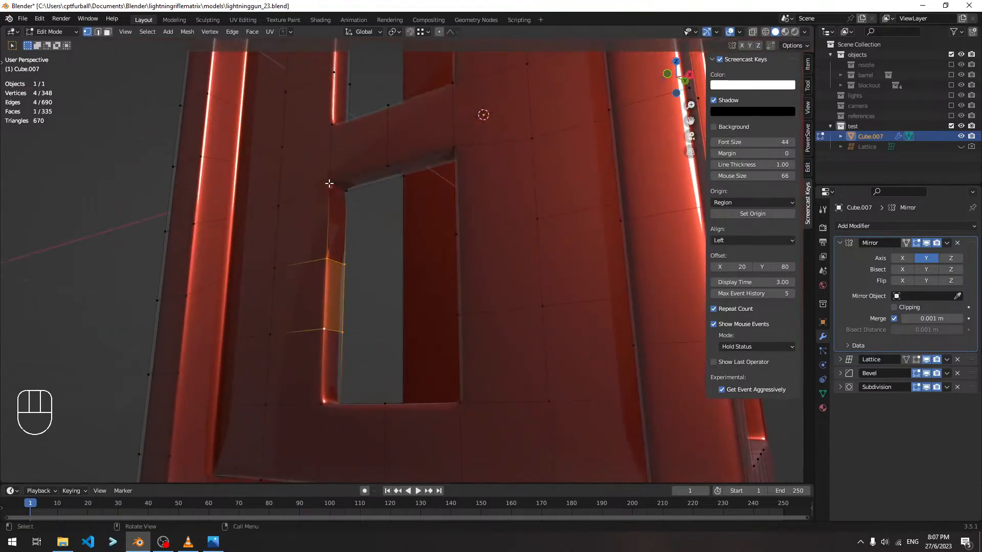
click(329, 183)
shift+click(346, 191)
shift+click(344, 265)
shift+click(326, 258)
key(f)
scroll(429, 273, down, 4)
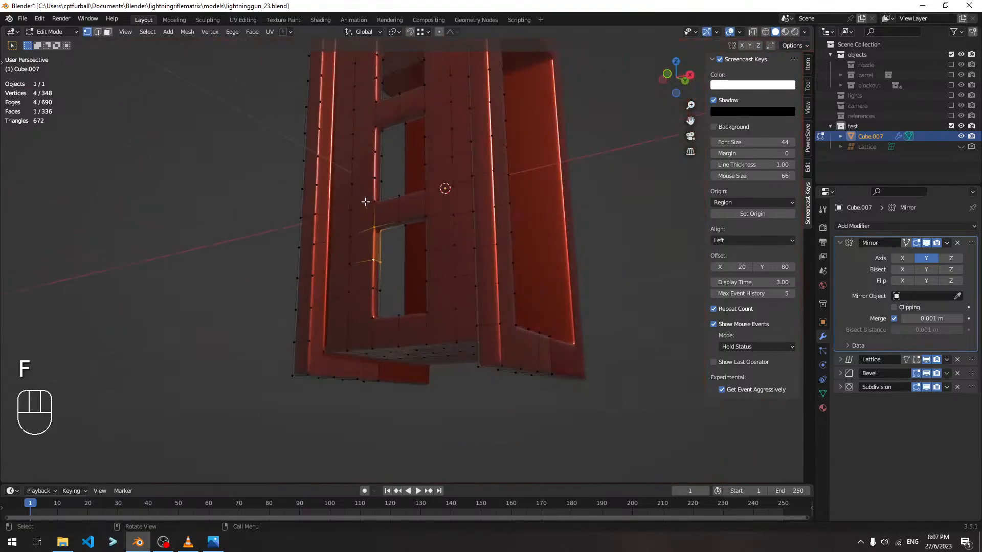
key(3)
middle_drag(399, 231, 412, 219)
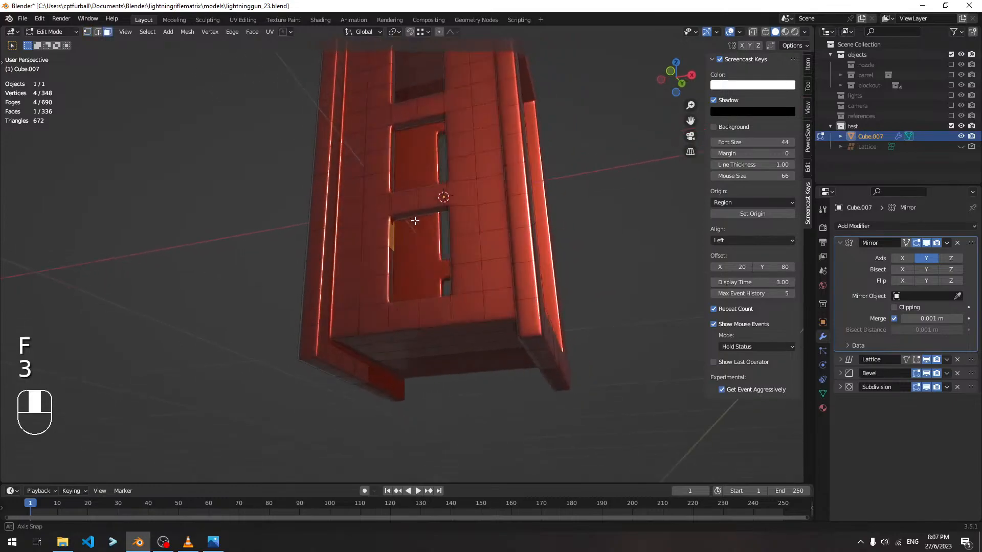
key(2)
shift+click(406, 213)
click(420, 238)
click(361, 241)
alt+shift+click(401, 213)
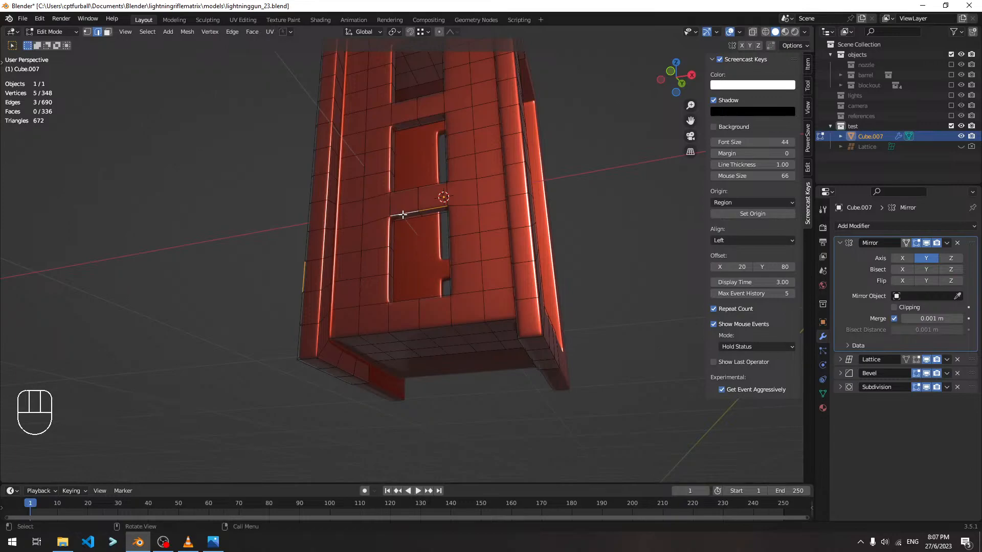
Select the ring of faces lining the bottom opening and round it with LoopTools Circle.
scroll(401, 213, up, 4)
key(3)
alt+shift+click(383, 180)
shift+middle_drag(402, 160, 396, 303)
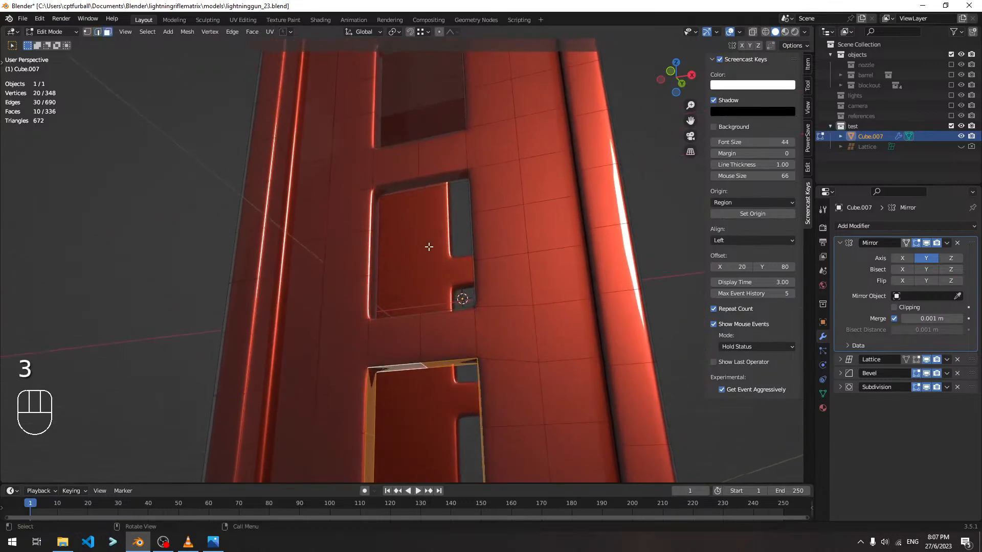
scroll(429, 245, down, 5)
right_click(403, 318)
mouse_move(409, 303)
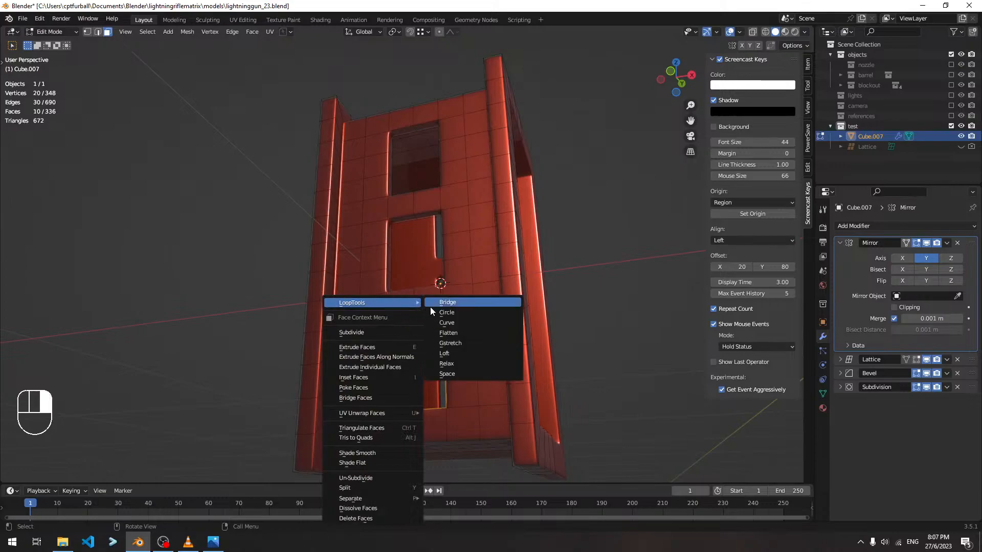
click(468, 312)
Select only the ring of faces lining the middle opening and round it with LoopTools Circle.
alt+shift+click(398, 220)
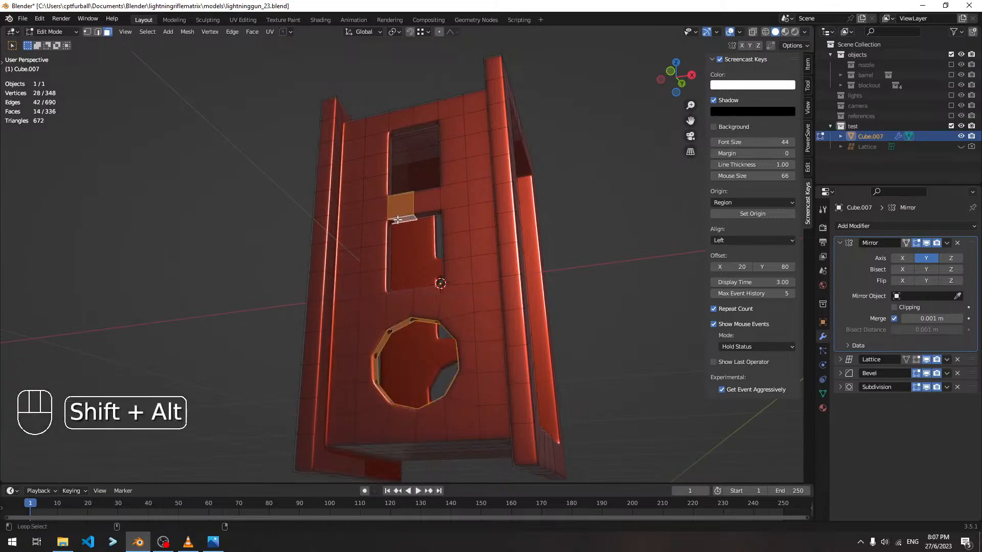
click(403, 219)
alt+shift+click(416, 217)
alt+shift+click(416, 216)
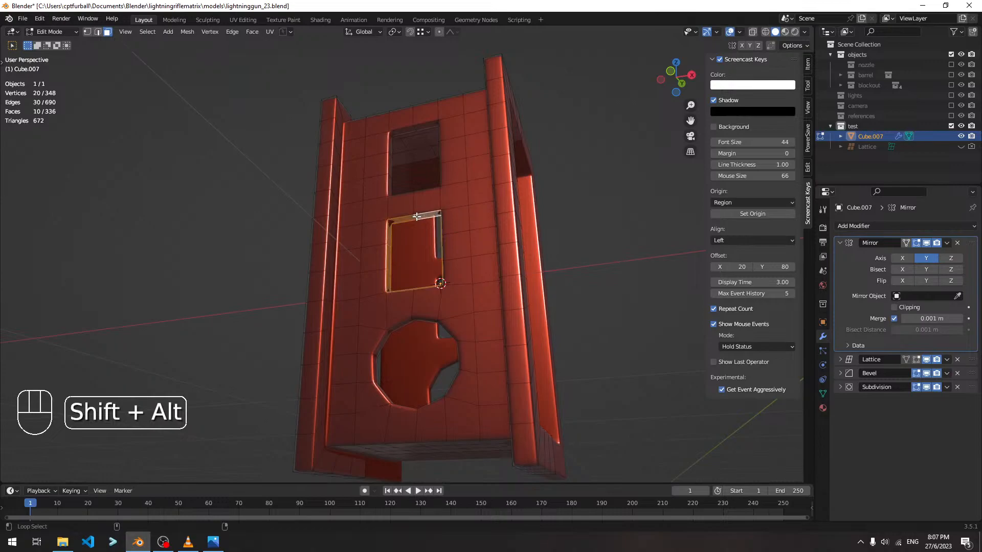
right_click(416, 216)
mouse_move(420, 202)
click(461, 212)
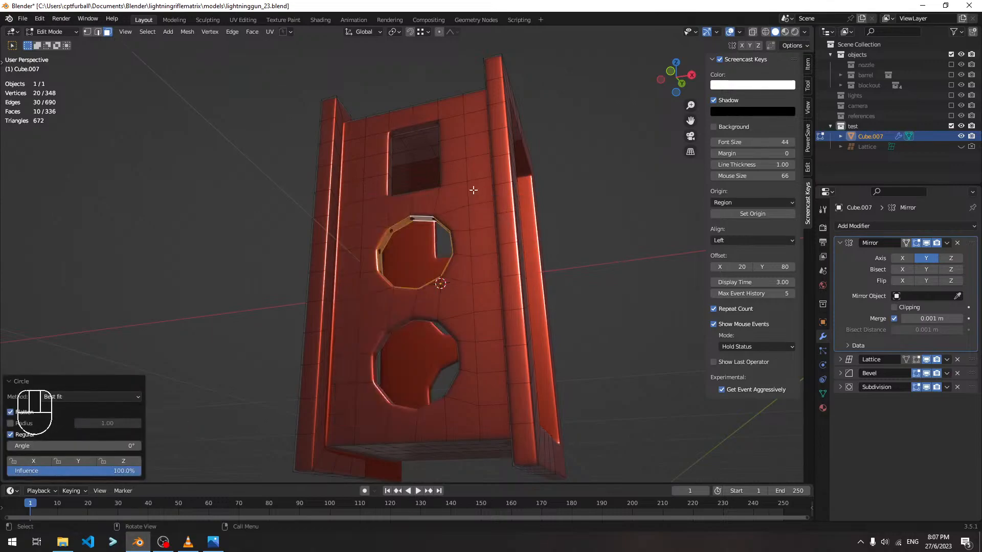
click(417, 128)
alt+shift+click(417, 127)
alt+shift+click(417, 126)
click(416, 127)
alt+shift+click(413, 128)
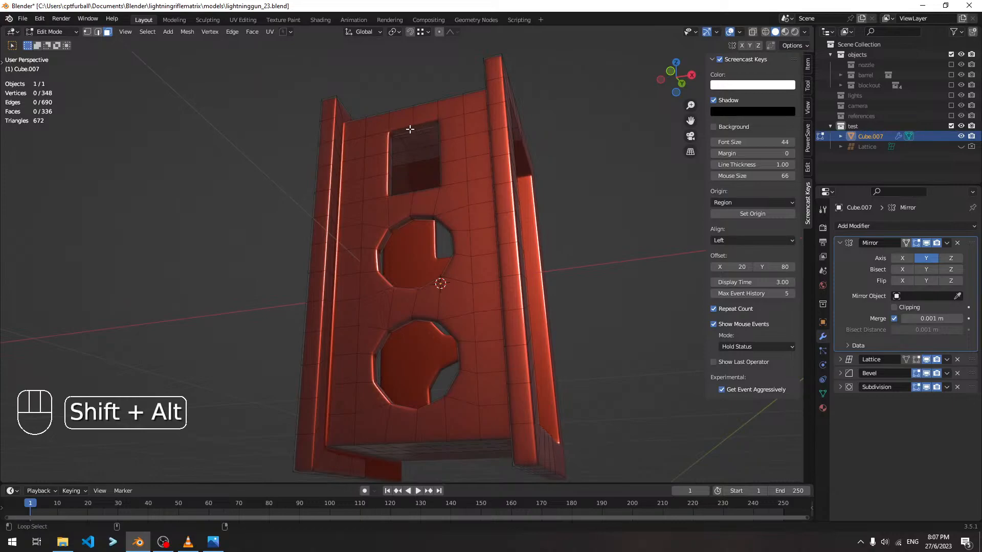
alt+shift+click(414, 127)
click(418, 126)
alt+shift+click(419, 126)
click(421, 125)
Select the ring of faces lining the top opening and round it with LoopTools Circle.
scroll(416, 121, up, 2)
shift+middle_drag(427, 131, 435, 248)
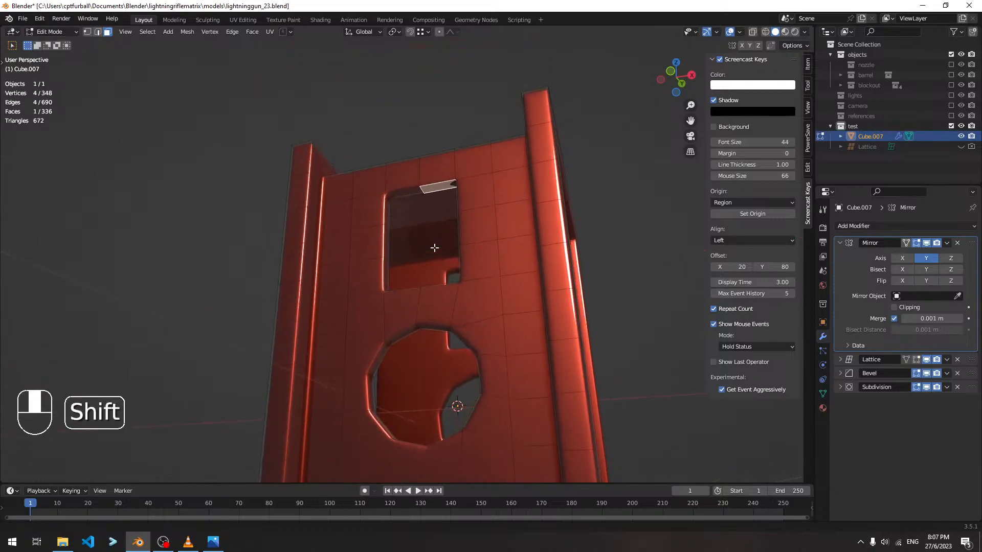
click(387, 224)
alt+shift+click(387, 226)
alt+shift+click(387, 226)
right_click(387, 226)
mouse_move(391, 212)
click(430, 221)
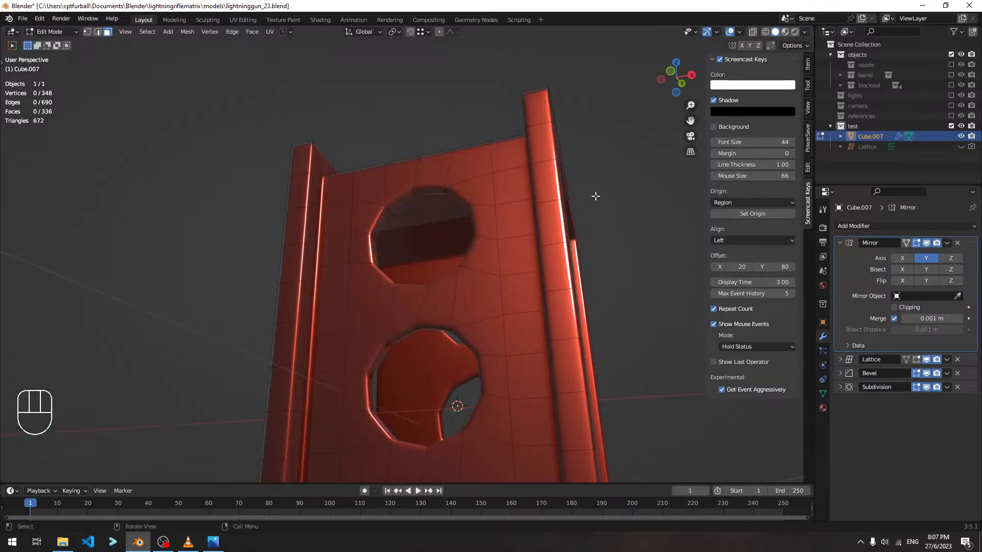
Return to Object Mode, move the Lattice modifier above the Mirror modifier and inspect the panel from several angles.
key(Tab)
scroll(554, 255, down, 3)
middle_drag(554, 255, 488, 286)
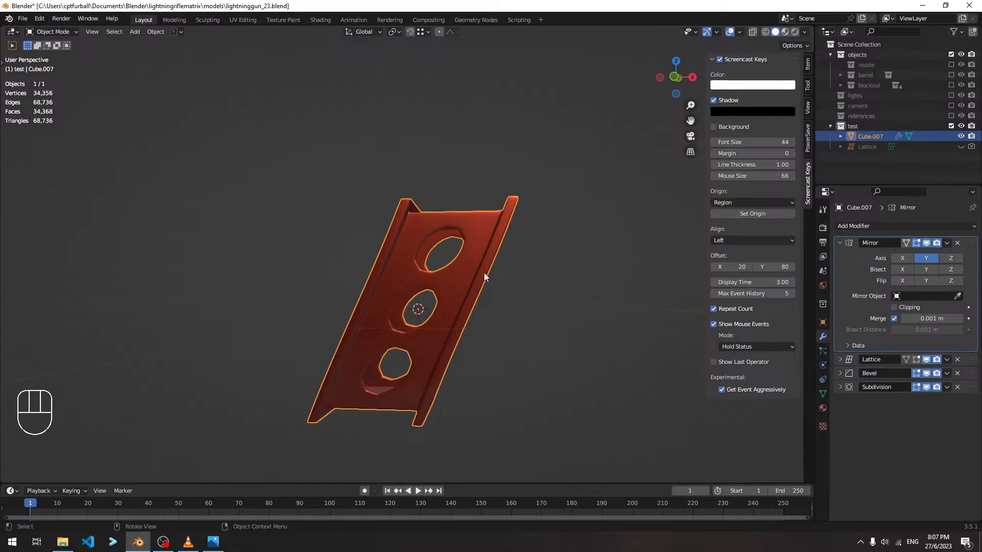
middle_drag(504, 265, 542, 323)
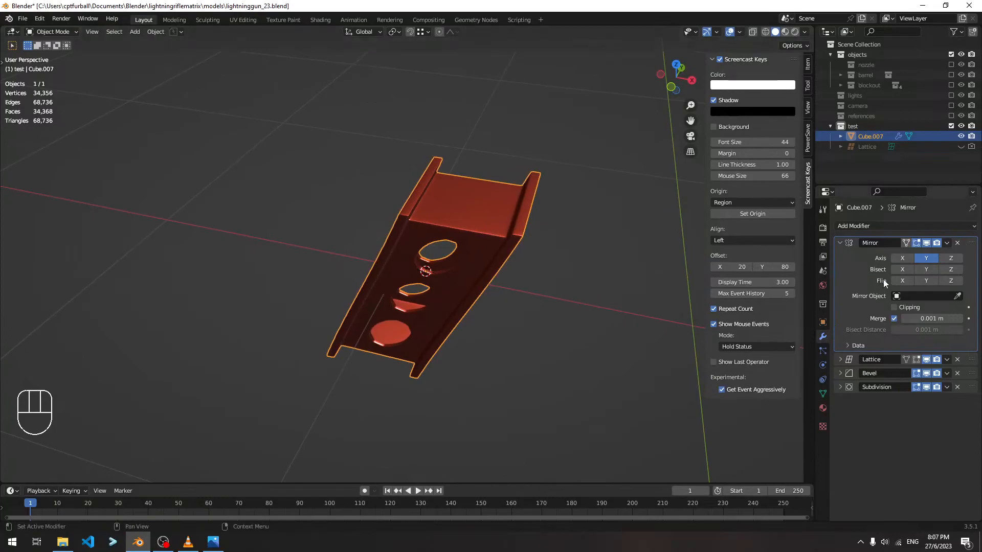
drag(971, 360, 971, 243)
middle_drag(603, 327, 468, 234)
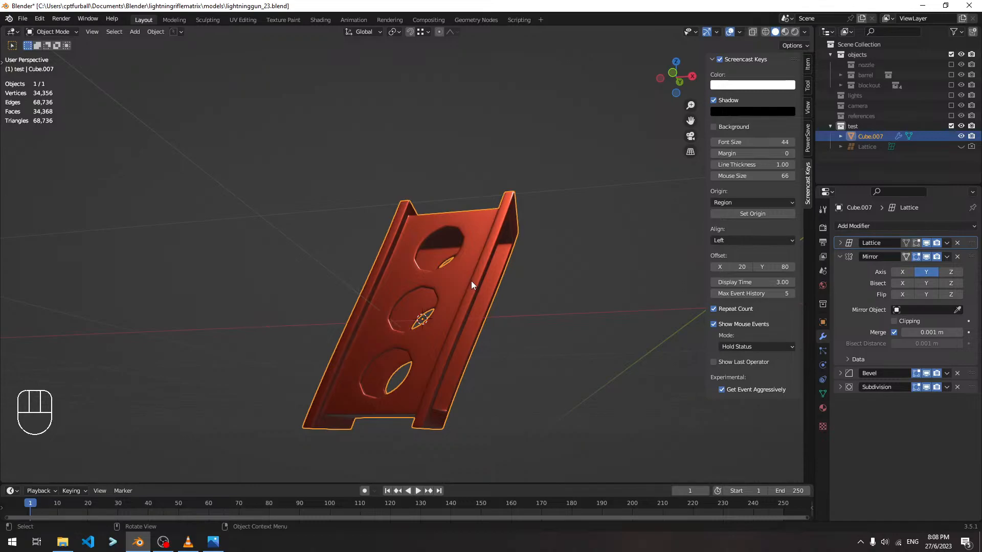
middle_drag(471, 281, 500, 293)
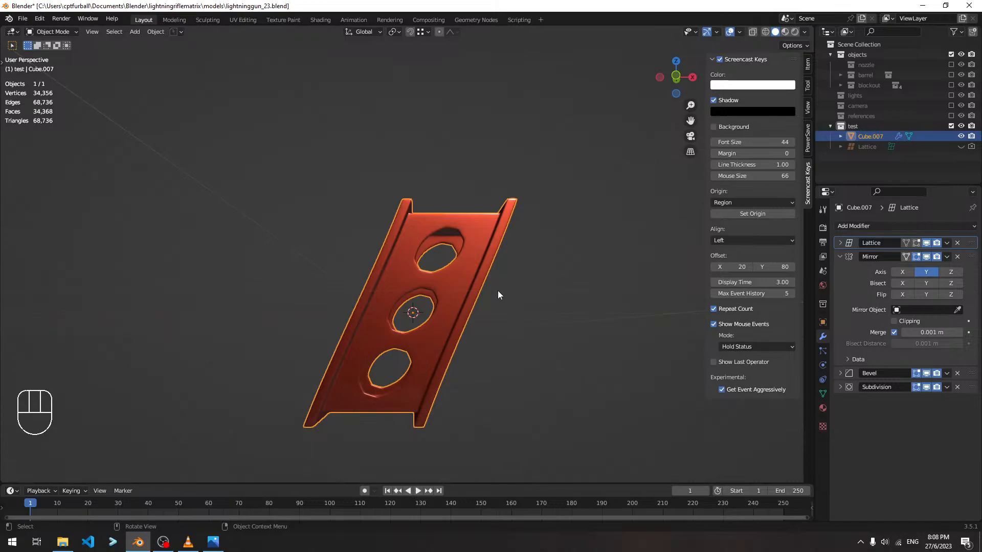
Expand the Subdivision modifier's settings, deselect the panel and collapse the Screencast Keys settings.
click(841, 387)
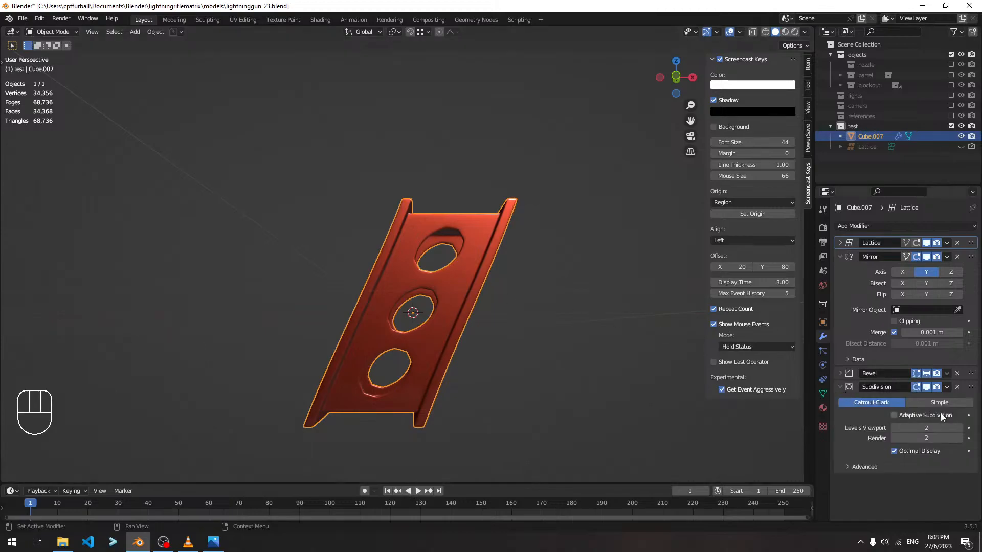
click(595, 320)
scroll(459, 278, up, 3)
mouse_move(461, 286)
middle_down()
mouse_move(462, 255)
mouse_move(470, 272)
middle_up()
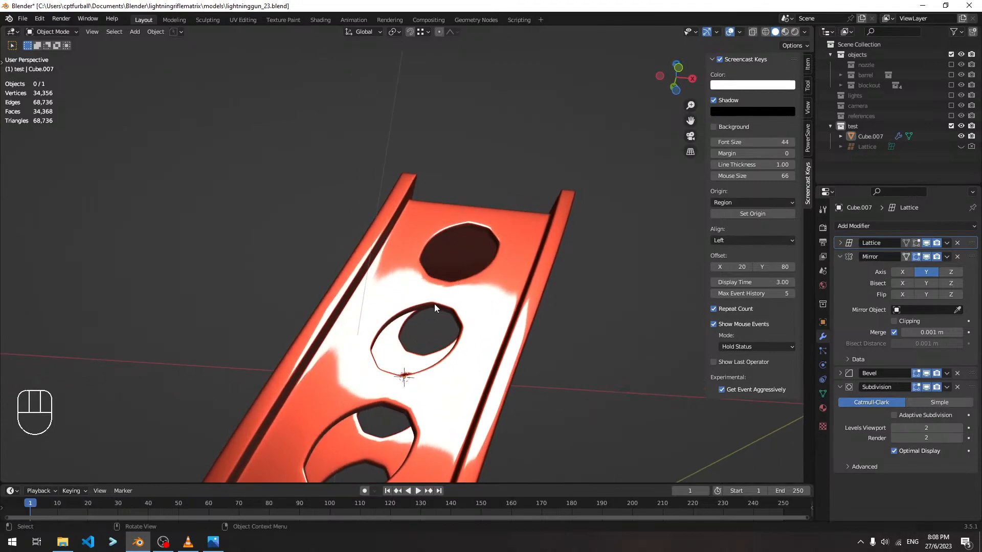
middle_drag(434, 303, 425, 326)
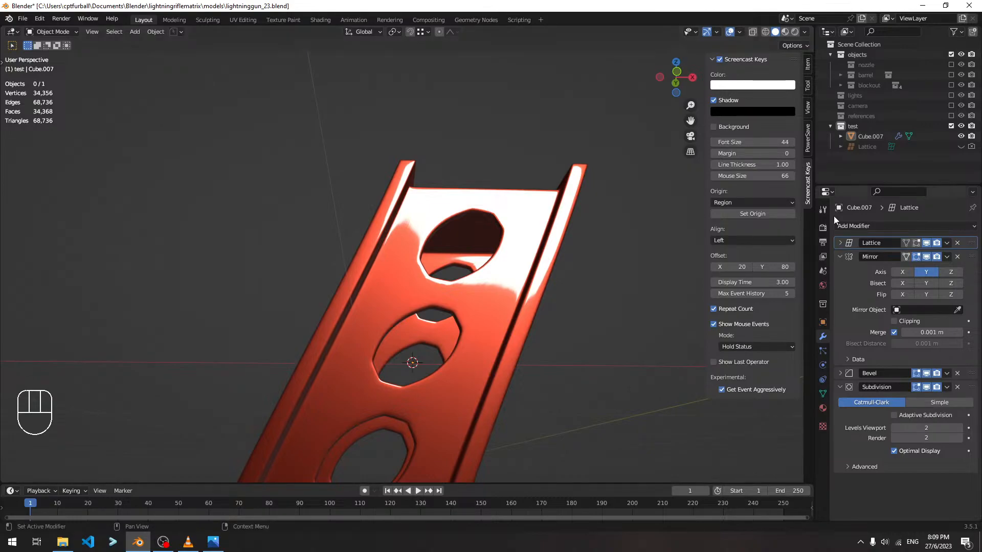
click(712, 60)
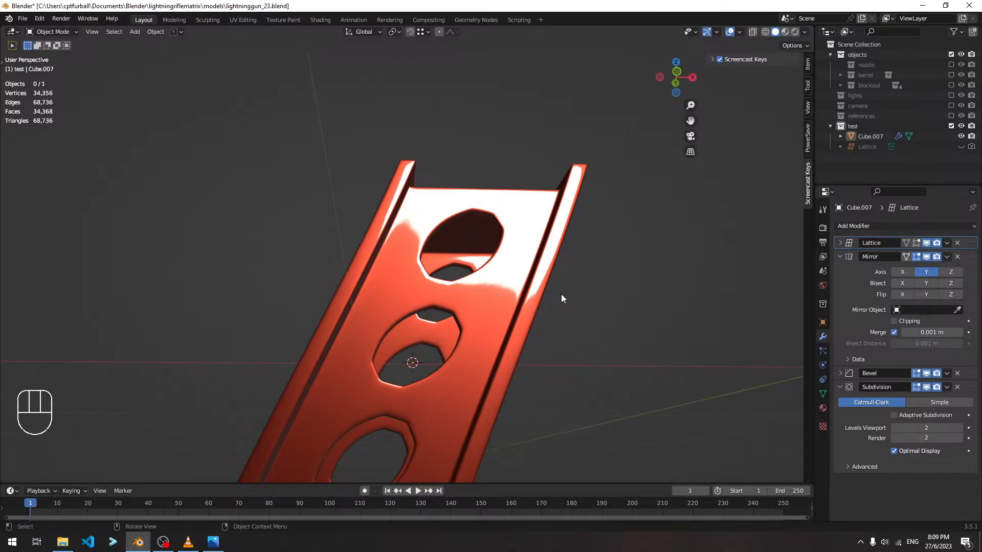
Examine the shapes of the three openings in the slanted panel from several angles.
click(938, 543)
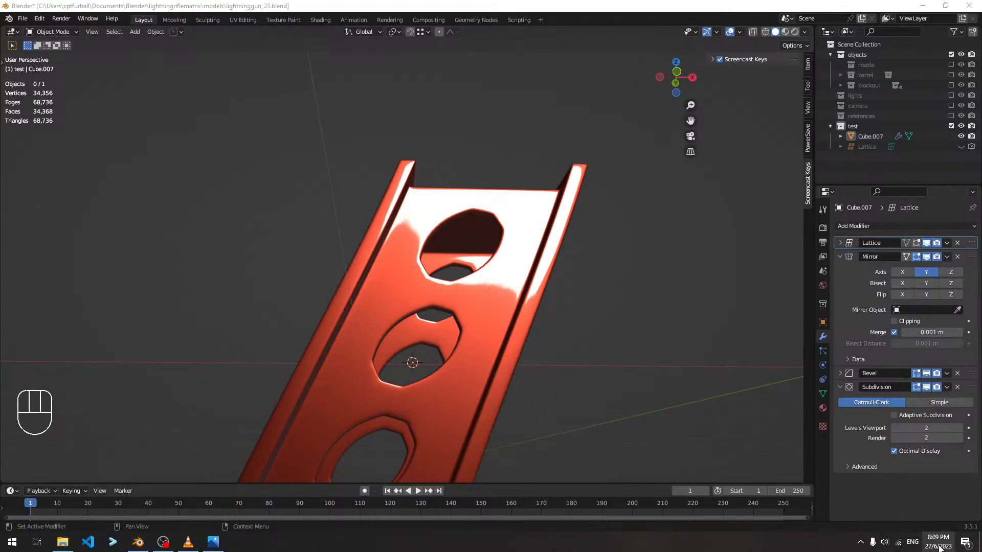
click(939, 543)
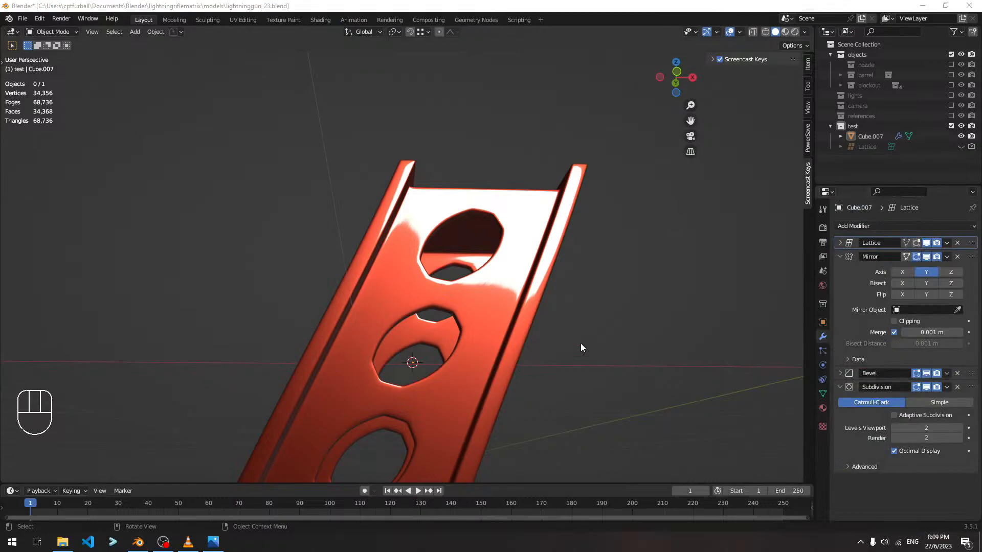
click(580, 344)
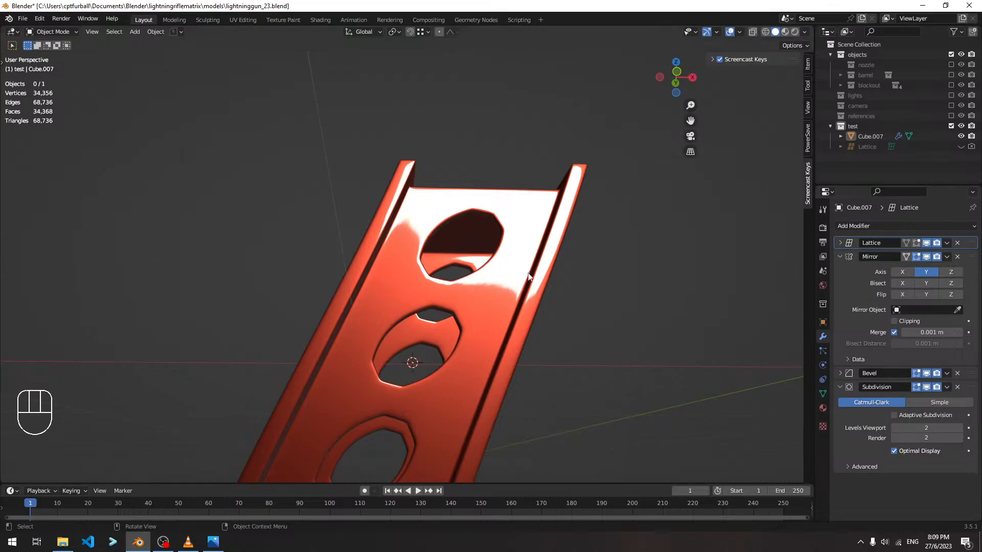
shift+middle_drag(573, 342, 500, 169)
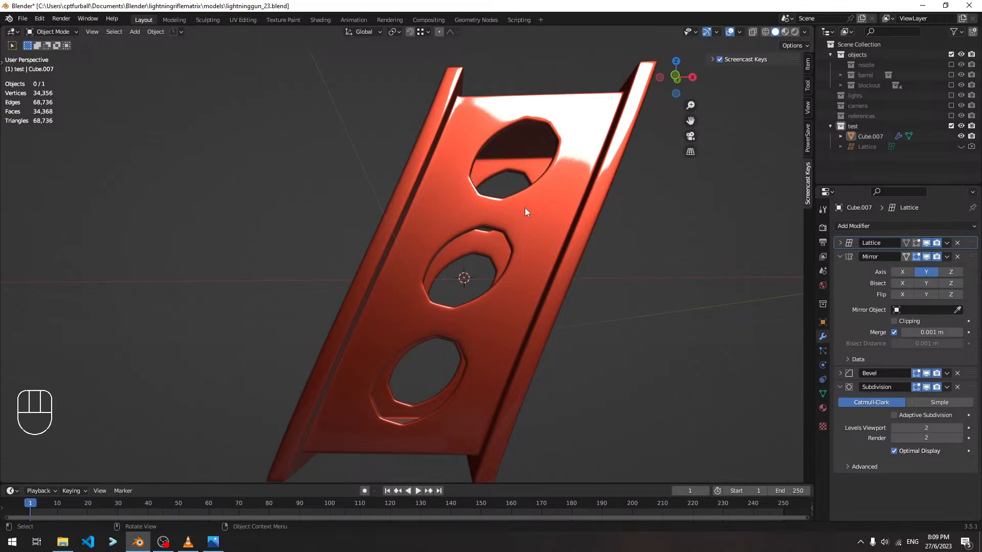
scroll(524, 207, down, 3)
middle_drag(524, 208, 482, 227)
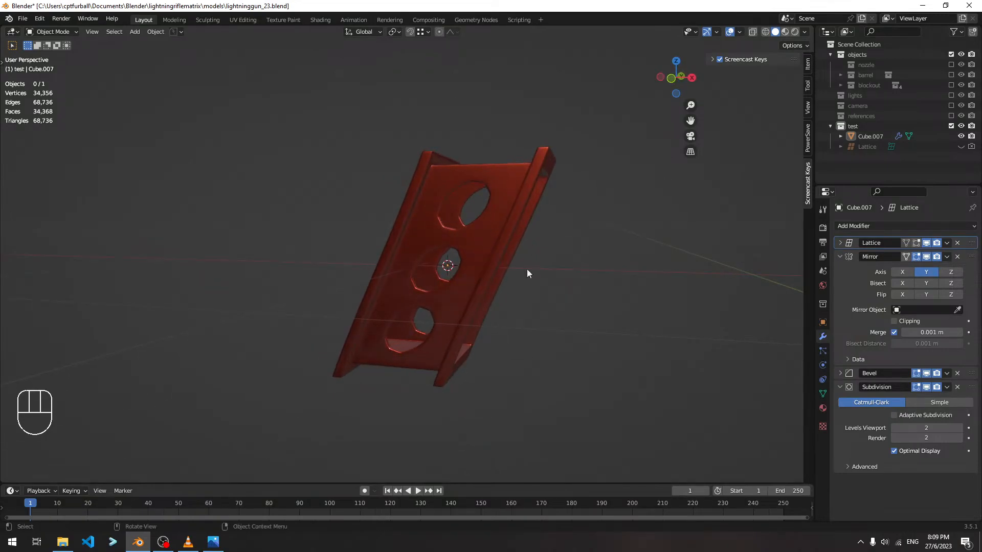
middle_drag(570, 223, 494, 215)
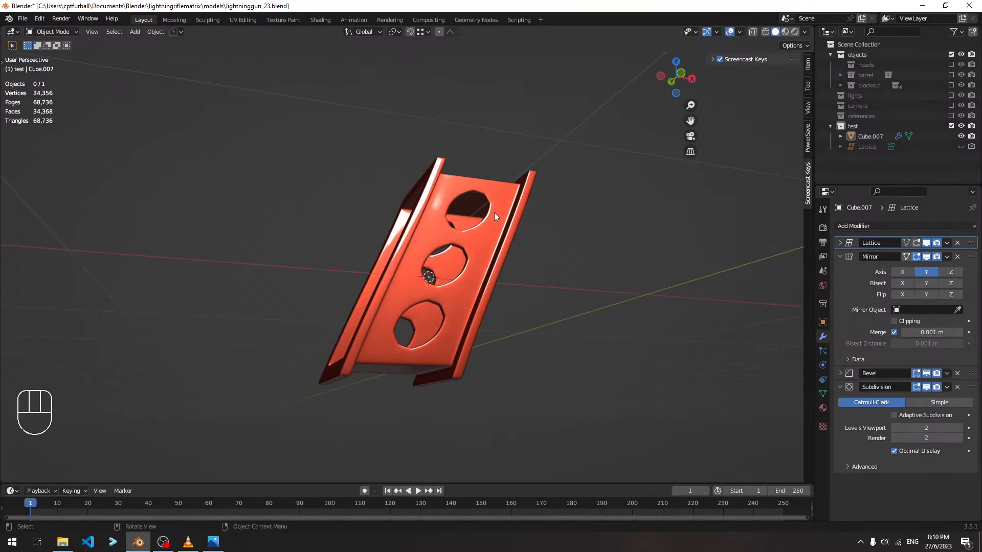
scroll(495, 212, up, 2)
Select the slanted panel and enter Edit Mode to show its undeformed mesh.
click(513, 229)
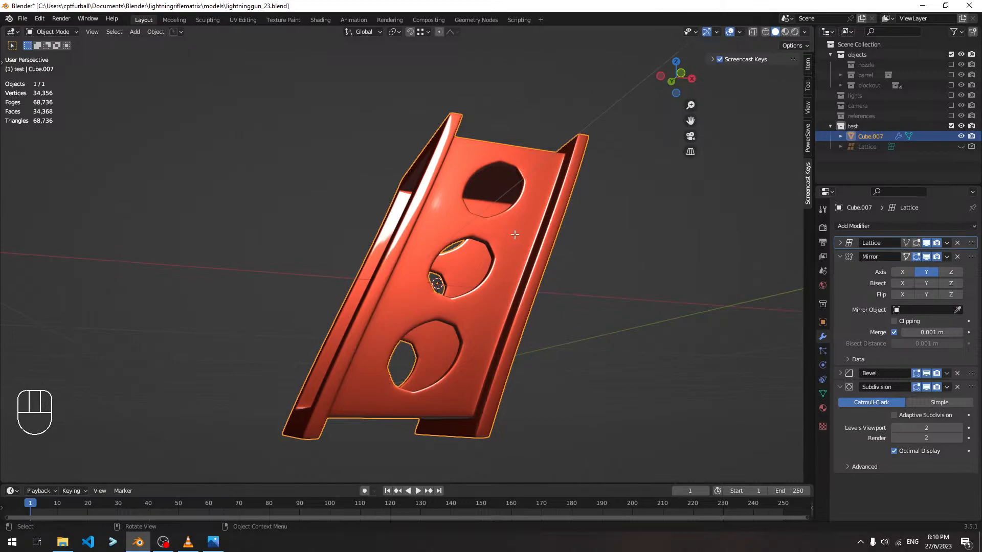
key(Tab)
middle_drag(514, 234, 492, 245)
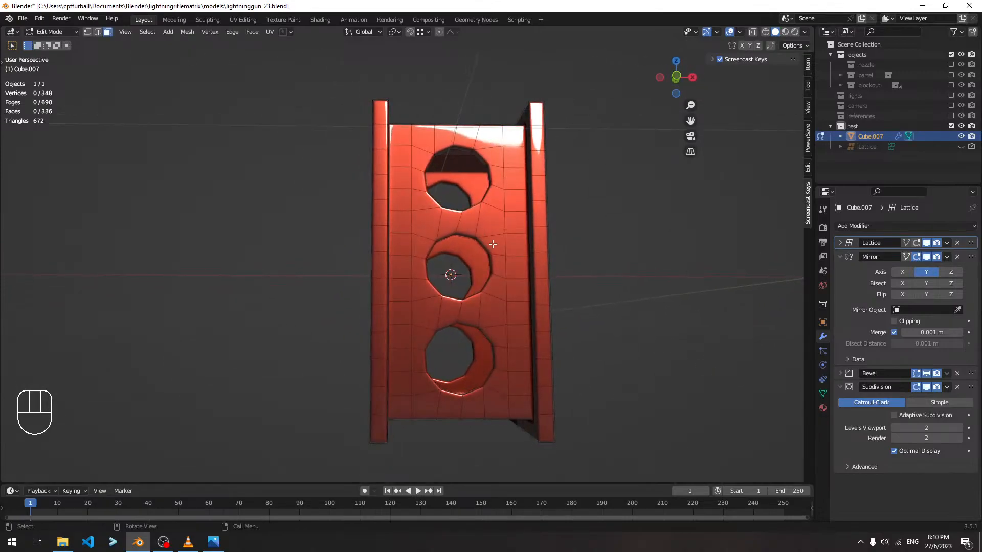
Try a strength of -1 on the Lattice modifier and view the panel in Object Mode.
click(840, 244)
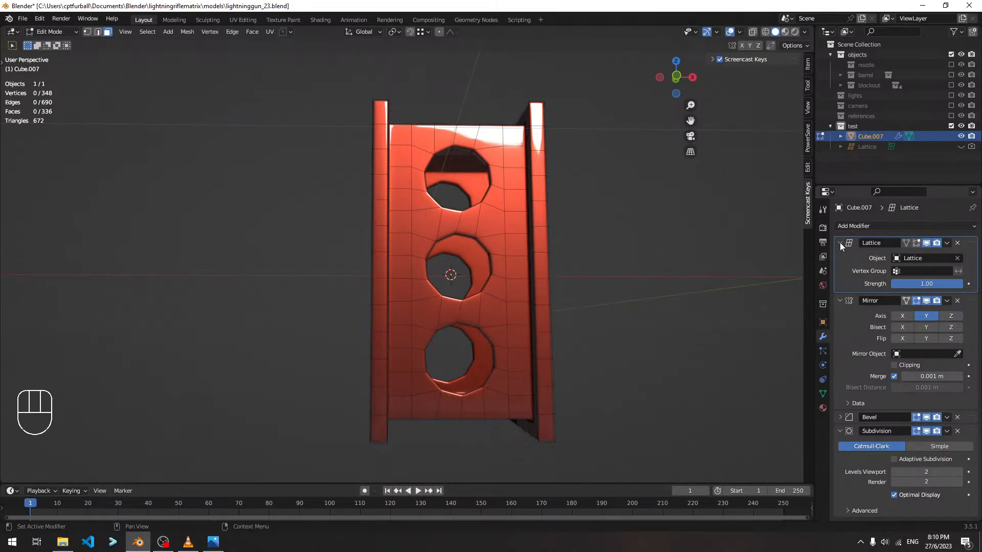
click(949, 286)
text(-1)
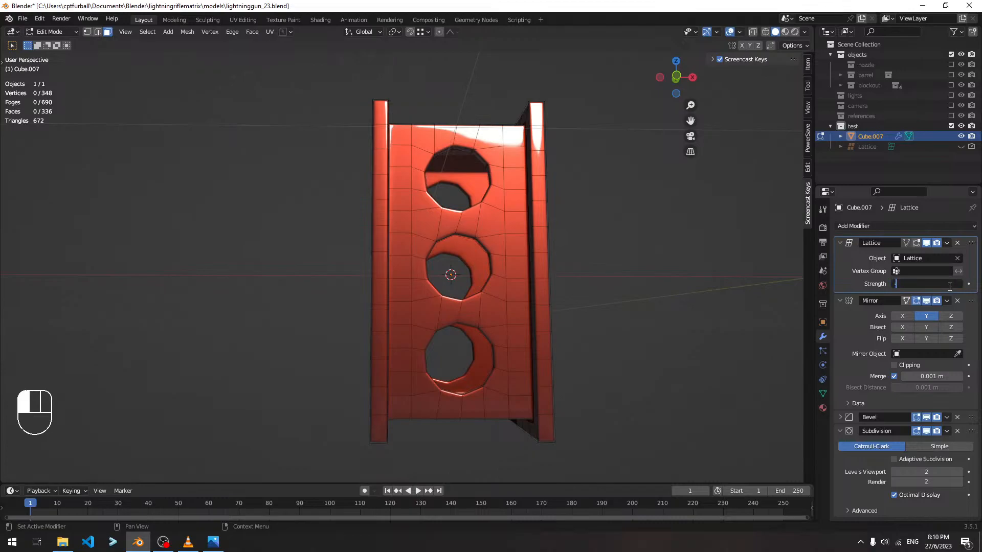
key(Return)
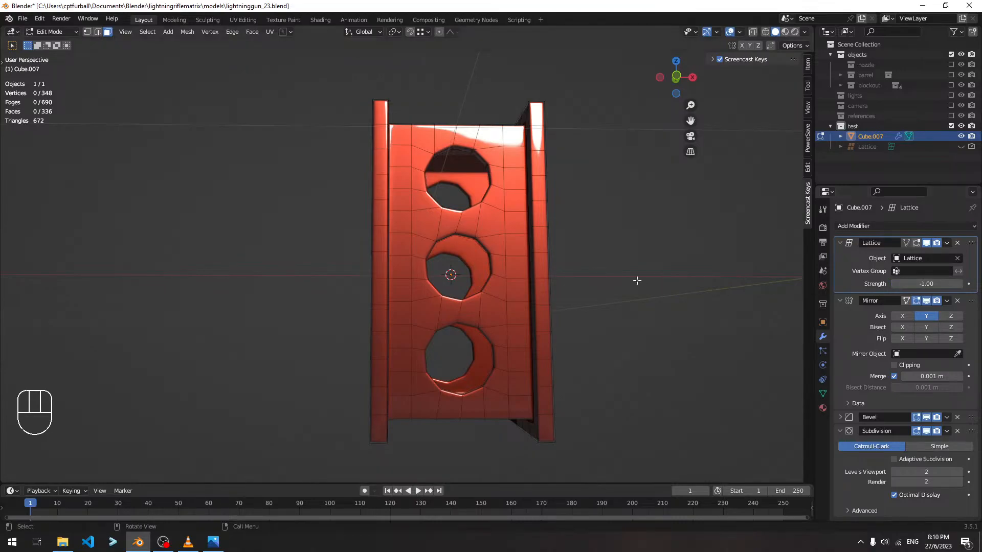
key(Tab)
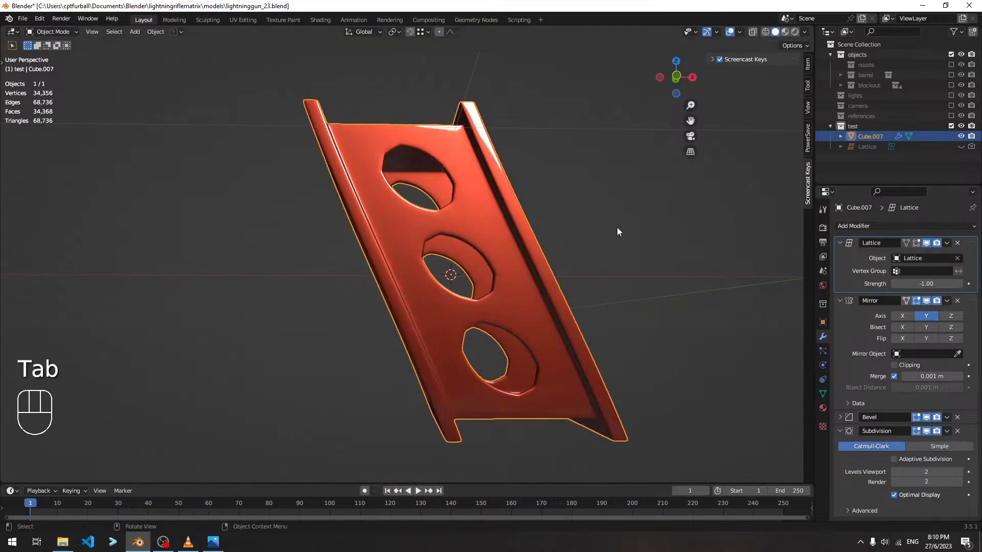
Restore the Lattice modifier's strength to 1, check the panel in Object Mode and return to Edit Mode.
key(Tab)
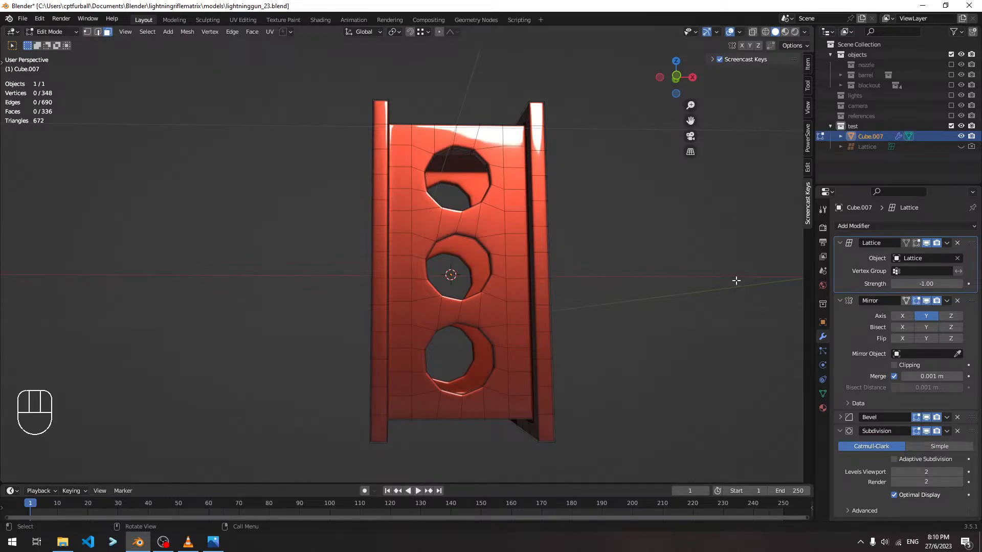
drag(913, 283, 927, 284)
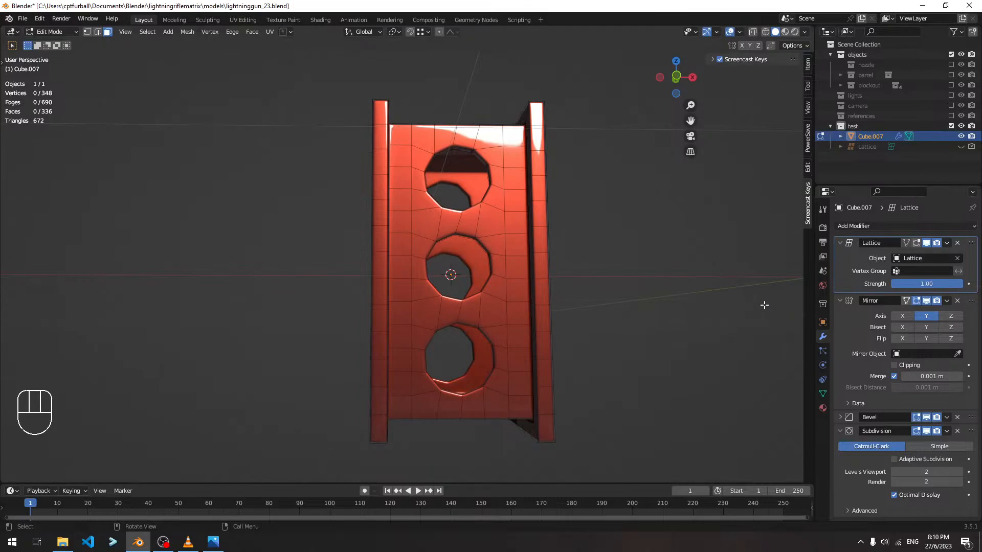
key(Tab)
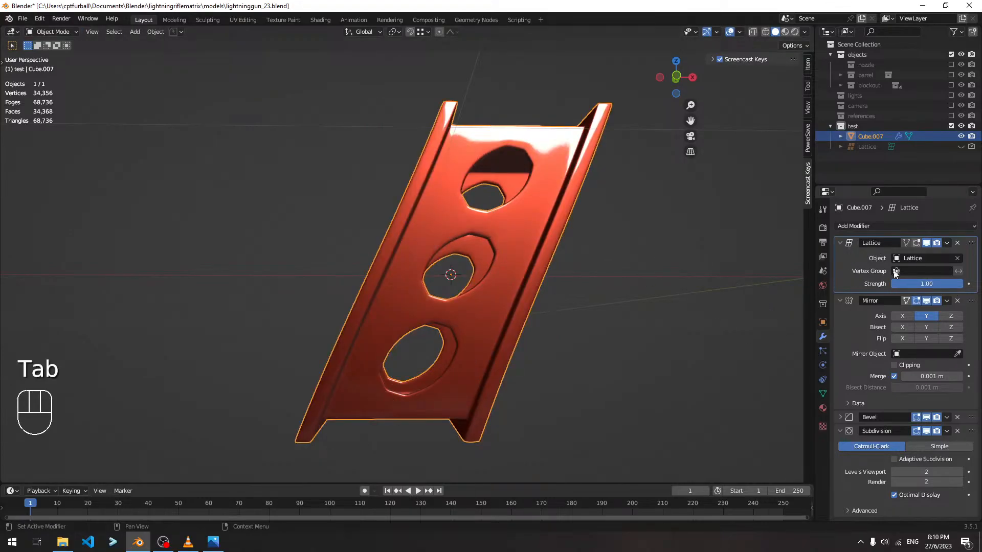
middle_drag(594, 242, 476, 214)
key(Tab)
key(1)
scroll(476, 215, up, 4)
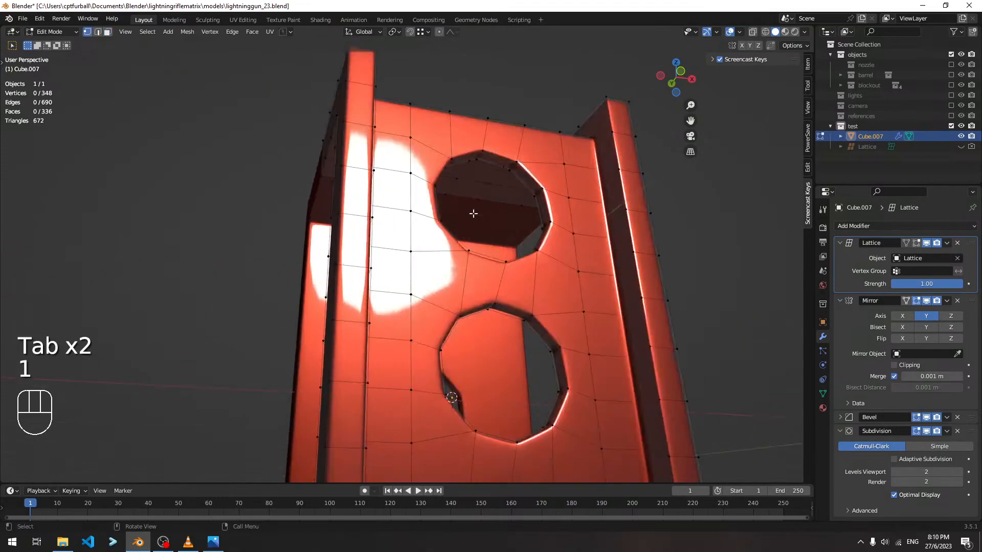
alt+shift+click(524, 186)
alt+shift+click(523, 185)
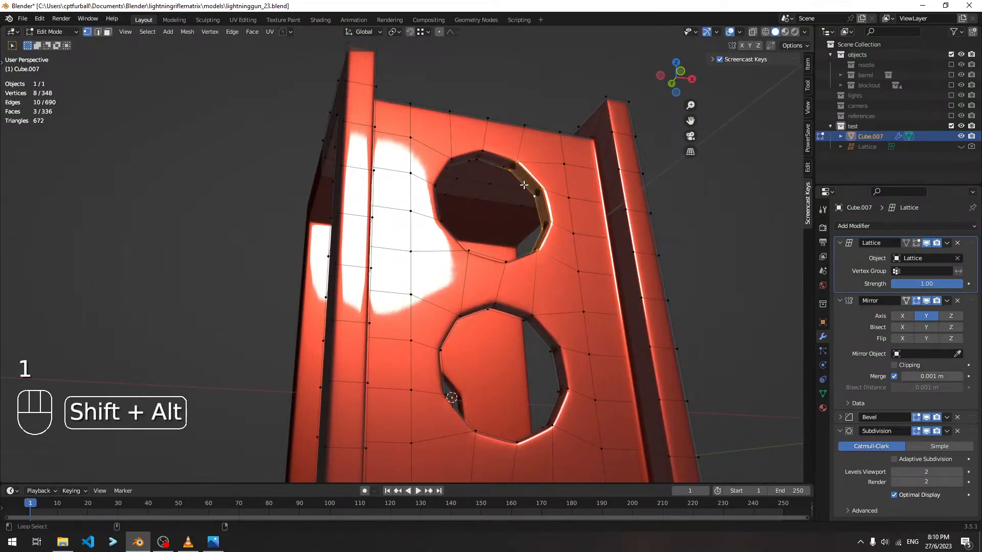
alt+shift+click(486, 161)
middle_drag(553, 190, 486, 175)
key(3)
key(2)
alt+shift+click(465, 146)
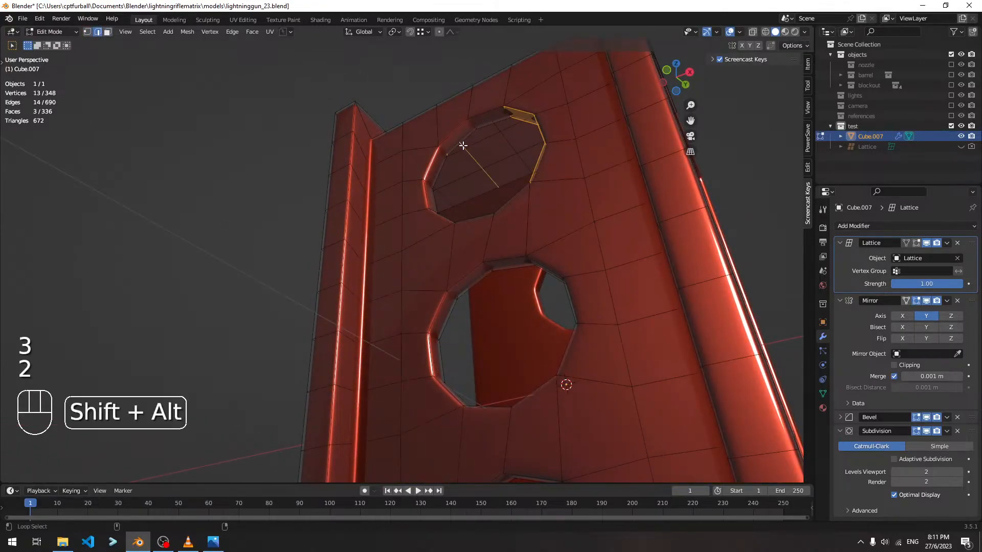
click(441, 90)
alt+shift+click(451, 136)
alt+shift+click(461, 146)
click(459, 123)
alt+shift+click(454, 132)
In face selection mode, select the rings of faces lining the top, middle and bottom openings together.
key(3)
alt+shift+click(455, 136)
click(455, 137)
alt+shift+click(443, 151)
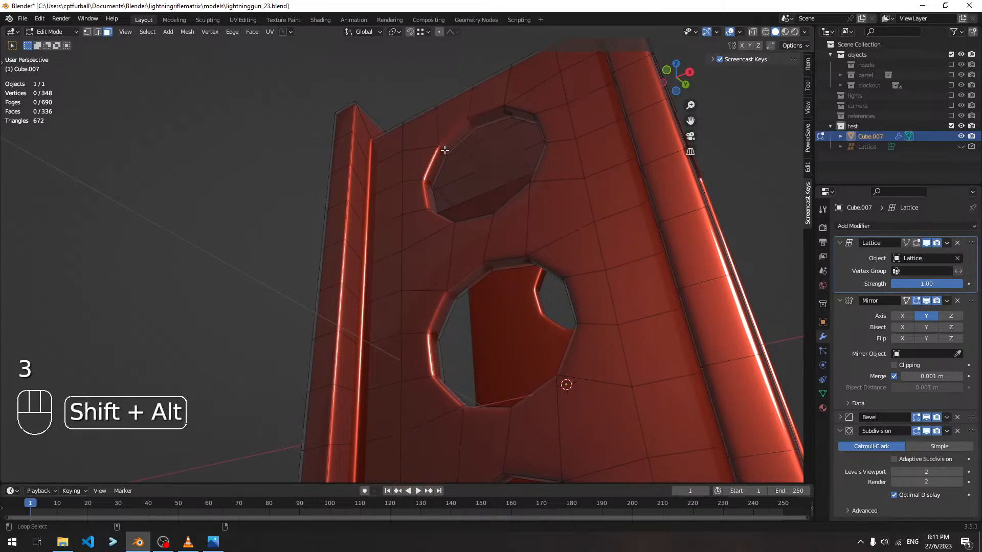
alt+shift+click(443, 151)
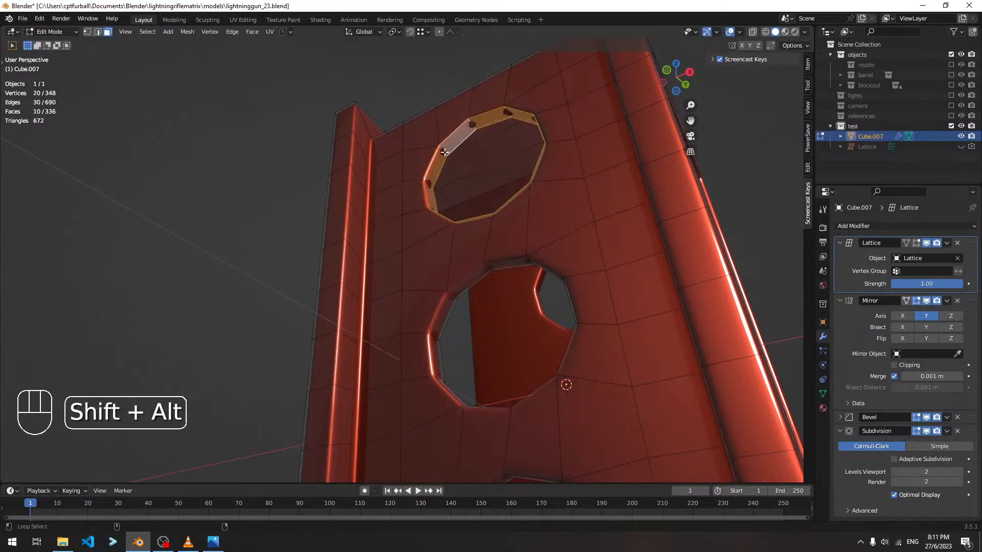
alt+shift+click(434, 337)
shift+middle_drag(462, 345, 448, 201)
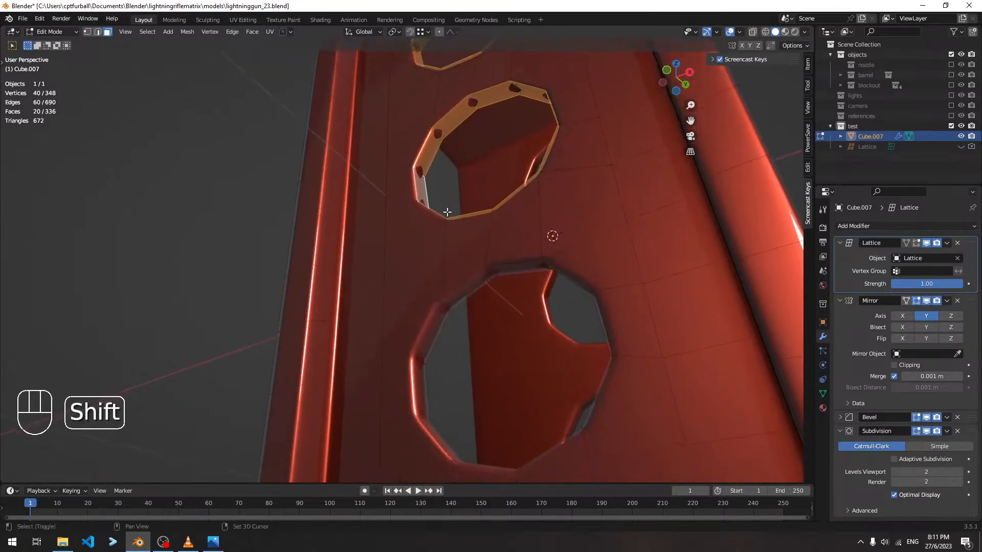
alt+shift+click(449, 308)
scroll(449, 308, down, 3)
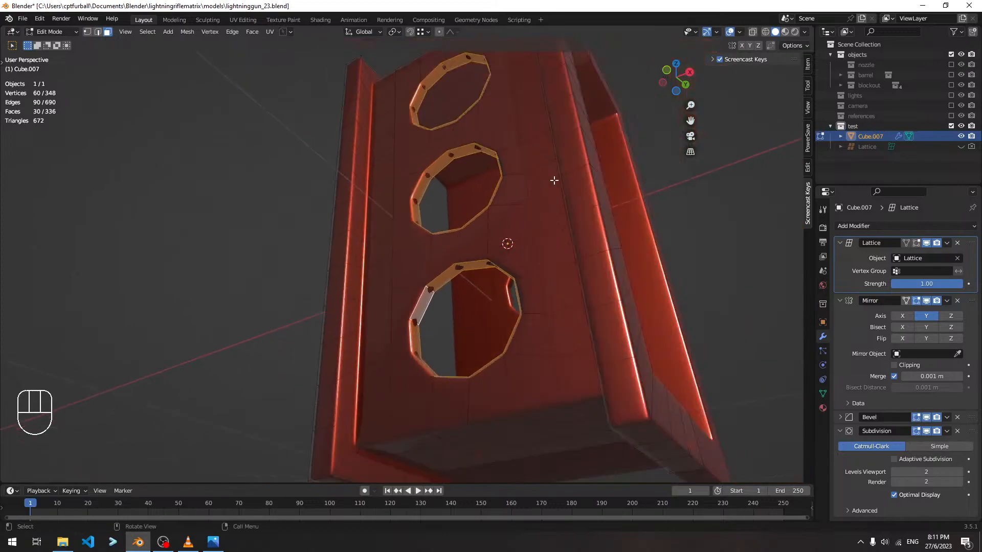
Create a vertex group named cutout and assign the selected opening walls to it.
click(822, 392)
middle_drag(581, 214, 743, 296)
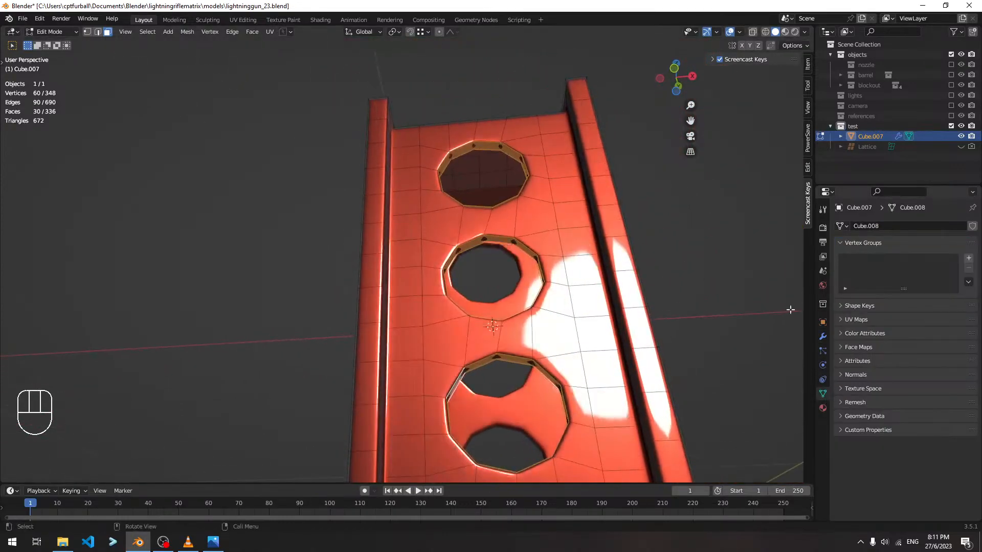
click(968, 259)
double_click(878, 261)
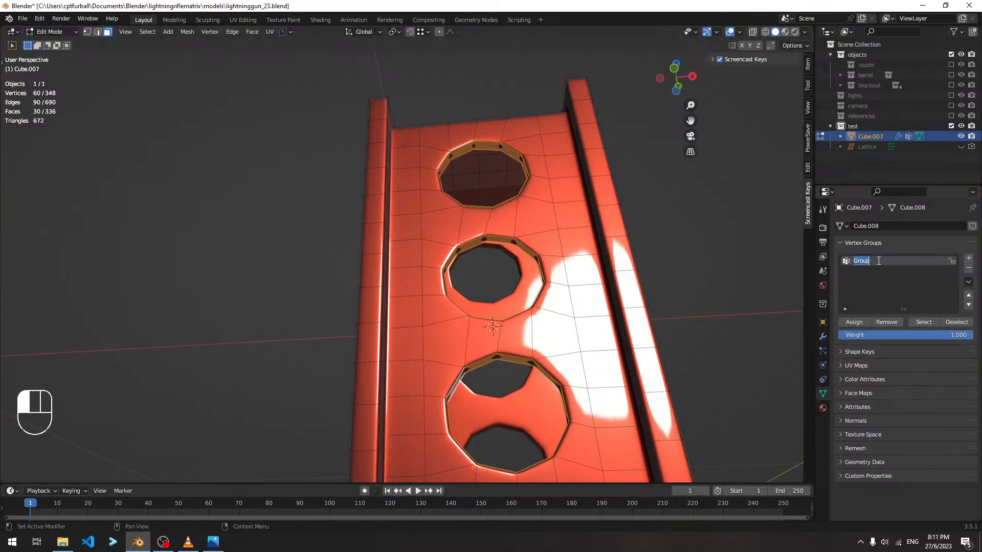
text(cutout)
click(878, 307)
click(859, 324)
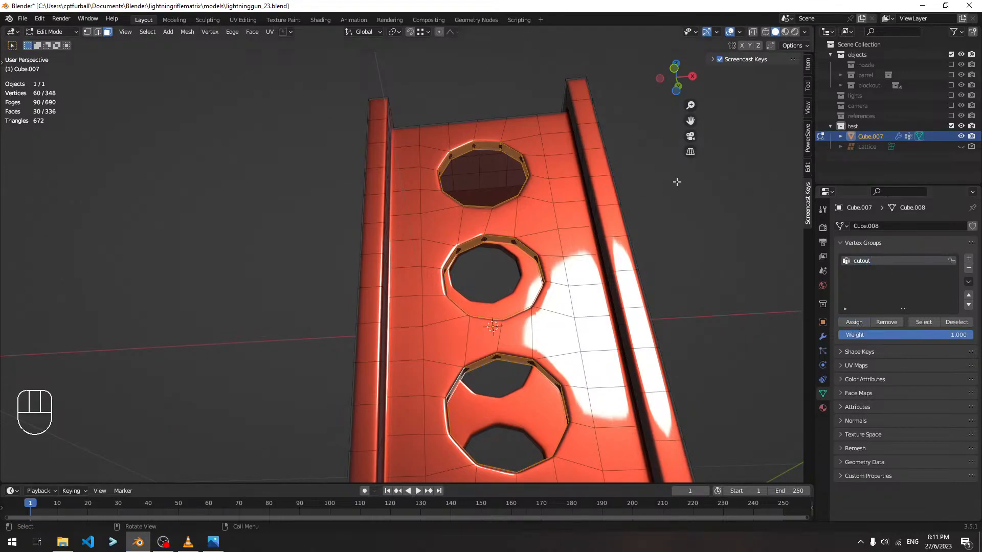
Select the vertices of the cutout group from an empty selection, then invert the selection.
key(Tab)
key(Tab)
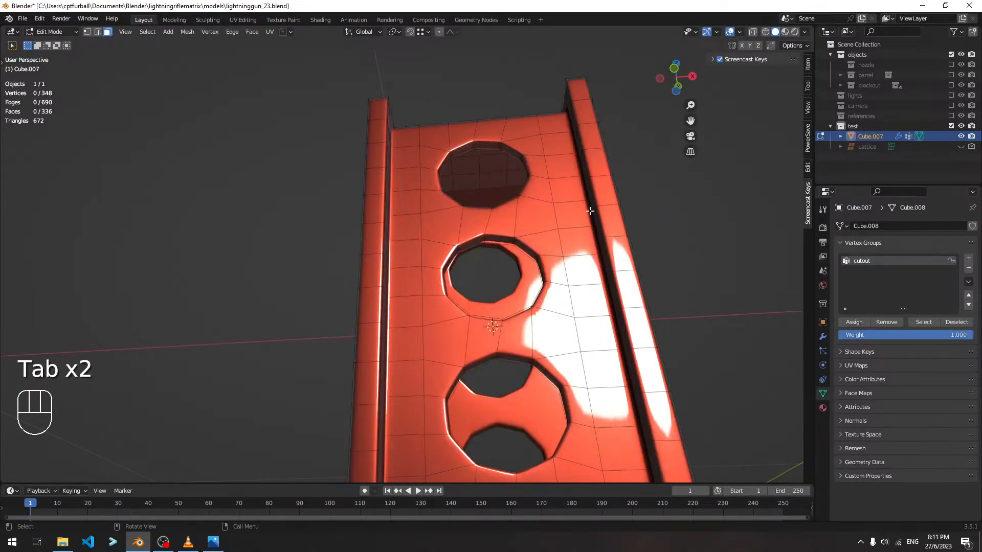
click(924, 322)
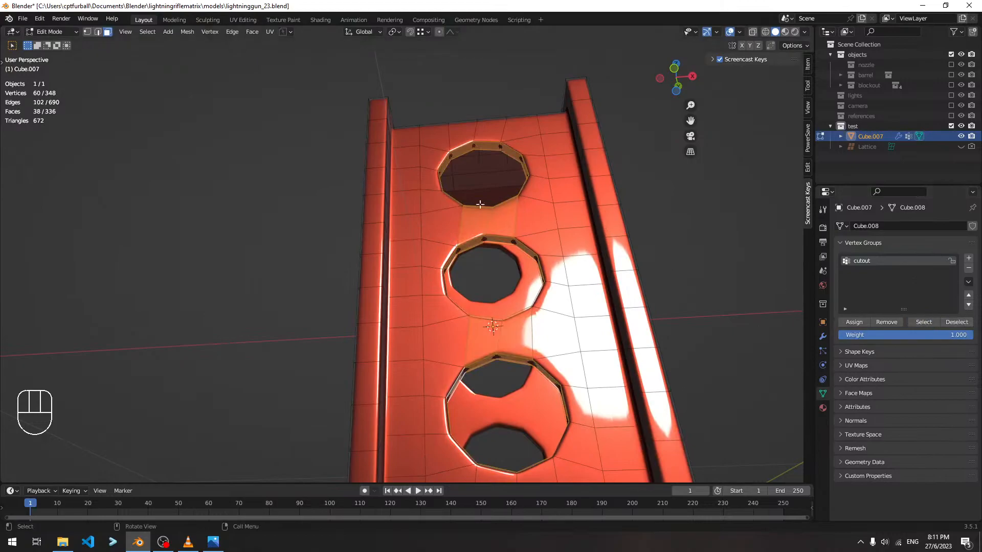
click(148, 32)
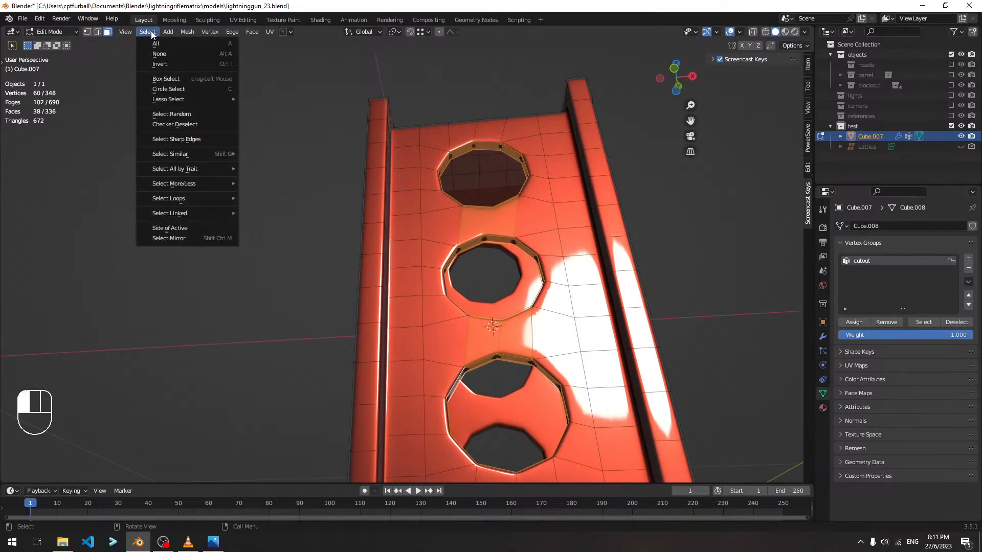
click(158, 64)
middle_drag(600, 152, 539, 221)
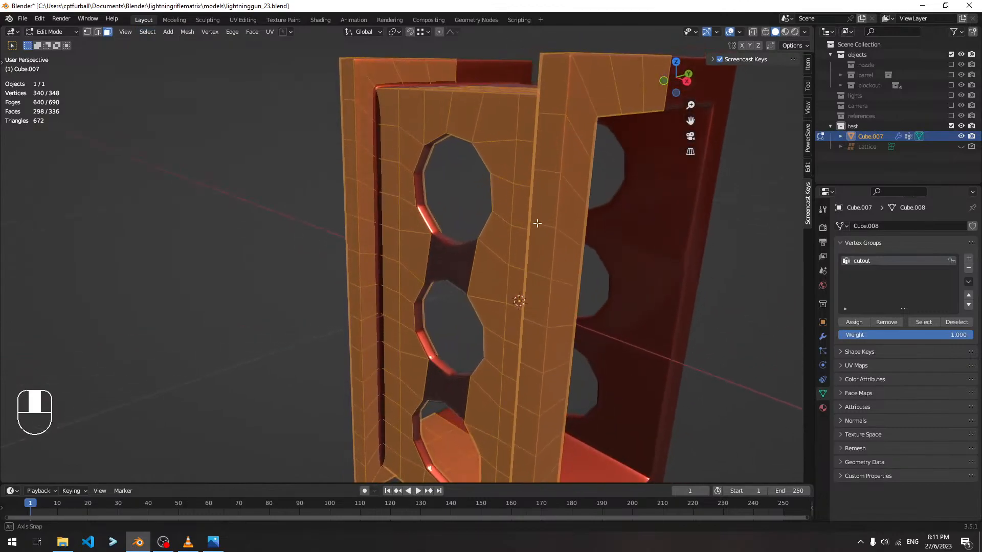
Add the unselected faces between the three openings to the selection, leaving out only the opening walls.
shift+click(435, 258)
shift+click(466, 288)
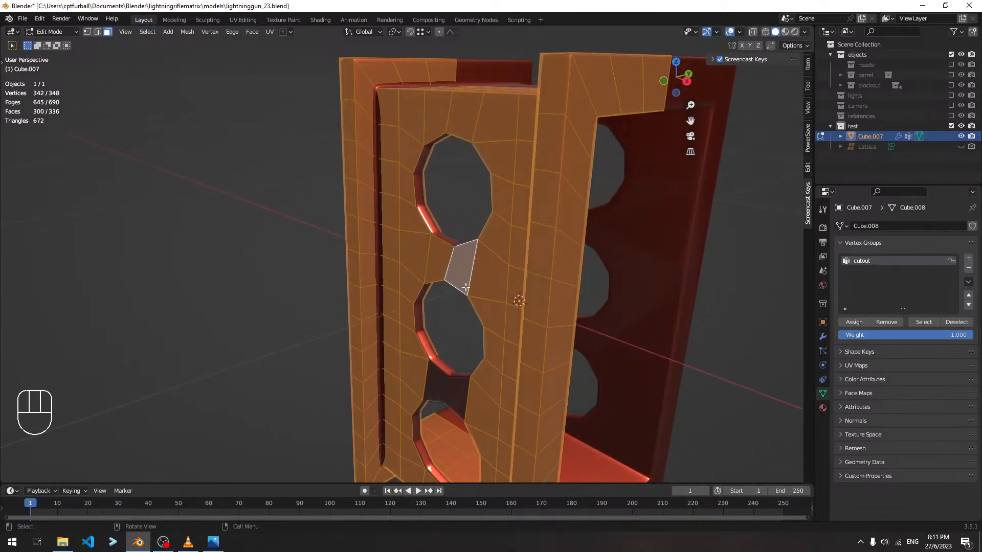
shift+click(438, 382)
shift+click(459, 399)
shift+middle_drag(462, 399, 425, 349)
shift+click(408, 197)
shift+click(412, 199)
shift+click(407, 217)
shift+click(424, 213)
middle_drag(429, 230, 575, 172)
scroll(440, 184, down, 4)
scroll(493, 173, up, 4)
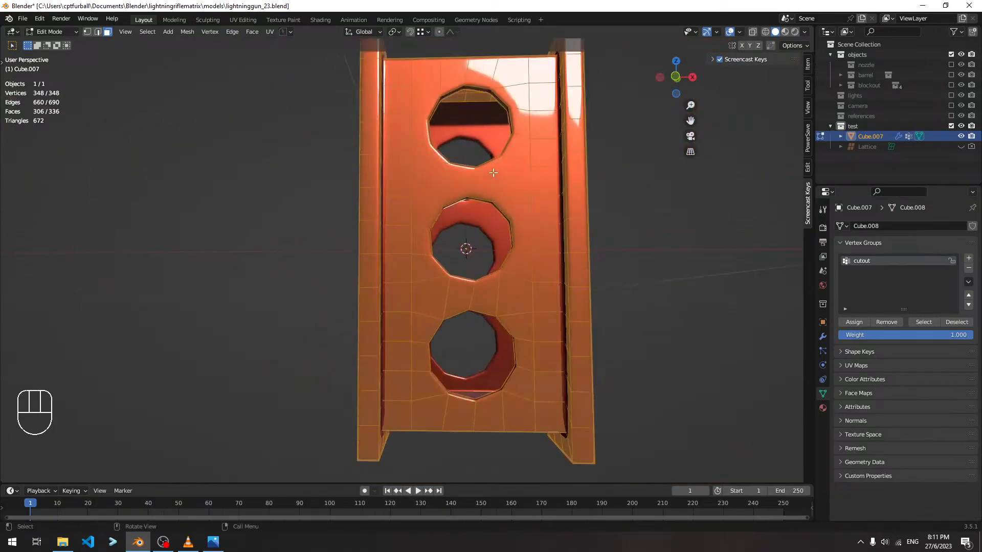
Create a vertex group named the rest of it and assign the selected faces outside the opening walls to it.
click(968, 257)
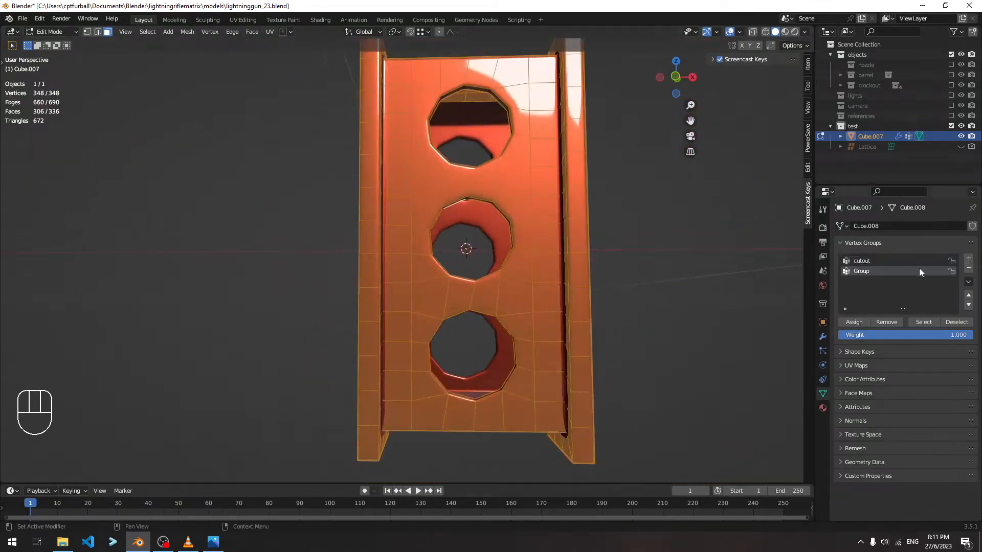
double_click(891, 271)
text(the rest of)
click(890, 285)
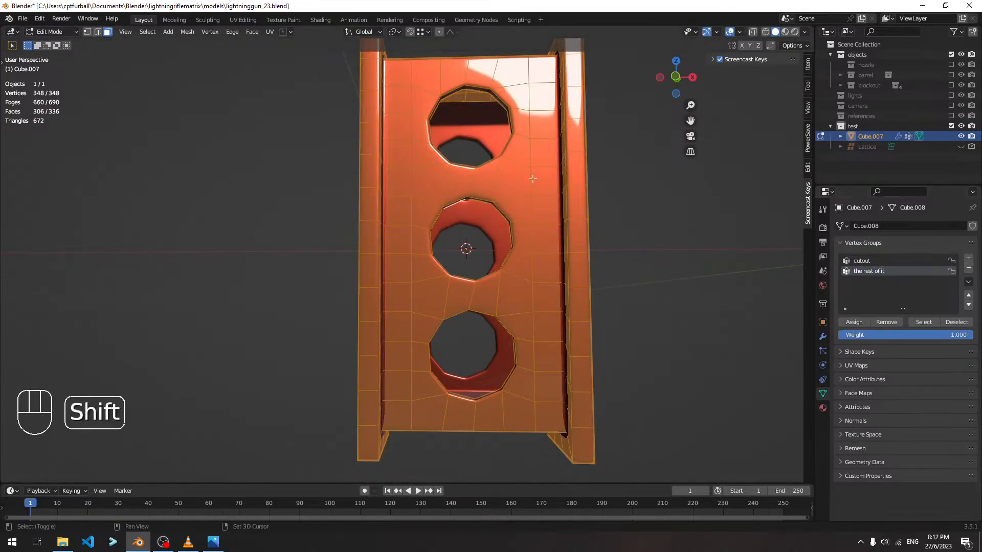
shift+middle_drag(716, 240, 705, 306)
click(857, 324)
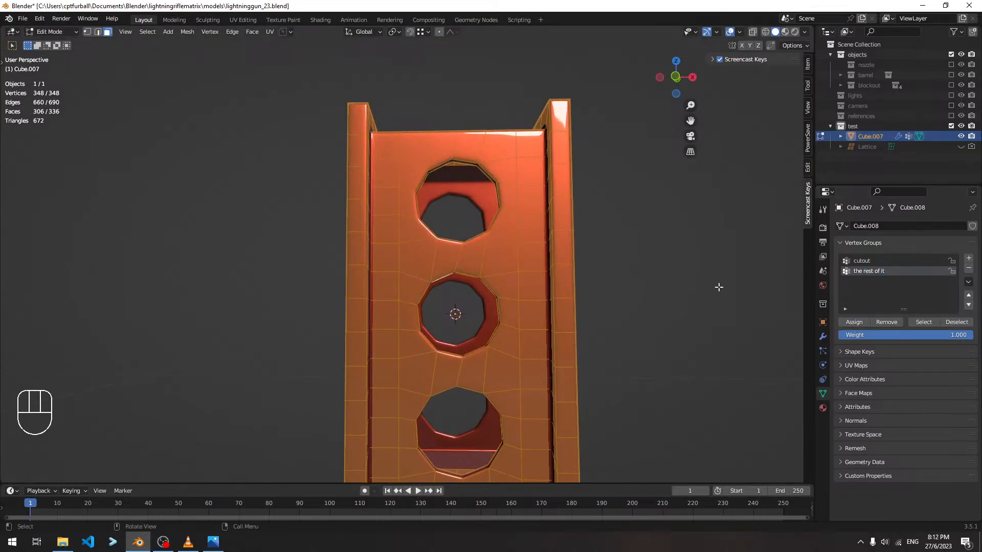
Select the members of the rest of it group, then clear the selection and select only the cutout group's members.
key(Tab)
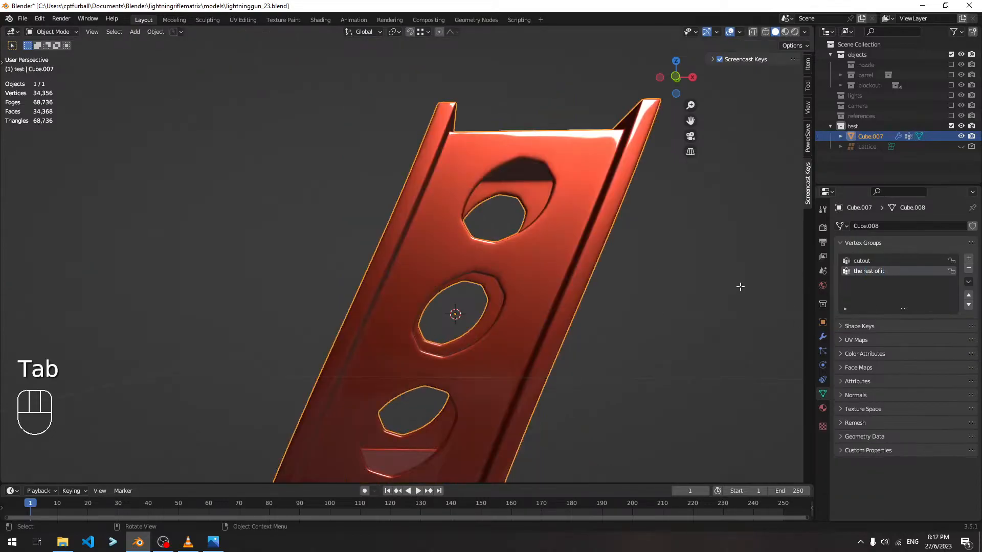
key(Tab)
click(924, 322)
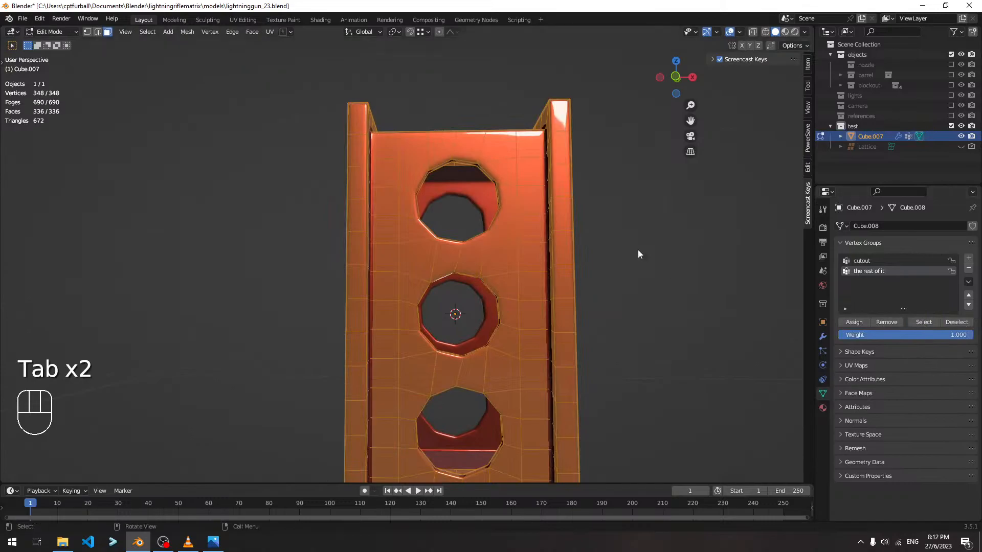
click(906, 261)
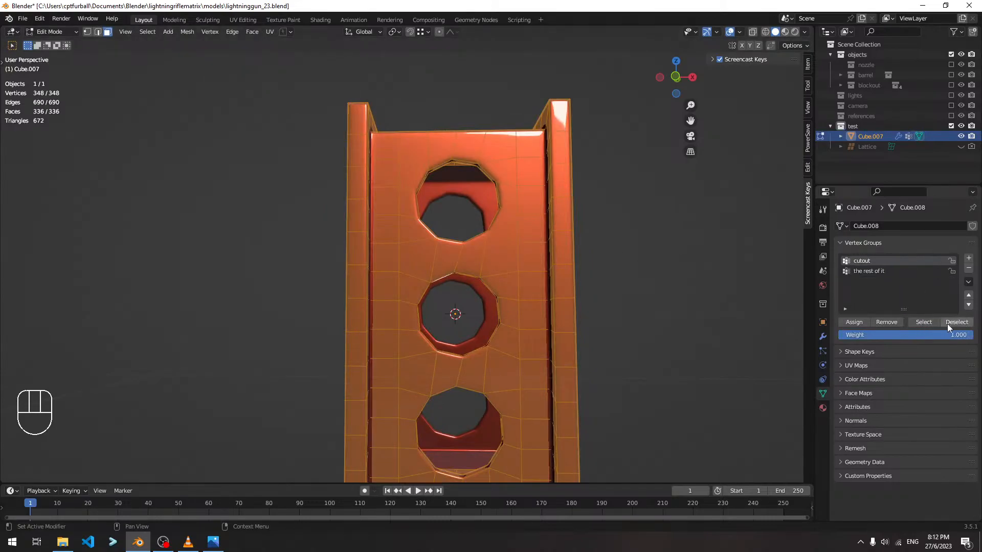
key(alt+a)
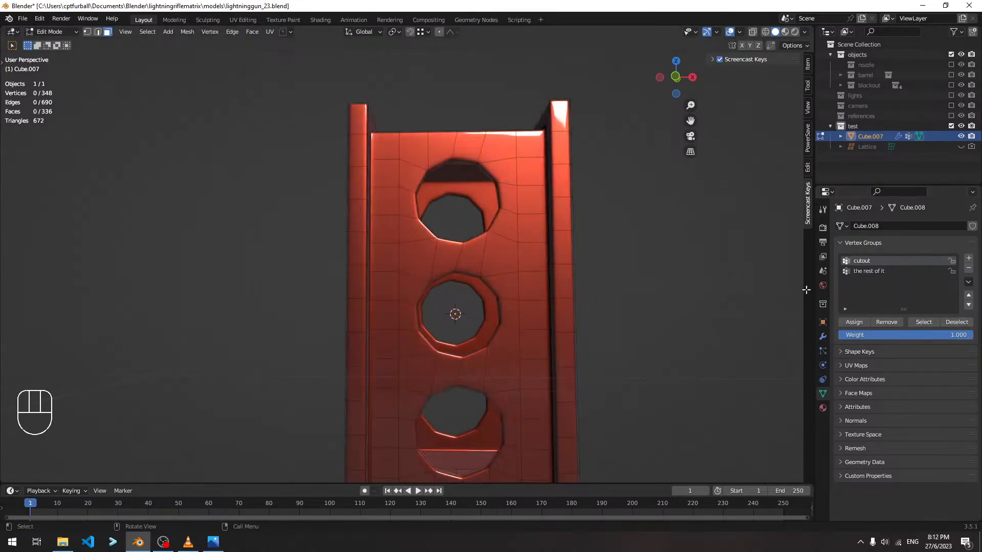
click(923, 322)
middle_drag(567, 263, 495, 252)
key(shift)
shift+click(460, 245)
shift+click(477, 245)
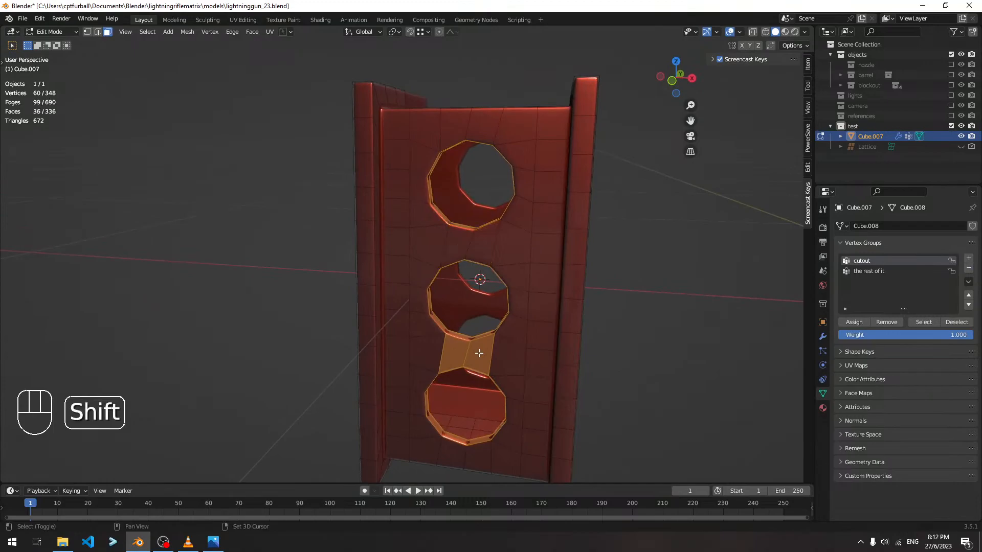
key(ctrl+z)
key(ctrl+z)
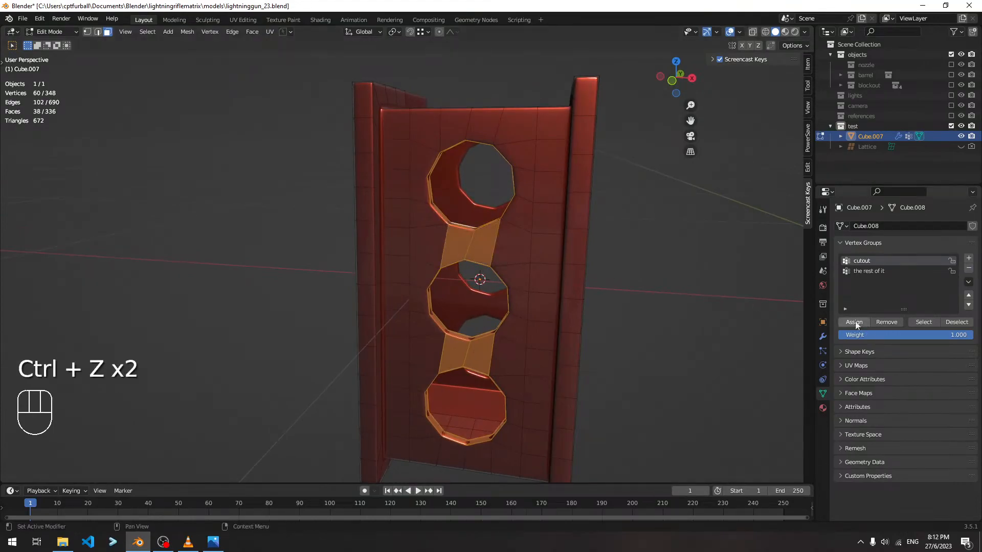
Remove the selected vertices from the cutout group and deselect the faces between the openings on both sides of the panel.
click(898, 322)
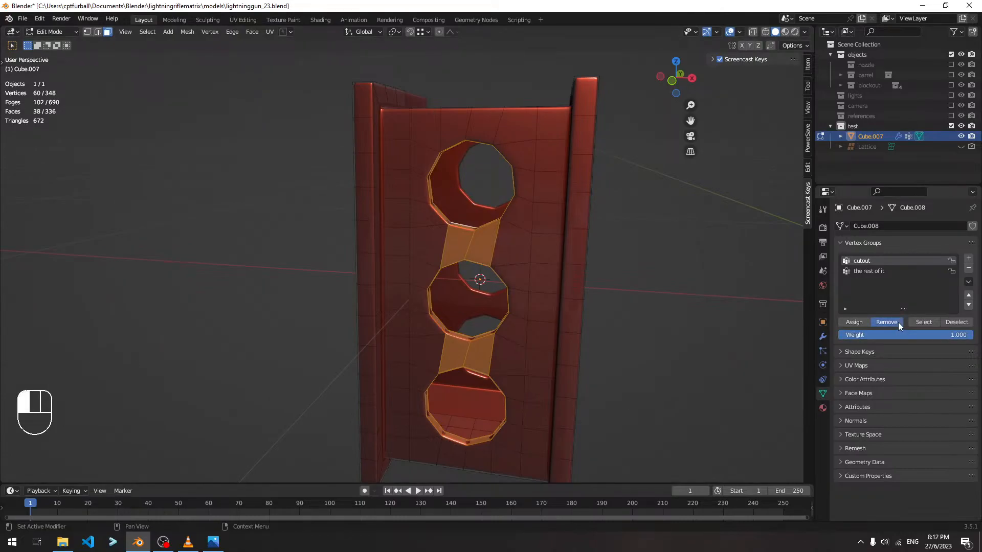
shift+click(458, 245)
shift+click(490, 244)
shift+click(468, 354)
shift+click(478, 353)
middle_drag(574, 336, 426, 321)
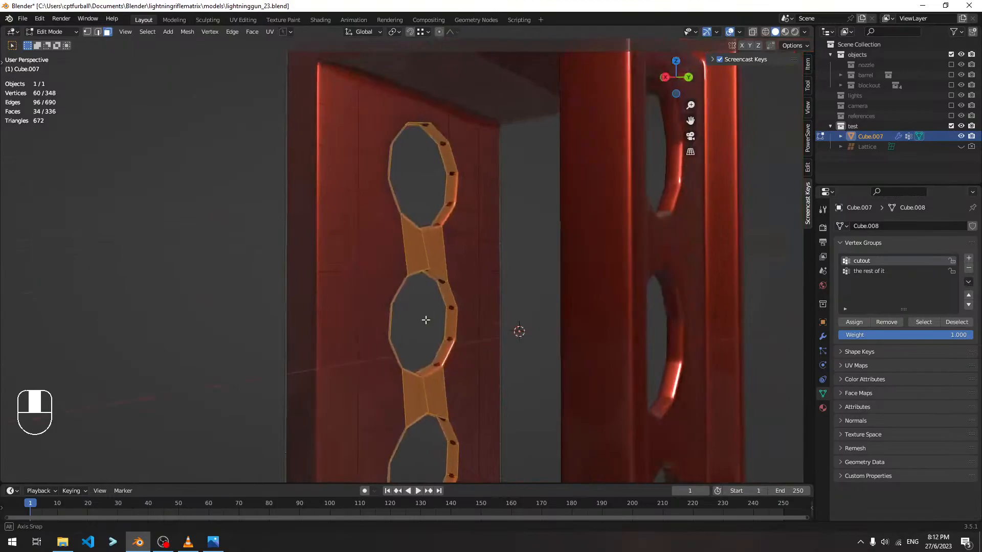
shift+click(418, 396)
shift+click(432, 393)
shift+click(421, 257)
shift+click(441, 255)
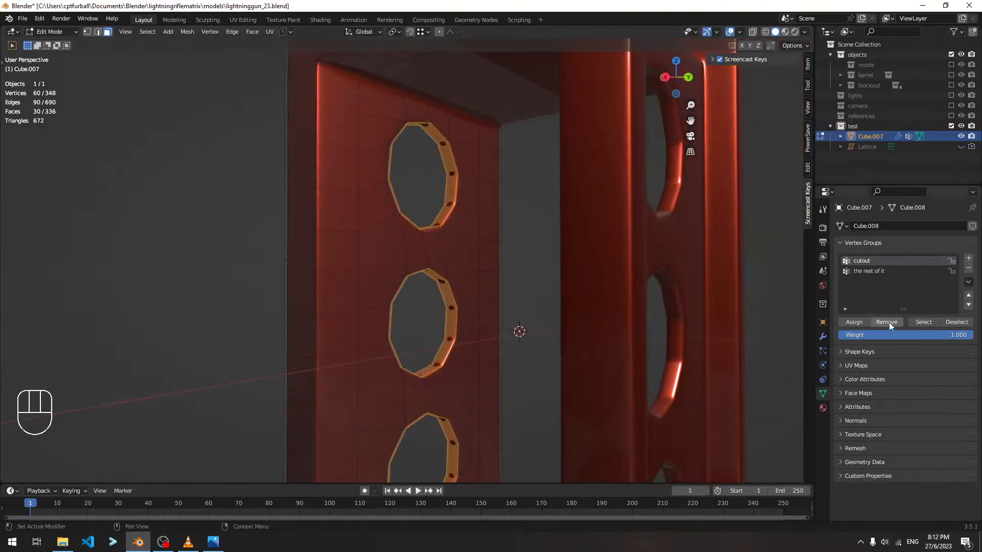
Assign the selected opening walls to the cutout group, then reselect the group's members from an empty selection to check them.
click(859, 325)
key(Tab)
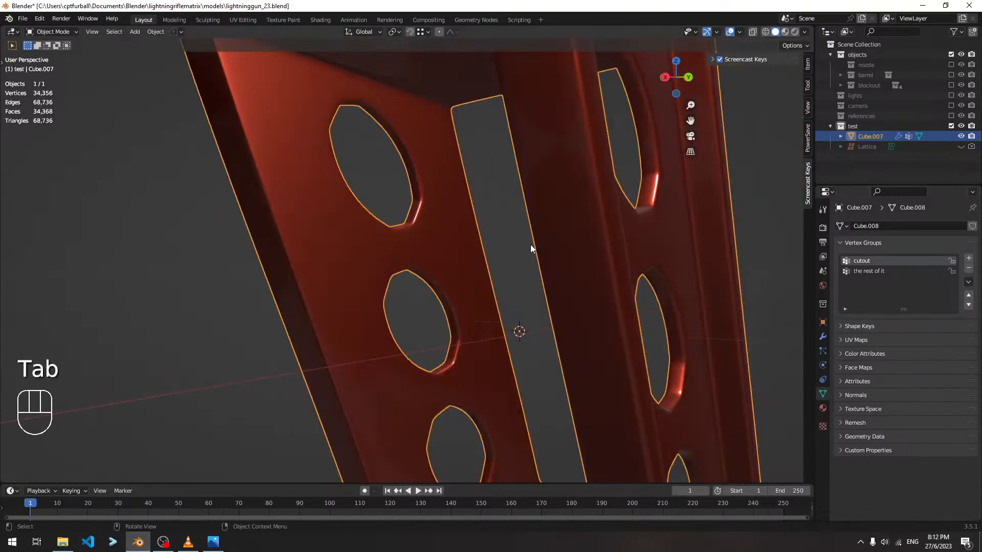
key(Tab)
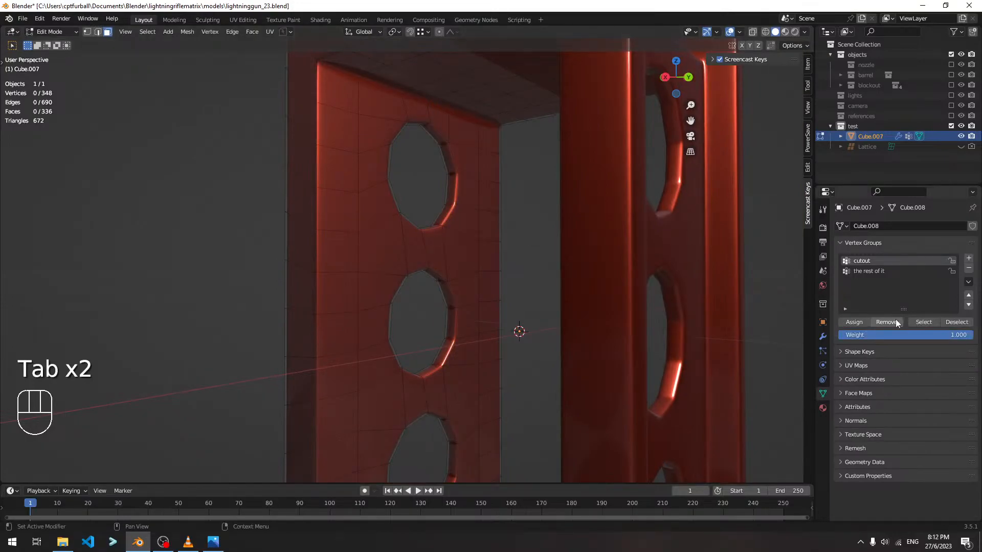
click(916, 322)
middle_drag(379, 267, 560, 308)
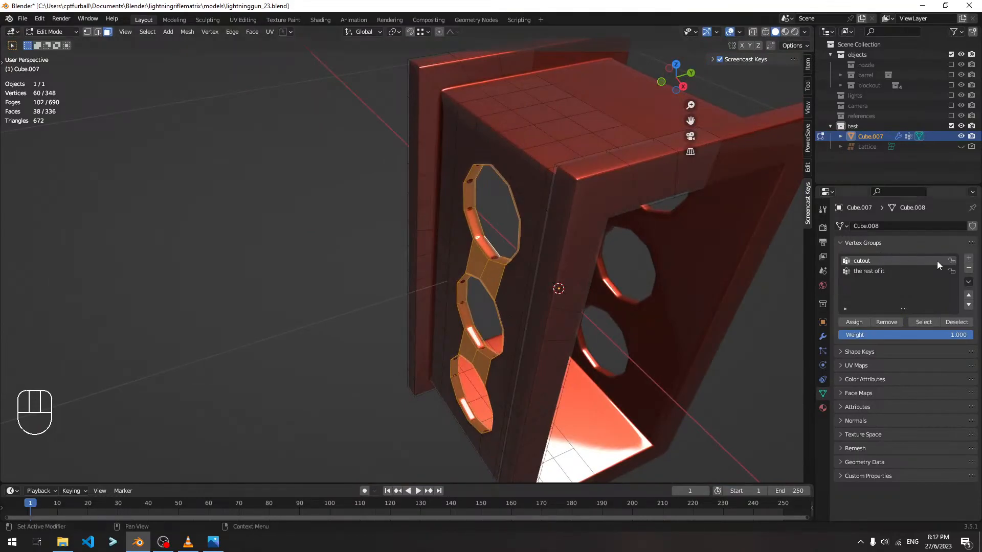
Delete the cutout vertex group and create a new, empty one also named cutout.
click(968, 269)
click(969, 258)
double_click(877, 269)
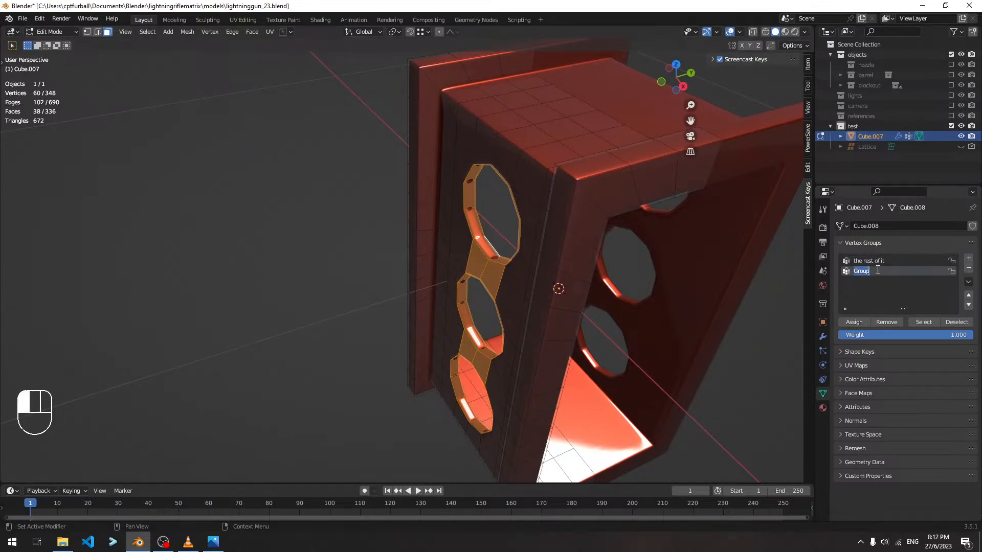
text(cutout)
click(867, 282)
Deselect the faces between the three openings on both panel sides and assign the remaining opening walls to the new cutout group.
middle_drag(747, 358, 597, 284)
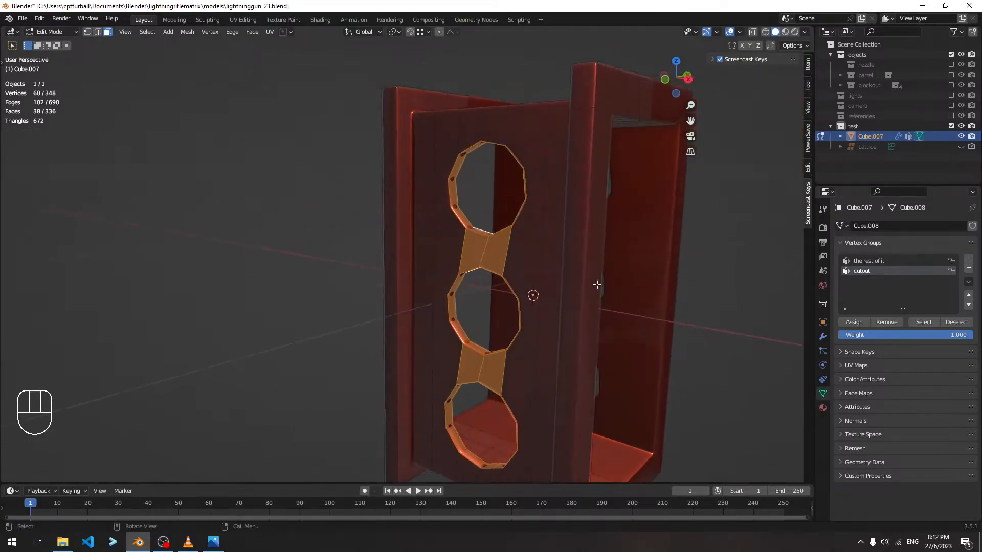
shift+click(489, 252)
shift+click(489, 252)
shift+click(476, 368)
shift+click(490, 373)
middle_drag(561, 361, 462, 397)
shift+click(461, 398)
shift+click(467, 394)
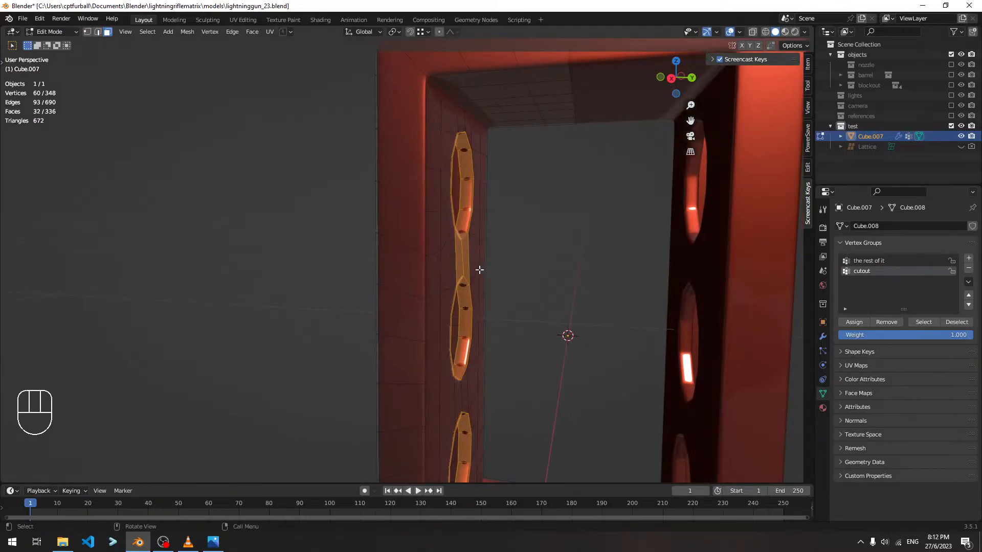
middle_drag(482, 269, 438, 261)
shift+click(429, 260)
shift+click(439, 256)
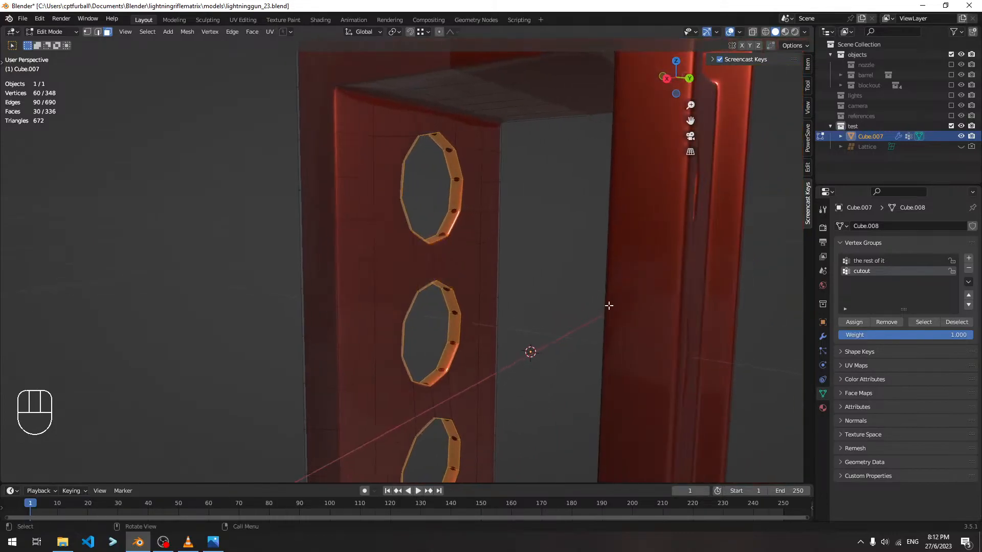
click(862, 320)
Clear the selection and select the new cutout group's members to examine which faces between the openings they include.
key(Tab)
key(Tab)
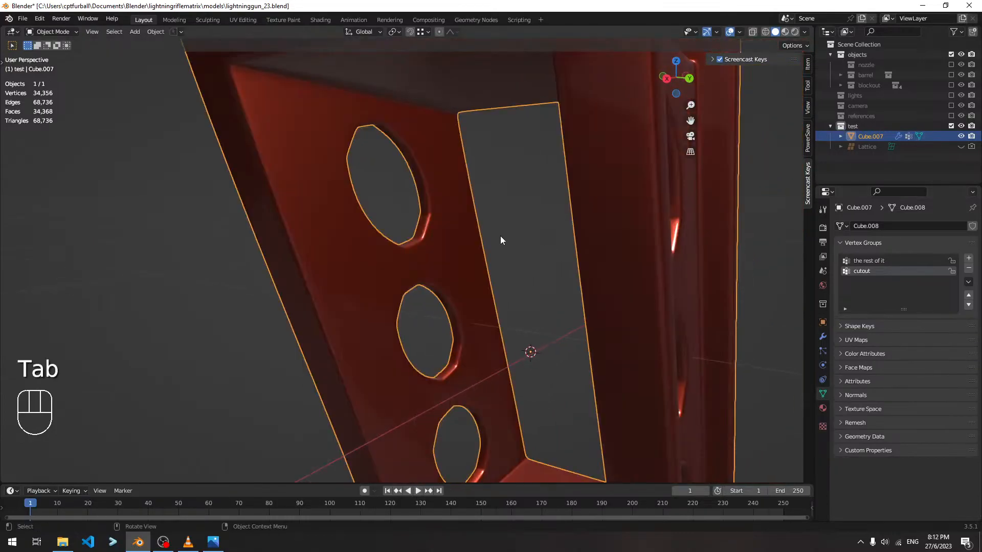
click(527, 230)
click(924, 322)
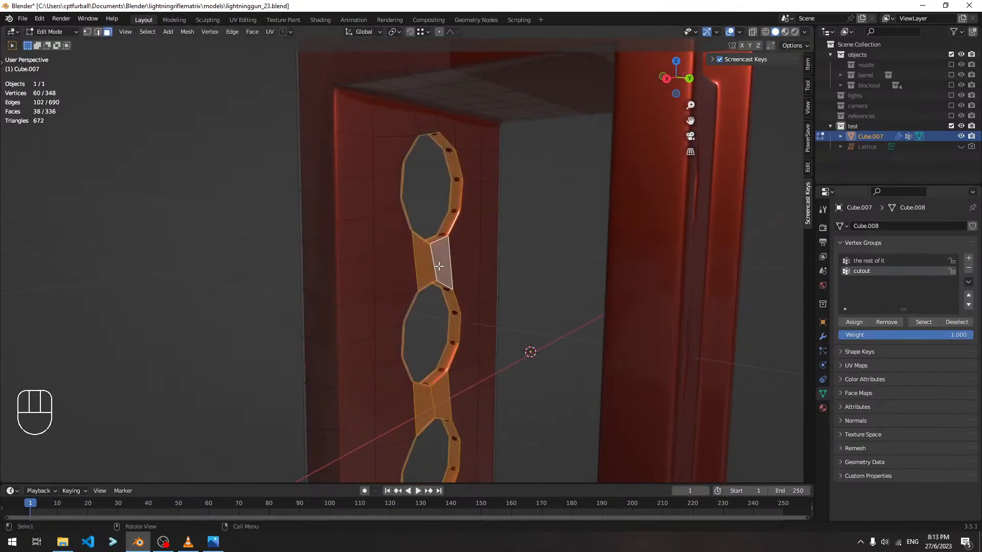
middle_drag(430, 261, 543, 274)
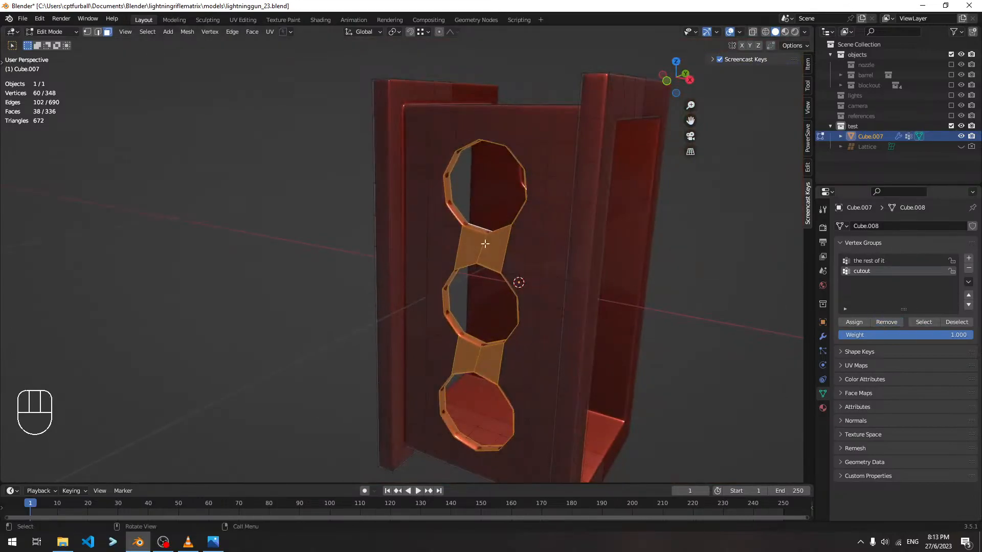
In vertex selection mode, deselect the cutout group's vertices and select those of the rest of it group.
key(1)
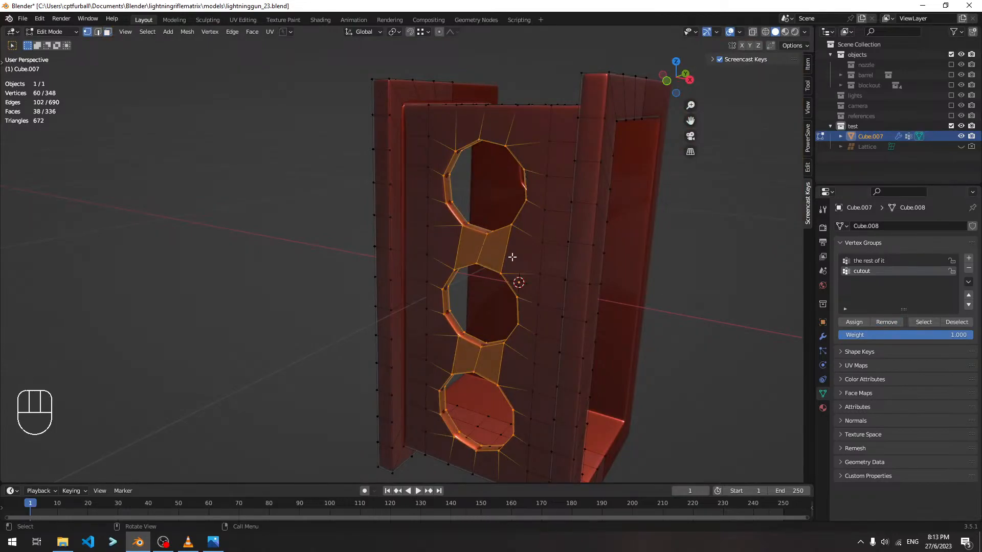
click(956, 322)
click(887, 261)
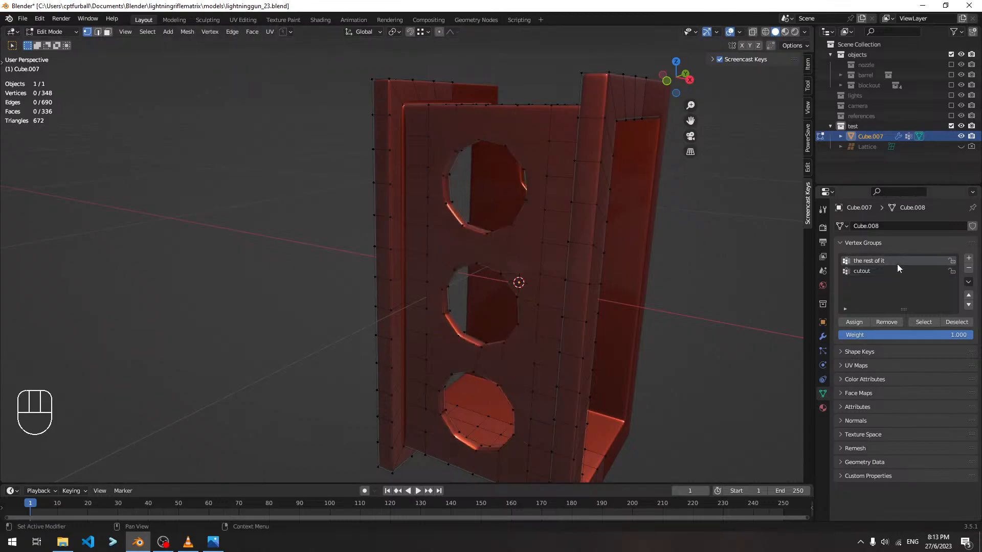
click(917, 322)
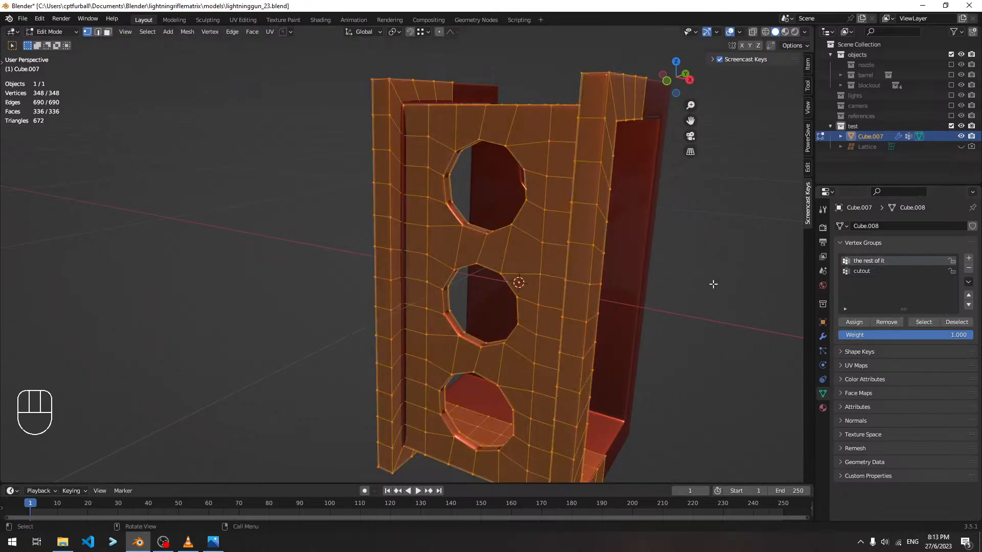
middle_drag(702, 287, 671, 284)
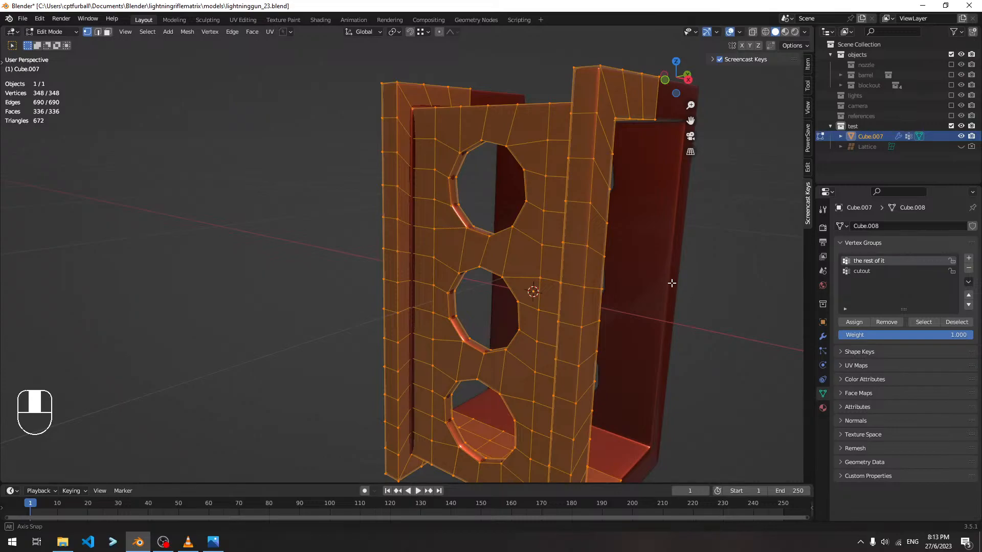
Select the cutout group's vertices from an empty selection, then select the rest of it group's vertices for comparison.
click(873, 271)
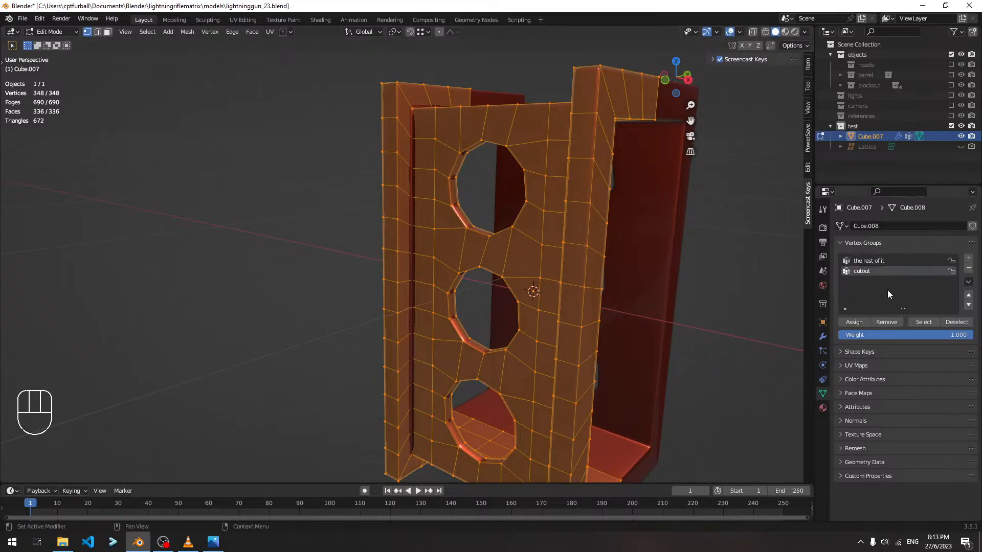
click(728, 233)
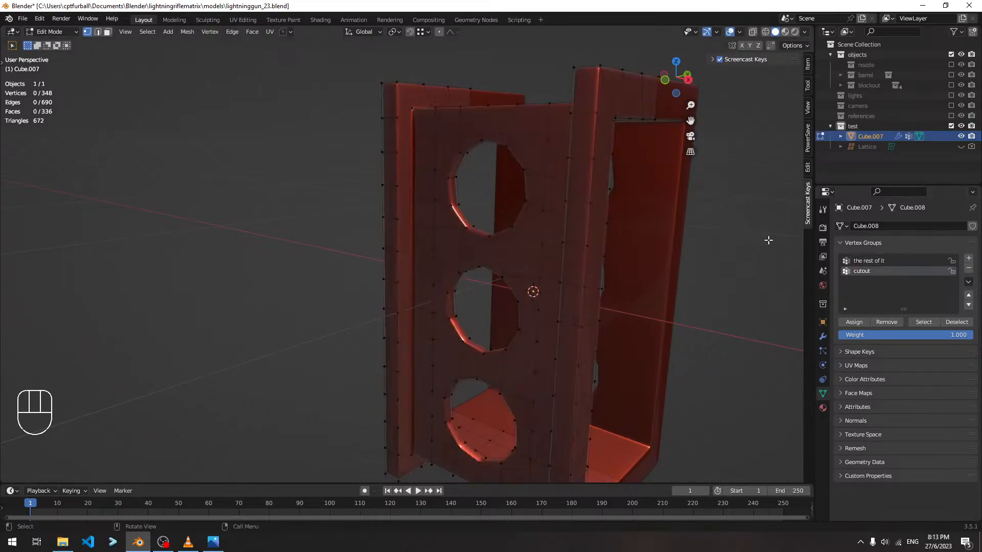
click(923, 321)
click(878, 261)
click(926, 333)
click(924, 322)
click(923, 322)
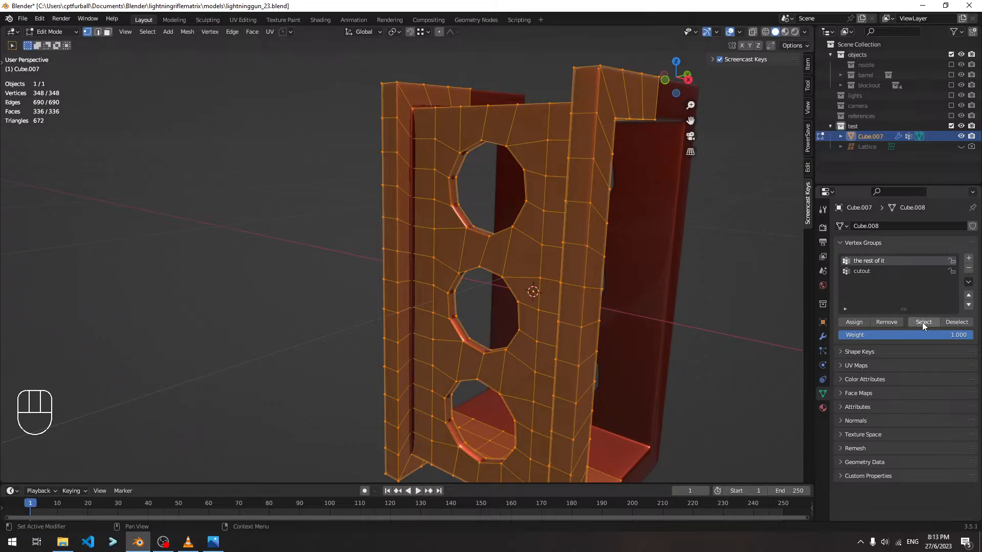
Clear the selection, leave and re-enter Edit Mode, and select the vertices of the cutout group again.
click(718, 252)
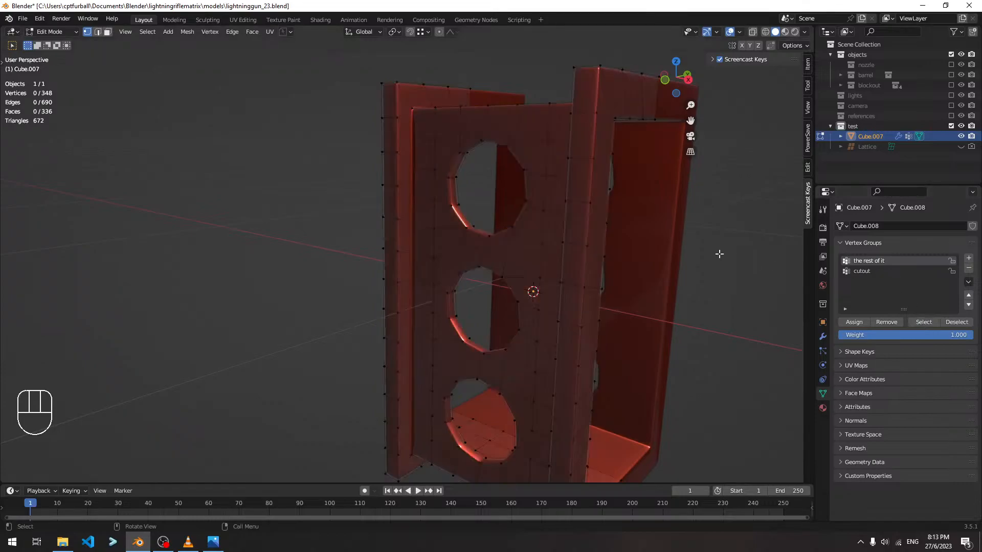
key(Tab)
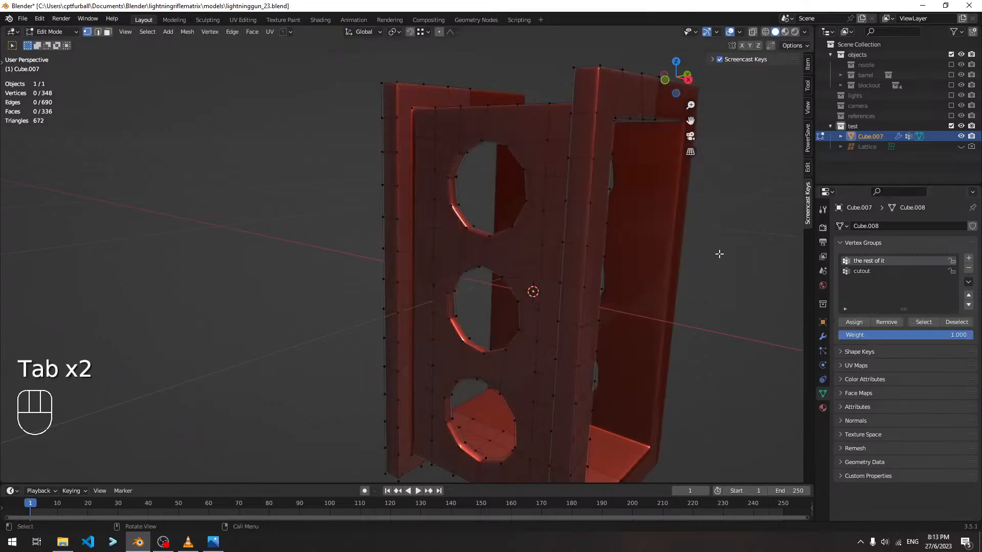
click(881, 273)
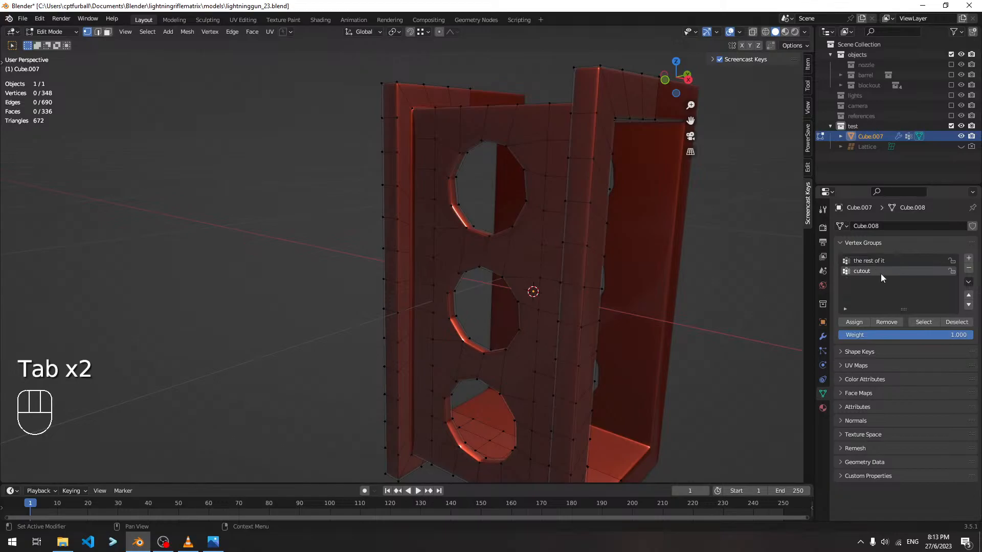
click(933, 324)
click(932, 323)
Change to face selection mode and delete both the cutout and the rest of it vertex groups.
key(2)
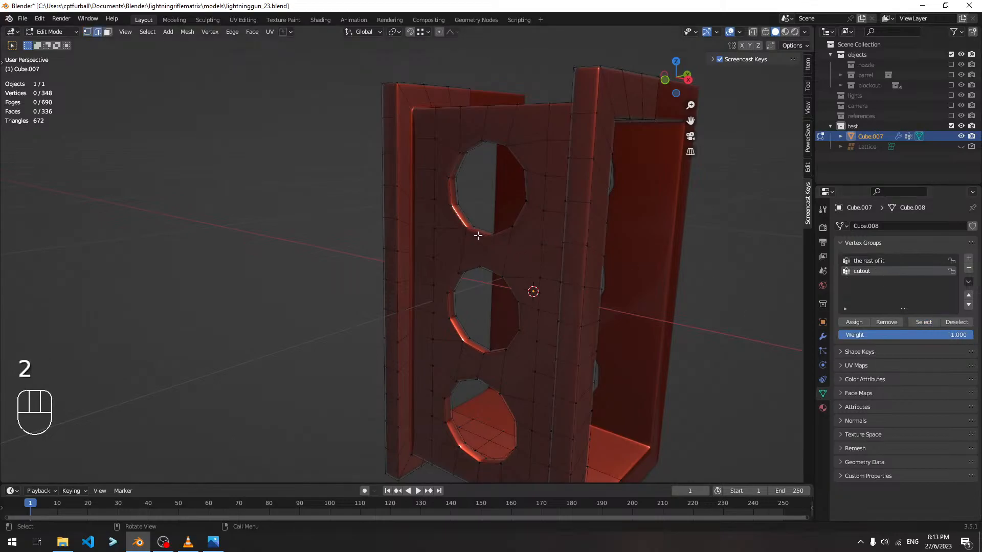
alt+shift+click(481, 230)
key(3)
click(968, 269)
click(968, 269)
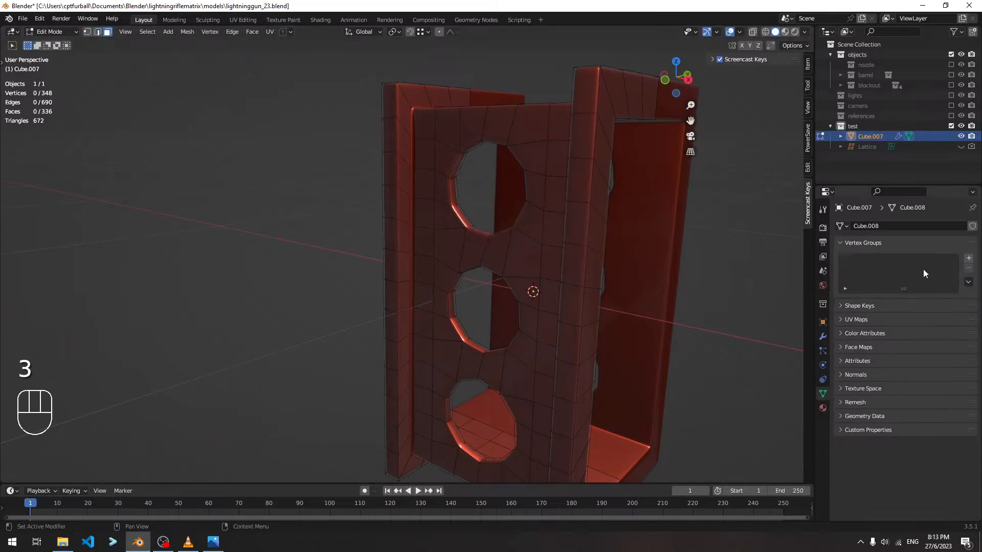
Add a new vertex group and select the wall face loops of all three circular openings.
click(968, 258)
mouse_move(520, 217)
middle_down()
mouse_move(529, 238)
mouse_move(524, 231)
middle_up()
alt+shift+click(522, 229)
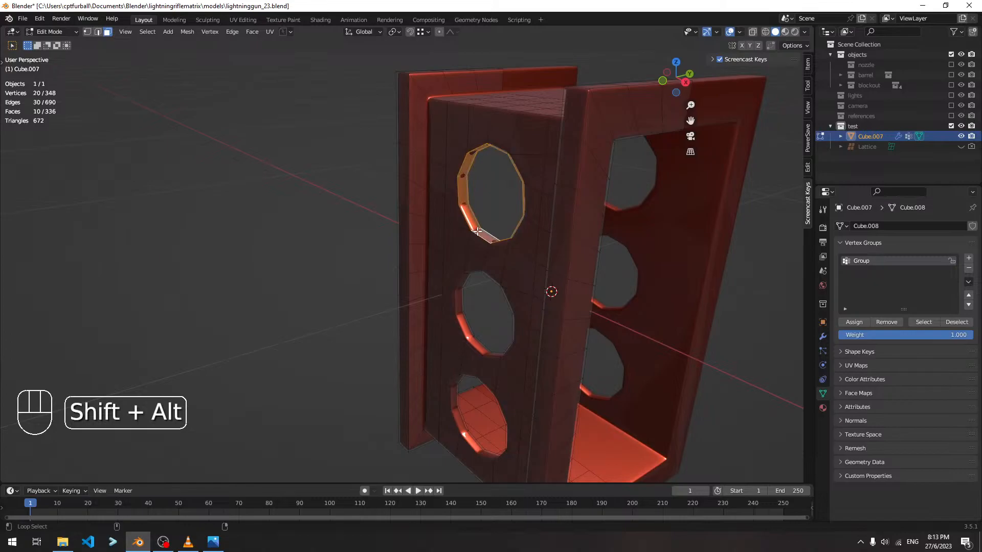
alt+shift+click(460, 318)
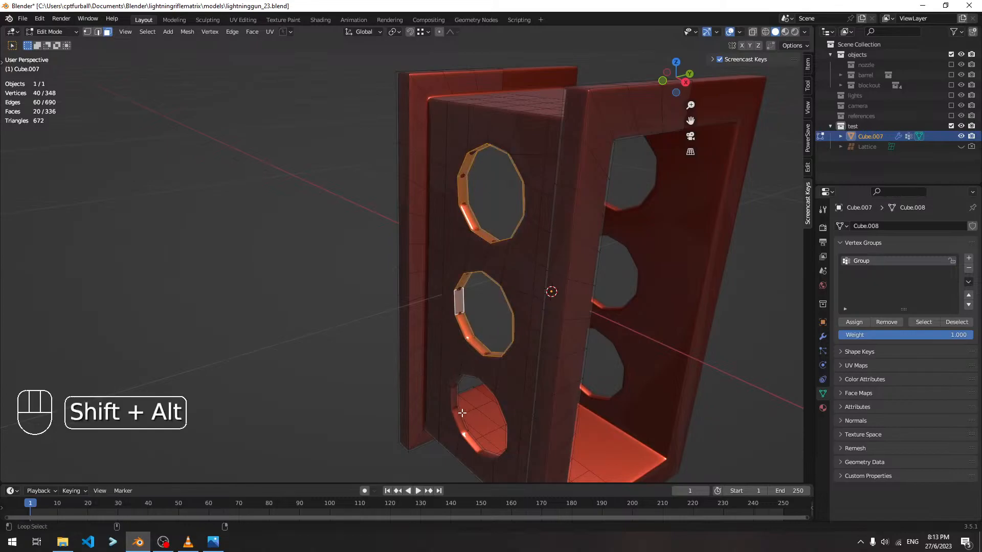
alt+shift+click(465, 432)
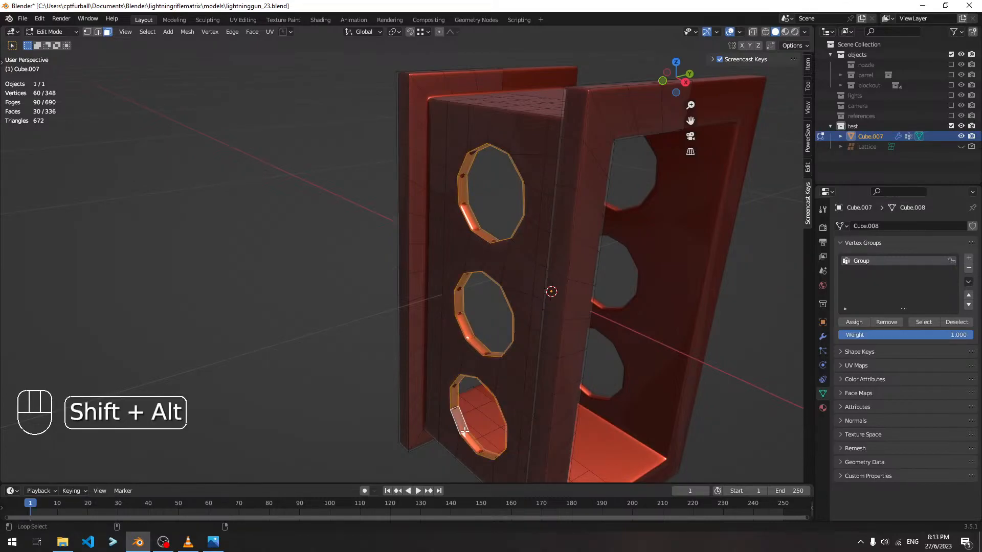
middle_drag(653, 362, 612, 314)
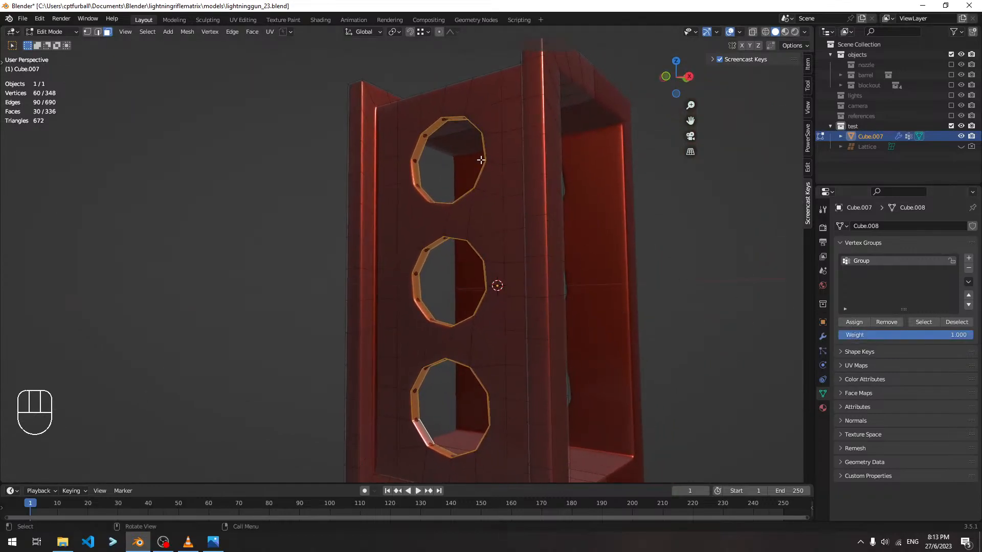
In vertex selection mode, assign the opening wall vertices to the new group and check it by clearing and reselecting them.
key(1)
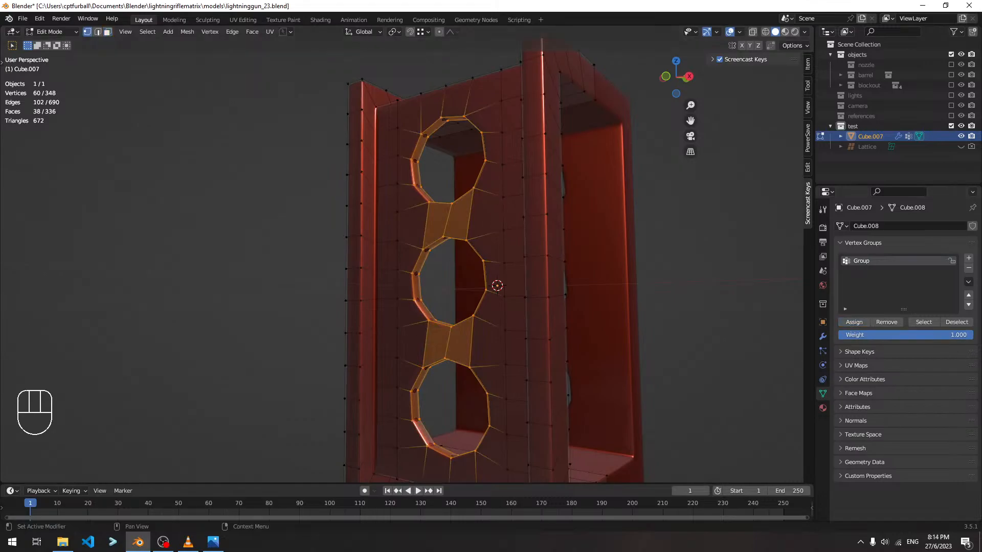
click(706, 284)
click(928, 326)
click(746, 260)
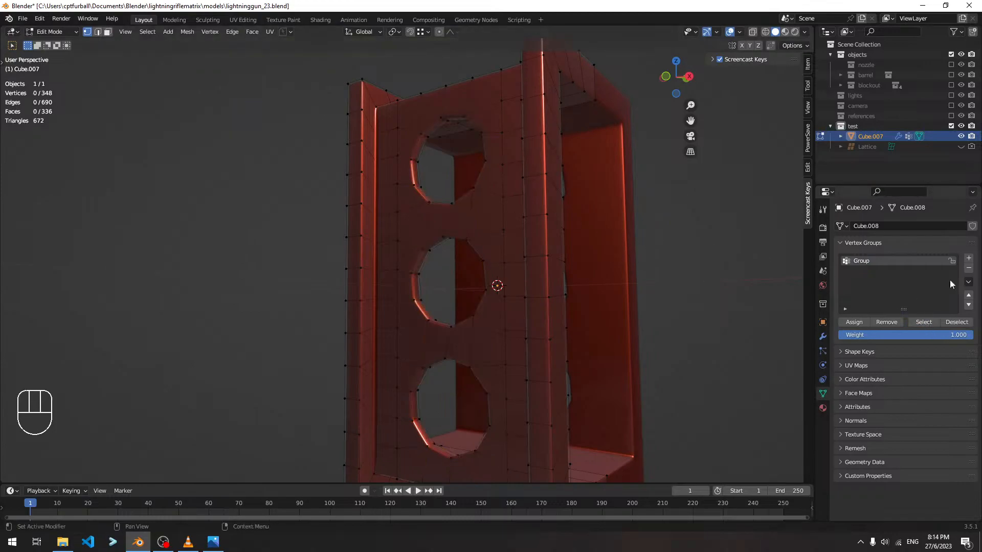
click(928, 322)
Add a second vertex group, assign the inverted selection to it, and test the group from an empty selection.
click(968, 258)
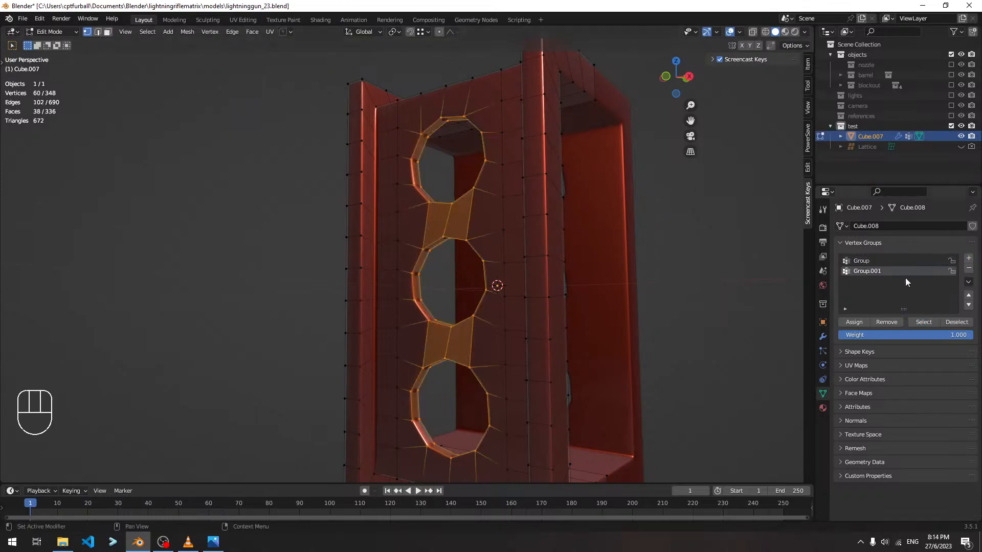
click(151, 32)
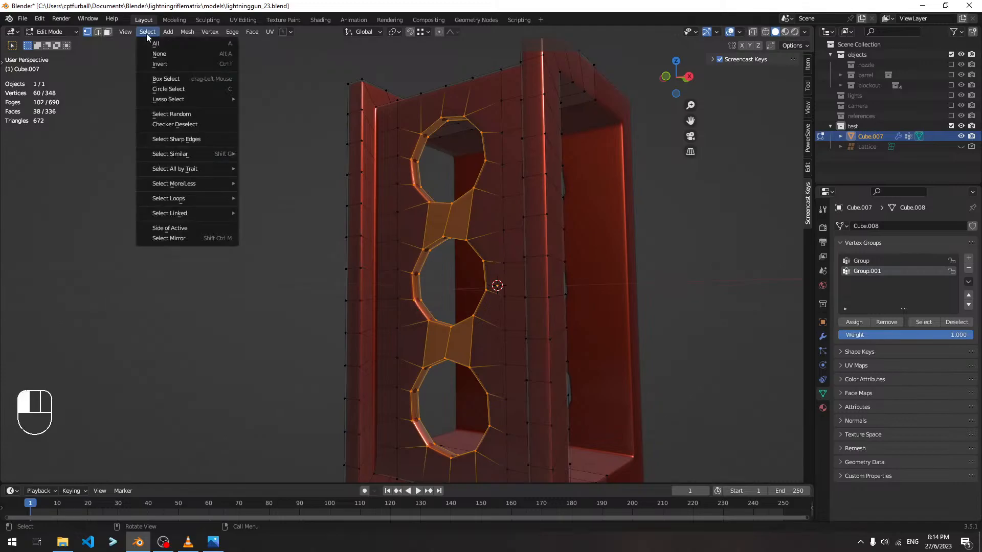
click(163, 62)
middle_drag(355, 111, 430, 142)
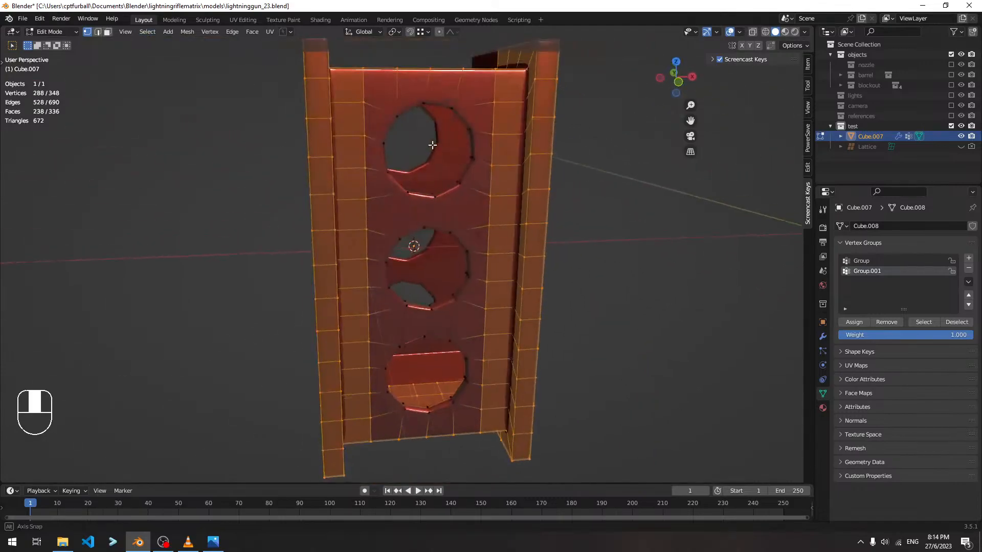
click(857, 323)
click(666, 274)
click(931, 320)
Return to Object Mode and restrict the Lattice modifier to the vertex group Group.001.
scroll(647, 235, down, 2)
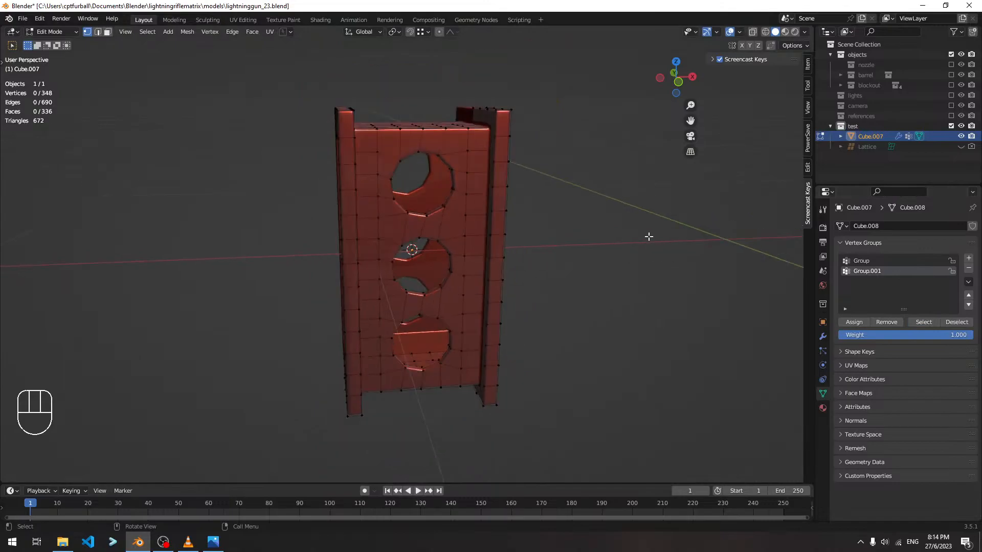
key(Tab)
click(822, 337)
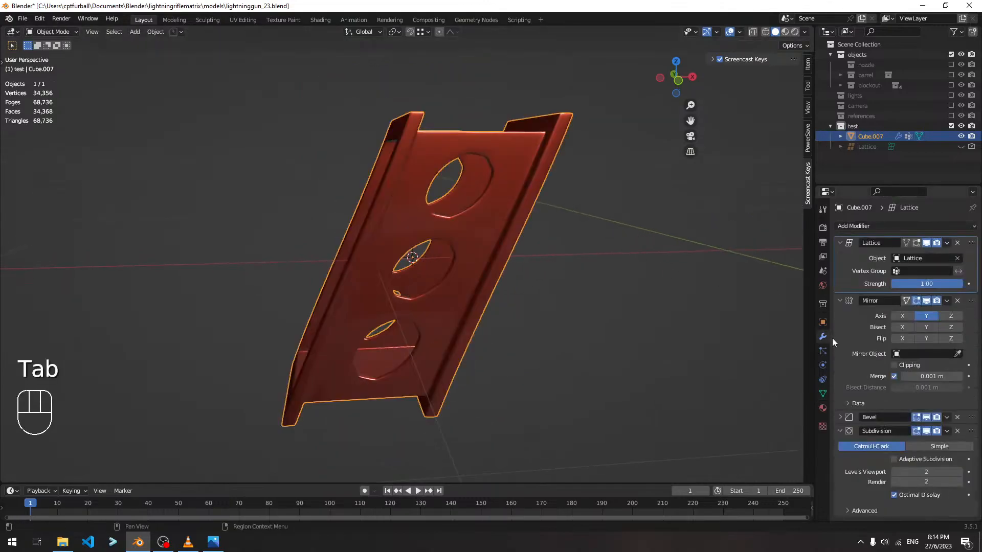
click(919, 272)
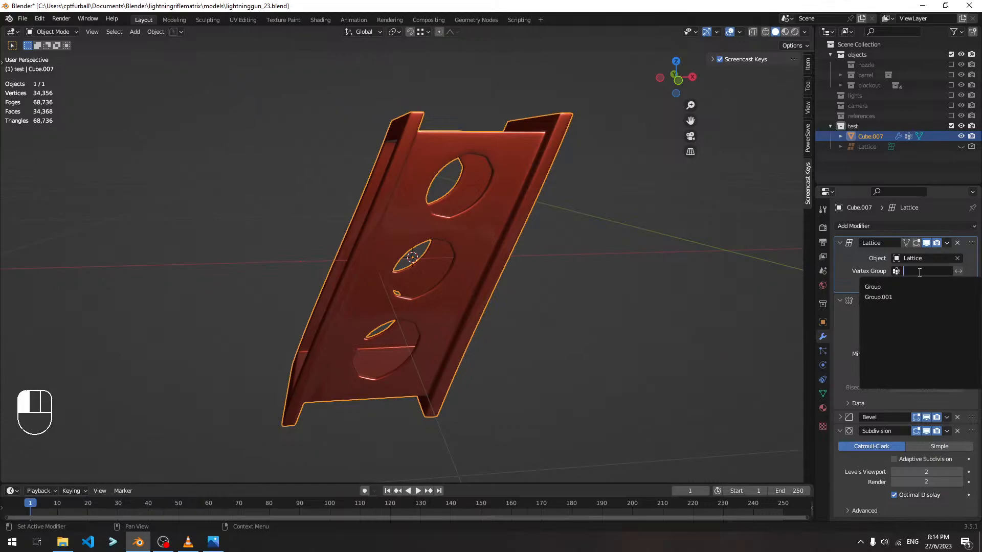
click(901, 297)
Examine how the lattice deforms the panel around the openings in wireframe shading, and return to solid shading.
middle_drag(673, 281, 661, 234)
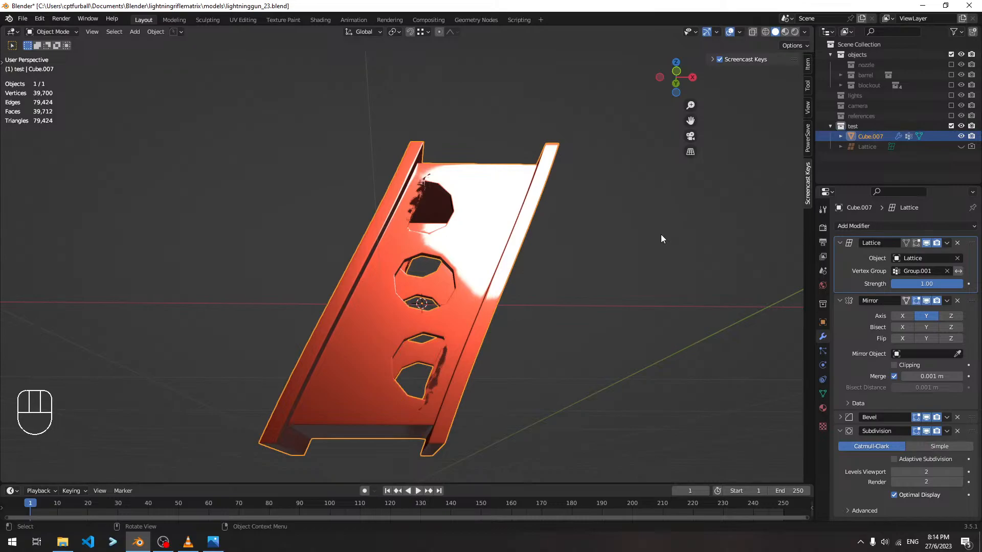
middle_drag(645, 259, 635, 233)
click(752, 33)
click(765, 32)
middle_drag(599, 265, 590, 280)
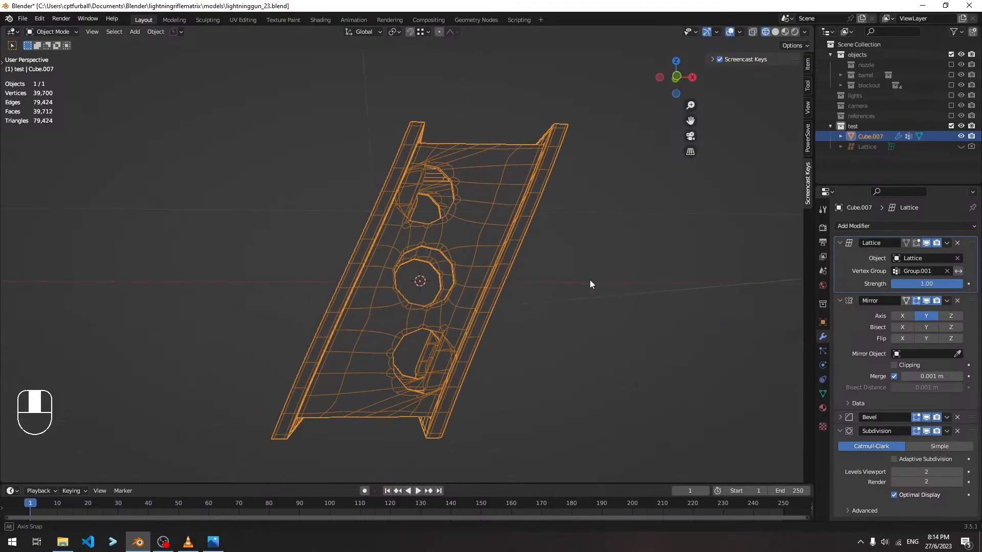
middle_drag(590, 281, 590, 280)
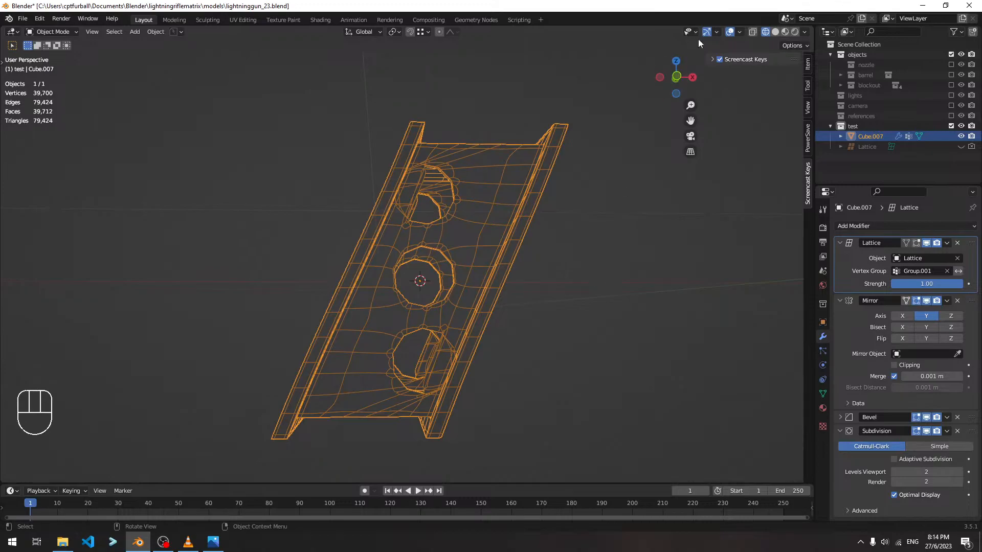
click(775, 32)
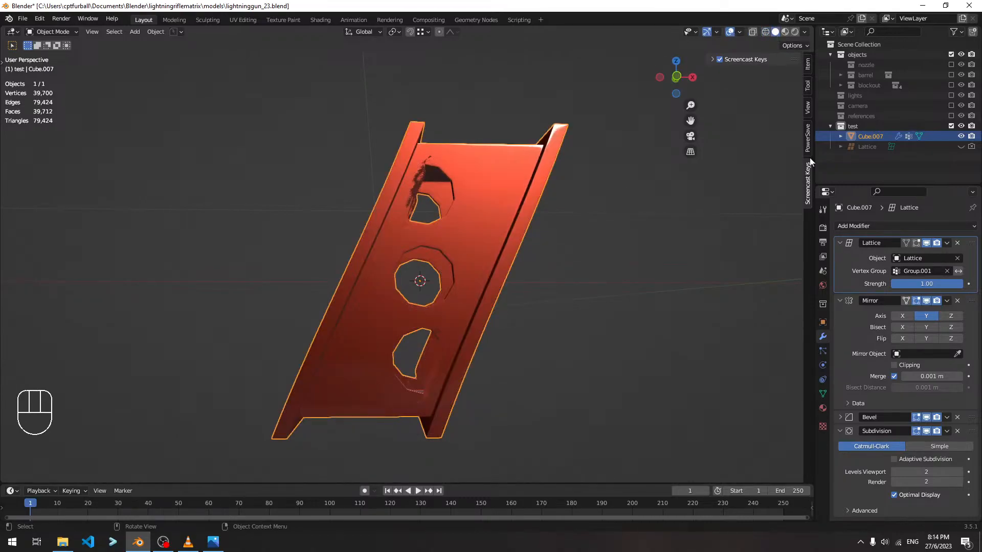
Select the opening vertices through Group in Edit Mode, rotate them about 25.6° in front view, and return to Object Mode.
click(822, 394)
click(895, 261)
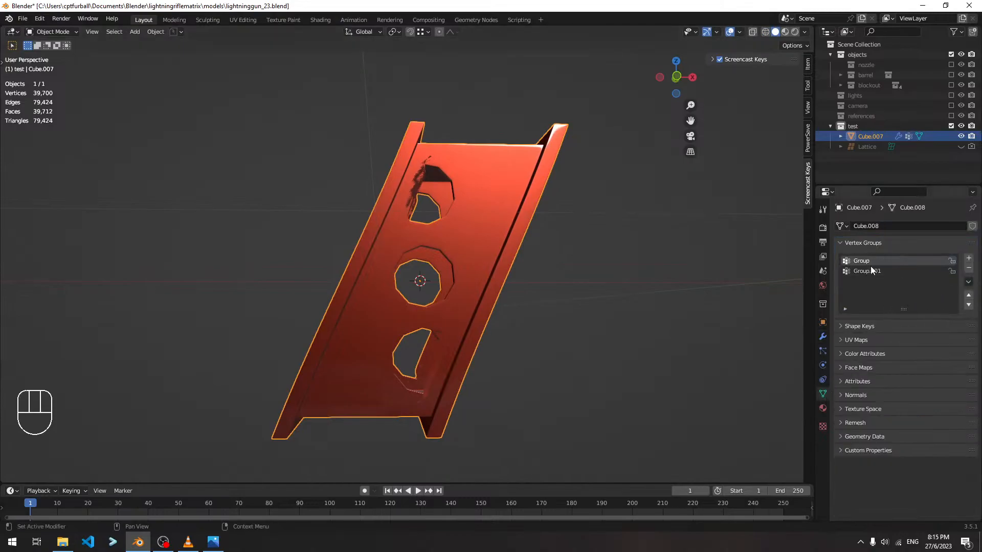
key(Tab)
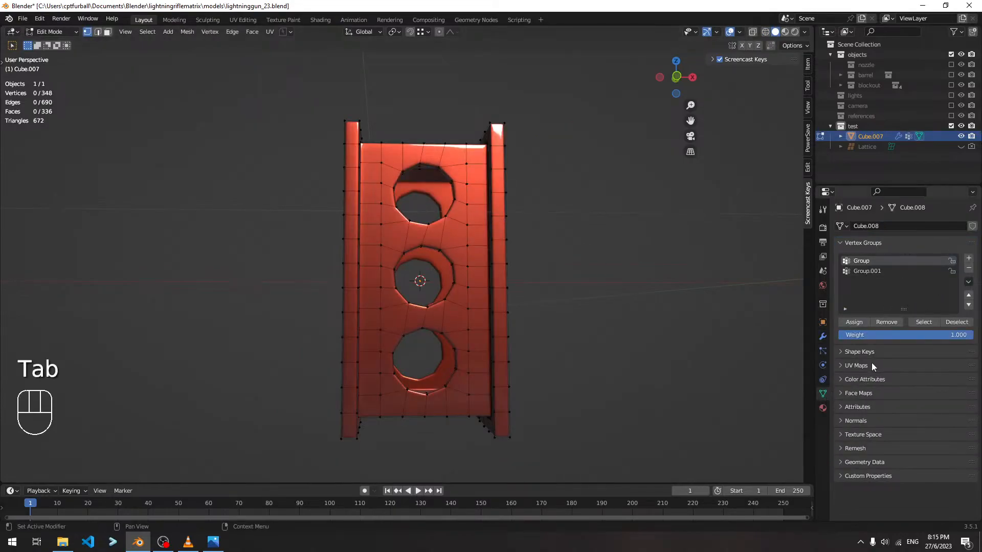
click(924, 322)
key(grave)
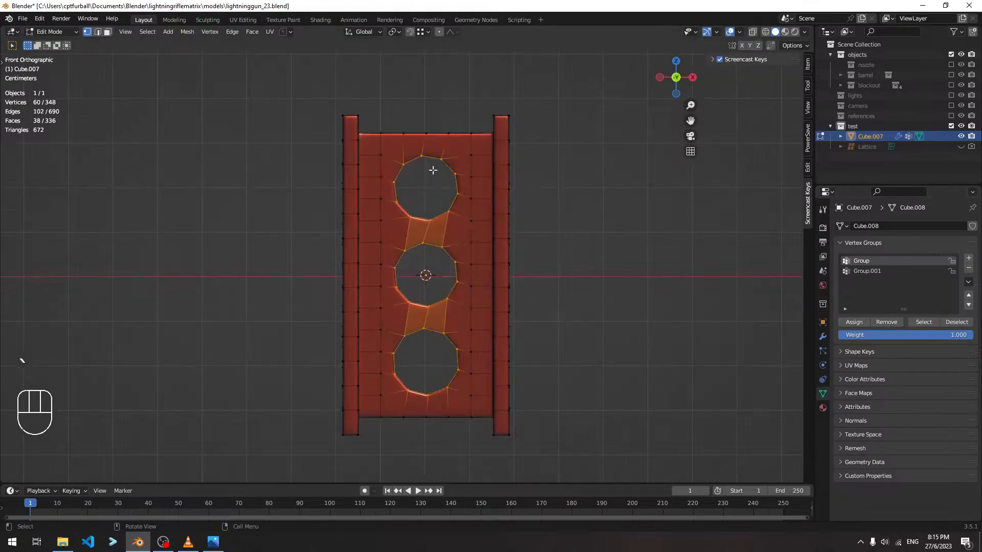
key(r)
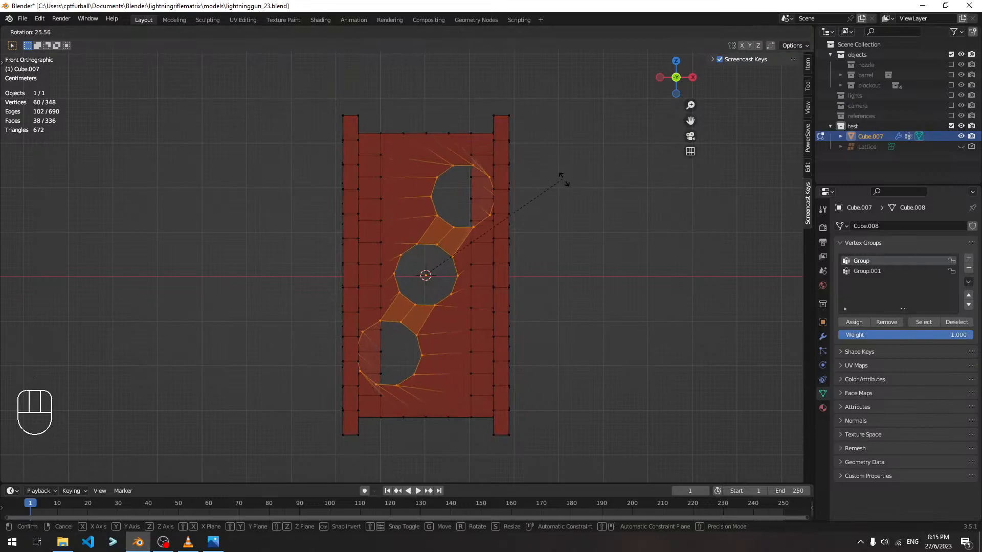
click(564, 180)
click(635, 214)
key(Tab)
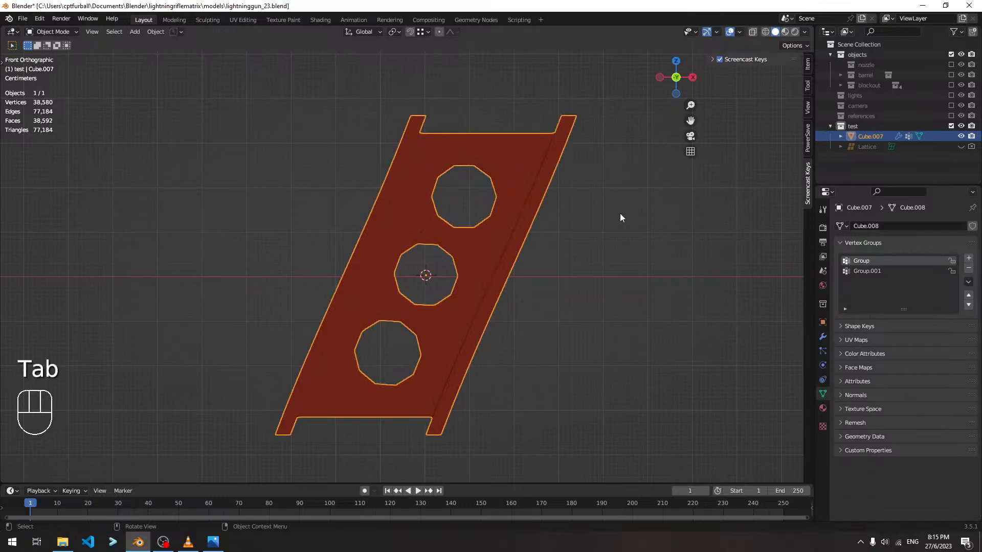
Collapse the Lattice and Mirror modifier settings and compare the openings in Edit Mode and Object Mode.
middle_drag(618, 213, 594, 227)
click(822, 336)
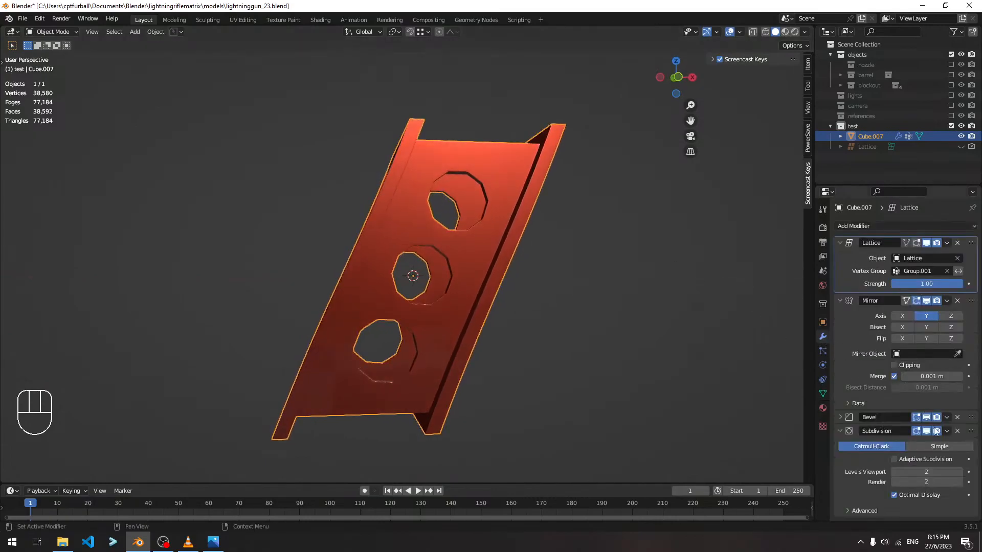
click(840, 246)
click(839, 256)
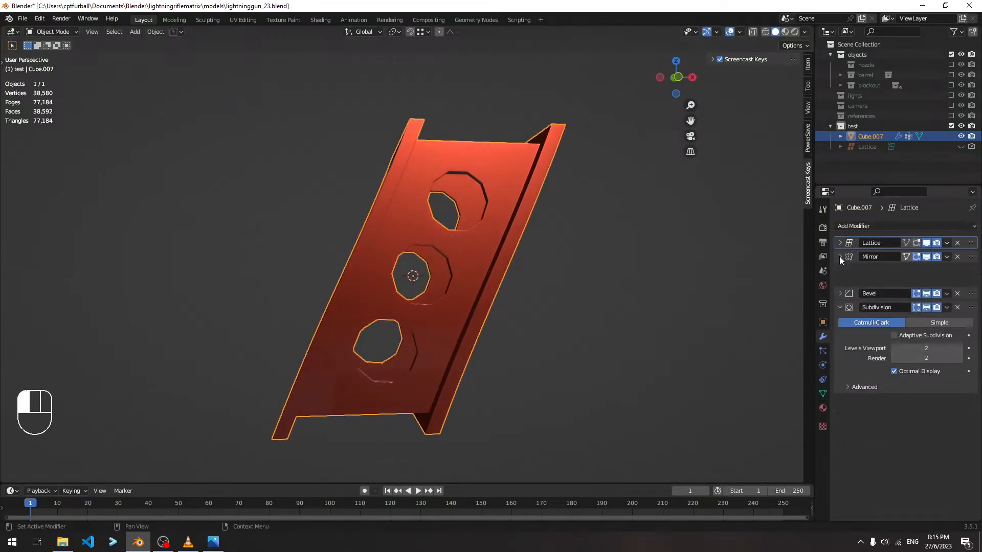
middle_drag(518, 245, 559, 216)
scroll(423, 183, up, 5)
key(Tab)
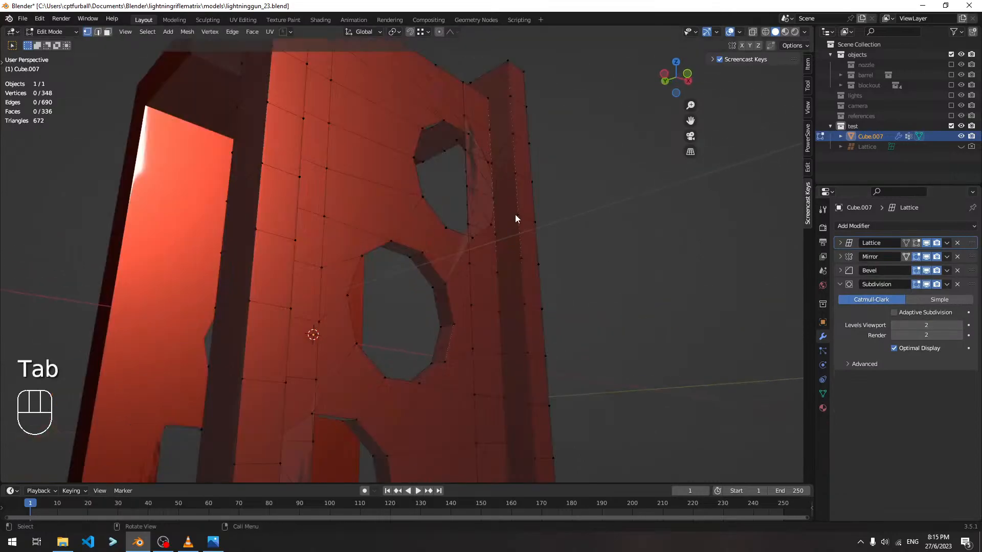
key(Tab)
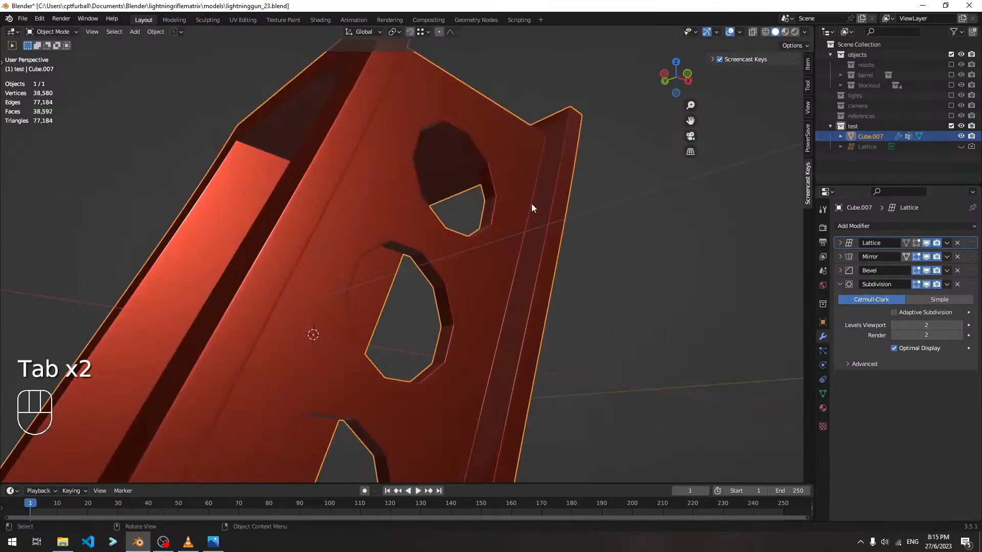
Examine the bevelled opening edges in wireframe shading and up close in solid shading.
click(766, 31)
middle_drag(613, 177, 538, 162)
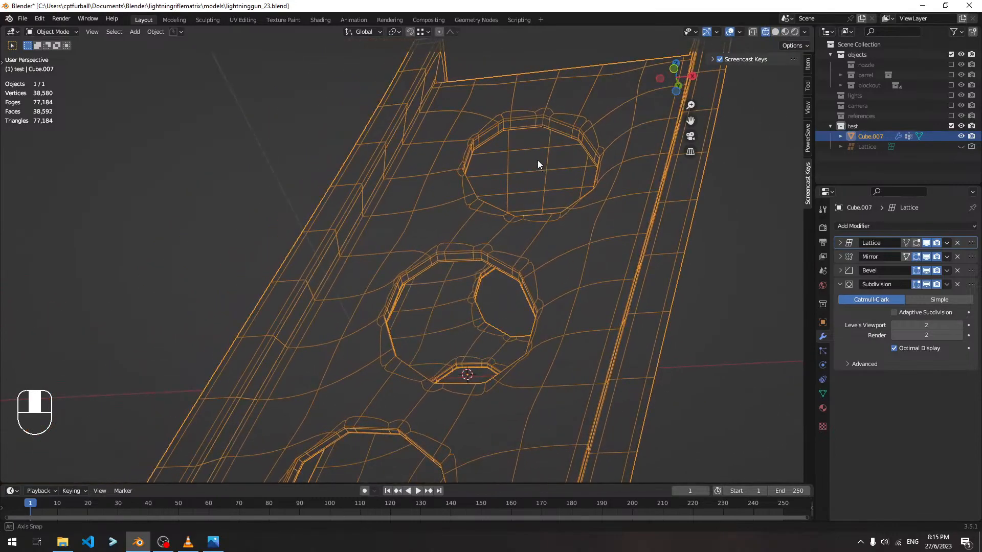
key(Tab)
key(Tab)
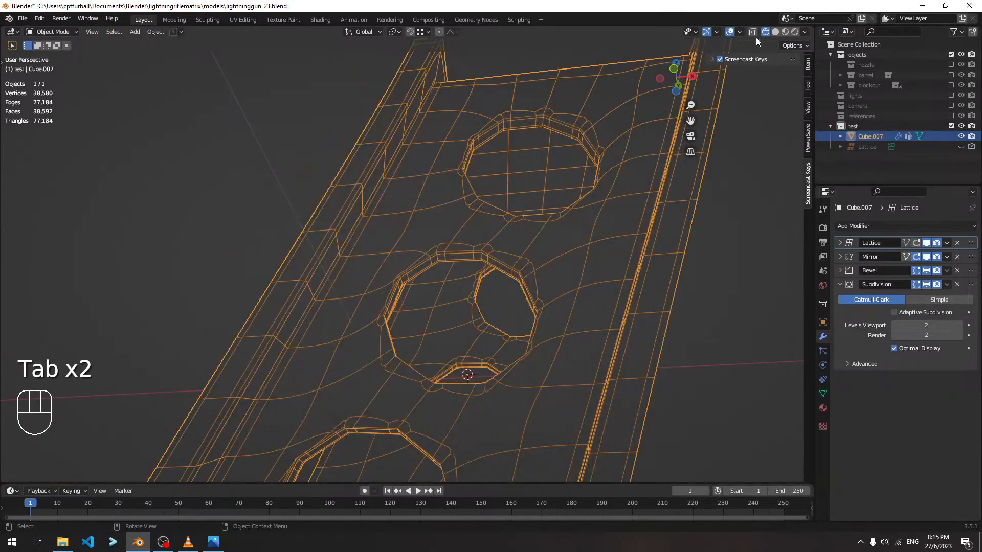
click(775, 32)
scroll(521, 205, up, 3)
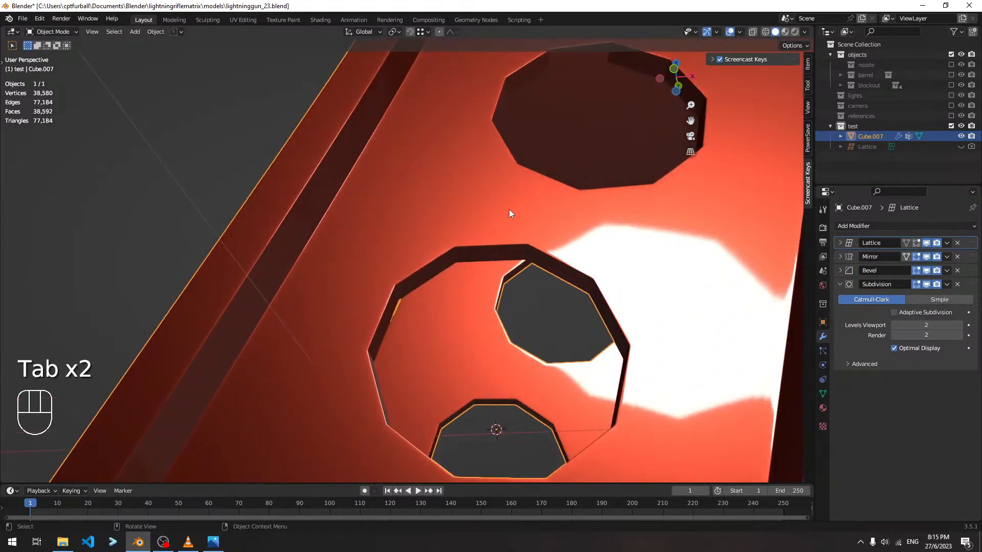
Set the Bevel modifier's limit angle to 60° and check the openings in Object Mode.
key(Tab)
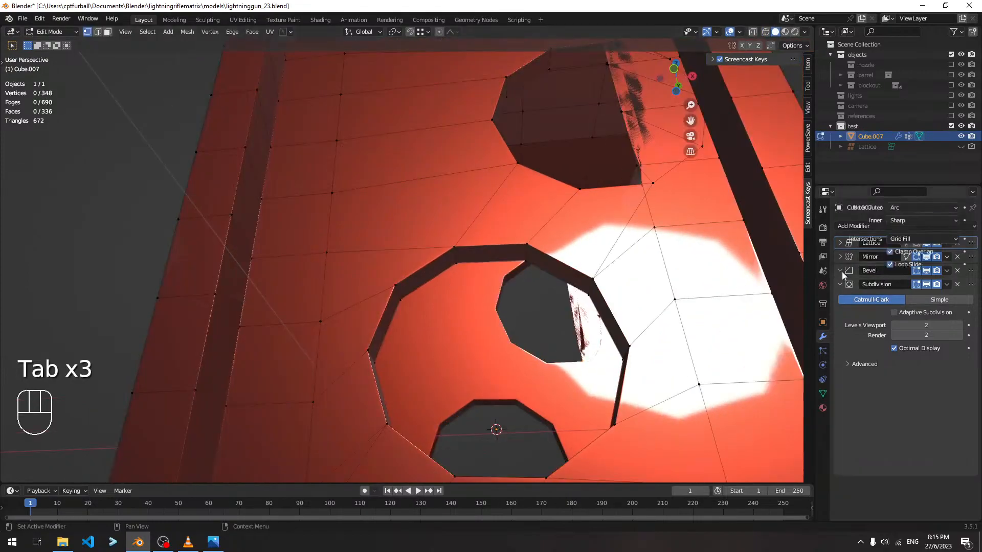
click(841, 271)
click(932, 354)
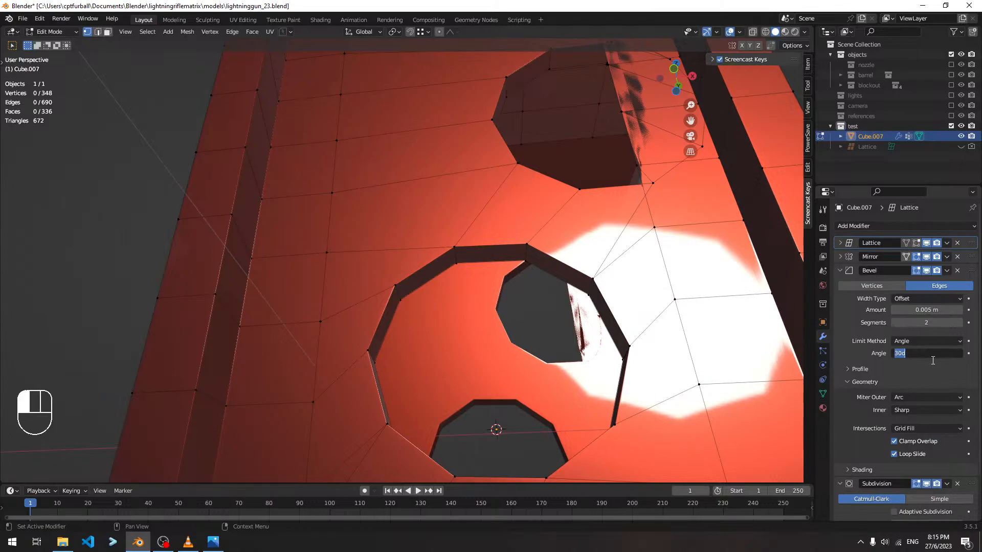
text(60)
key(Return)
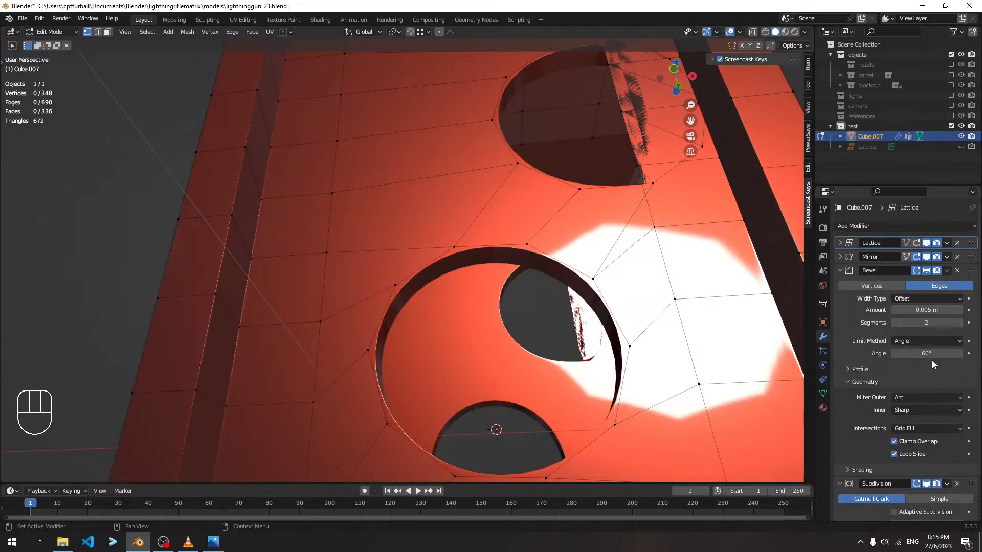
key(Tab)
middle_drag(695, 194, 653, 260)
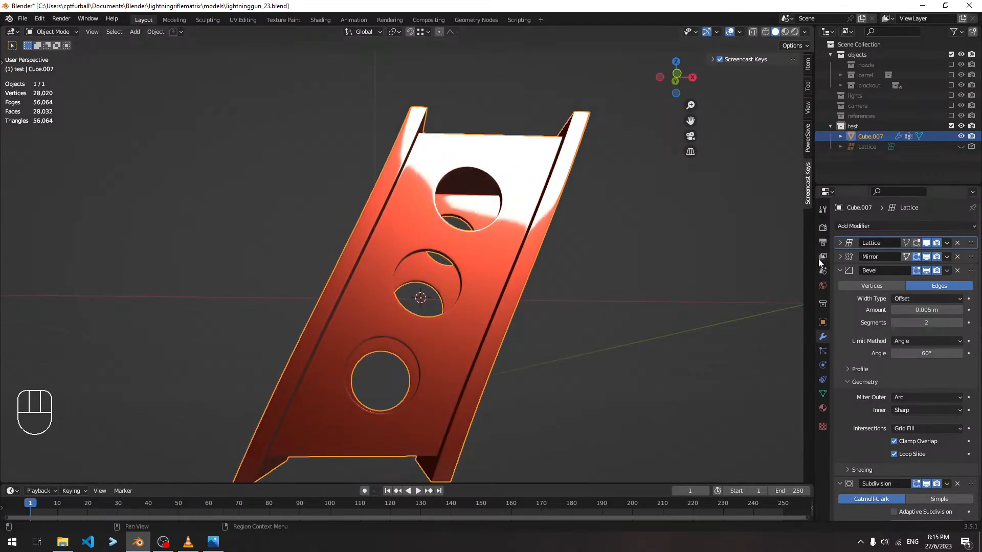
Review the object's vertex groups and turn off the Lattice modifier's viewport display.
click(823, 393)
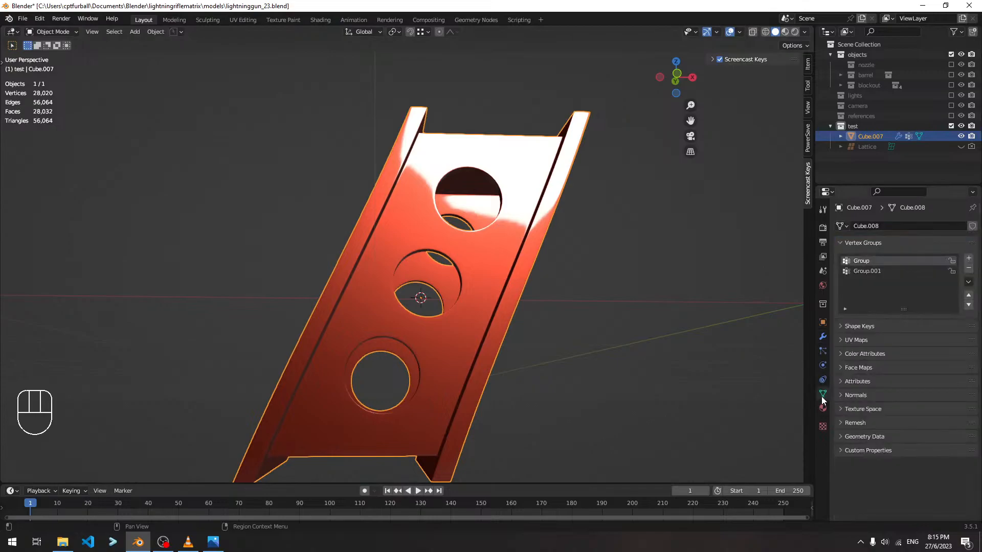
click(822, 337)
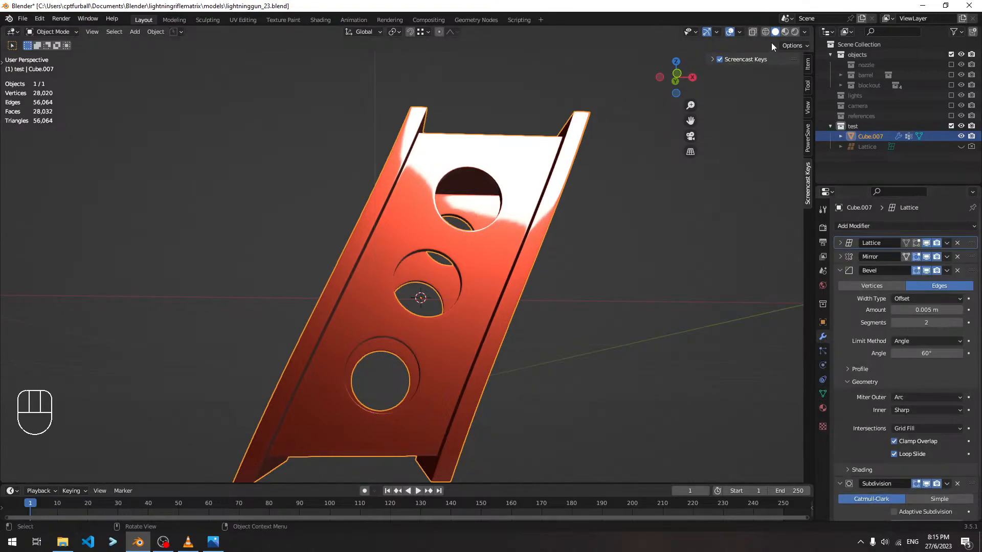
click(926, 244)
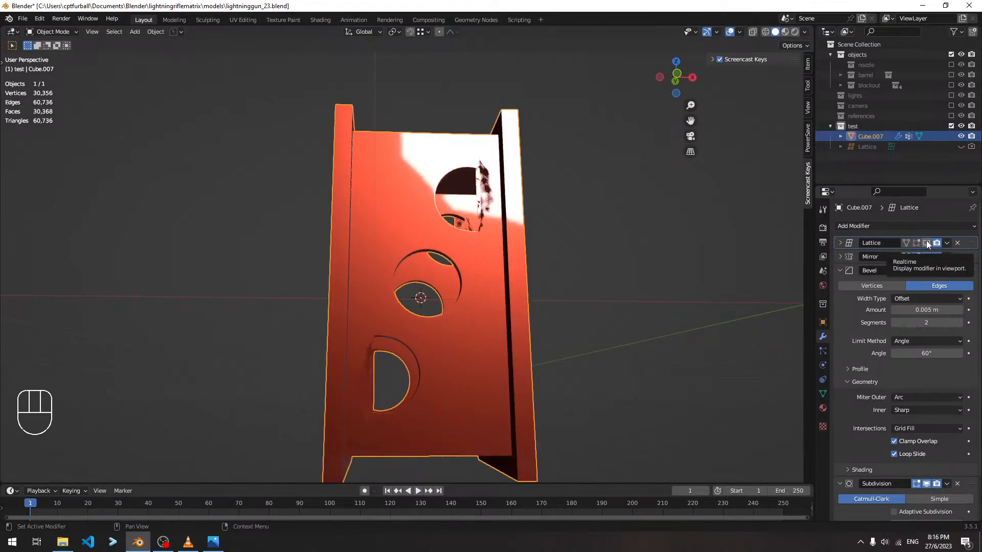
Turn the Lattice modifier's viewport display back on and check the slanted panel from several angles.
click(926, 242)
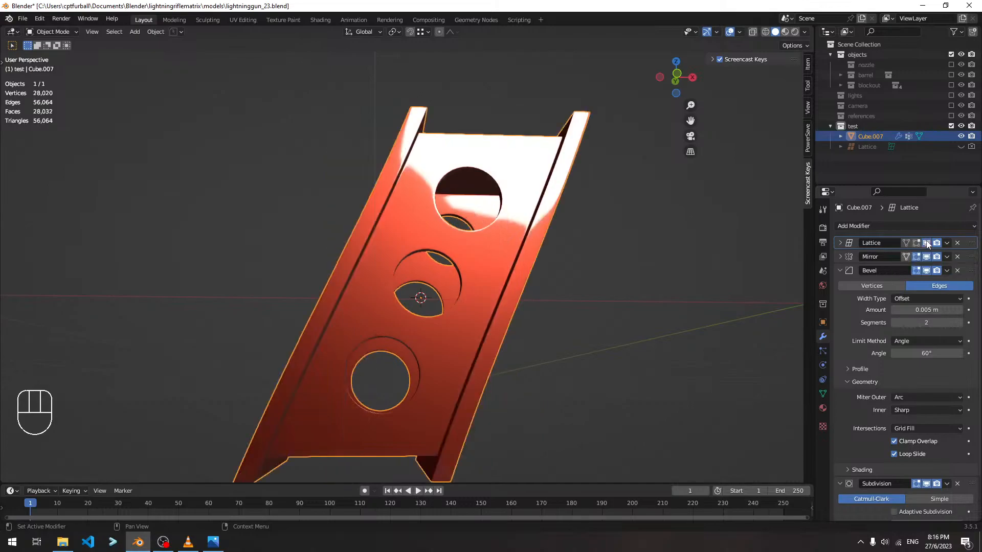
scroll(557, 225, down, 4)
mouse_move(557, 224)
middle_down()
mouse_move(524, 284)
mouse_move(584, 262)
mouse_move(613, 277)
mouse_move(634, 269)
mouse_move(634, 241)
mouse_move(564, 243)
middle_up()
key(grave)
click(428, 213)
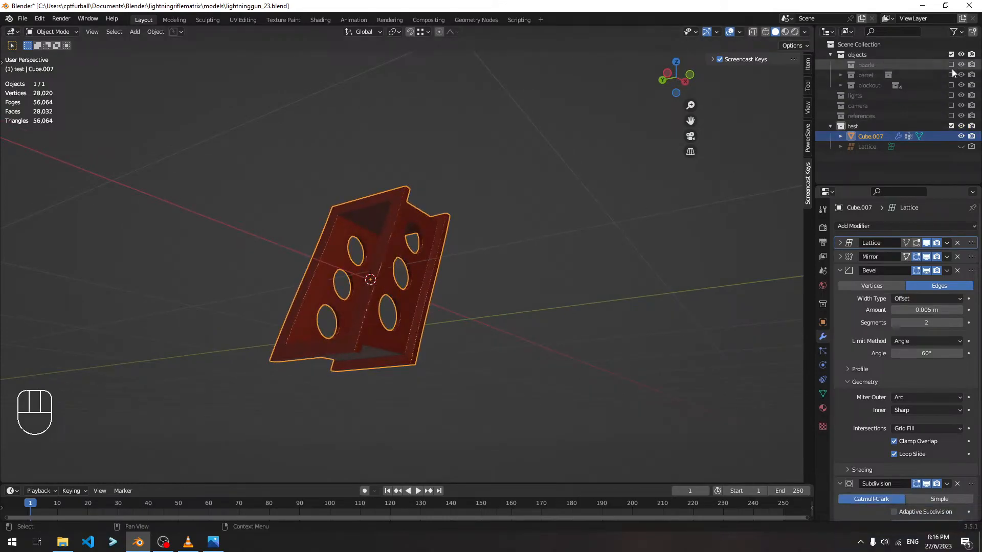
Show the barrel and nozzle collections and hide metal_block to view the new panel against the barrel.
drag(952, 66, 952, 75)
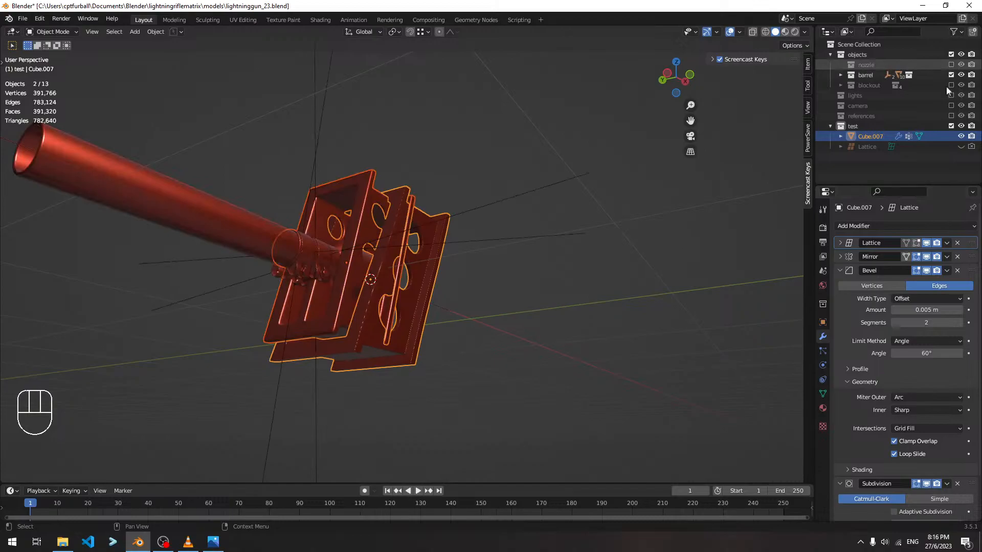
middle_drag(555, 151, 481, 188)
click(840, 75)
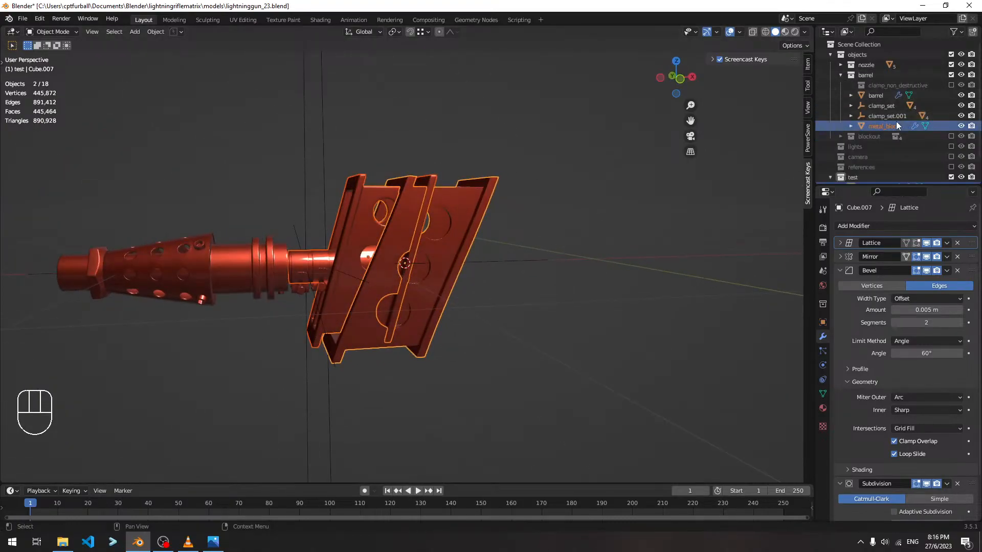
click(961, 126)
middle_drag(660, 170, 569, 207)
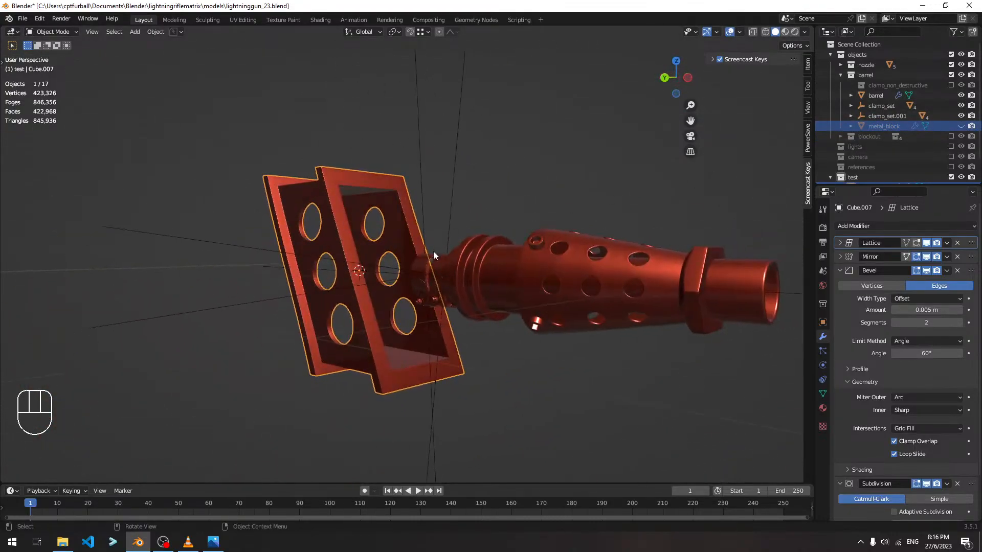
Show metal_block again and exclude the nozzle collection from the view layer.
click(960, 127)
middle_drag(451, 302, 411, 283)
scroll(511, 256, up, 5)
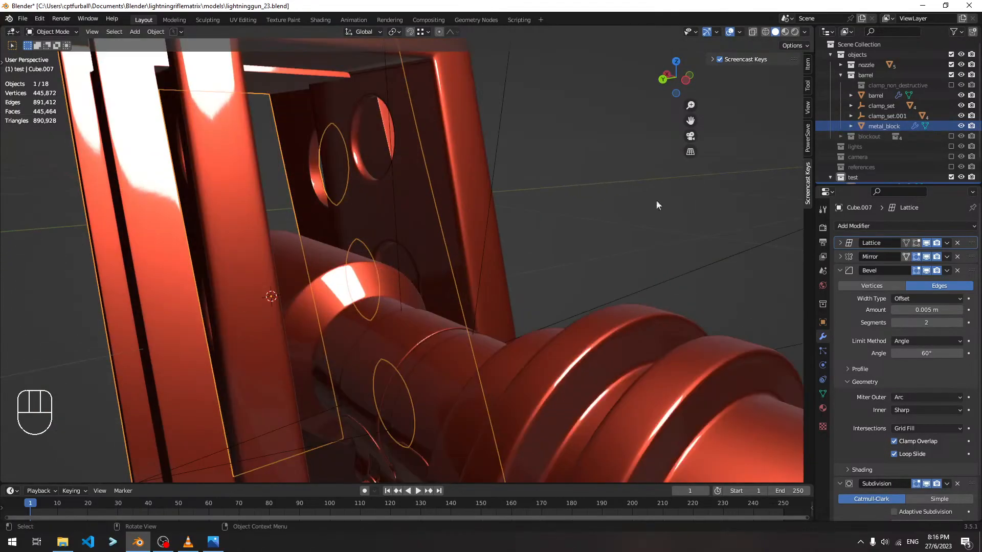
scroll(931, 83, down, 2)
click(950, 44)
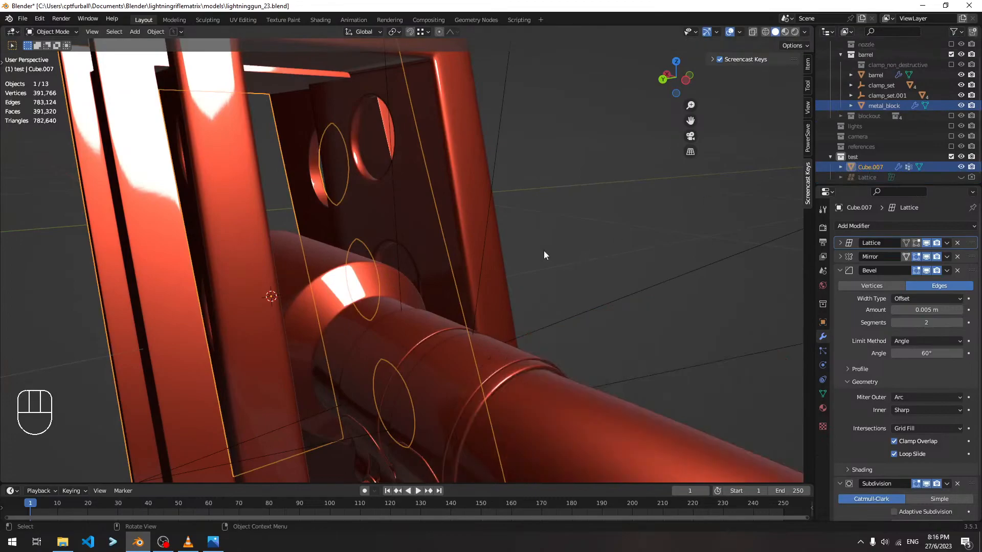
scroll(544, 250, down, 5)
middle_drag(471, 297, 488, 283)
Hide the barrel, clamp_set and clamp_set.001 objects and exclude the test collection from the view layer.
click(960, 86)
click(960, 96)
click(961, 75)
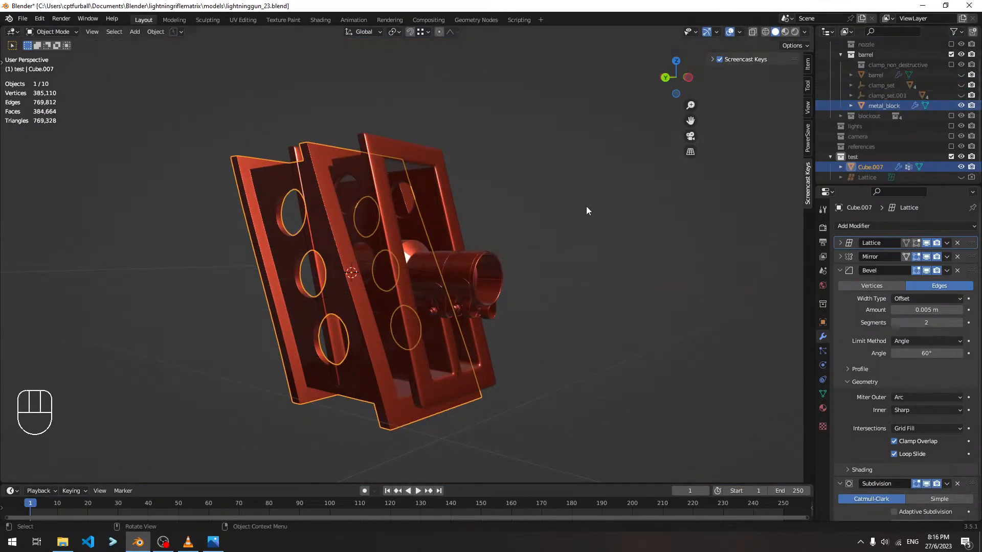
middle_drag(589, 209, 550, 198)
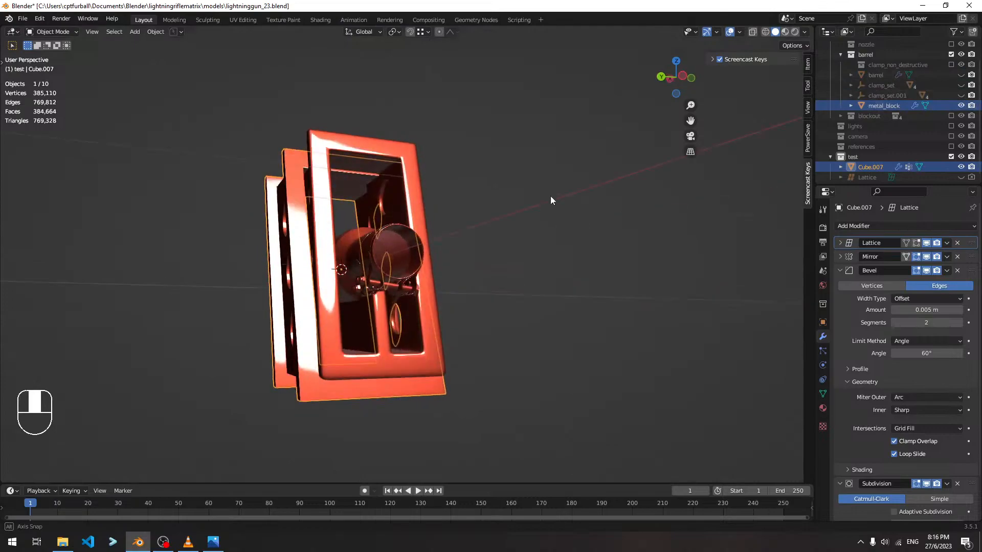
click(951, 157)
Select metal_block and examine its frame, side openings and clamped tube up close and from several angles.
scroll(452, 230, up, 4)
shift+middle_drag(379, 335, 453, 268)
shift+middle_drag(436, 201, 431, 265)
click(456, 289)
middle_drag(475, 349, 507, 251)
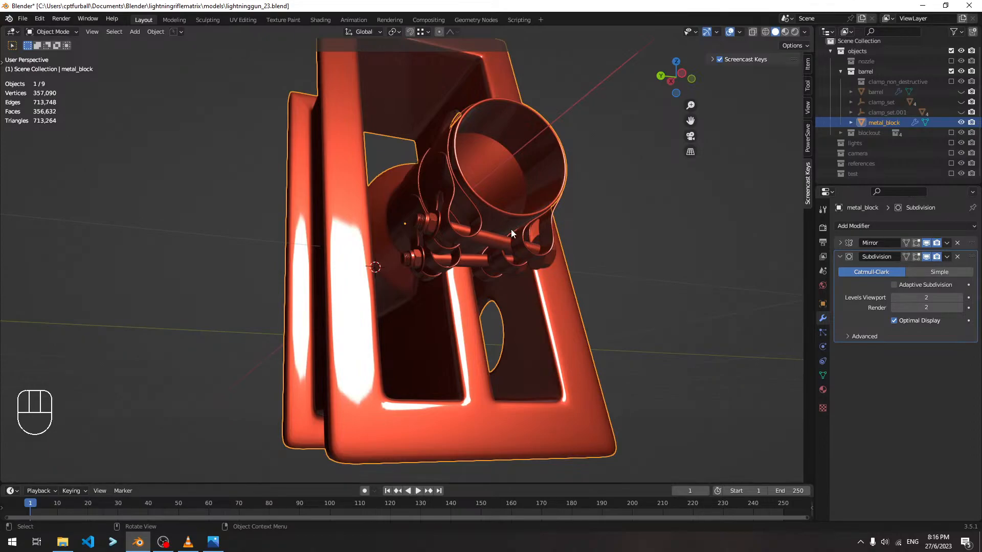
middle_drag(511, 229, 507, 229)
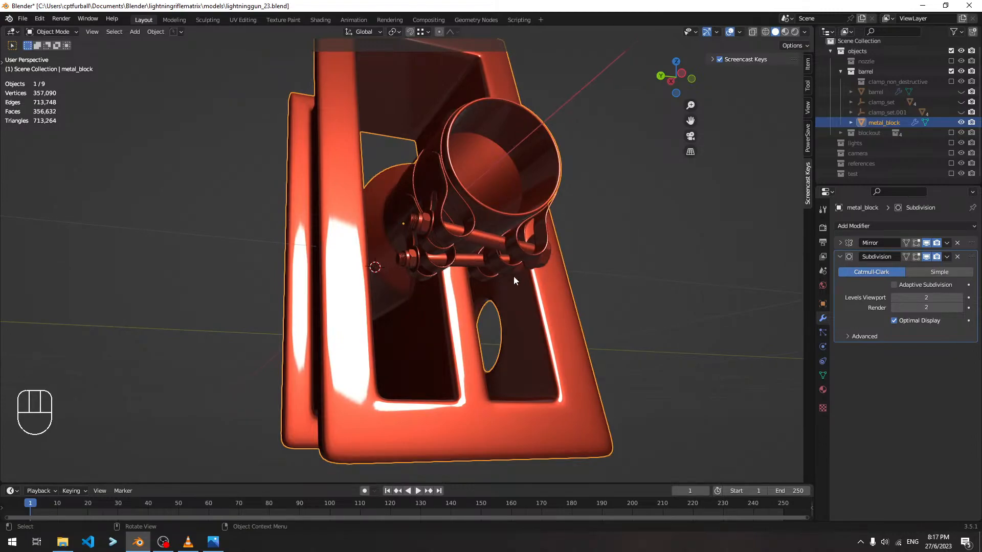
scroll(514, 276, down, 5)
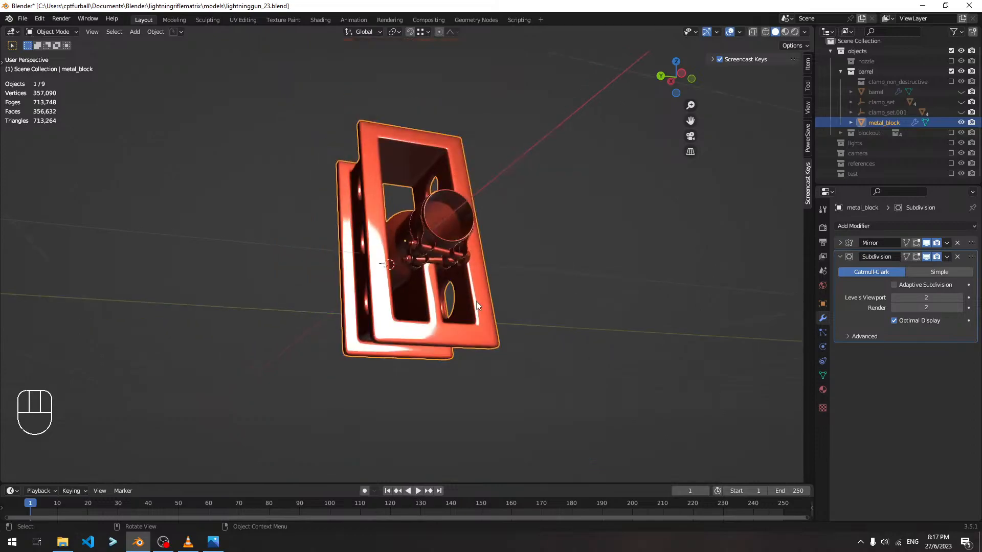
middle_drag(497, 321, 480, 345)
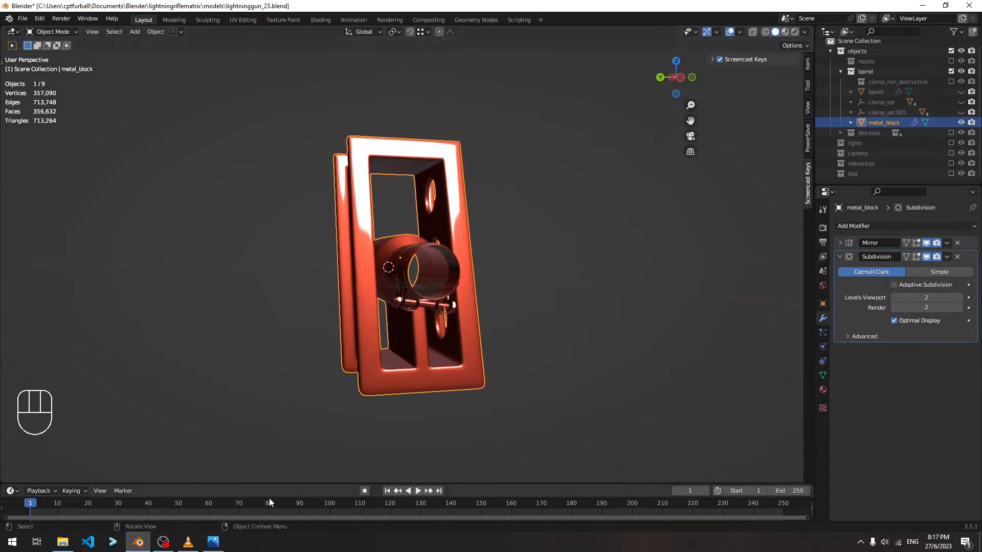
Check the live stream in OBS Studio and return to Blender.
click(163, 542)
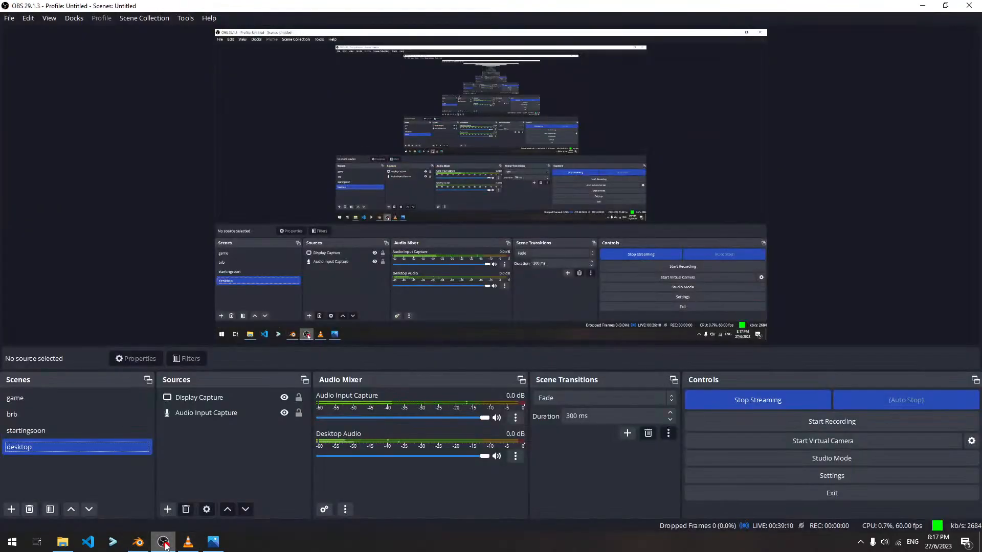
click(163, 542)
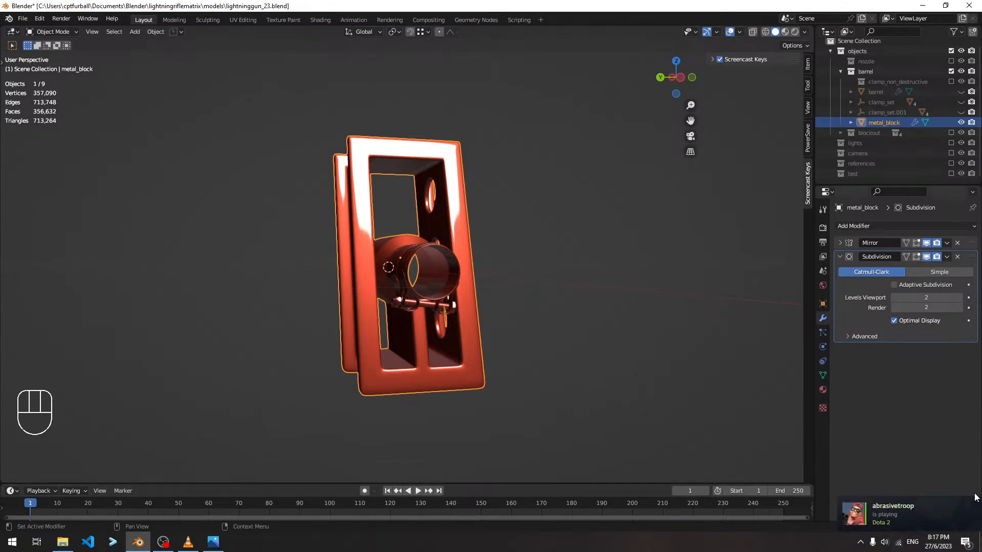
Open Steam, view the game library and return to the store's front page.
click(861, 544)
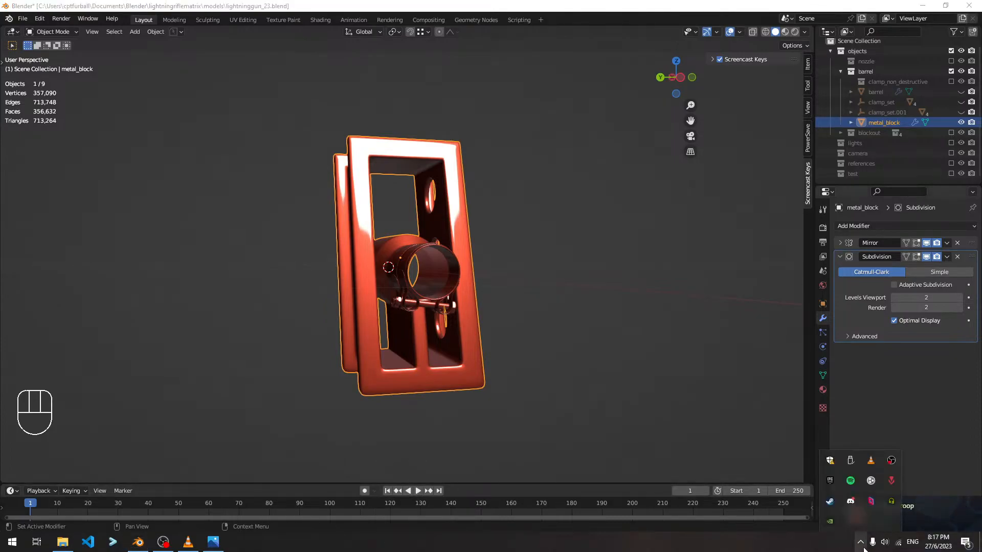
click(829, 502)
double_click(331, 13)
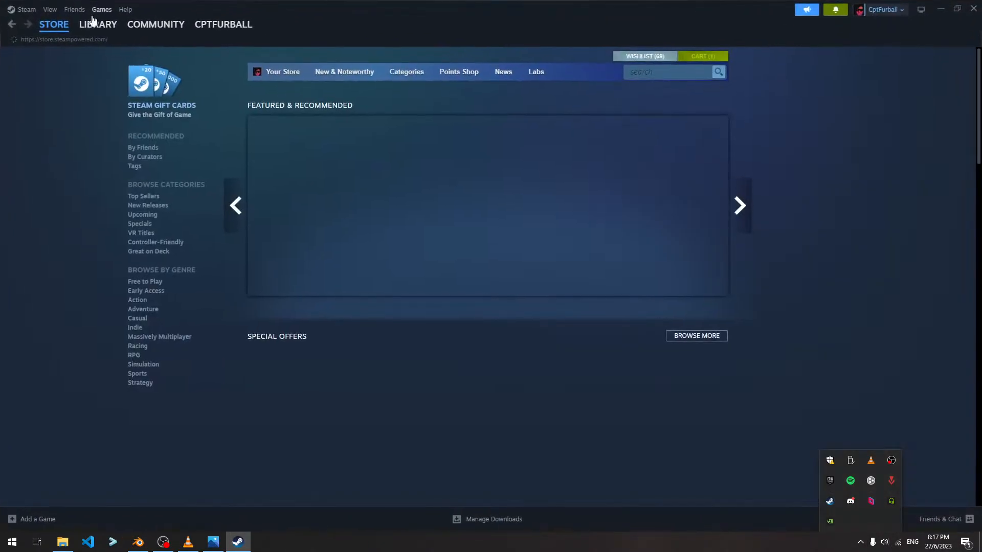
click(95, 20)
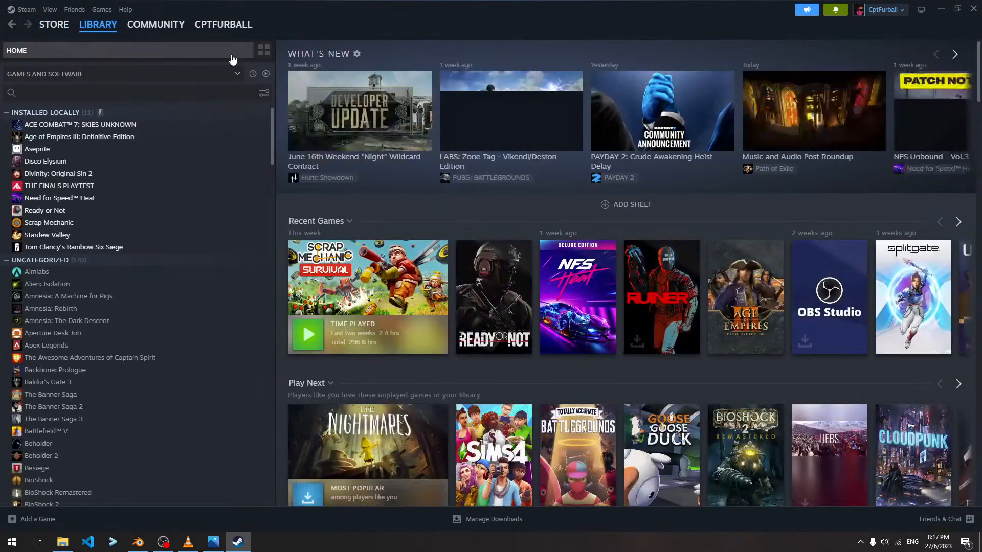
click(63, 29)
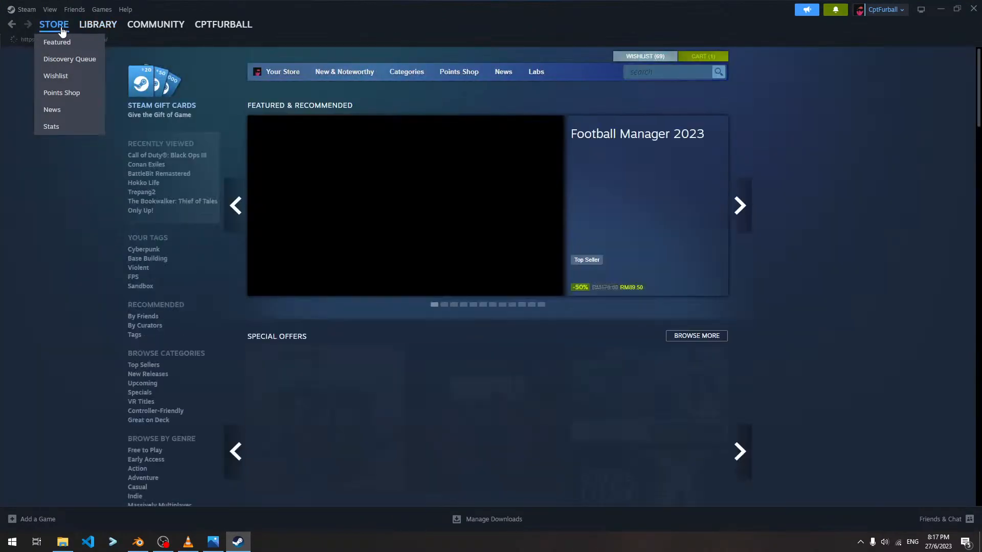
Browse through all pages of the special offers on the Steam store.
scroll(797, 332, down, 2)
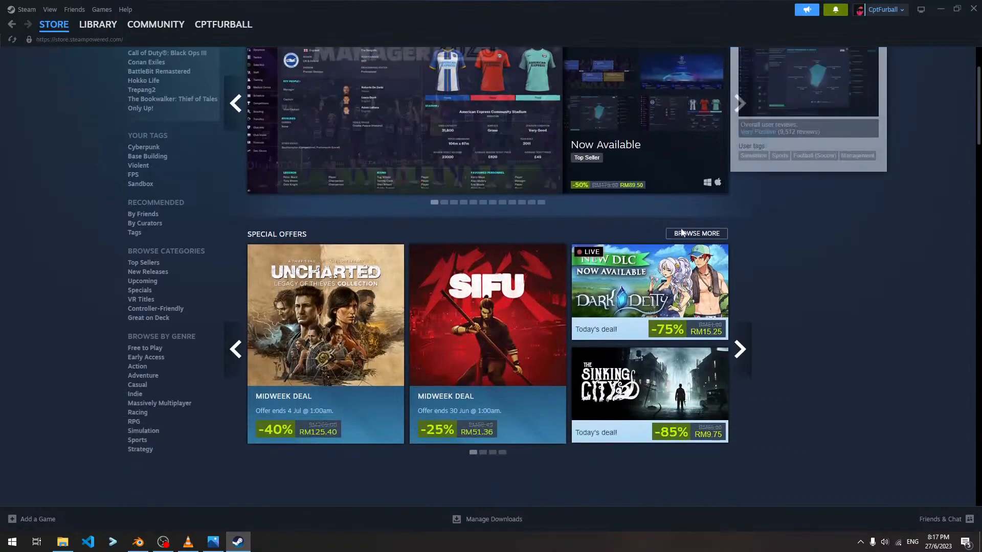
click(743, 361)
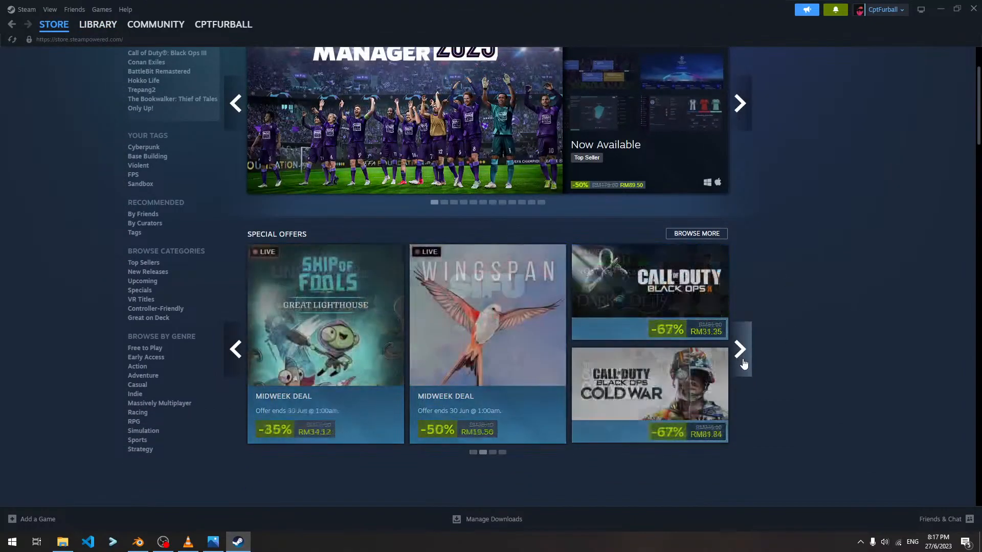
click(742, 362)
click(743, 364)
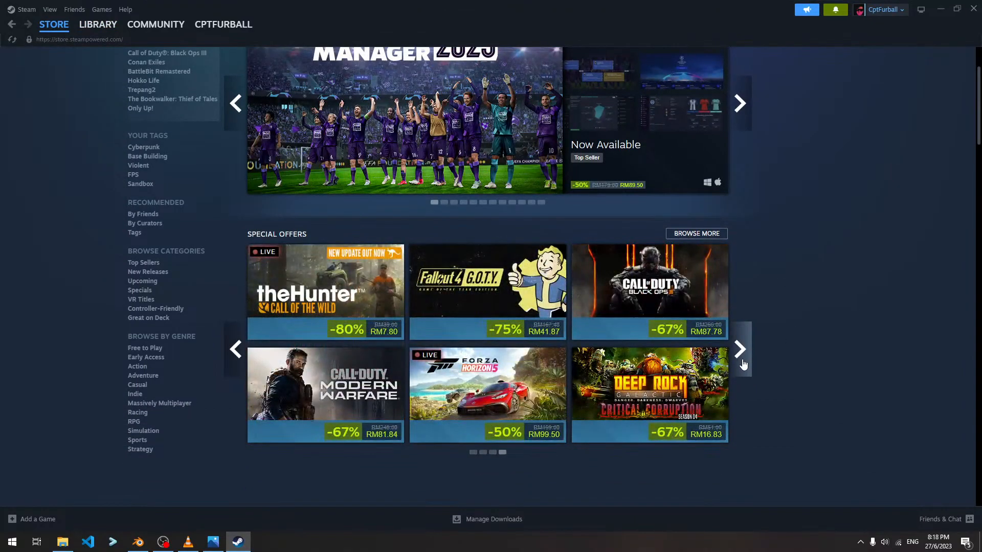
click(743, 364)
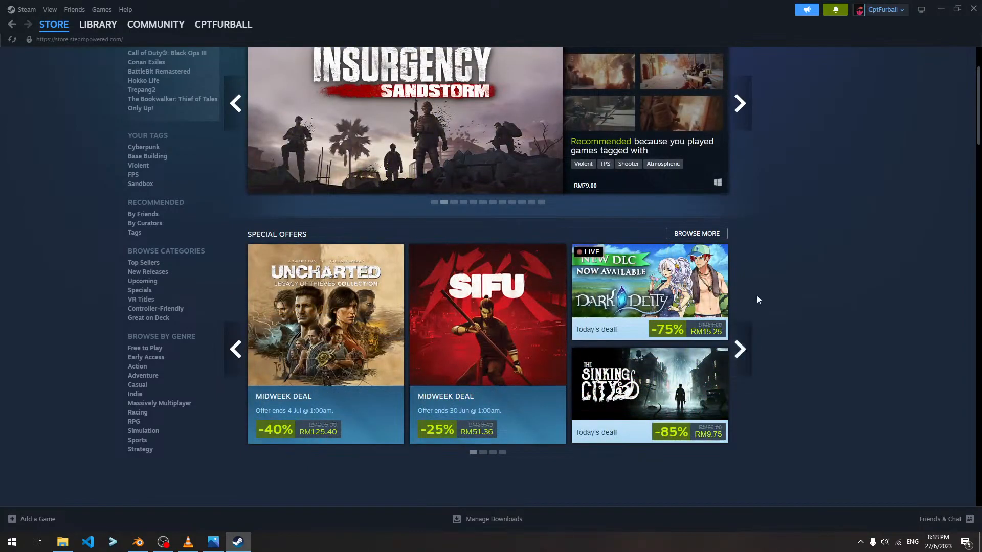
scroll(756, 295, up, 2)
Search the Steam store for "amnesia", view the Amnesia: The Bunker page and close Steam.
click(662, 73)
text(amnesia)
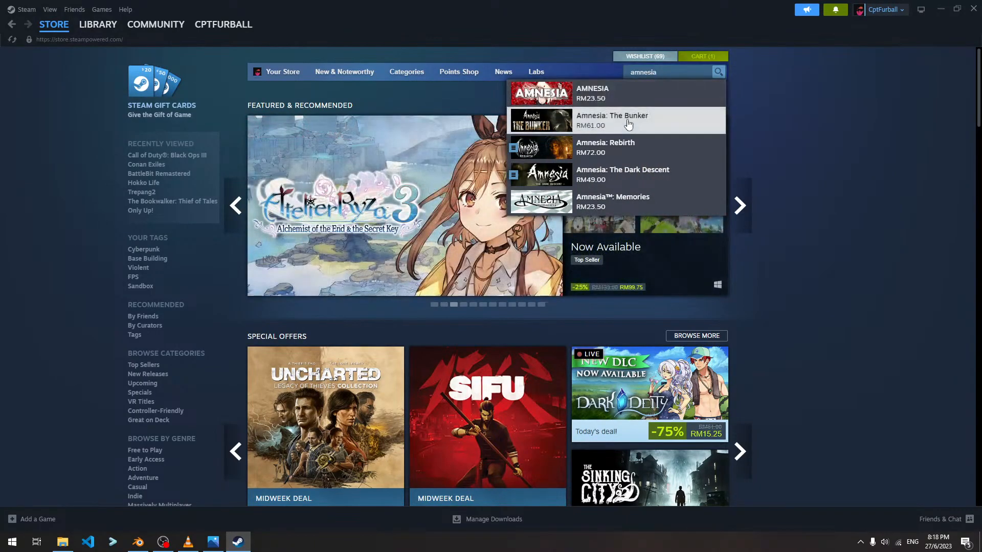
click(628, 123)
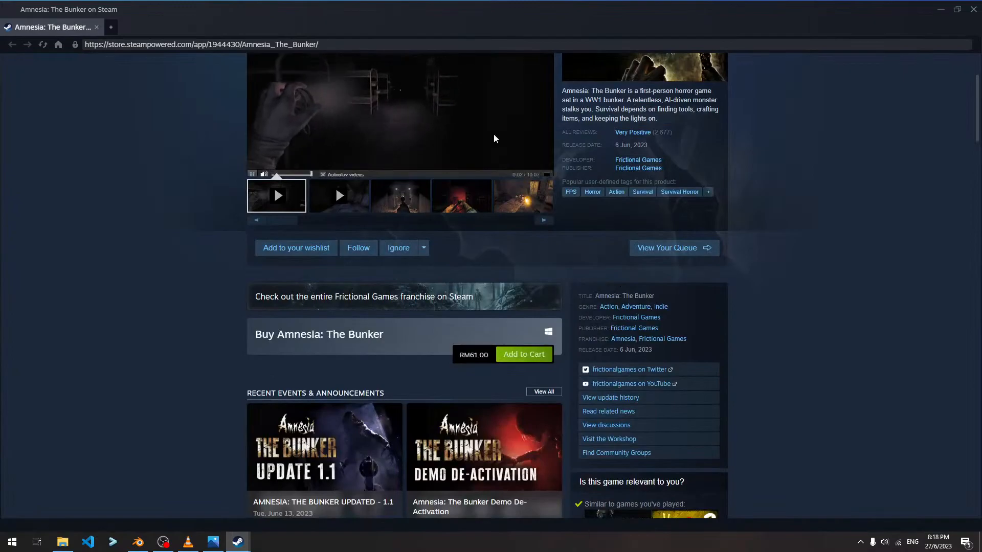
click(974, 9)
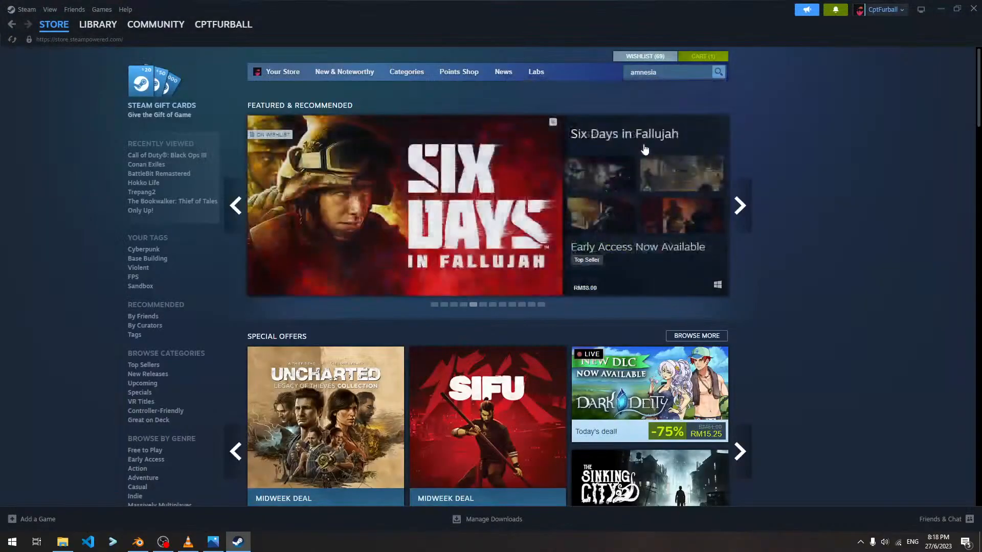
scroll(642, 148, down, 2)
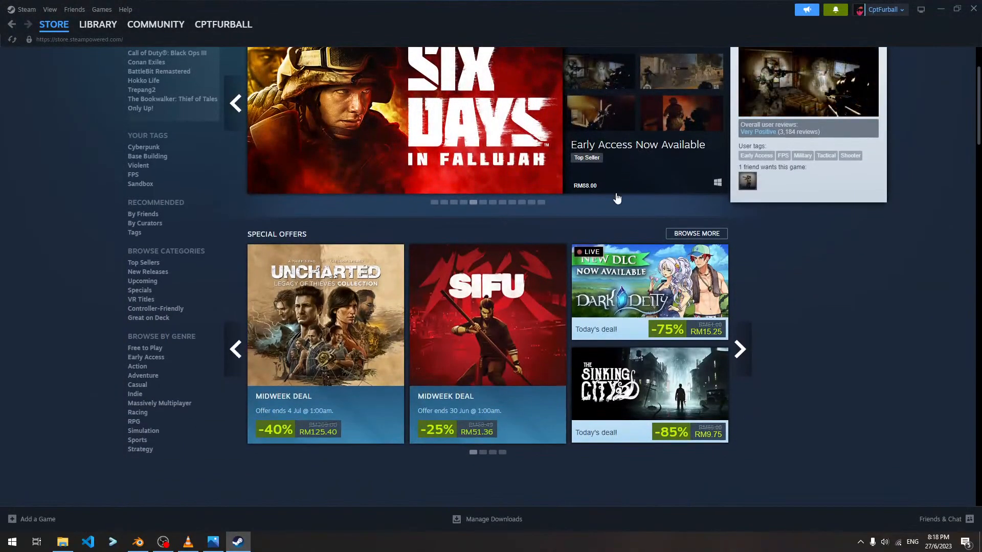
click(974, 9)
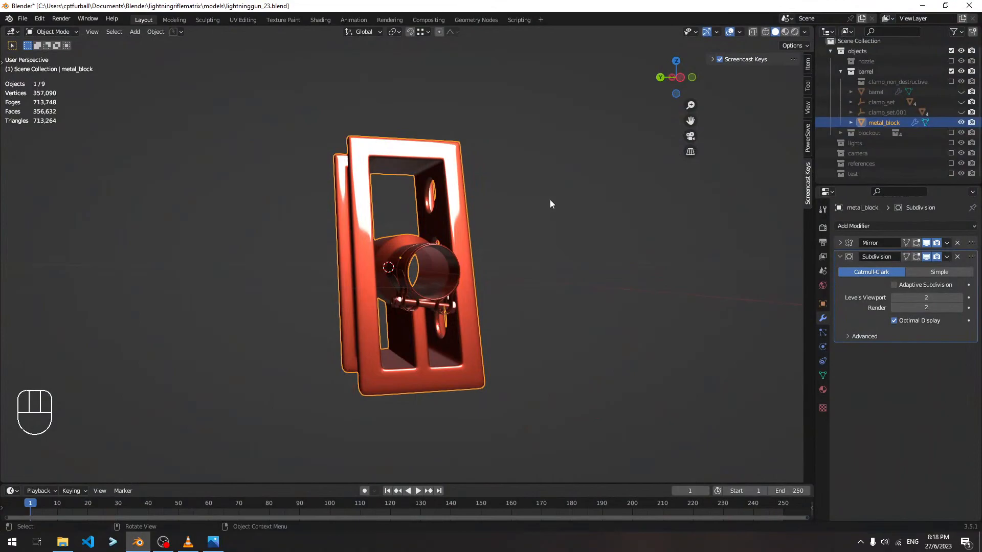
Switch to OBS Studio and change the live scene to brb.
middle_drag(557, 219, 556, 242)
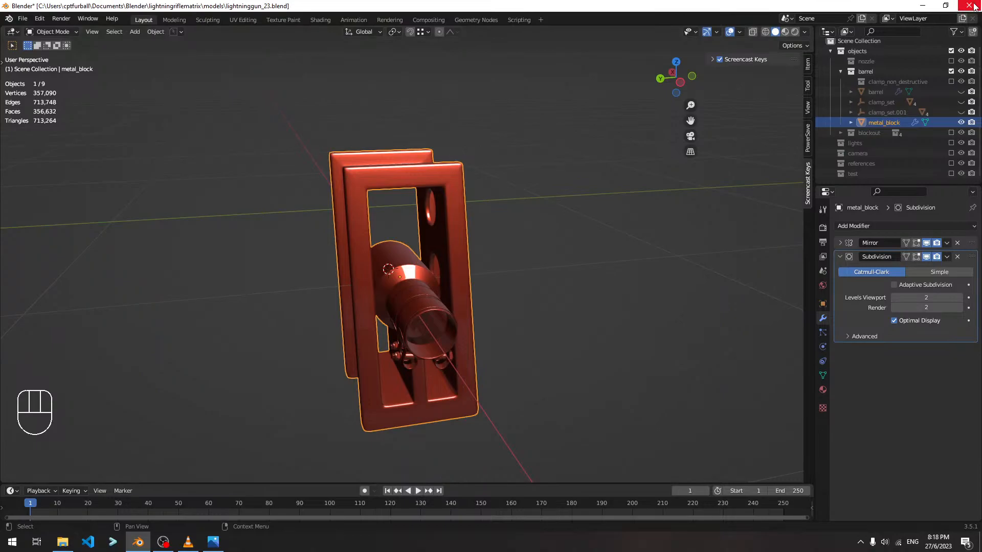
click(163, 542)
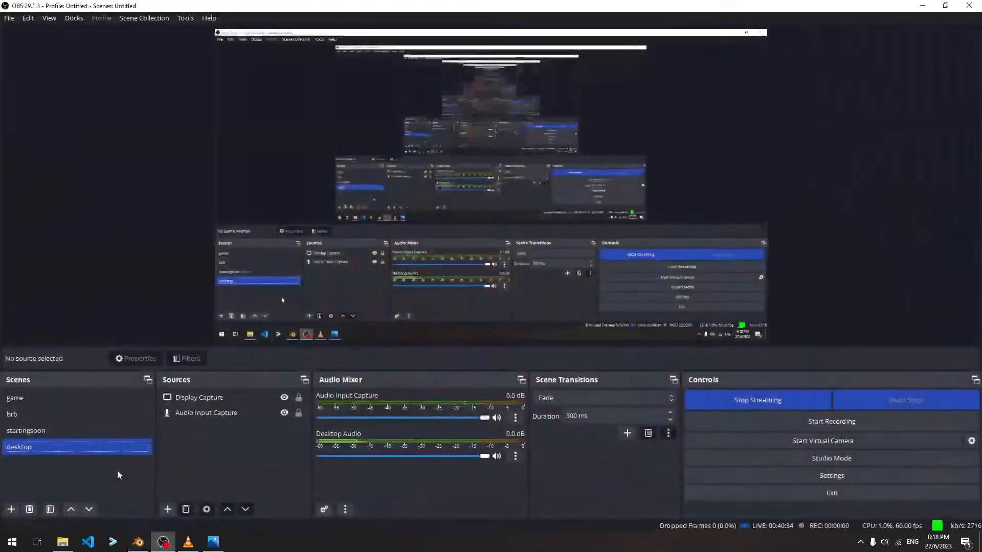
click(76, 414)
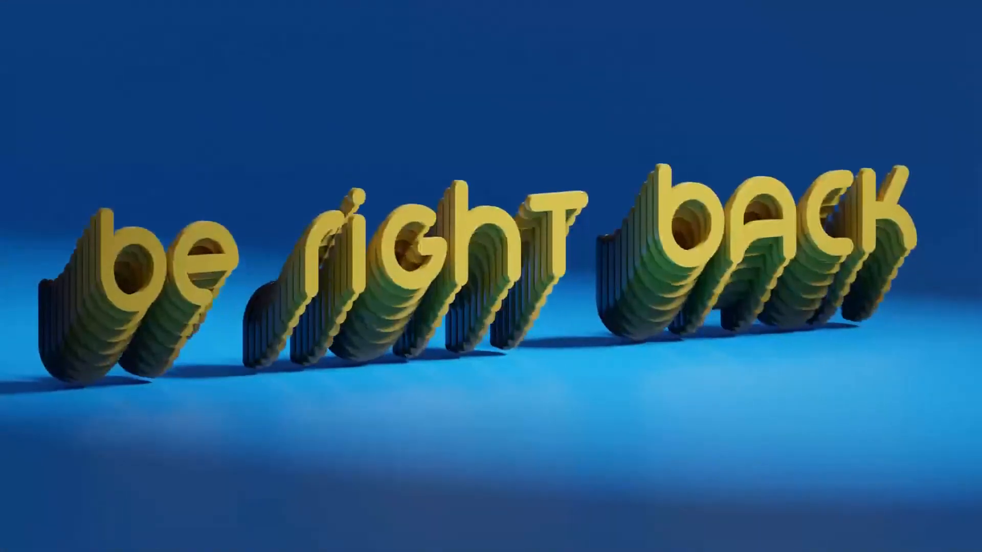